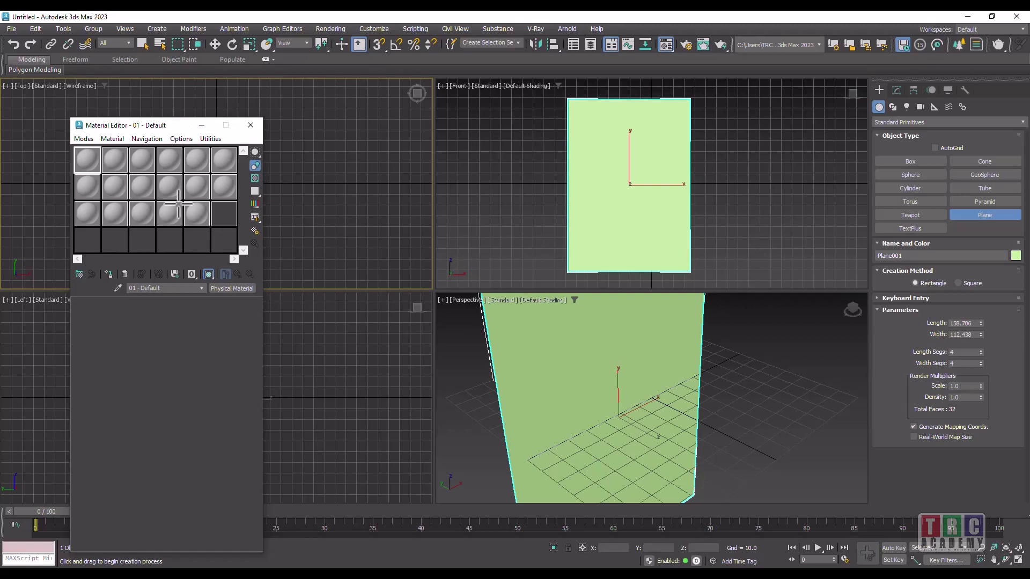
Step: Change the first sample material's type to Arnold Standard Surface
left_click(223, 288)
scroll(599, 202, "up", 2)
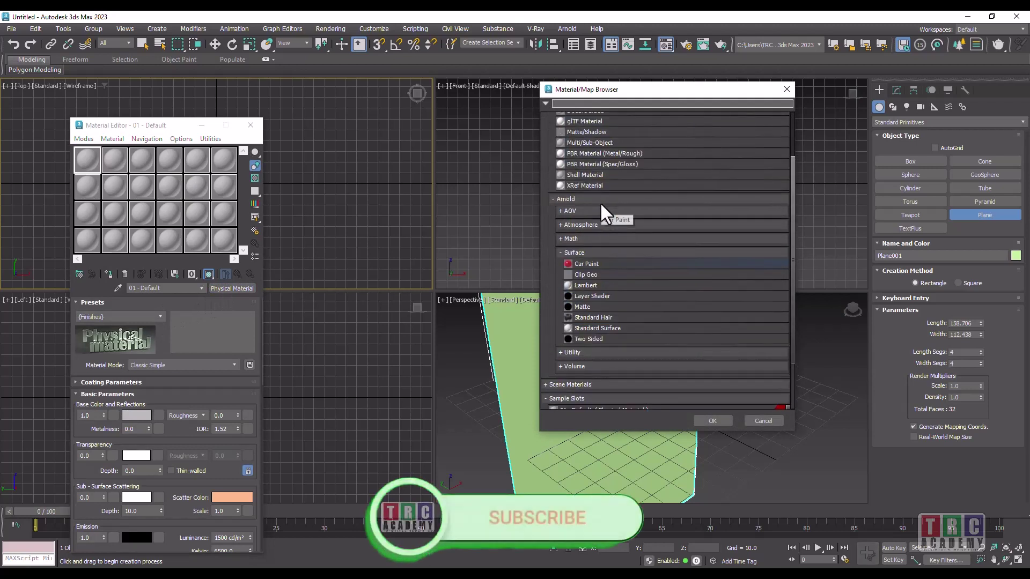
scroll(599, 202, "up", 2)
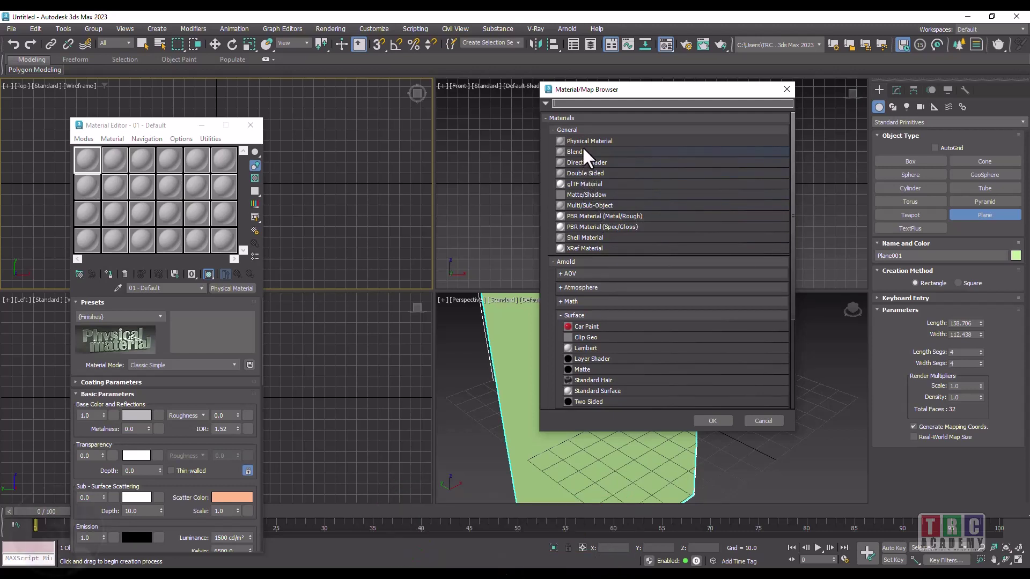
scroll(584, 225, "down", 3)
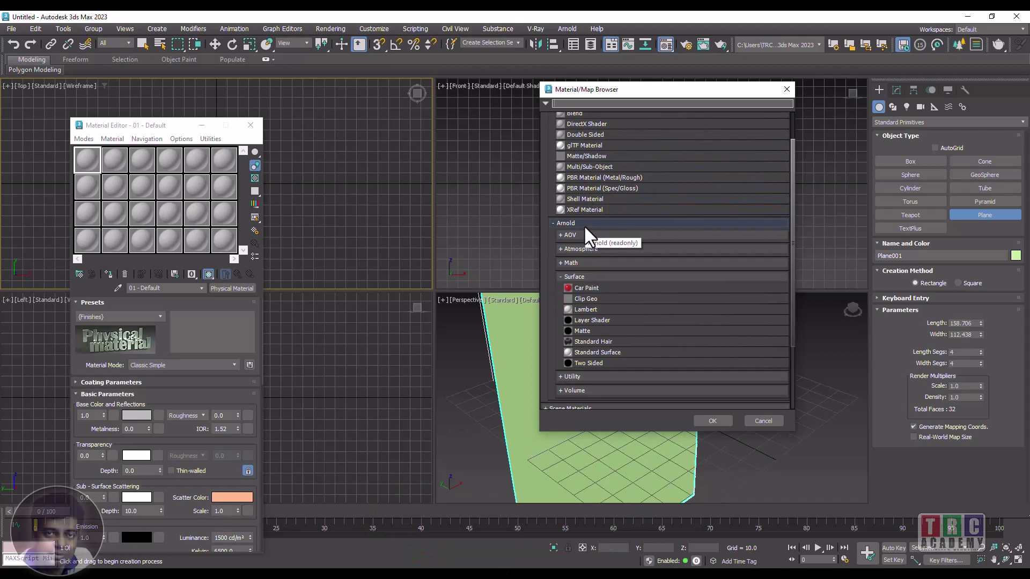
scroll(584, 224, "down", 7)
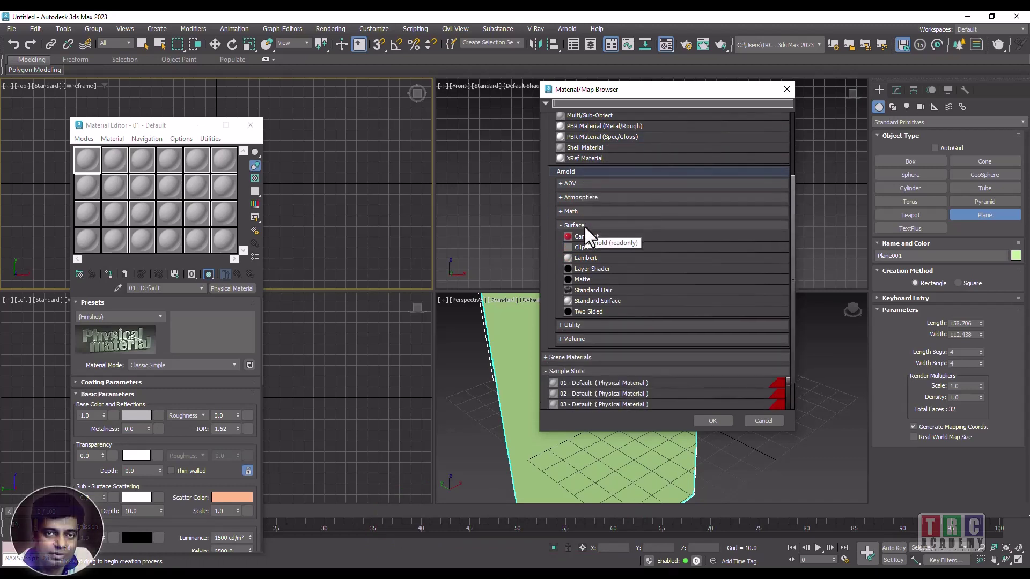
left_click(552, 317)
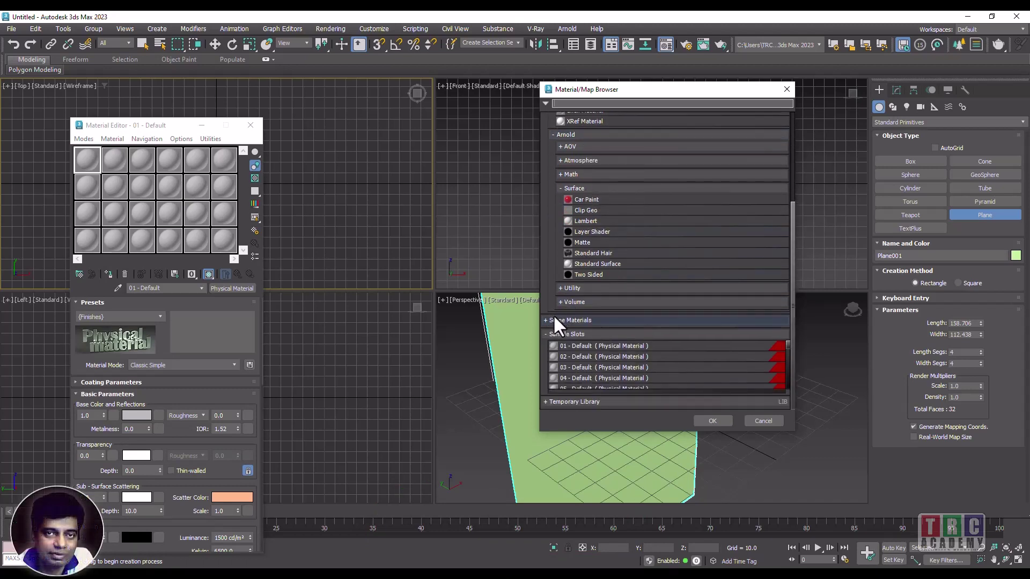
left_click(561, 320)
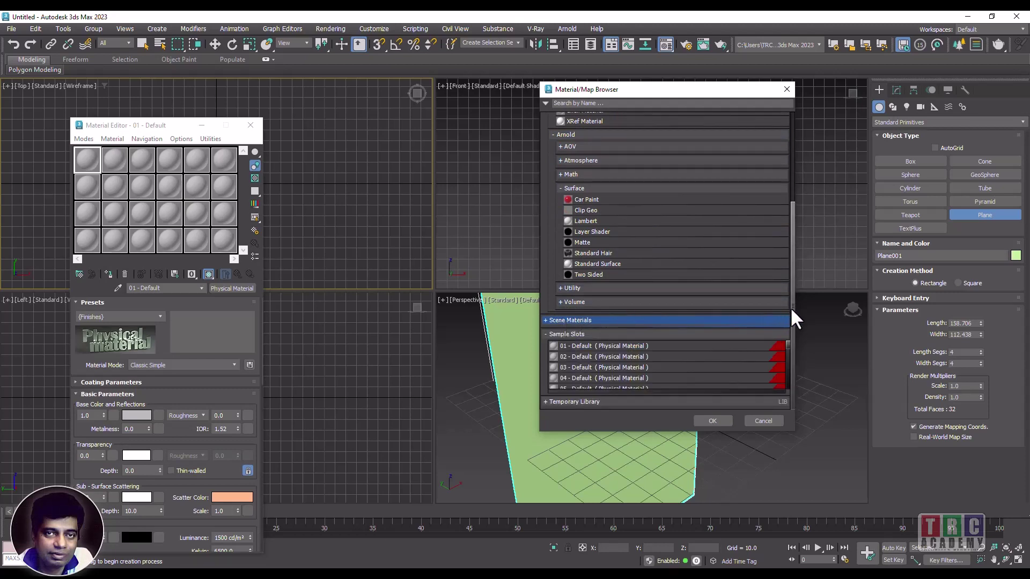
left_click_drag(791, 309, 792, 311)
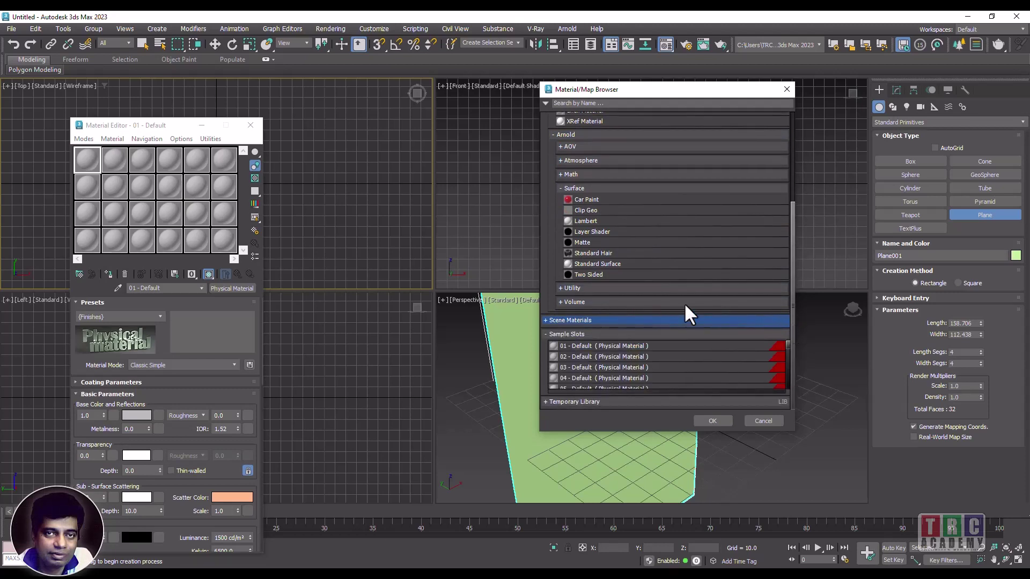
left_click(559, 287)
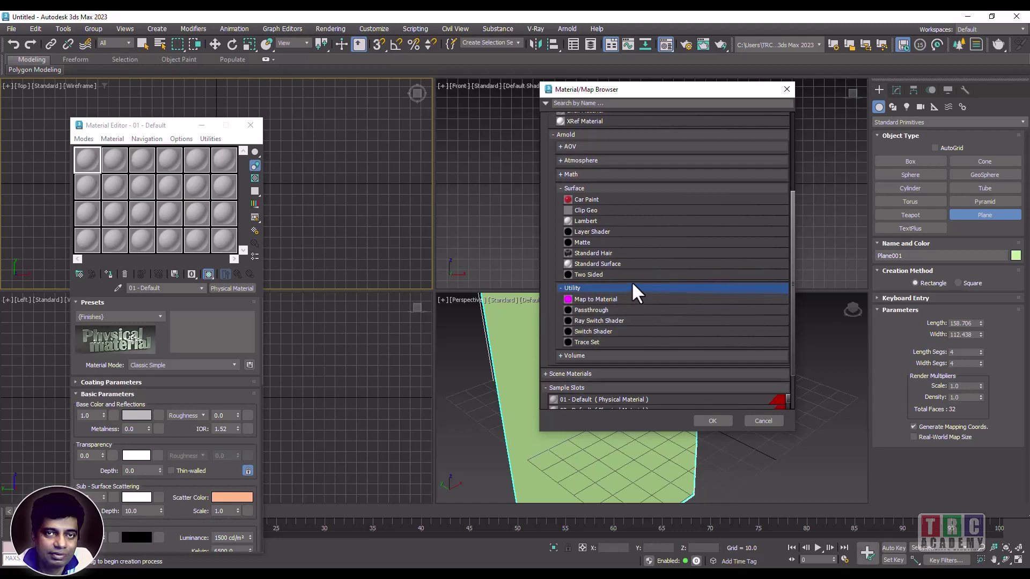
double_click(588, 263)
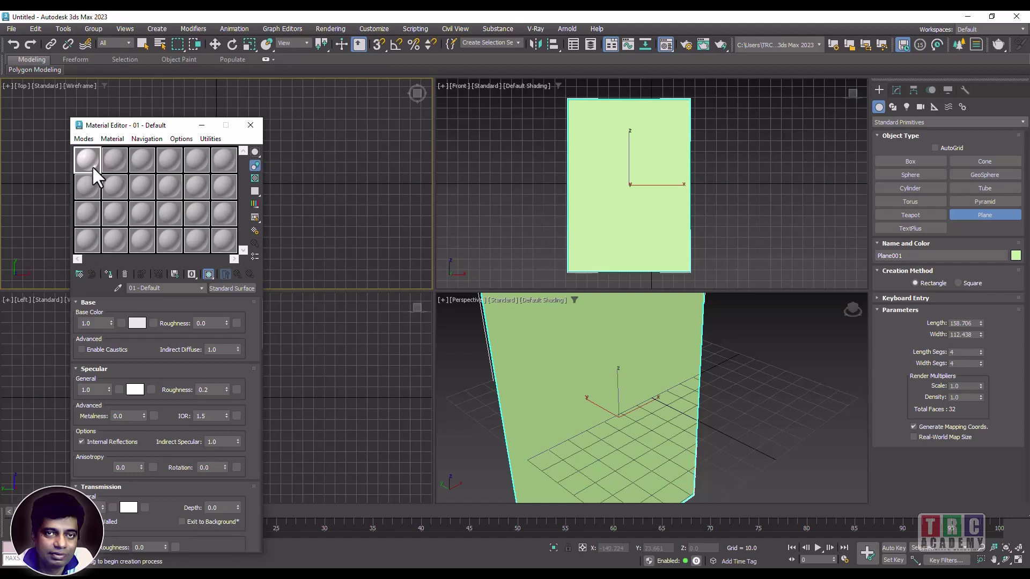
left_click(240, 288)
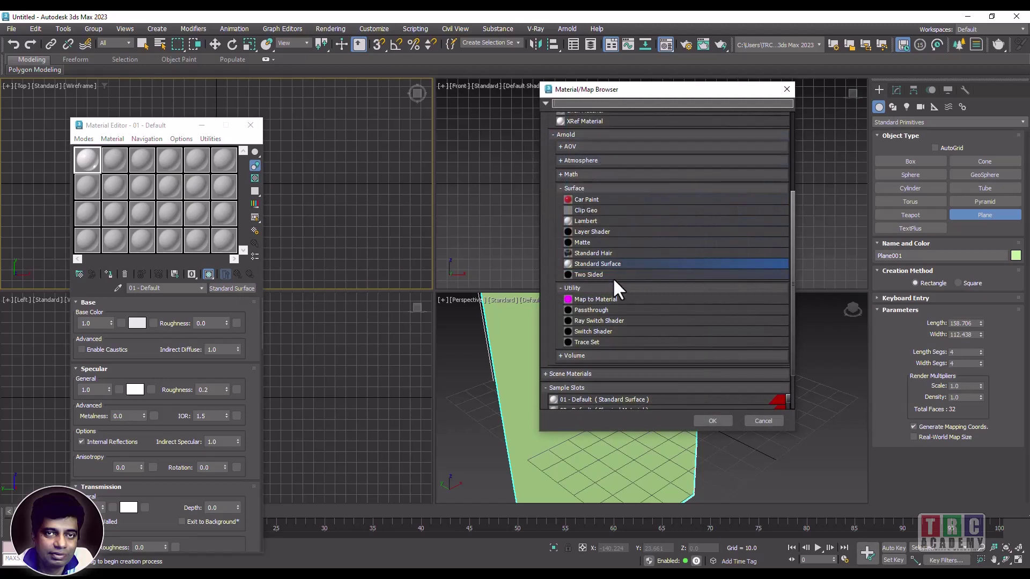
scroll(616, 289, "down", 2)
left_click(570, 321)
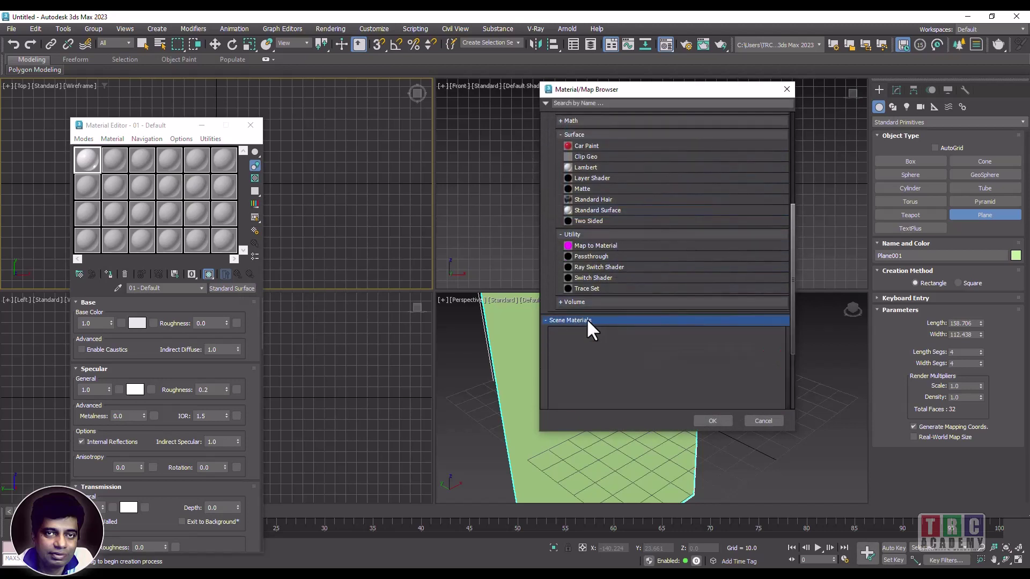
scroll(619, 245, "up", 6)
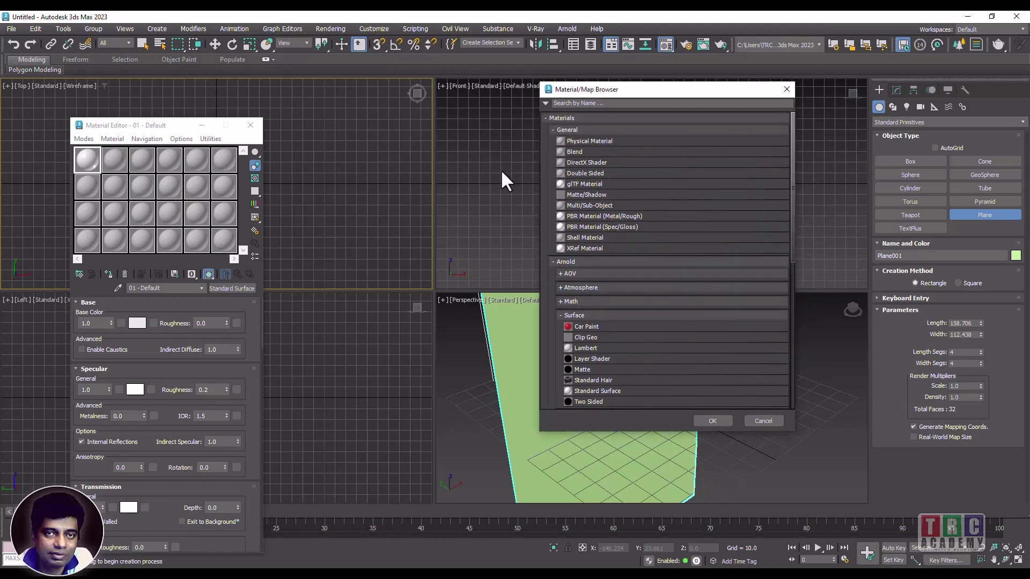
left_click(760, 420)
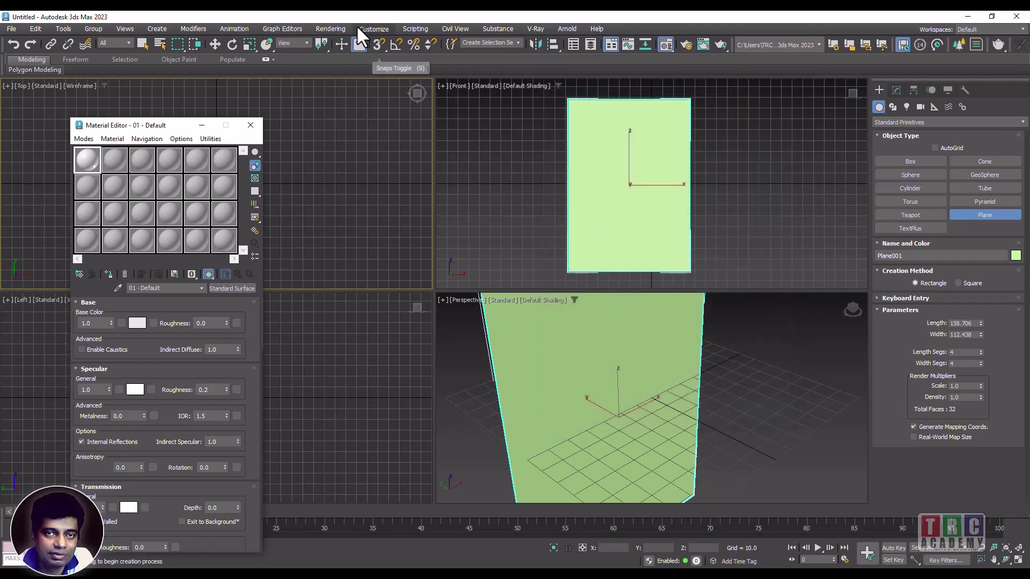
Step: Set the program defaults to Max.Legacy with the DefaultUI interface scheme
left_click(375, 28)
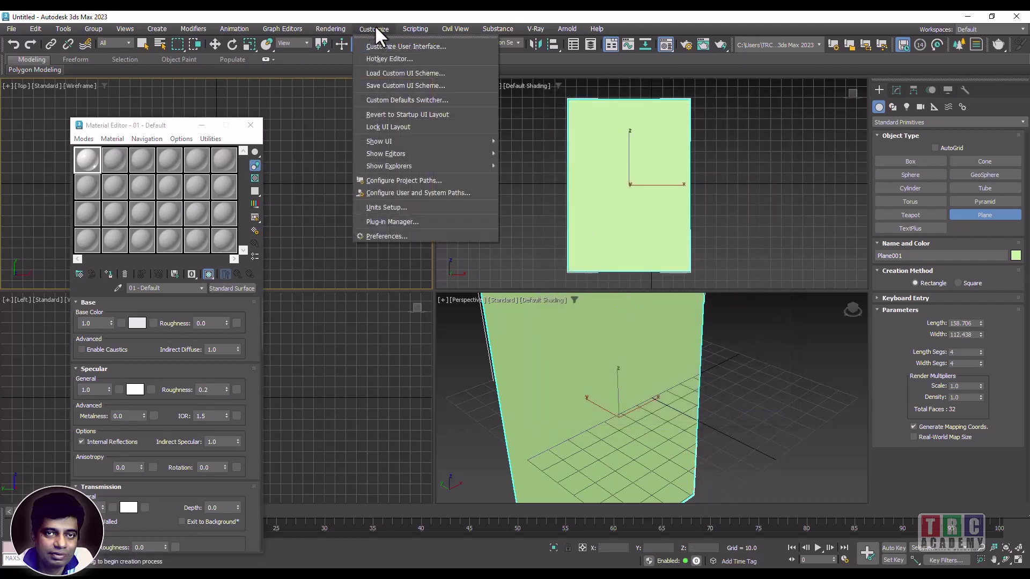
left_click(398, 101)
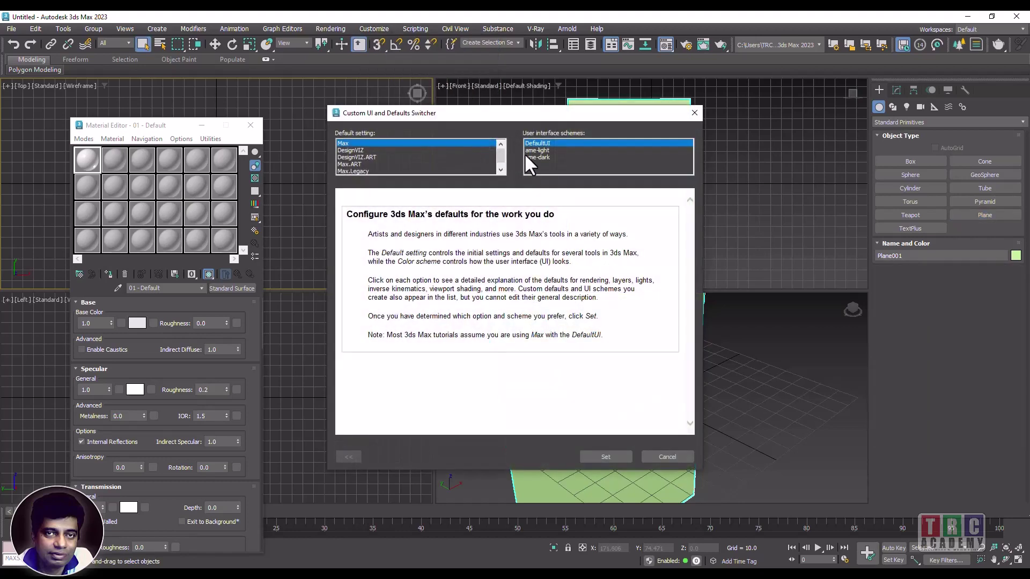
scroll(502, 153, "down", 1)
left_click(358, 164)
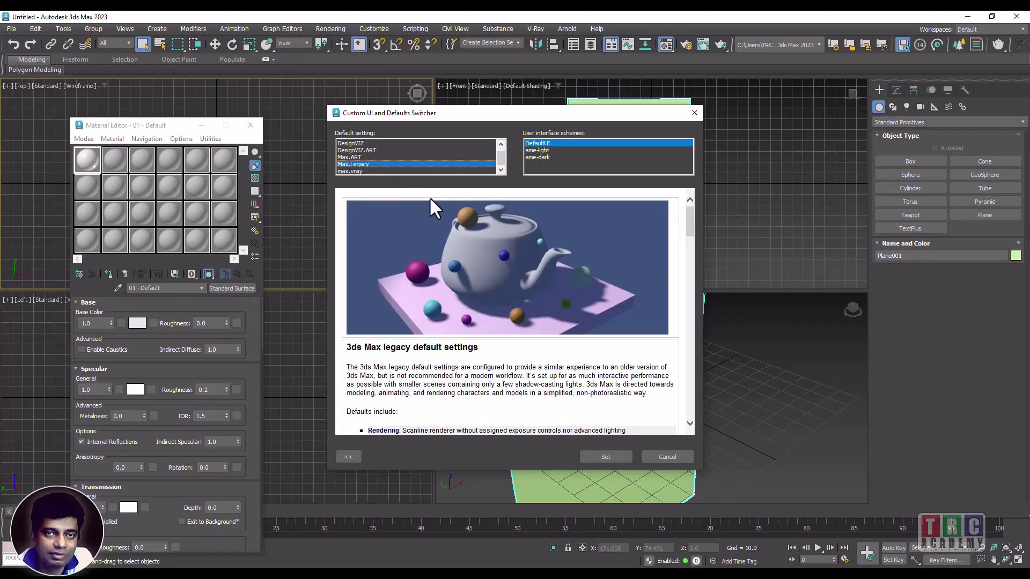
left_click(606, 456)
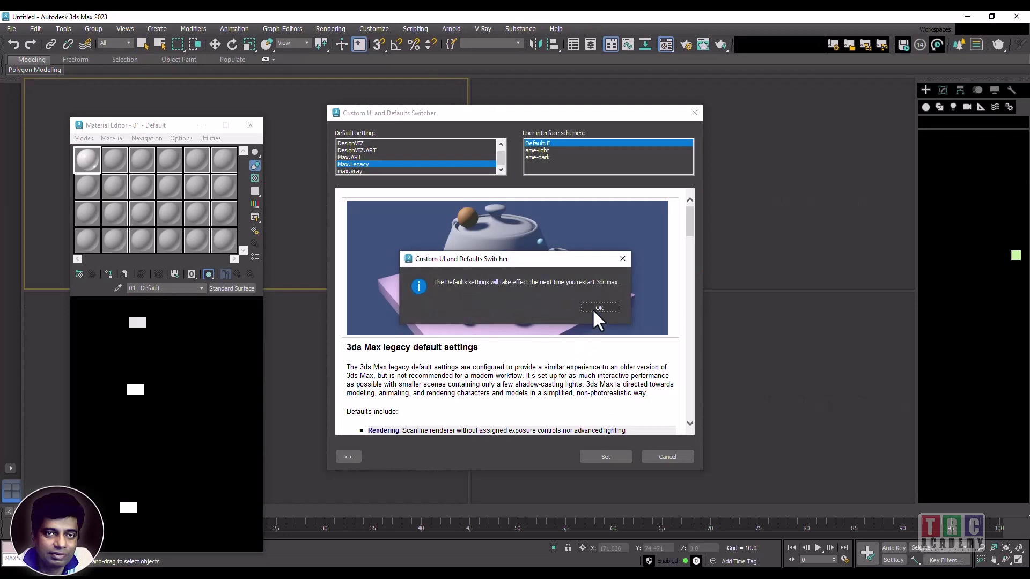
left_click(599, 308)
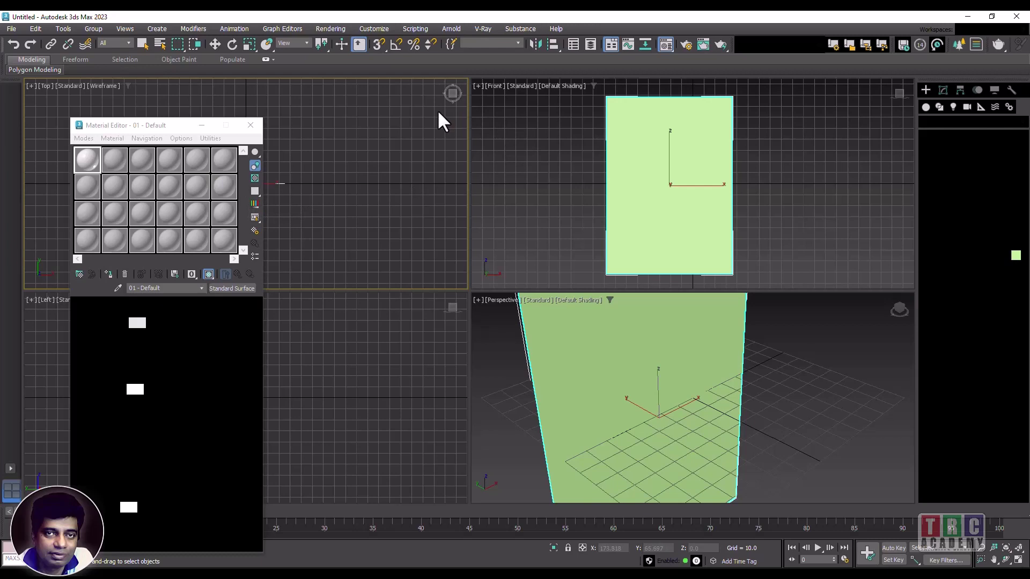
Step: Restart 3ds Max without saving the scene, closing the leftover Material Editor window
left_click(1016, 17)
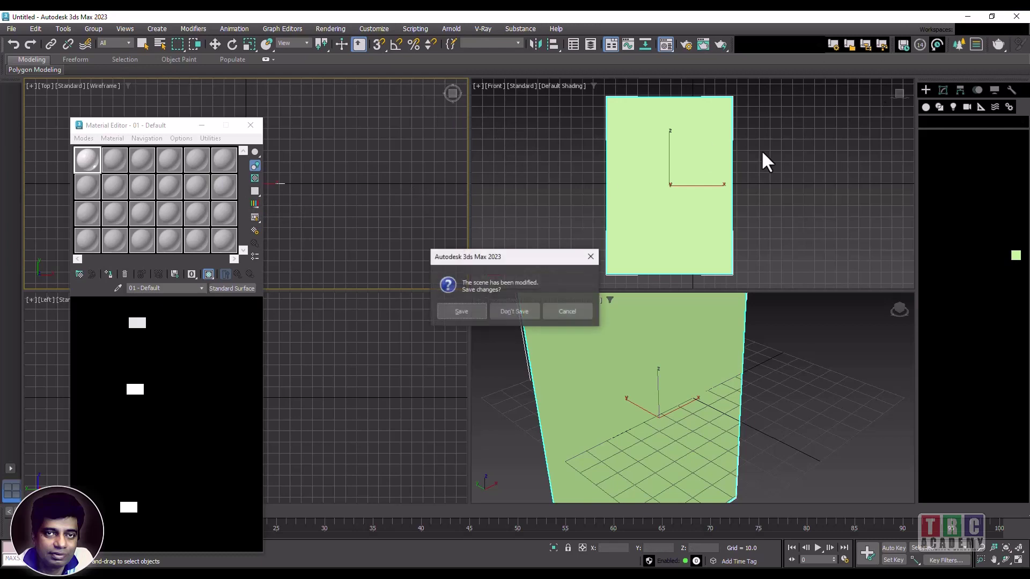
left_click(520, 311)
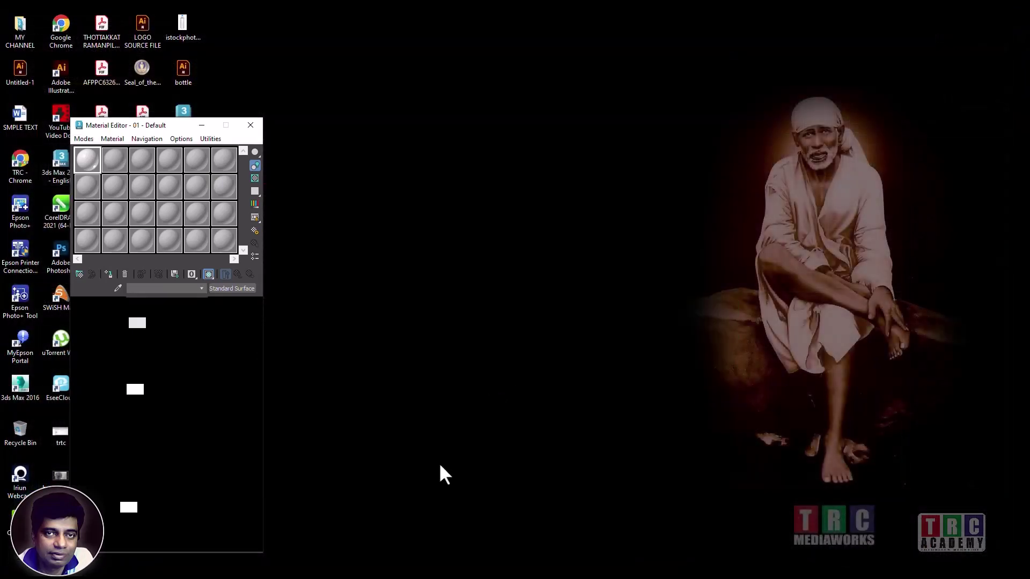
left_click(251, 125)
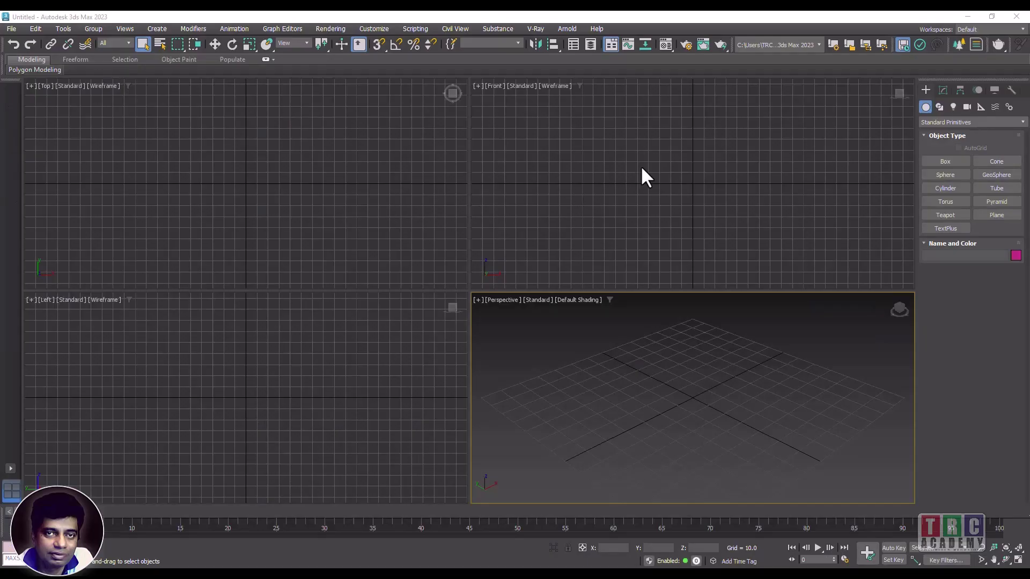
Step: Create a plane about 164 long and 109 wide in the Front view and switch that view to Default Shading
left_click(995, 215)
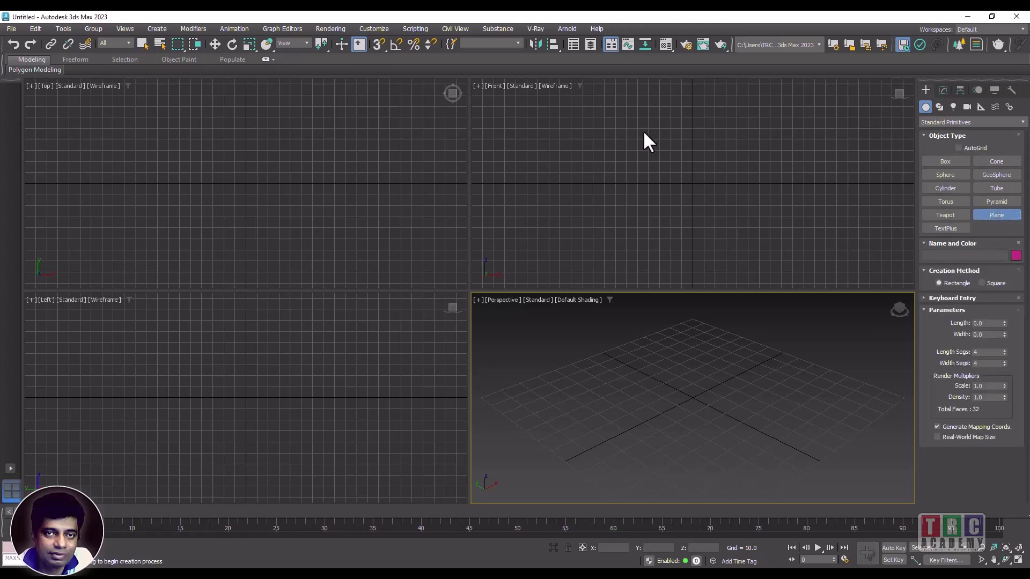
left_click_drag(632, 96, 753, 278)
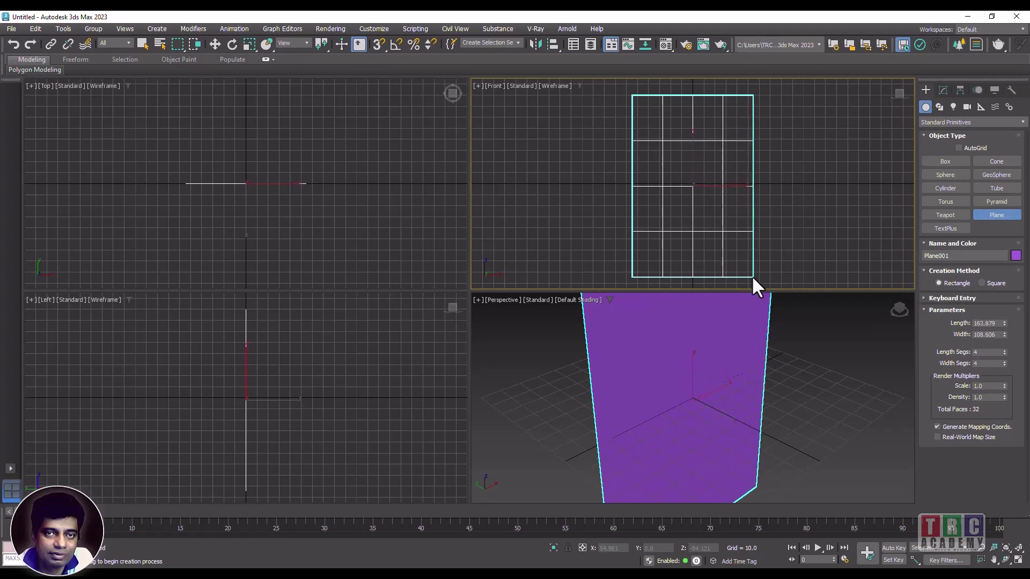
left_click(555, 86)
left_click(565, 96)
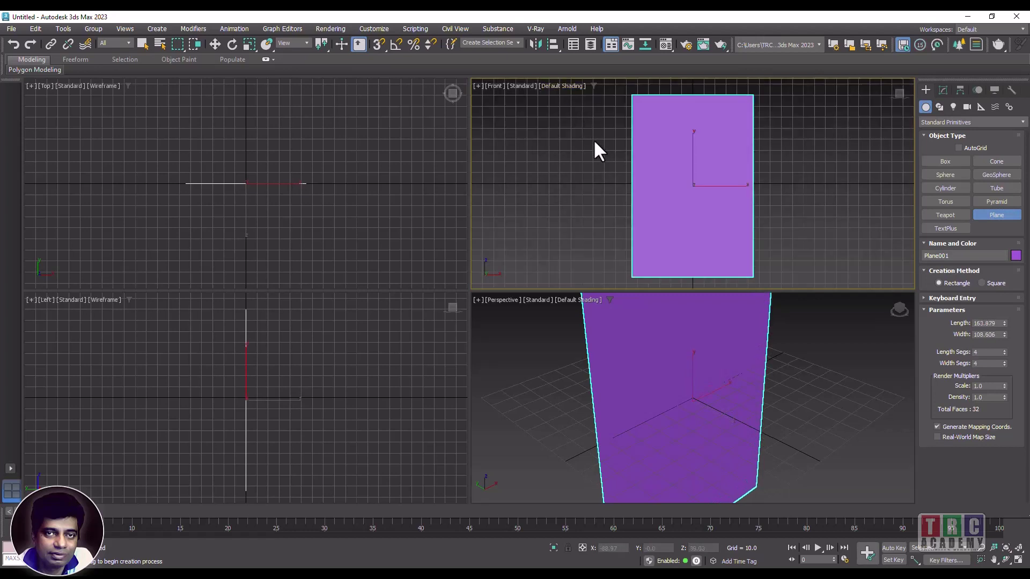
Step: Load the bitmap bottle side view.png from the Desktop as the diffuse map of the first sample material
left_click(390, 144)
key("m")
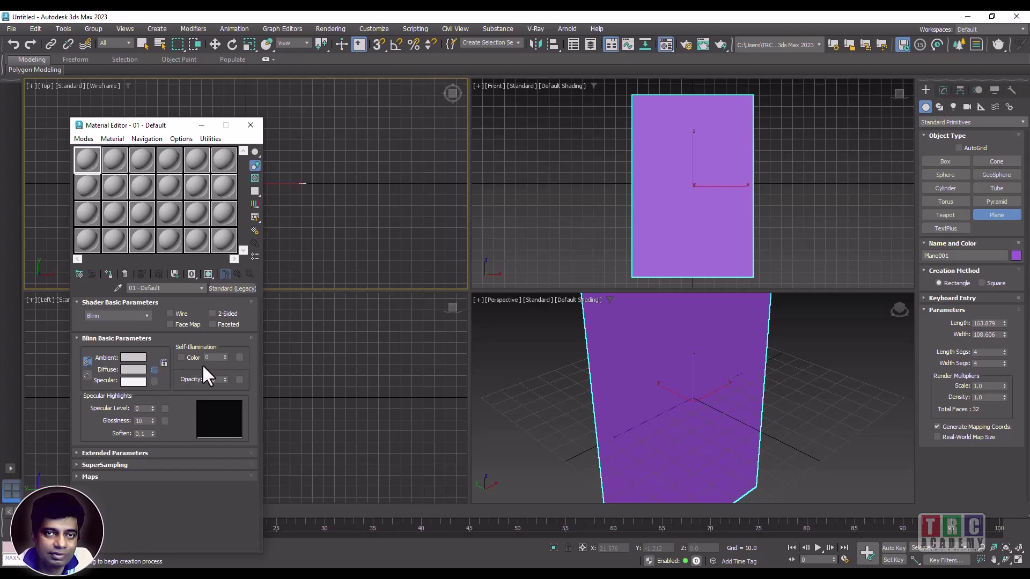
left_click(154, 369)
double_click(576, 194)
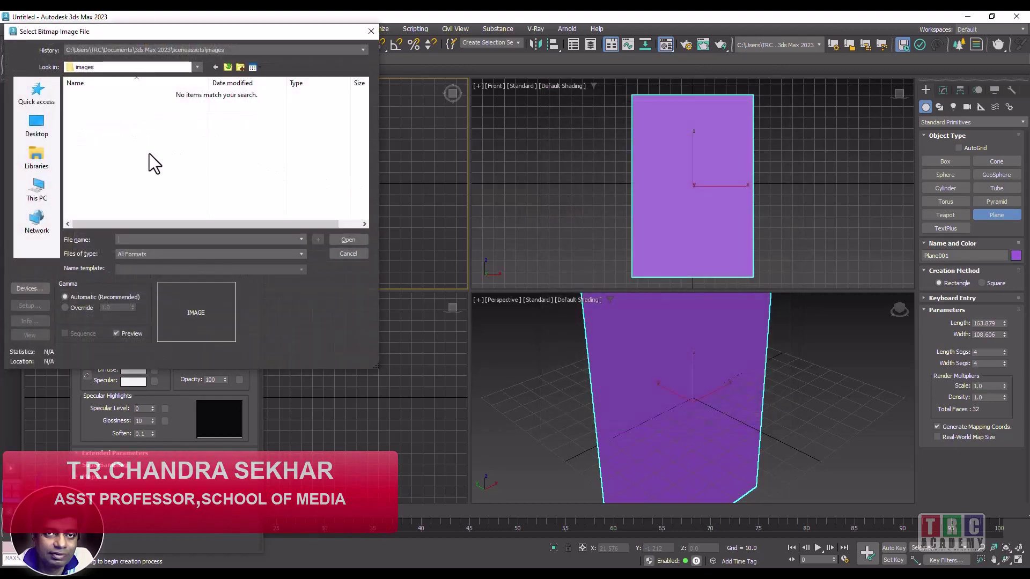
left_click(37, 125)
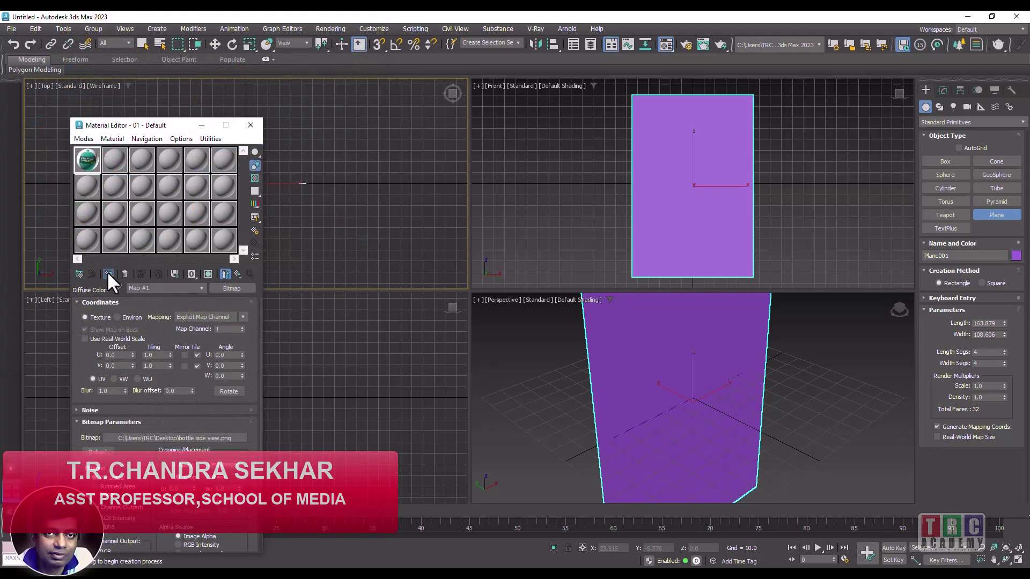
Step: Assign the bottle material to the plane, show its texture in the viewports and close the Material Editor
left_click(108, 275)
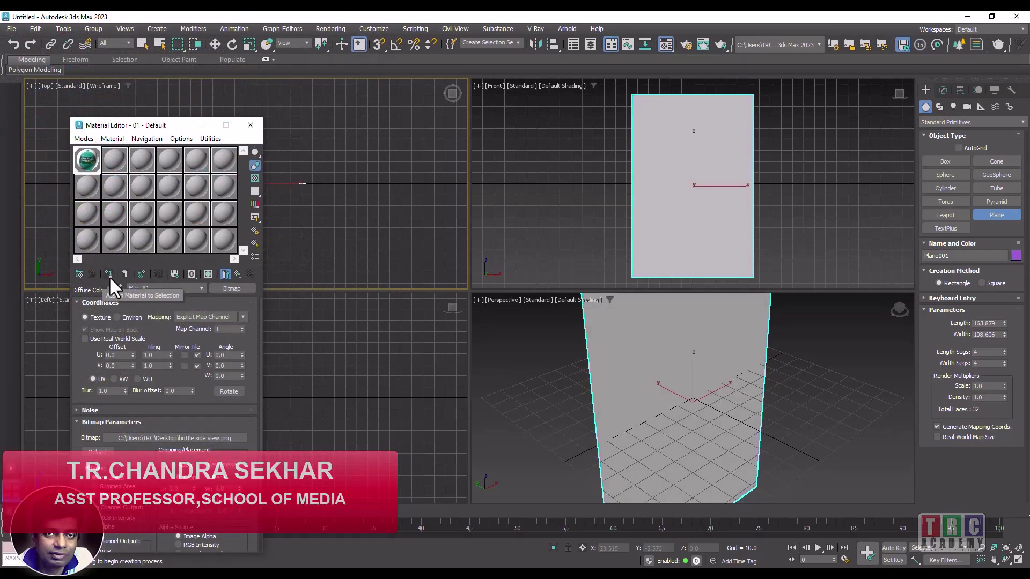
left_click(208, 274)
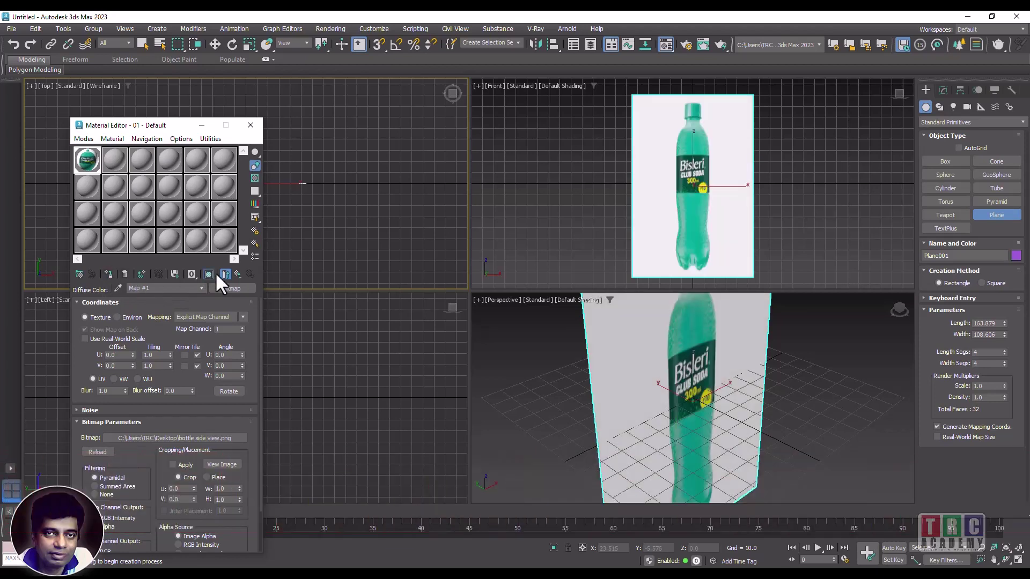
left_click(250, 125)
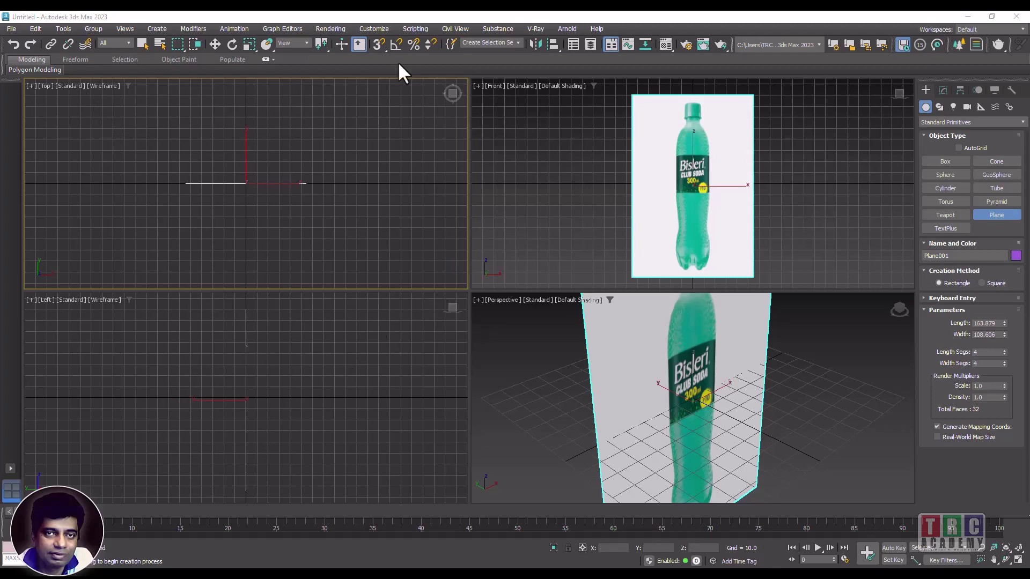
Step: Widen the bottle image plane to about 154, deselect it and maximize the Front view
left_click(215, 44)
left_click(643, 162)
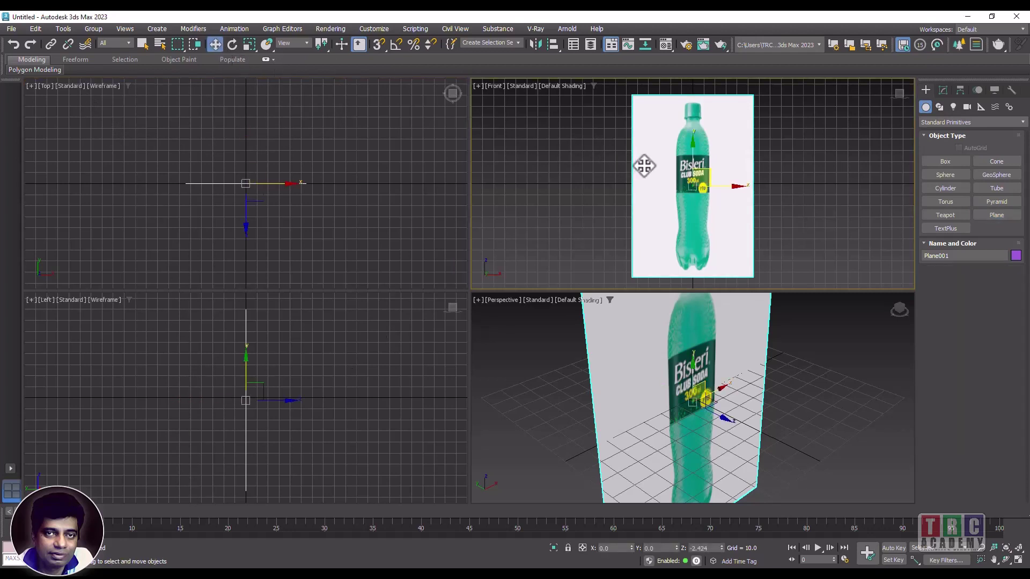
left_click(942, 89)
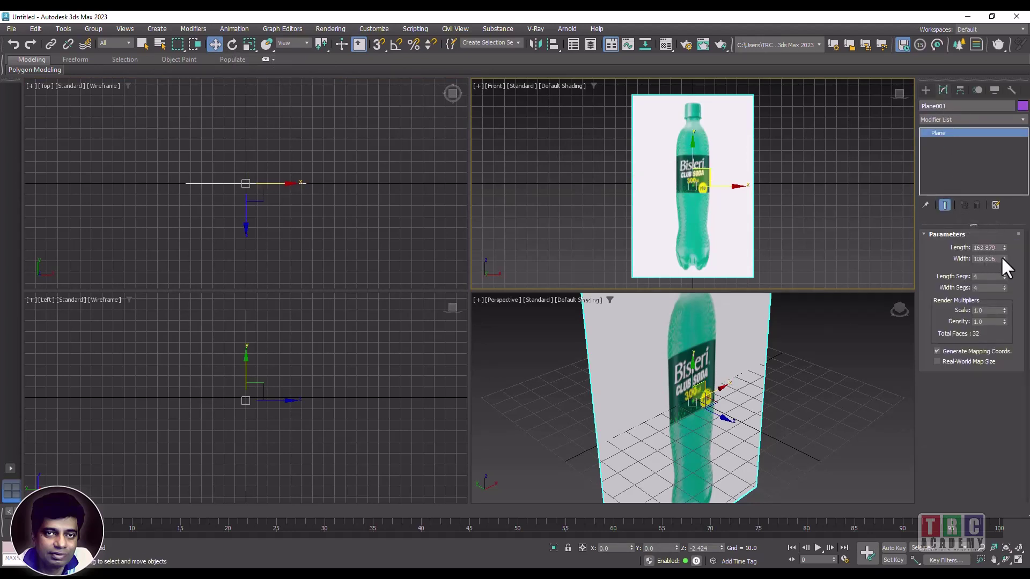
left_click_drag(1004, 258, 1006, 235)
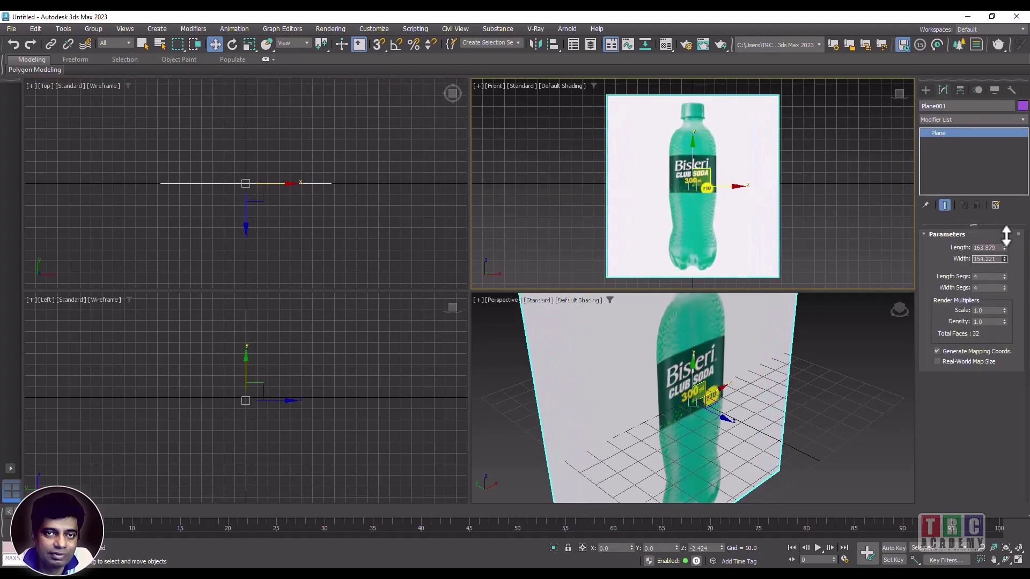
left_click(842, 203)
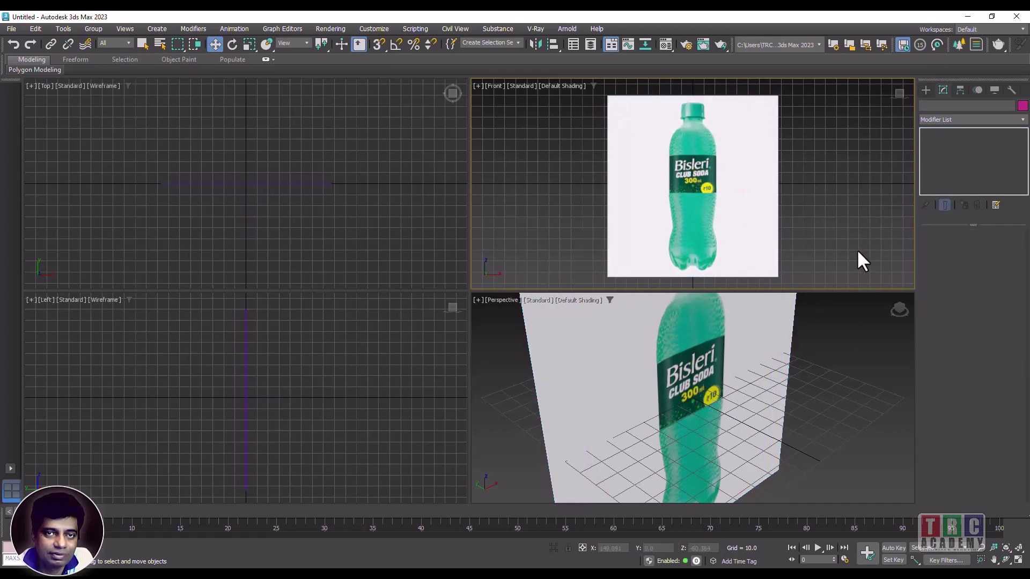
left_click(1018, 560)
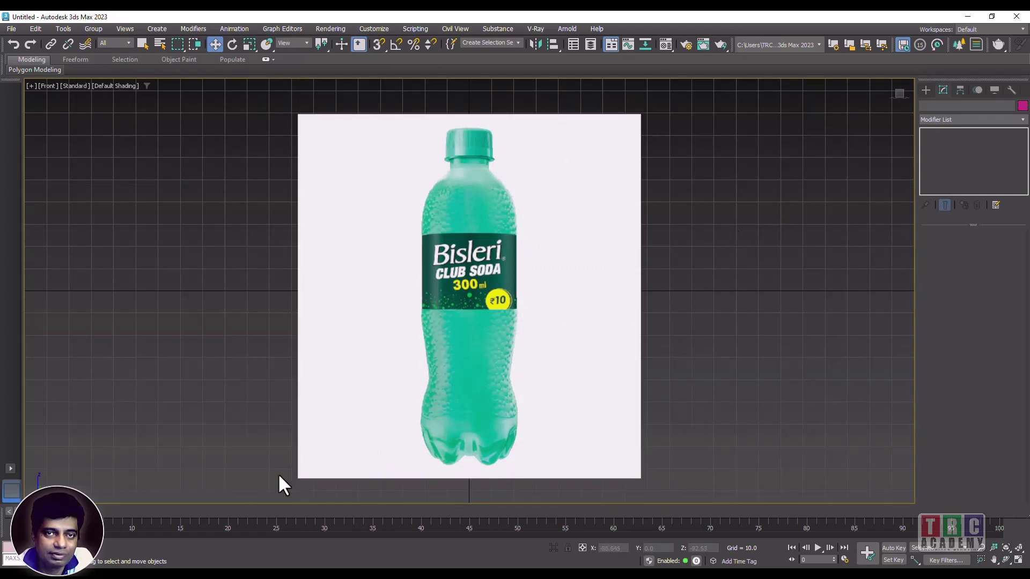
Step: Lower the opacity of the bottle image material to 20 so the grid shows through the reference plane
key("m")
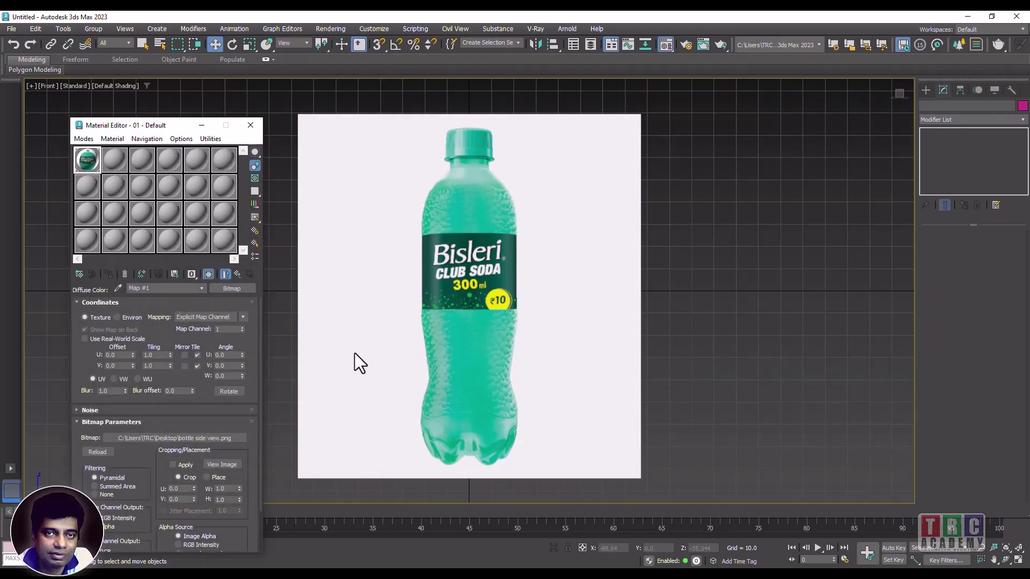
left_click_drag(208, 391, 212, 379)
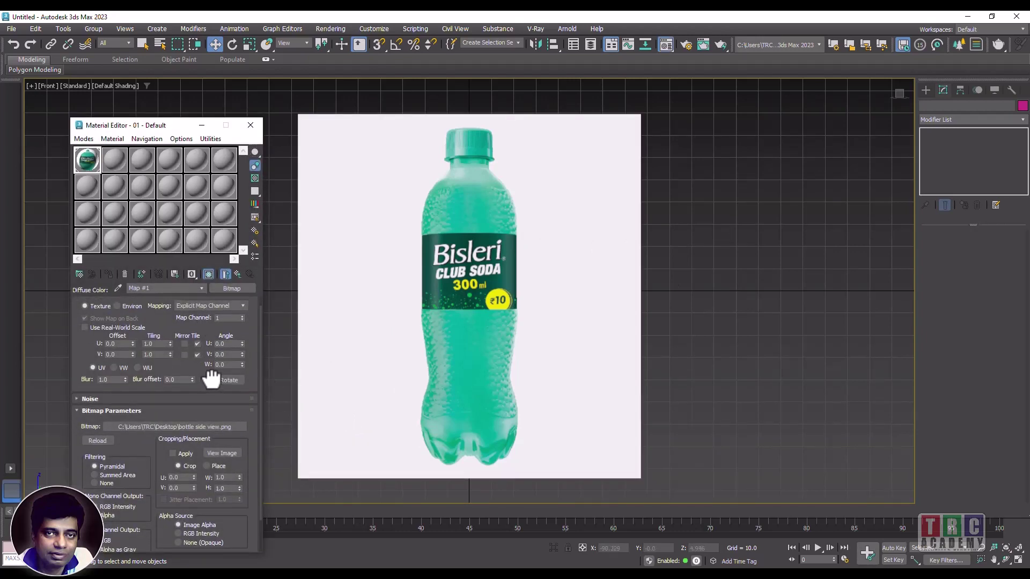
left_click(237, 275)
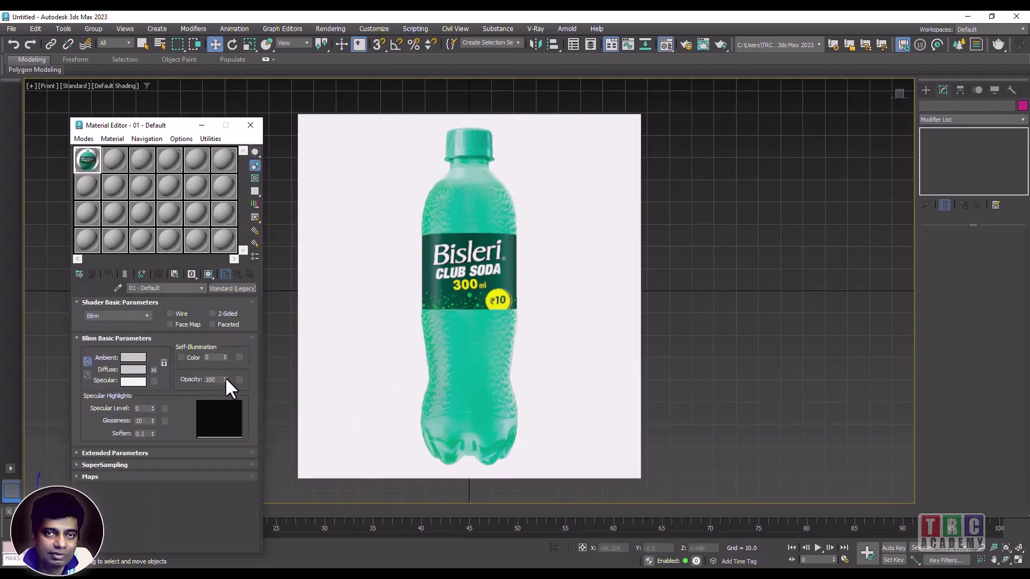
left_click_drag(225, 380, 224, 385)
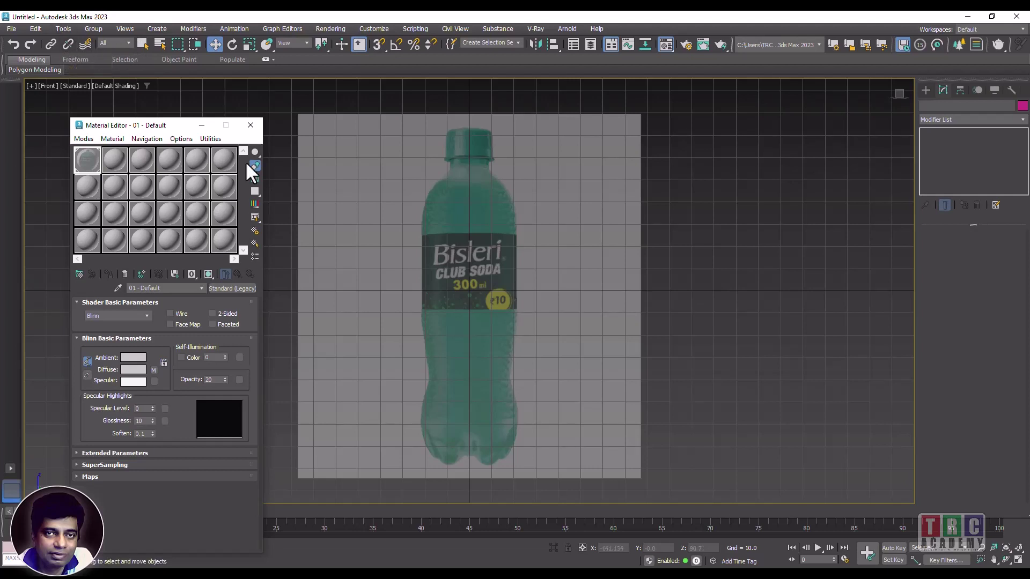
Step: Start a Line spline at the cap's top centre and trace the bottle's right side over cap, neck and shoulder to the label's top edge
left_click(458, 165)
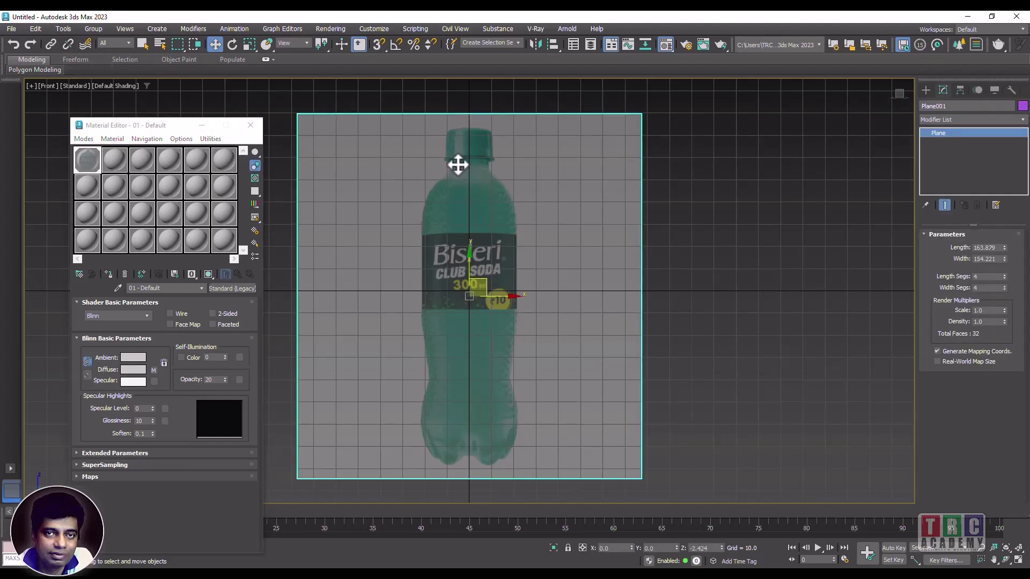
left_click(926, 90)
left_click(939, 107)
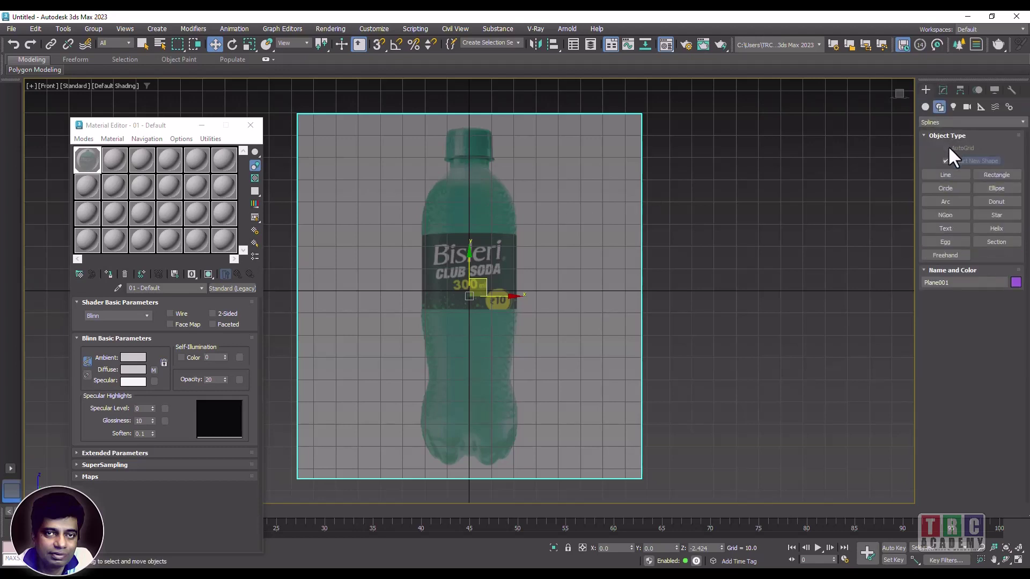
left_click(946, 174)
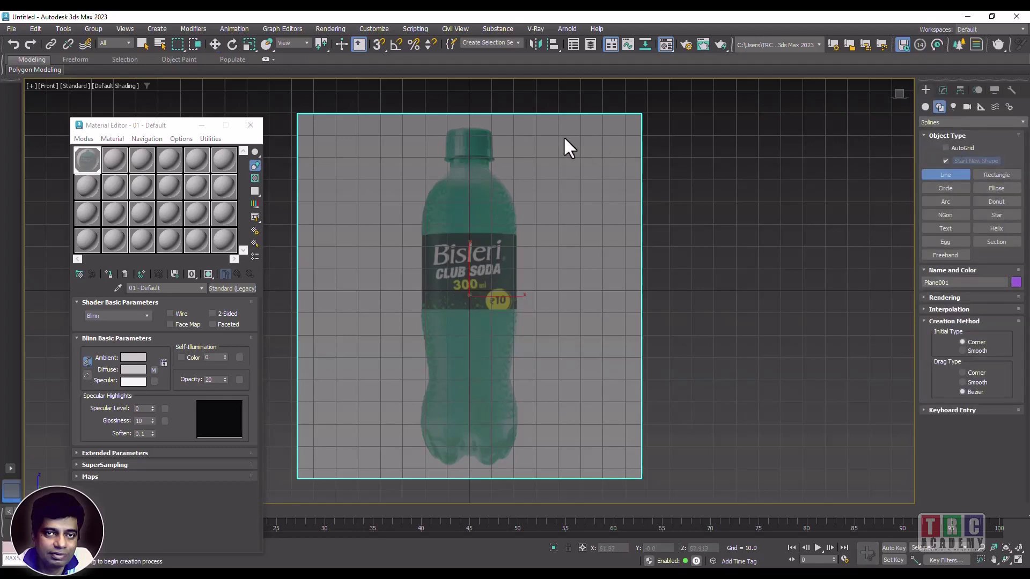
left_click(470, 128)
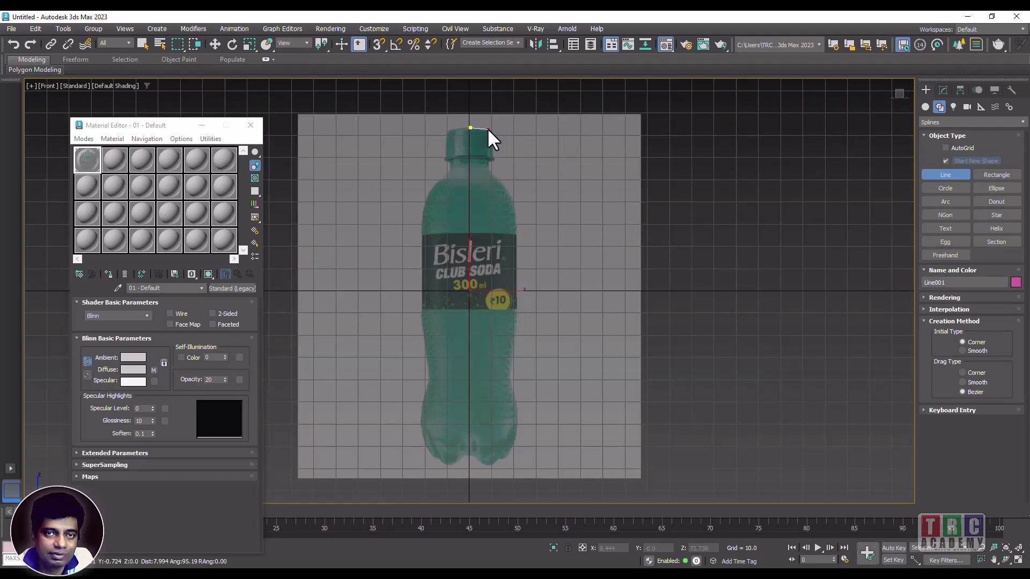
left_click(489, 130)
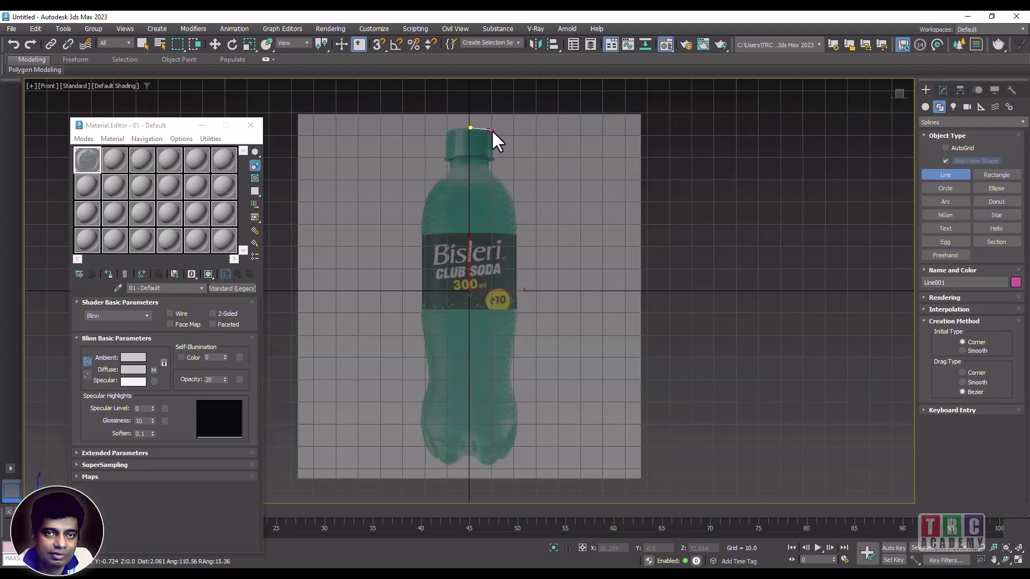
left_click(493, 157)
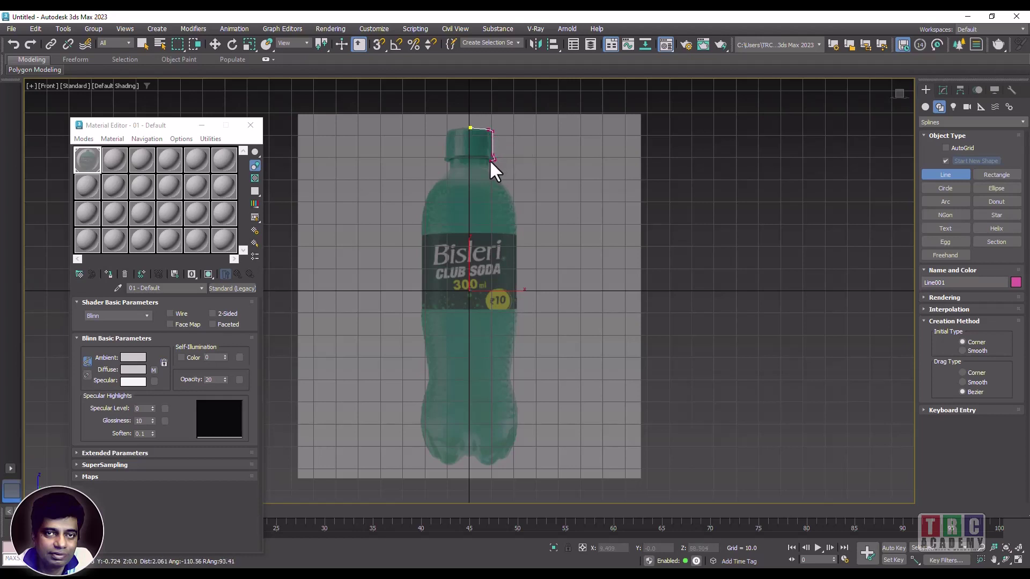
left_click(487, 168)
left_click(506, 188)
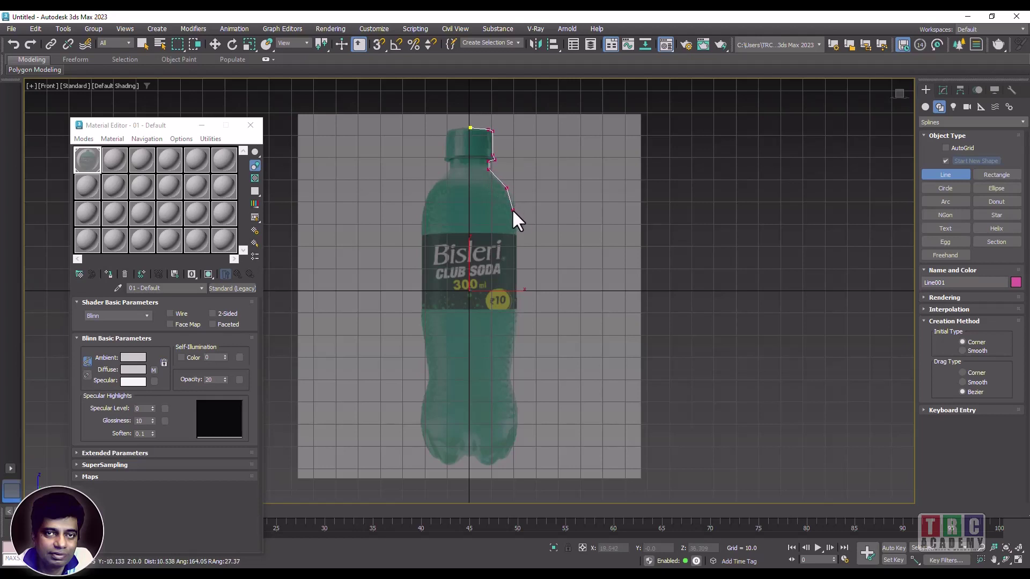
left_click(515, 204)
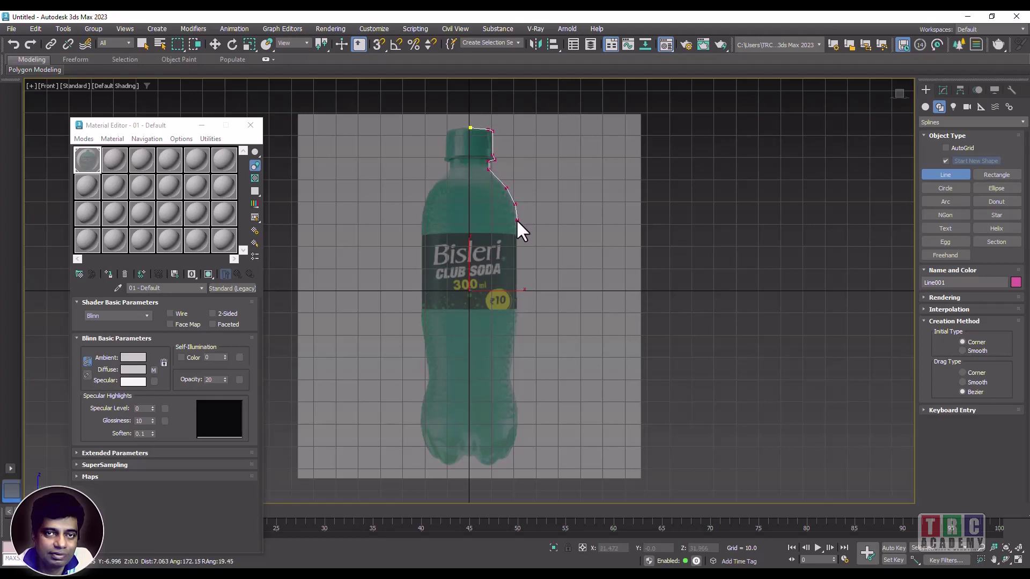
left_click(516, 223)
left_click(516, 235)
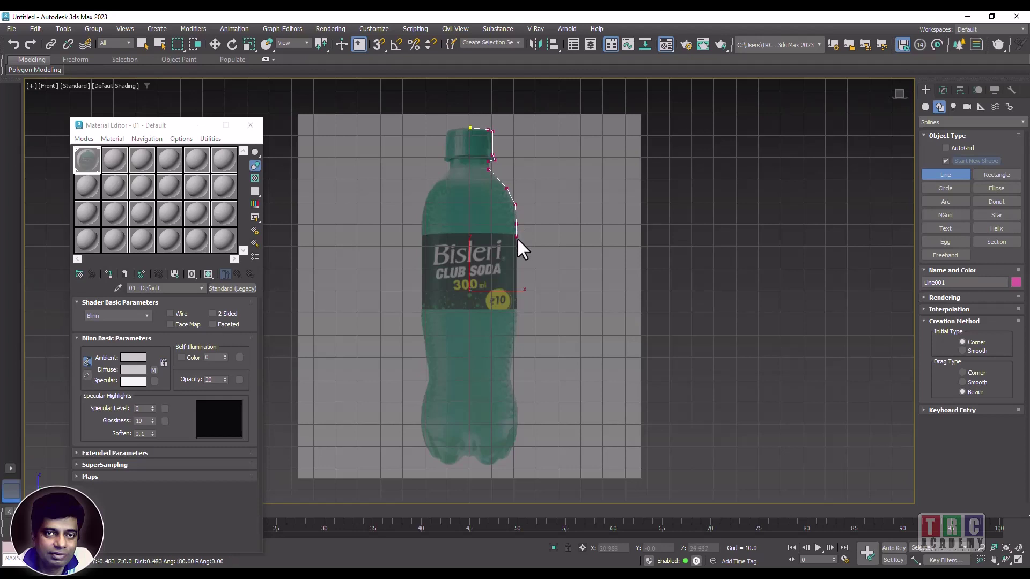
Step: Continue the line past the label, waist and lower body to the base, and end it at the bottle's bottom centre
left_click(514, 309)
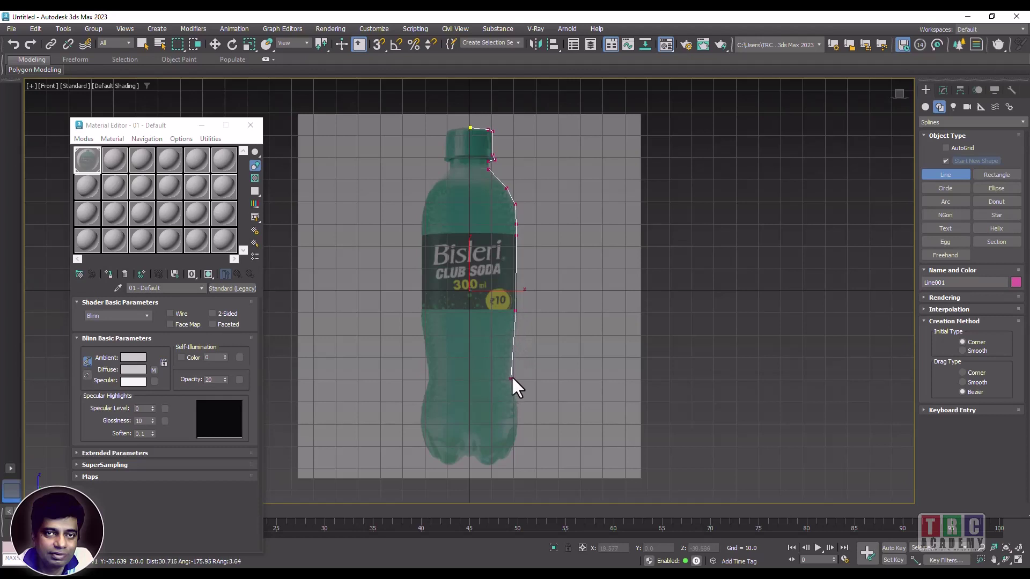
left_click(512, 353)
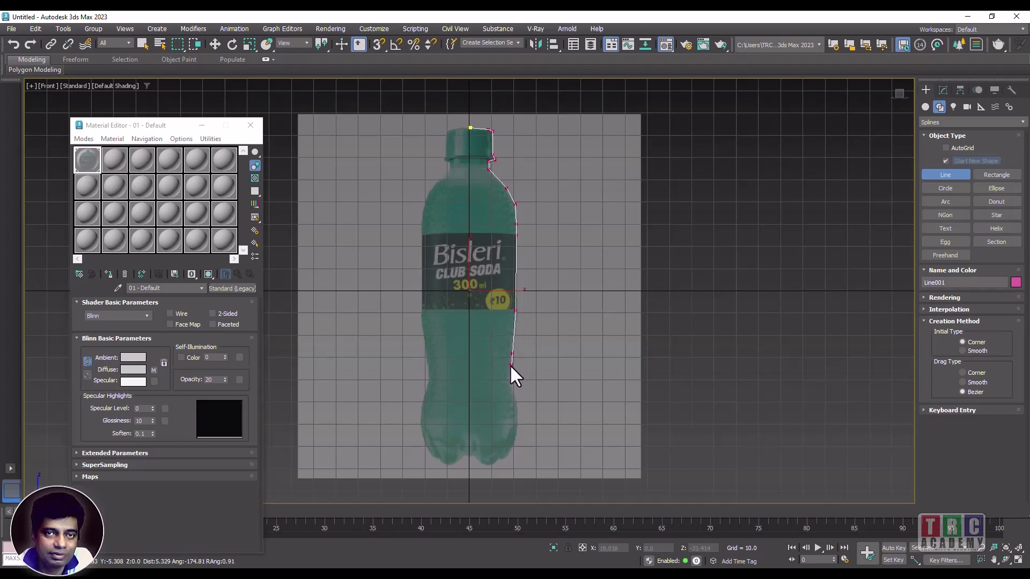
left_click(508, 380)
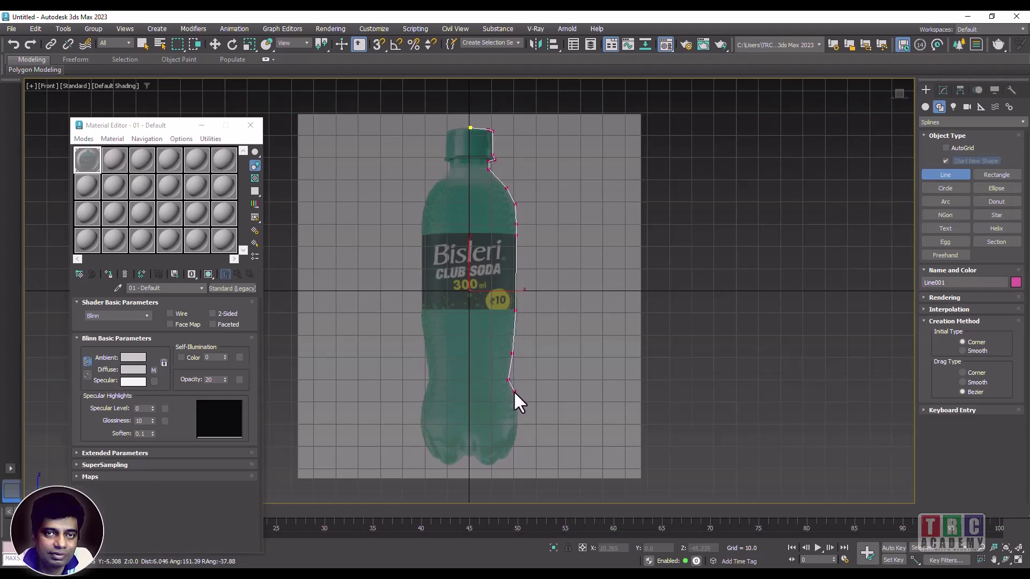
left_click(514, 397)
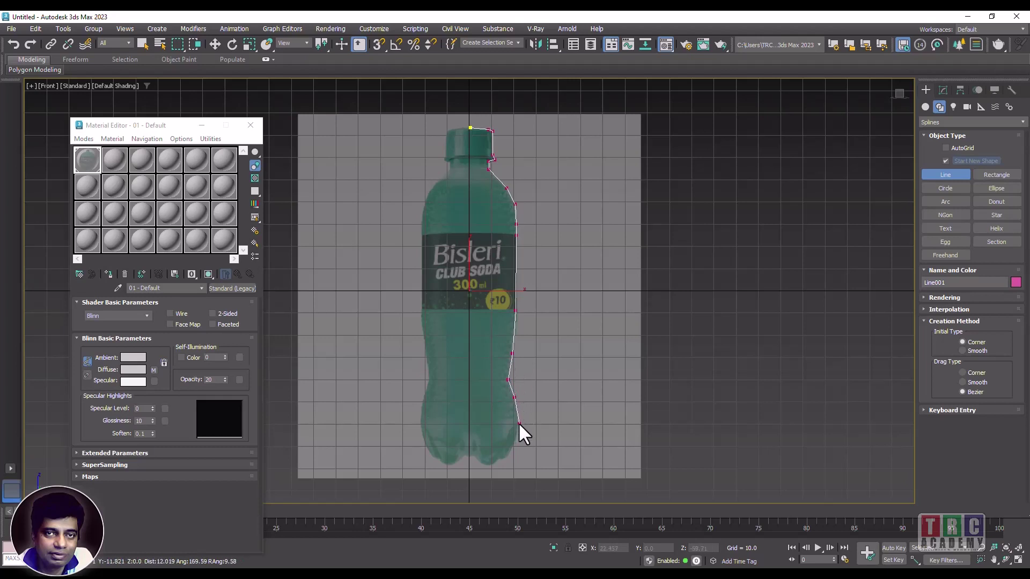
left_click(518, 426)
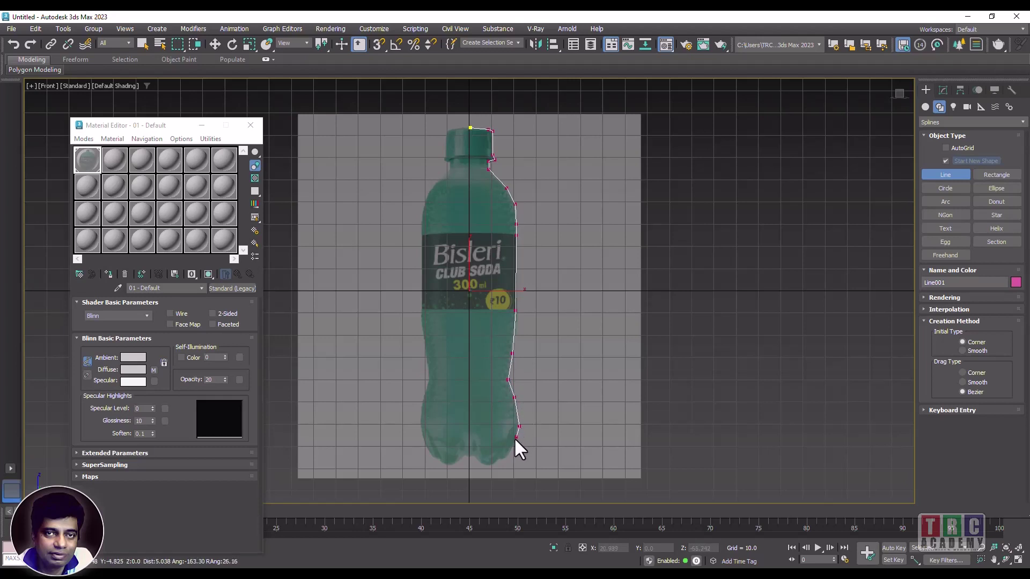
left_click(509, 452)
left_click(493, 464)
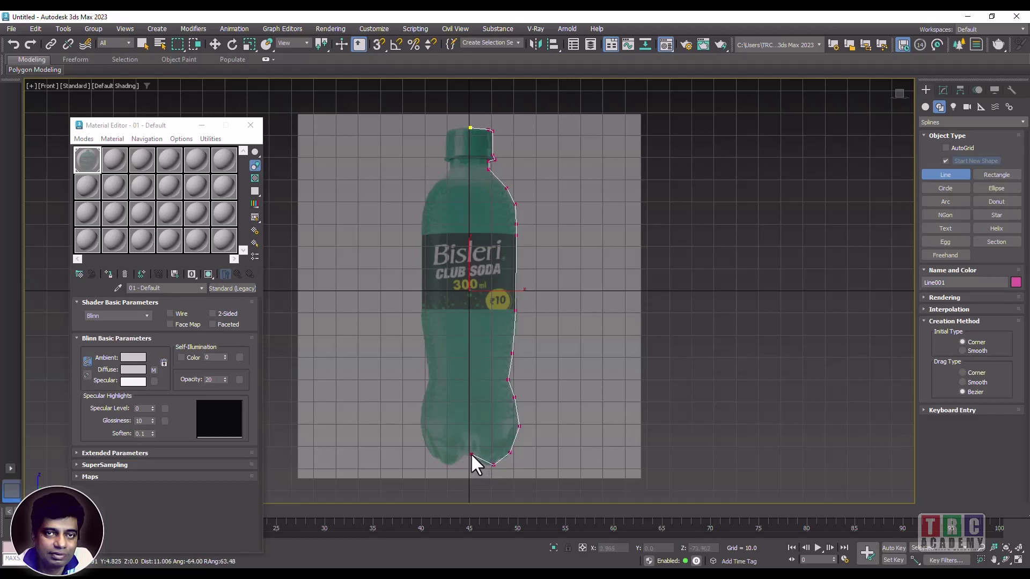
left_click(471, 454)
right_click(471, 452)
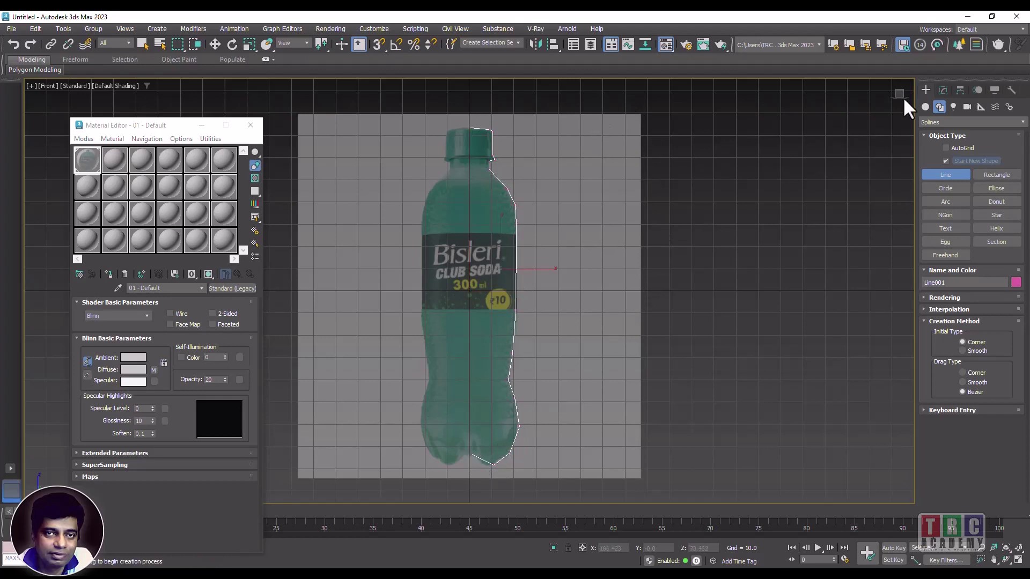
Step: At vertex level, delete the extra vertex on the cap's top edge and move the cap's upper and lower corner vertices onto its outline
left_click(943, 90)
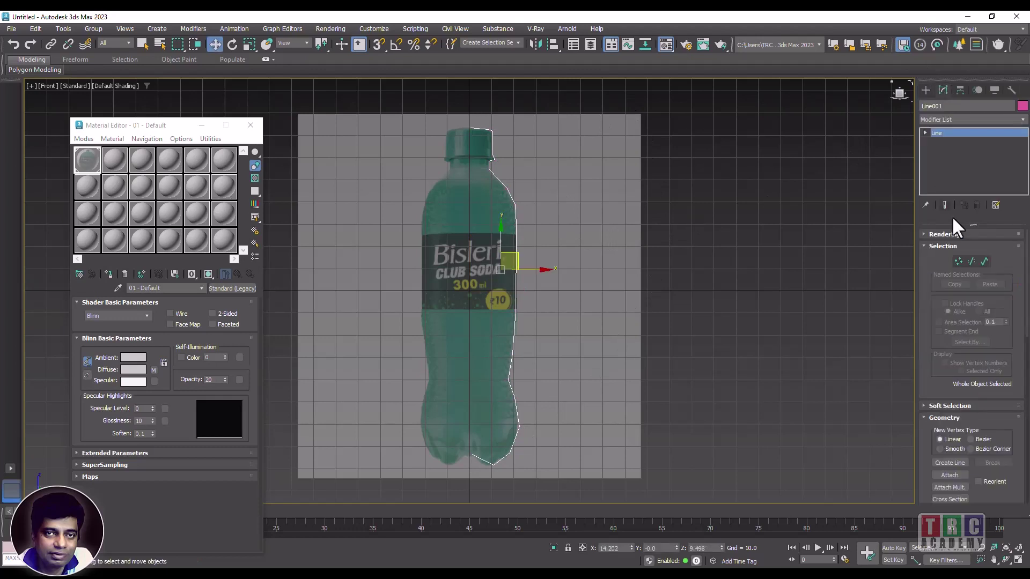
left_click(956, 258)
left_click(981, 559)
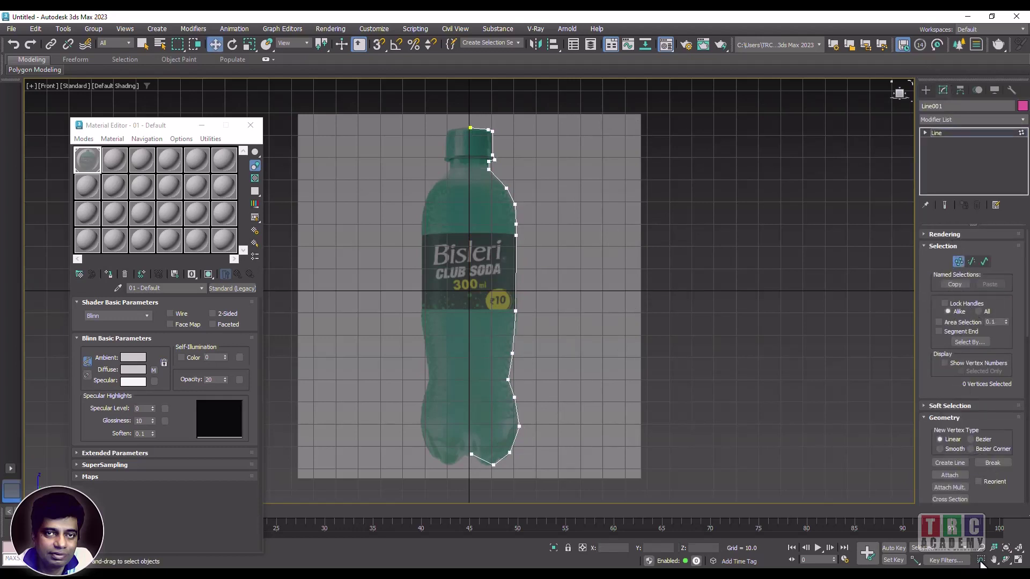
left_click_drag(443, 122, 547, 217)
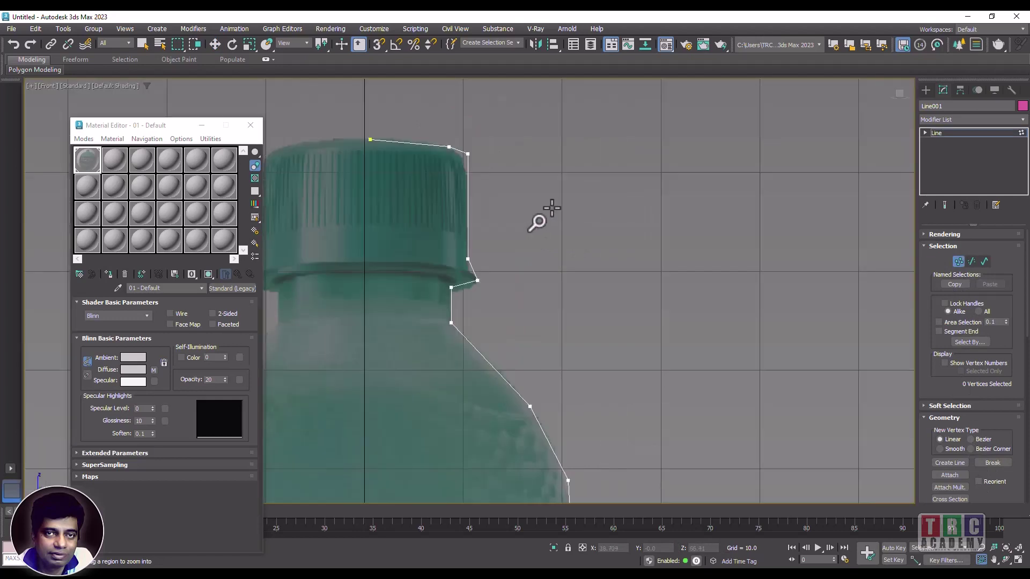
left_click(216, 45)
left_click(449, 147)
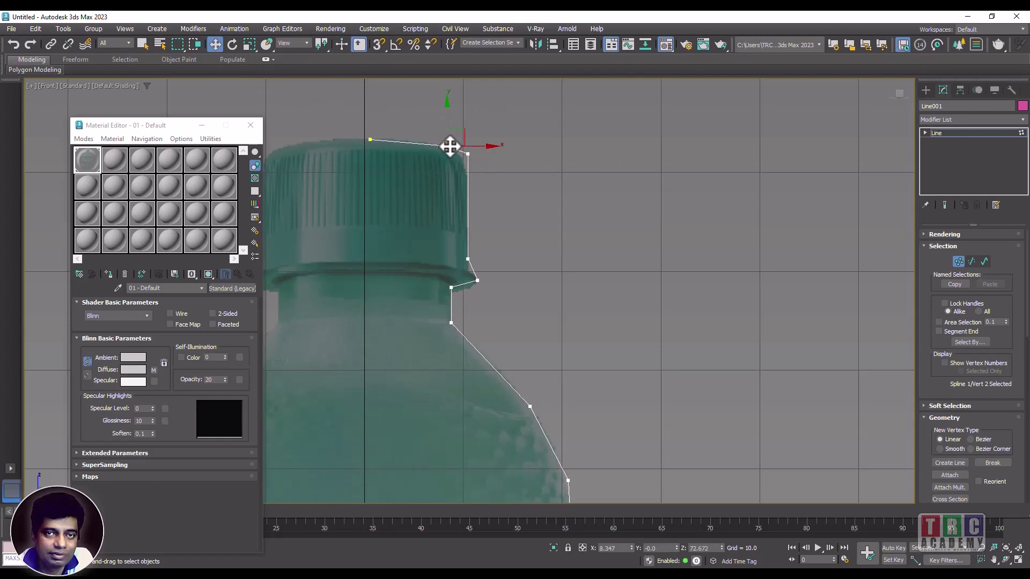
key("Delete")
mouse_move(467, 152)
left_mouse_down()
mouse_move(451, 144)
mouse_move(453, 156)
left_mouse_up()
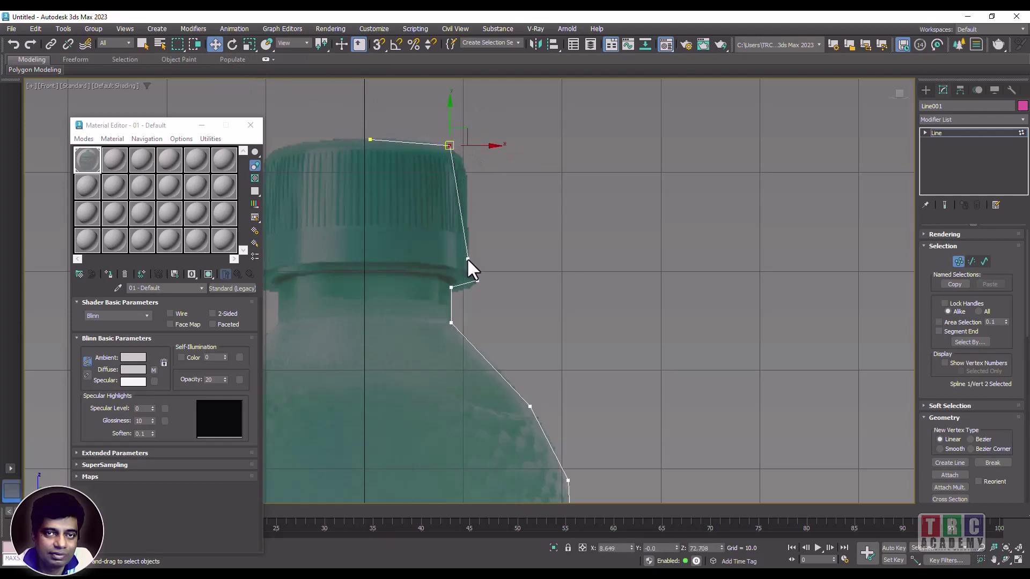
left_click_drag(468, 259, 469, 269)
left_click_drag(449, 146, 468, 145)
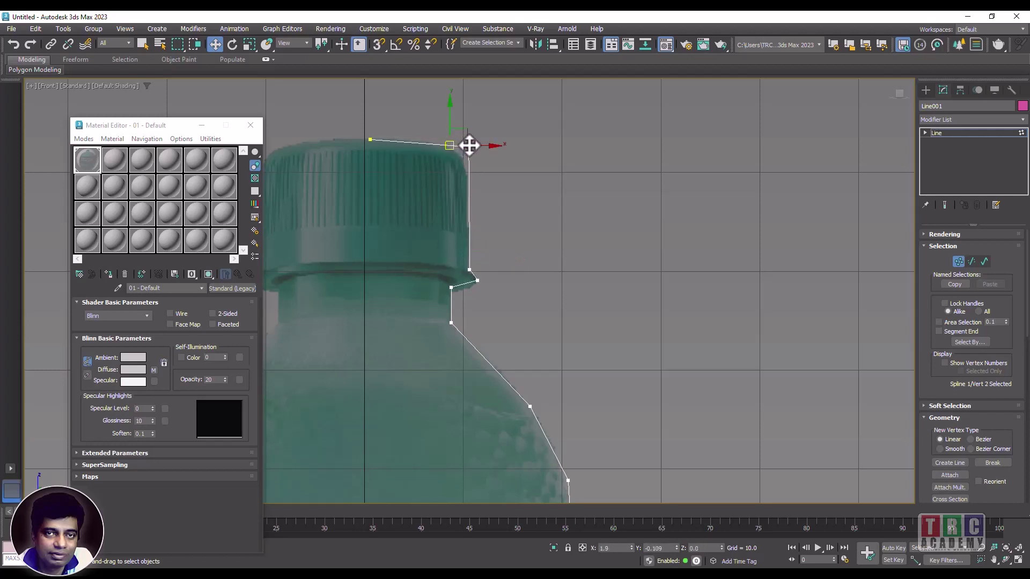
Step: Convert the cap's upper corner vertex to Smooth and move it slightly inward and down to round the corner
right_click(467, 144)
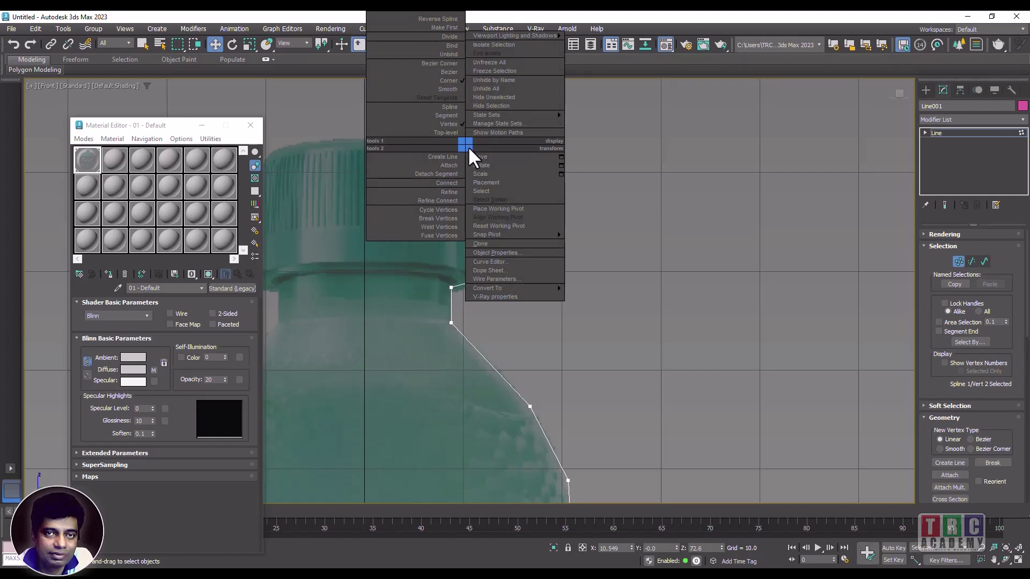
left_click(456, 89)
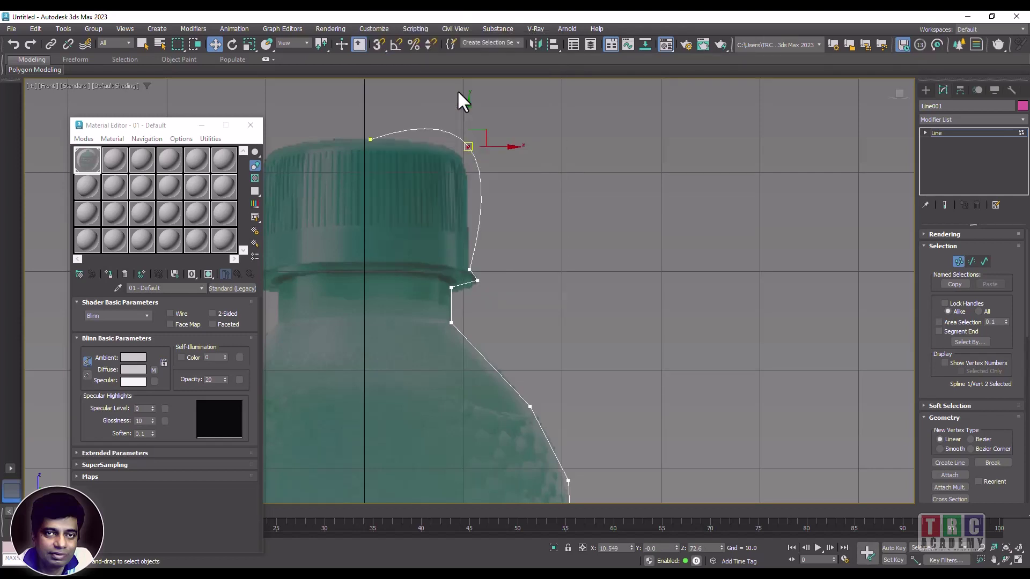
left_click_drag(486, 131, 453, 147)
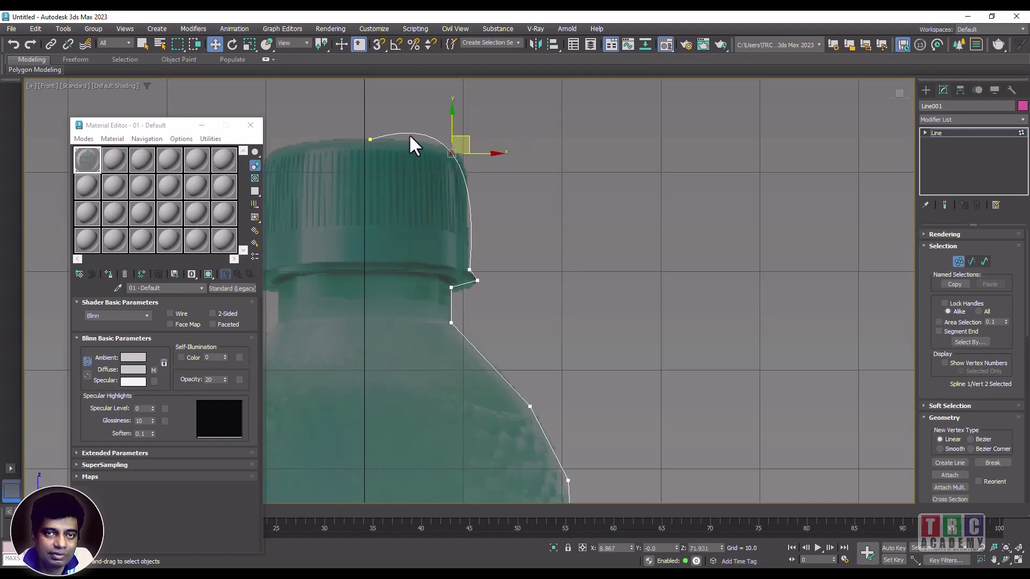
Step: At segment level, convert the cap's top segment from a curve to a straight Line
left_click(925, 133)
left_click(938, 152)
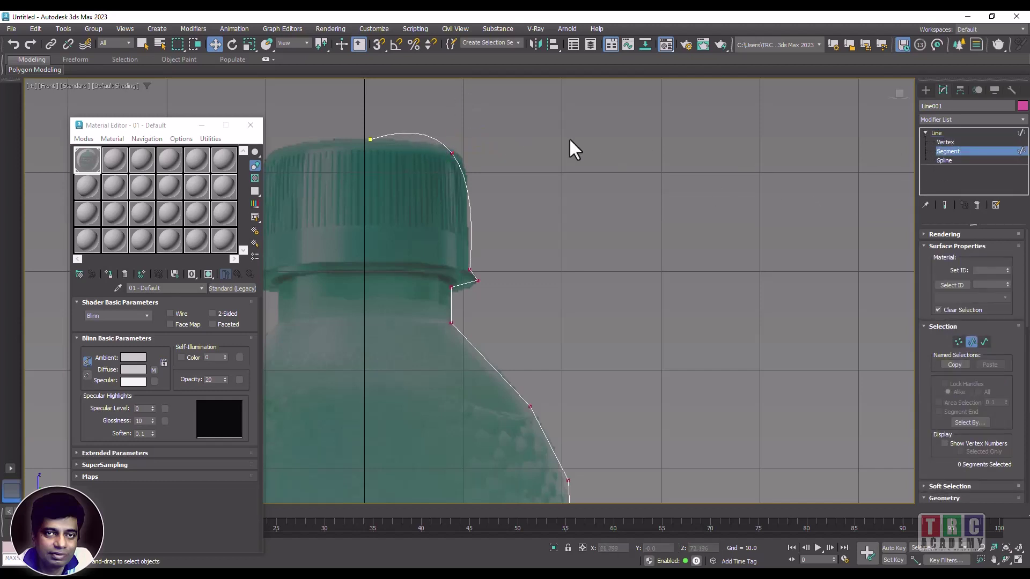
left_click(433, 136)
right_click(432, 136)
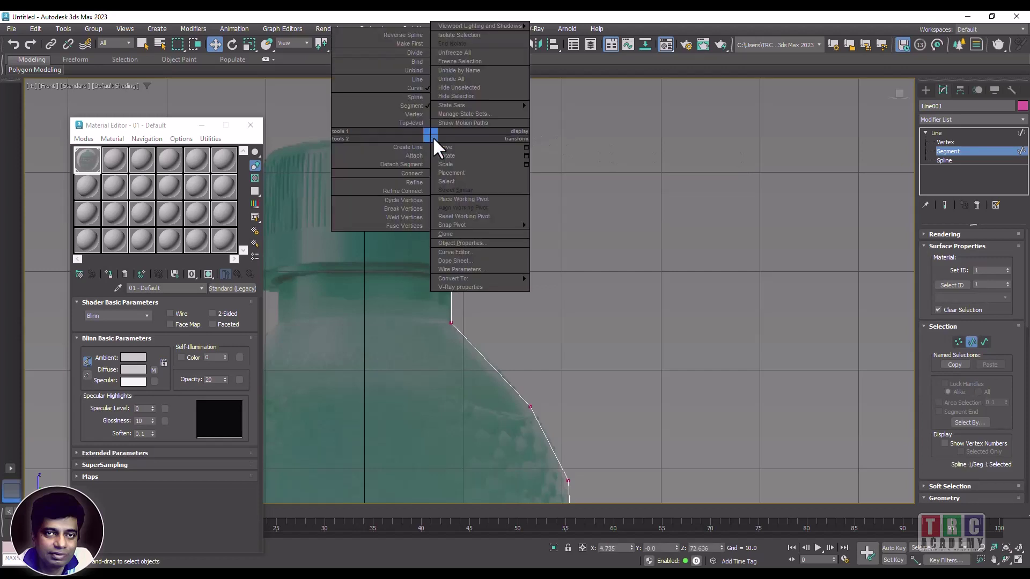
left_click(417, 80)
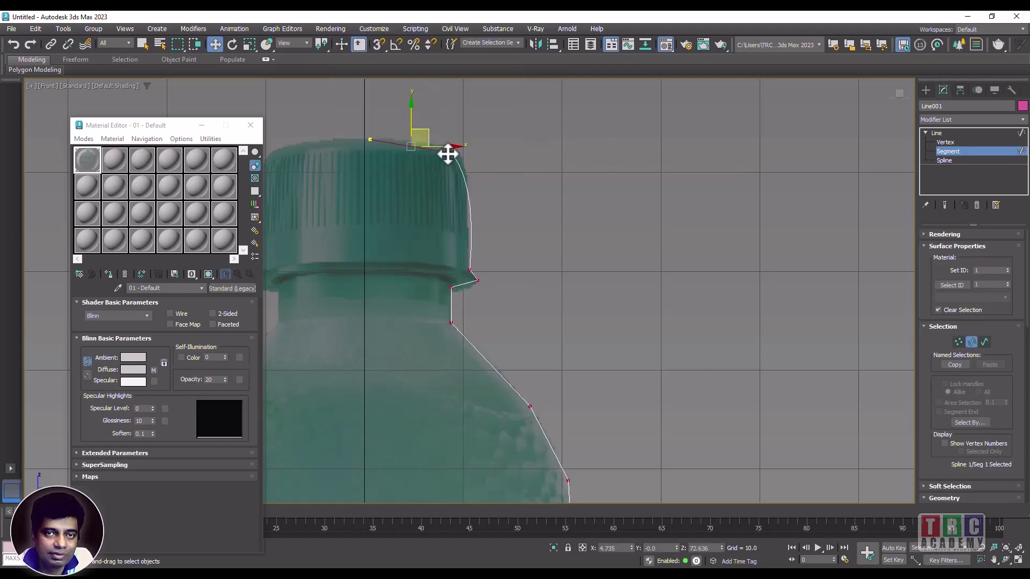
Step: Return to vertex level, move the cap's upper corner vertex slightly outward and up, and convert it to Bezier
left_click(926, 143)
left_click(452, 153)
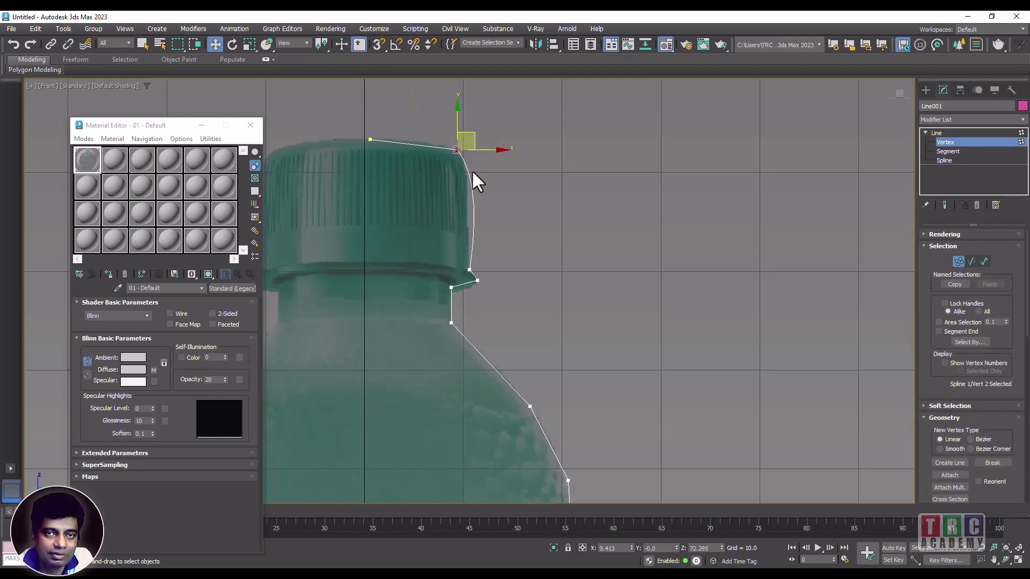
right_click(452, 148)
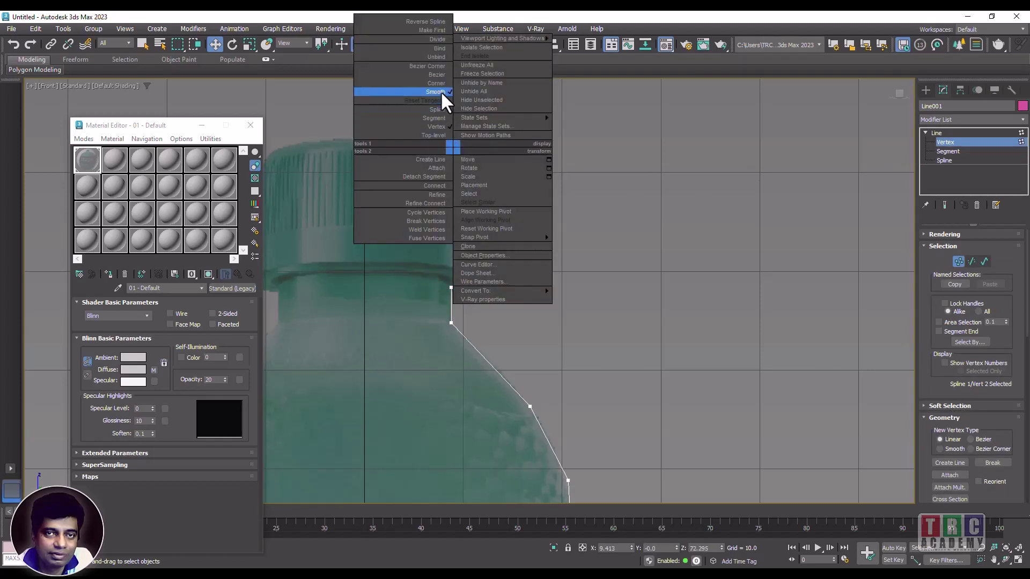
left_click(441, 74)
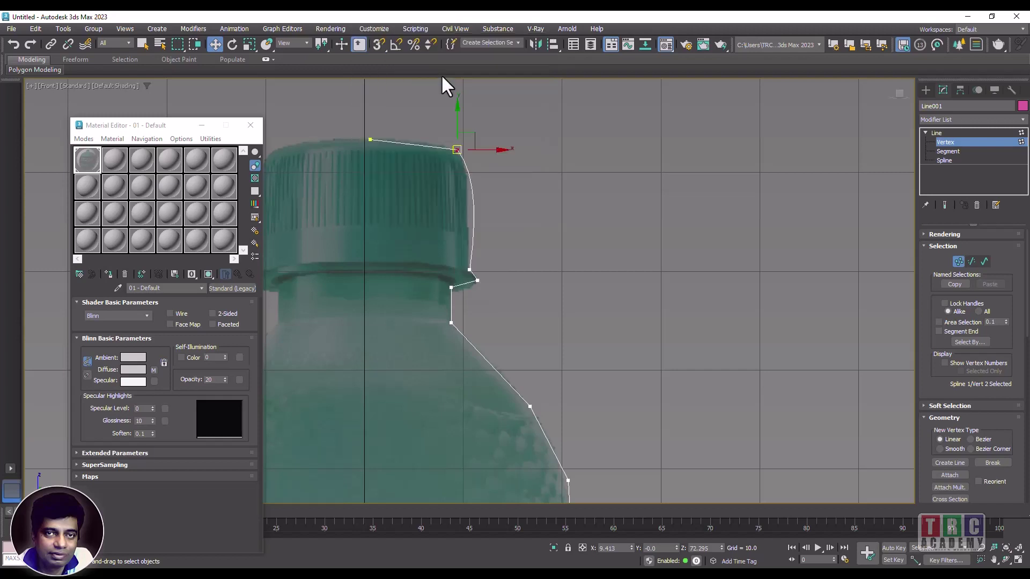
Step: Adjust the Bezier handle of the cap's upper corner vertex to pull the side curve onto the outline, and nudge the vertex slightly outward
left_click_drag(475, 171, 467, 200)
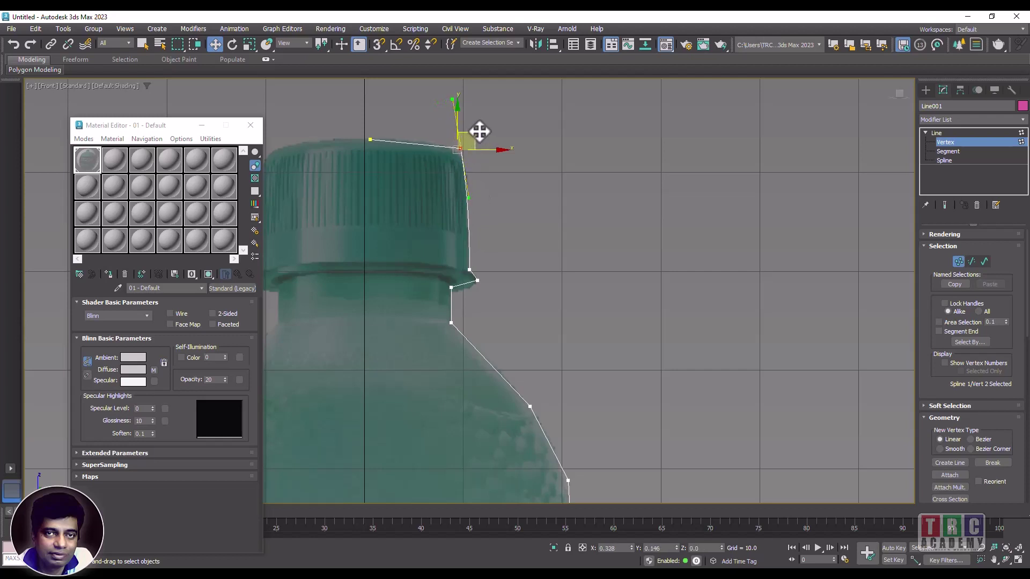
left_click(519, 143)
left_click(460, 149)
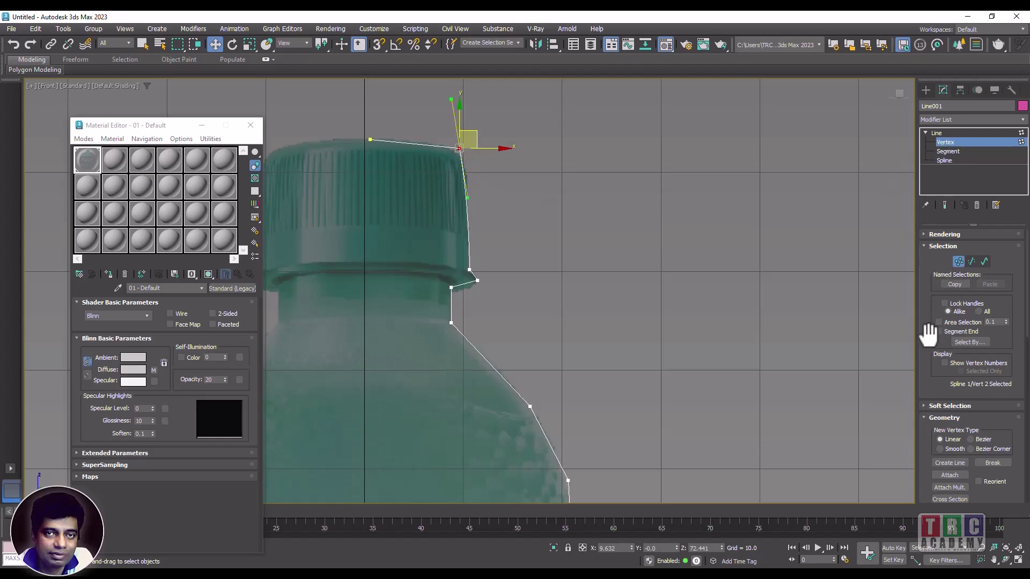
Step: Refine the spline with two new vertices, one on either side of the cap's upper corner vertex
scroll(928, 336, "down", 4)
left_click(943, 420)
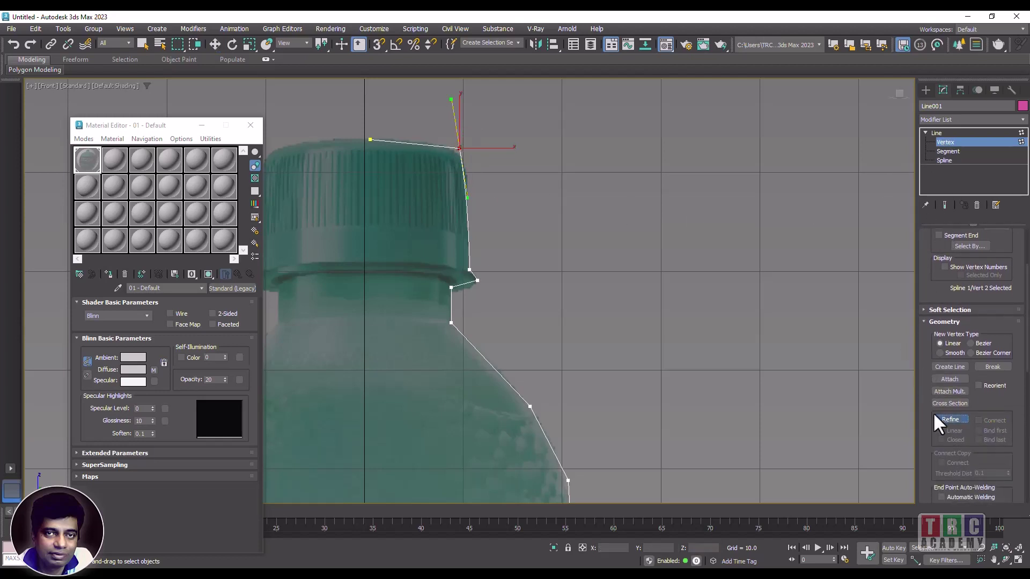
left_click(456, 148)
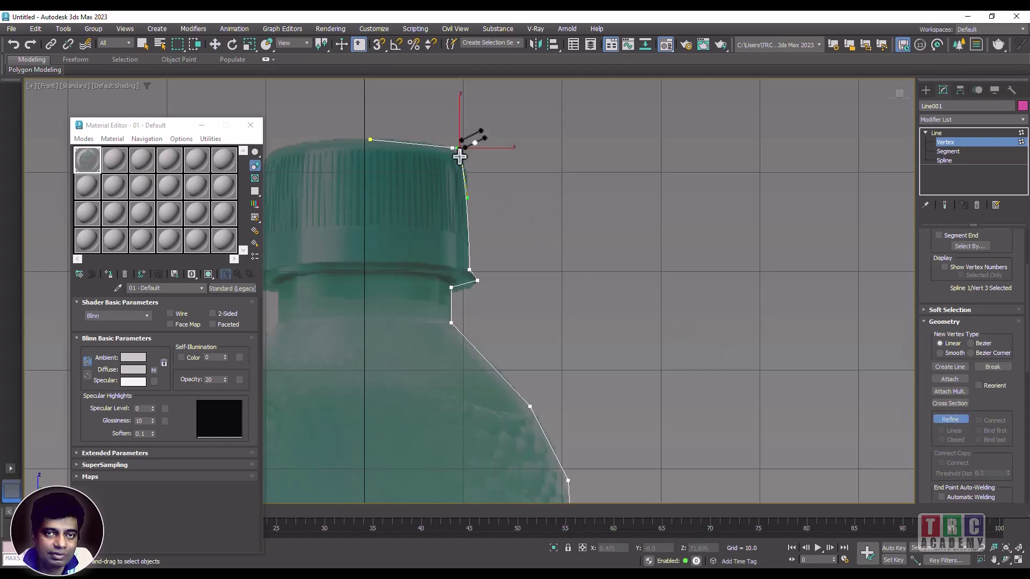
left_click(461, 156)
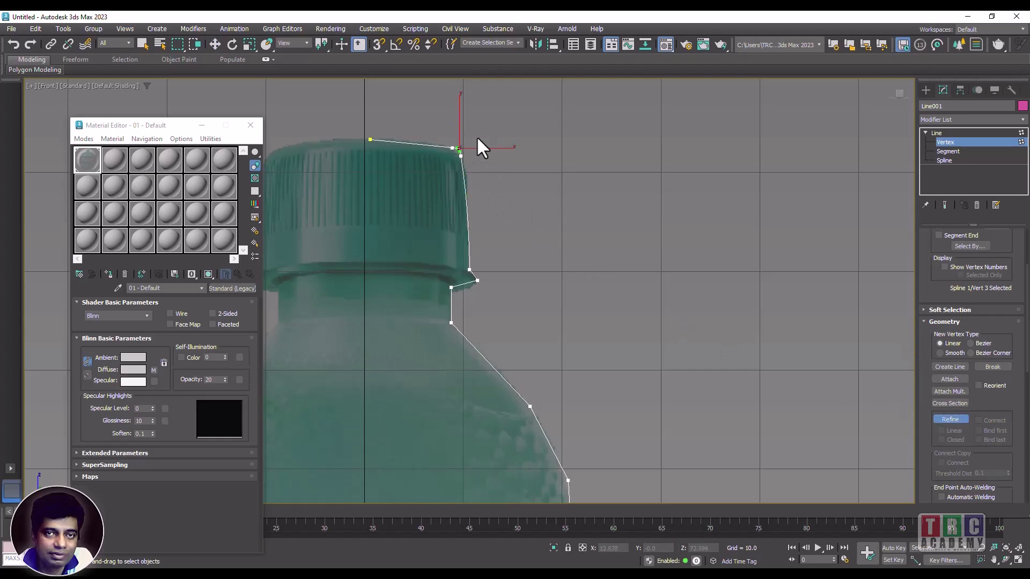
left_click(216, 45)
left_click(507, 156)
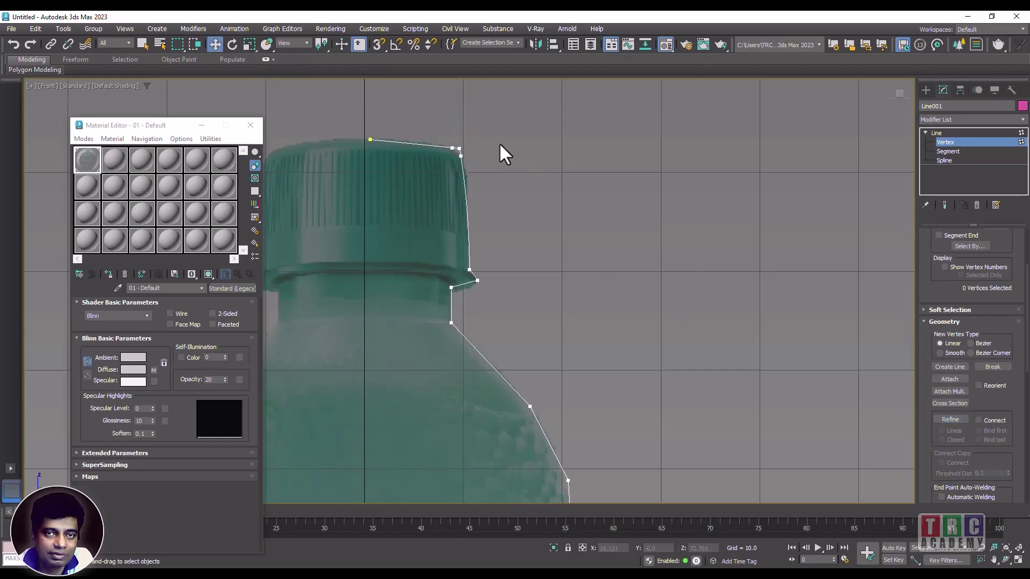
Step: Delete the cap's original corner vertex, and fit the new vertex below it and the two vertices under the cap's rim to the outline
left_click(461, 156)
left_click(489, 149)
left_click(462, 157)
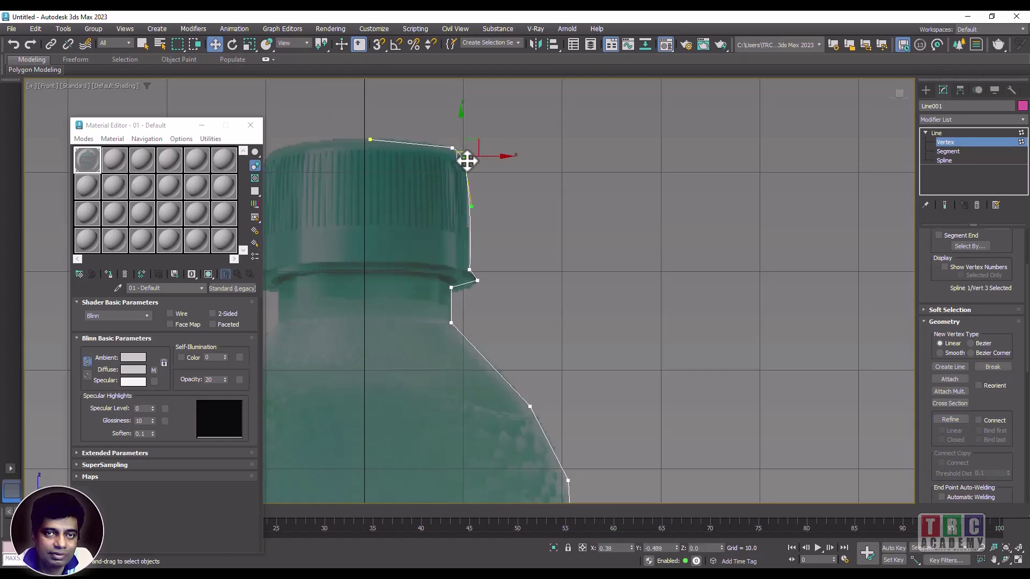
left_click_drag(465, 157, 469, 204)
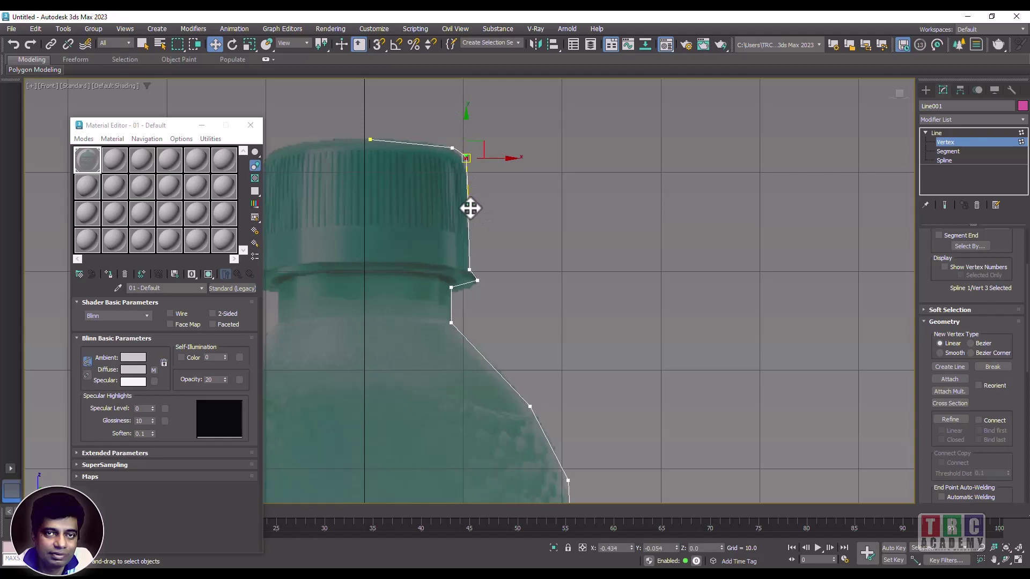
left_click(478, 281)
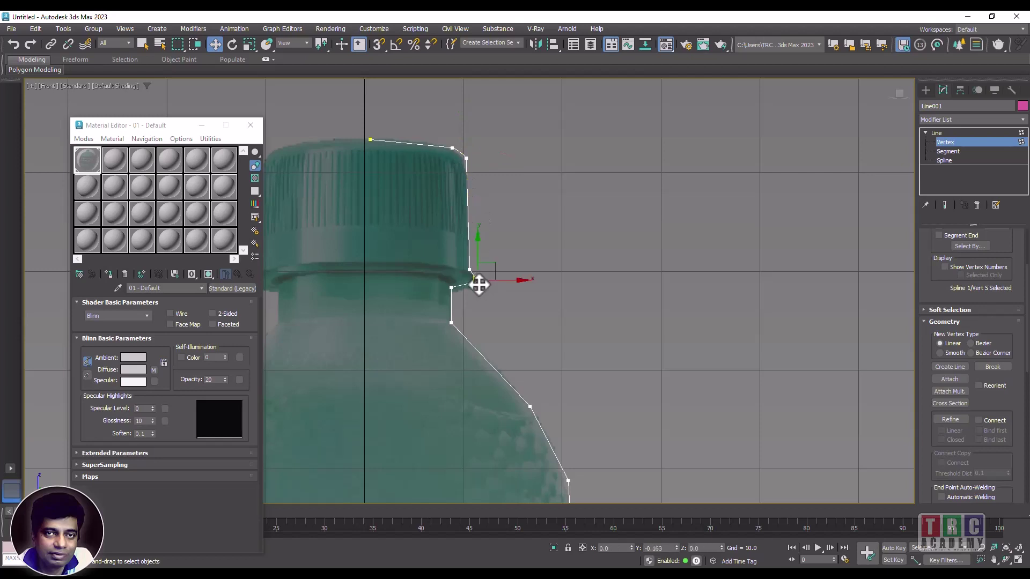
left_click(451, 287)
Step: Convert the two shoulder vertices to Smooth and move the lower one slightly inward onto the bottle's outline
left_click(993, 560)
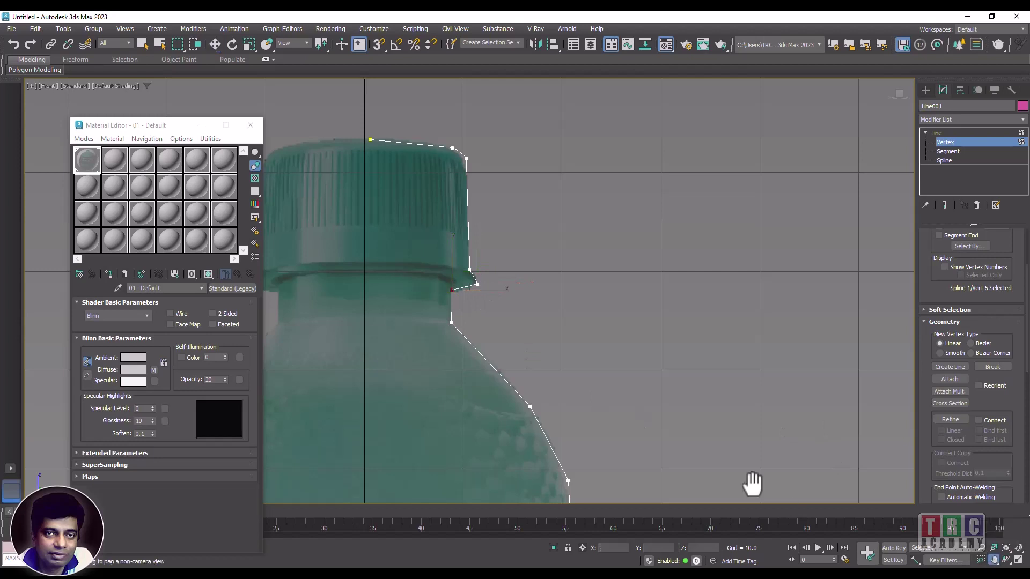
left_click_drag(750, 483, 629, 279)
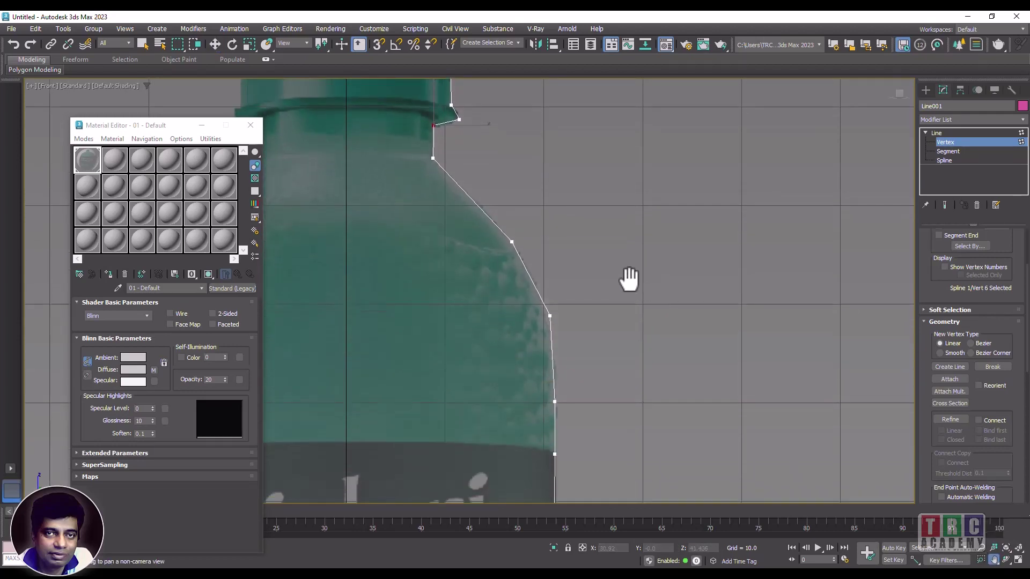
left_click(217, 44)
left_click(511, 242)
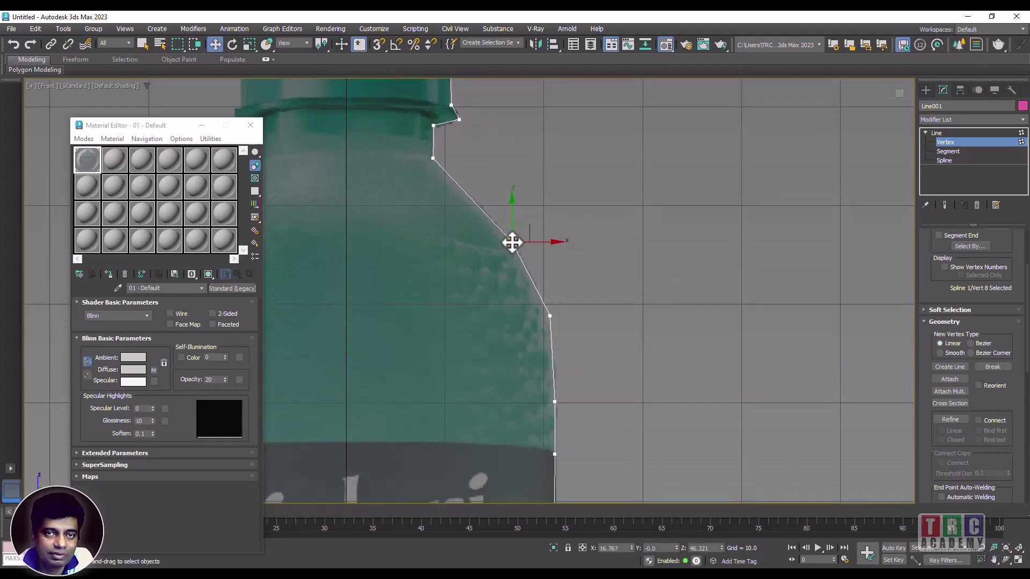
right_click(510, 239)
left_click(491, 181)
left_click(549, 315)
right_click(549, 315)
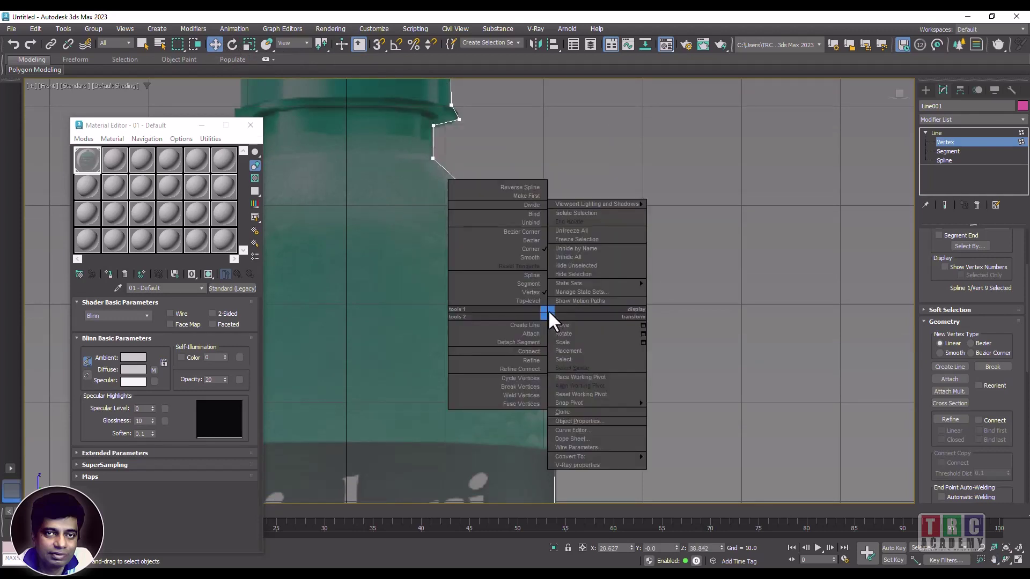
left_click(531, 260)
left_click_drag(564, 303, 560, 303)
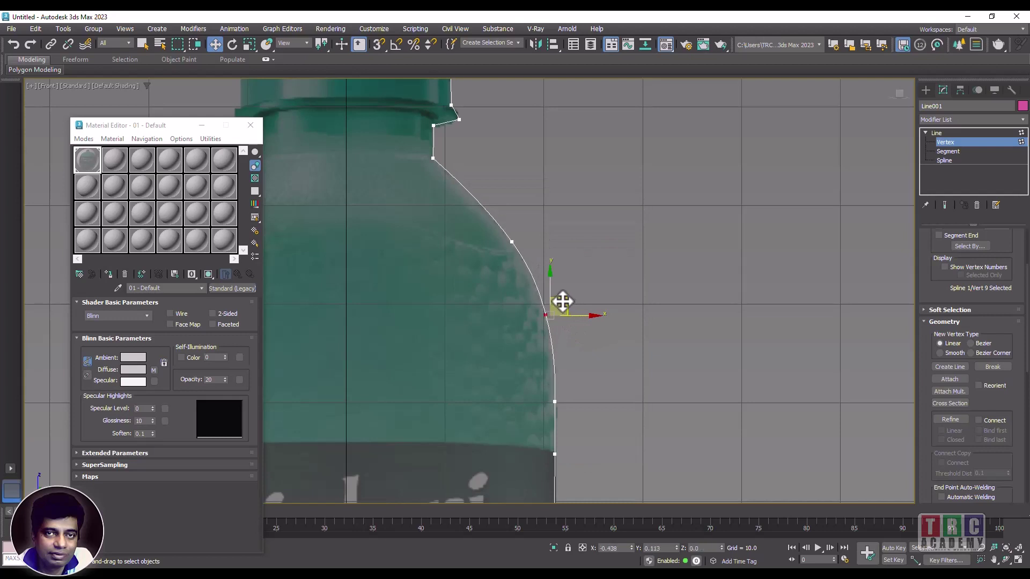
Step: Delete the extra vertex between the shoulder and the label, and move the vertex at the label's lower edge slightly outward
left_click(555, 401)
key("Delete")
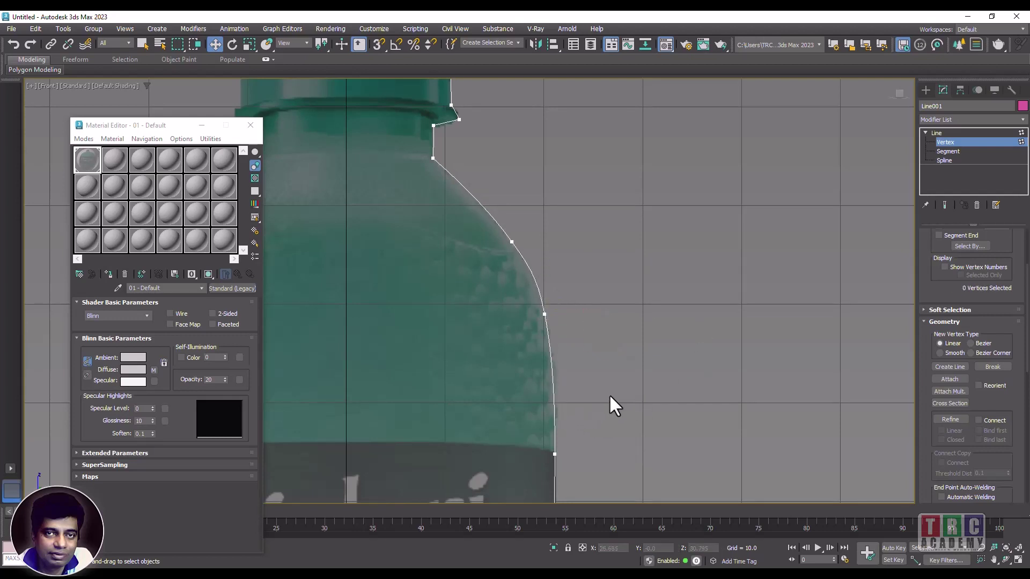
left_click(994, 559)
left_click_drag(692, 428, 690, 322)
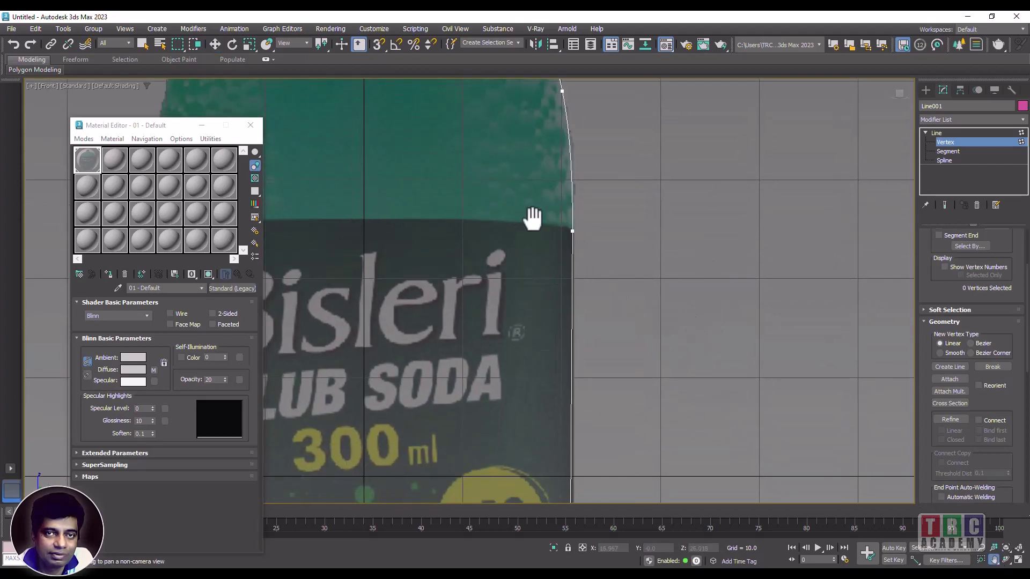
left_click_drag(653, 282, 655, 246)
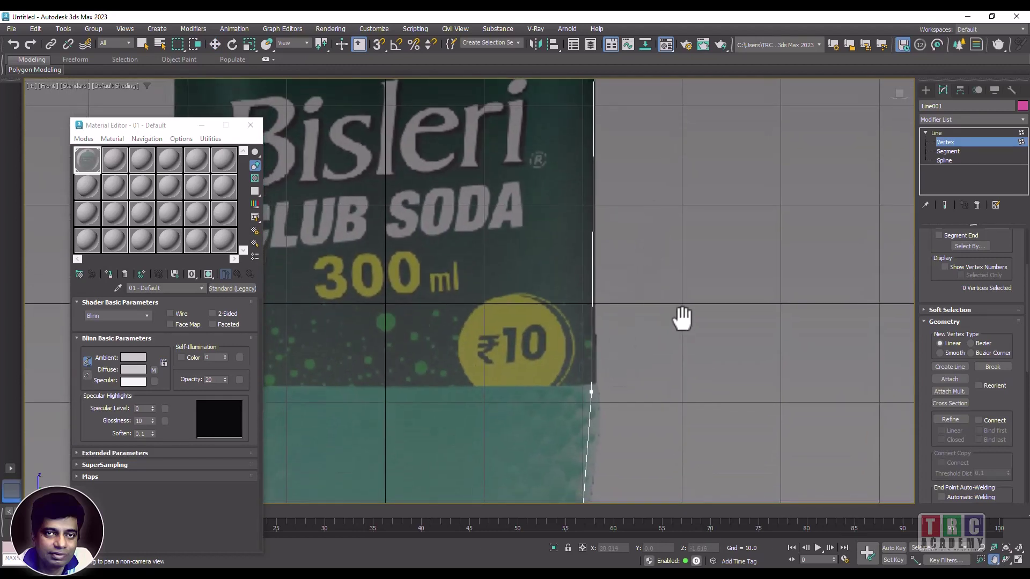
left_click(215, 44)
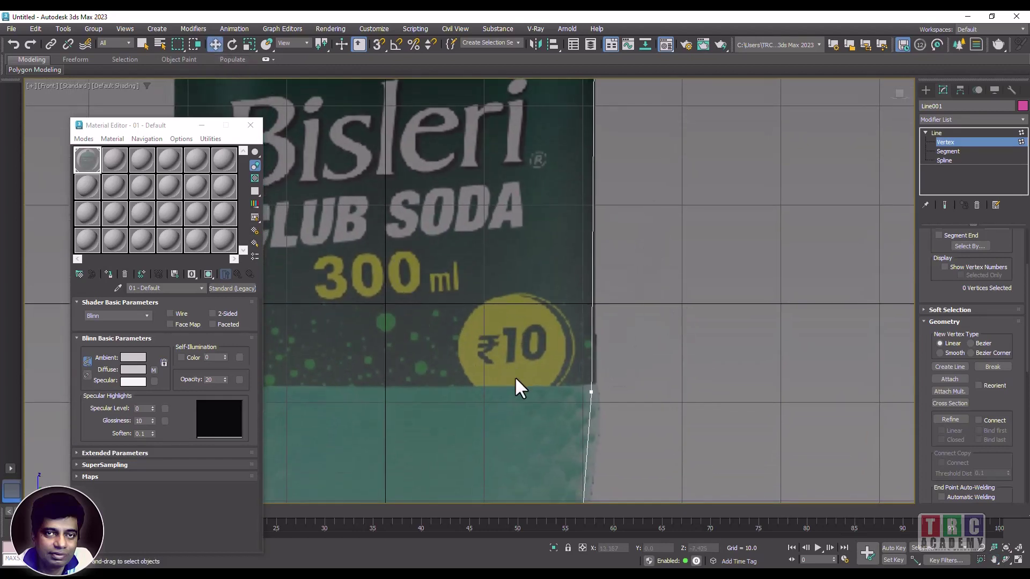
left_click(591, 392)
left_click_drag(606, 394, 614, 393)
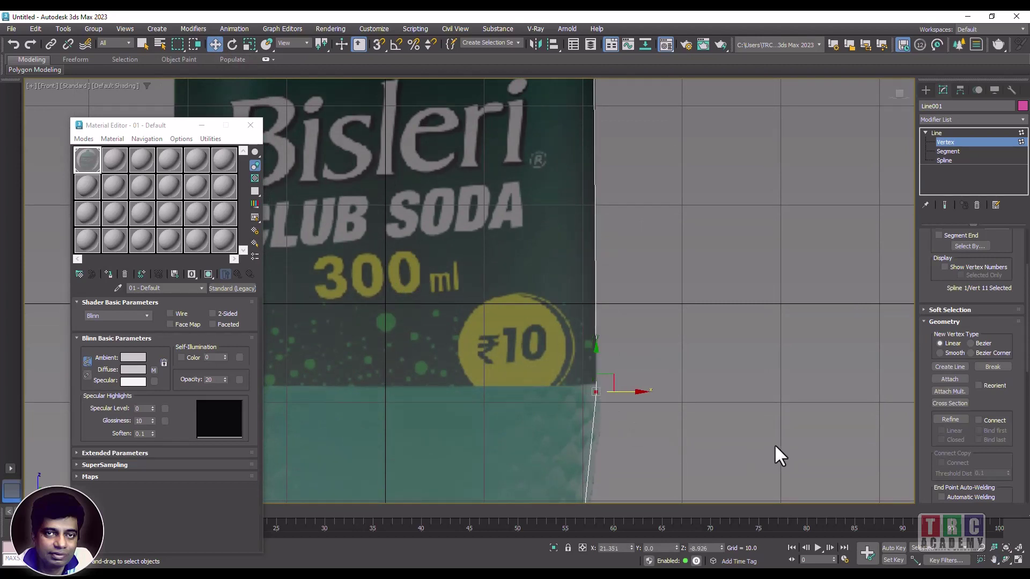
Step: Convert the vertex at the bottle's narrow waist to Smooth and move it slightly outward and up onto the outline
left_click(995, 561)
left_click_drag(765, 420, 754, 274)
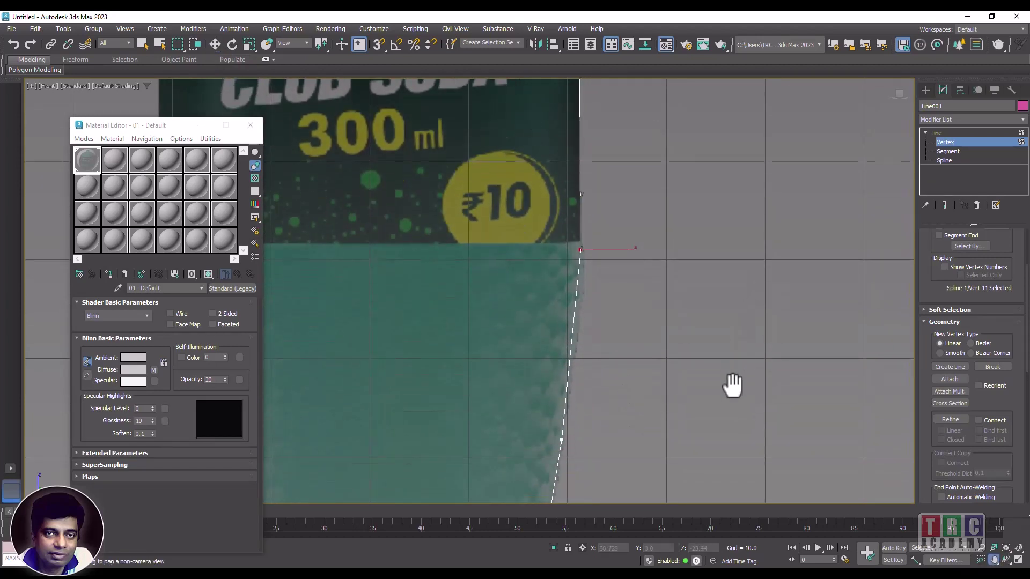
left_click_drag(733, 386, 733, 343)
left_click_drag(729, 406, 617, 386)
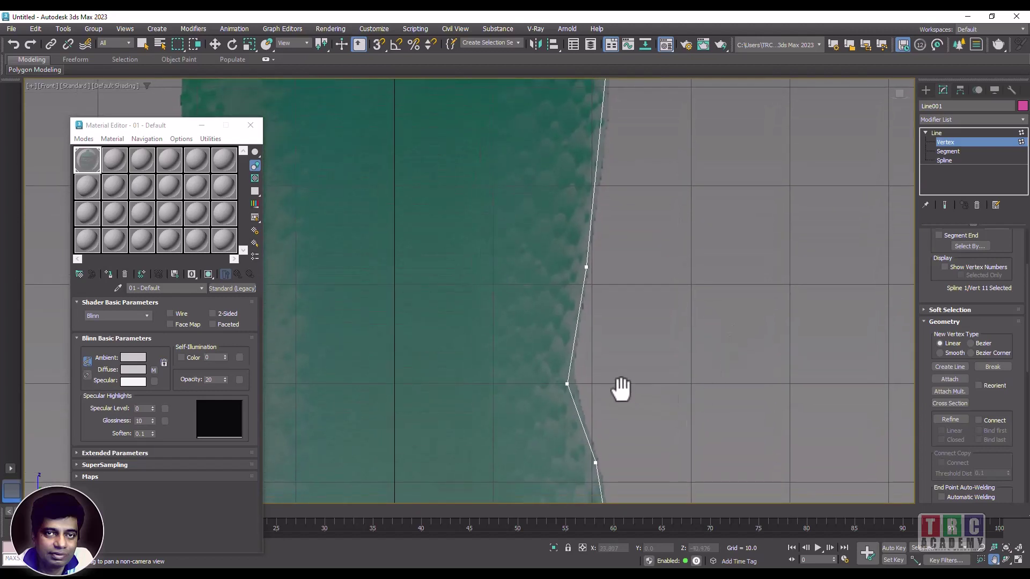
left_click(216, 43)
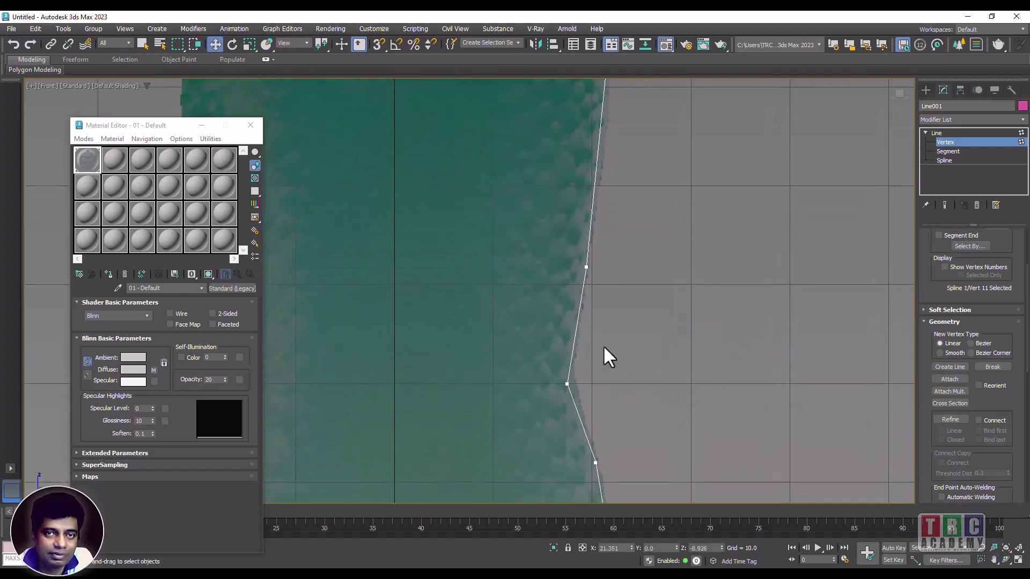
mouse_move(567, 382)
left_mouse_down()
mouse_move(574, 368)
mouse_move(573, 380)
left_mouse_up()
right_click(572, 382)
left_click(545, 327)
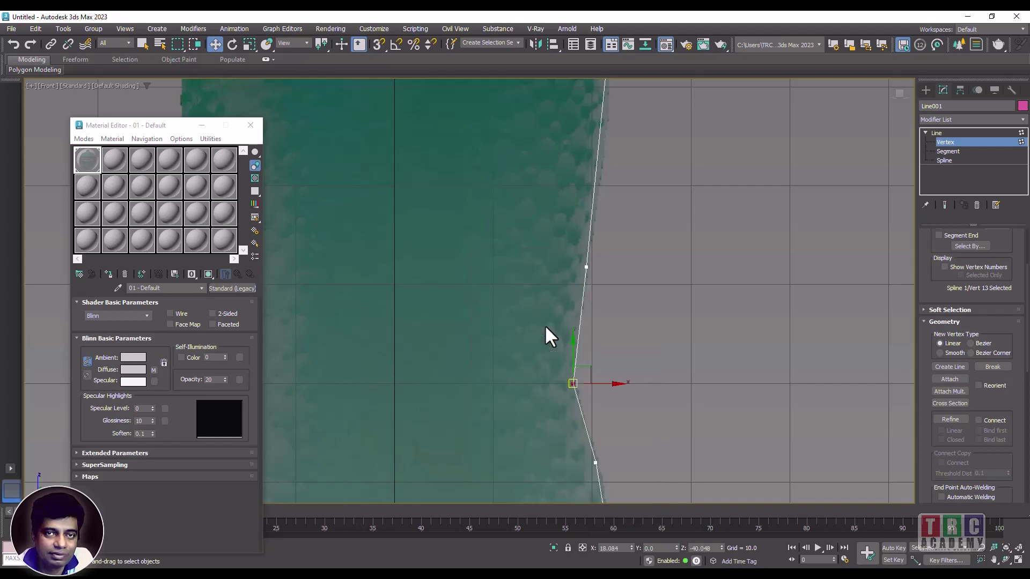
mouse_move(587, 377)
left_mouse_down()
mouse_move(591, 363)
mouse_move(590, 391)
left_mouse_up()
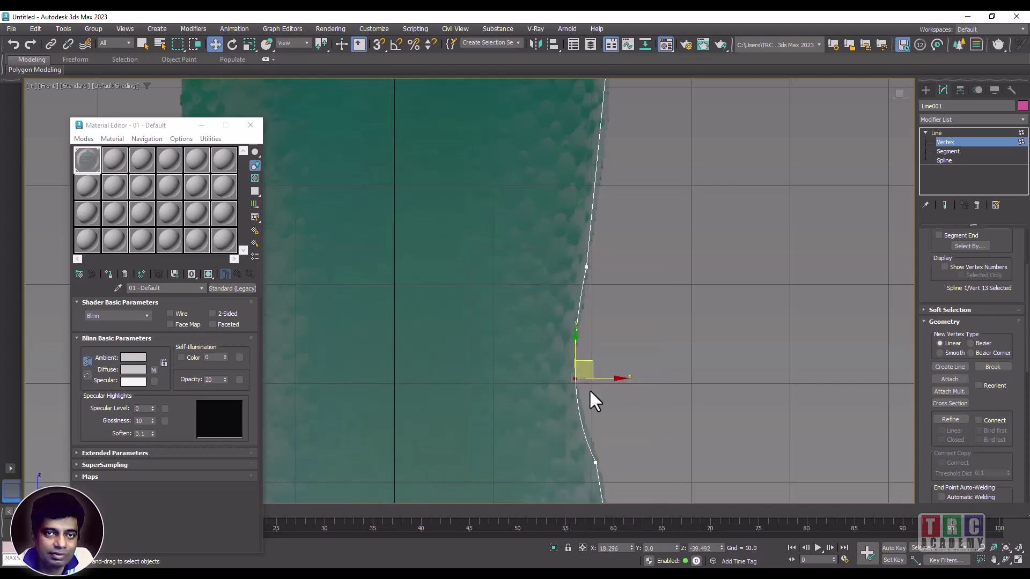
Step: Convert the vertex just below the waist to Smooth and move it slightly outward onto the outline
left_click(595, 462)
right_click(590, 412)
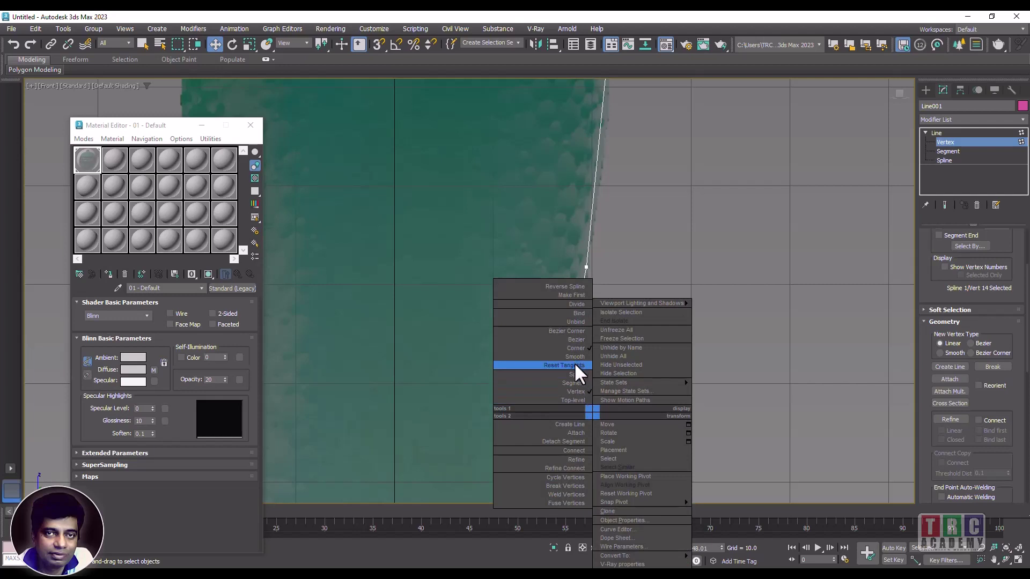
left_click(575, 360)
left_click_drag(613, 455, 619, 455)
Step: Convert the vertex at the lower bulge's widest point and the outer base corner vertex to Smooth
scroll(630, 403, "down", 4)
scroll(632, 401, "down", 3)
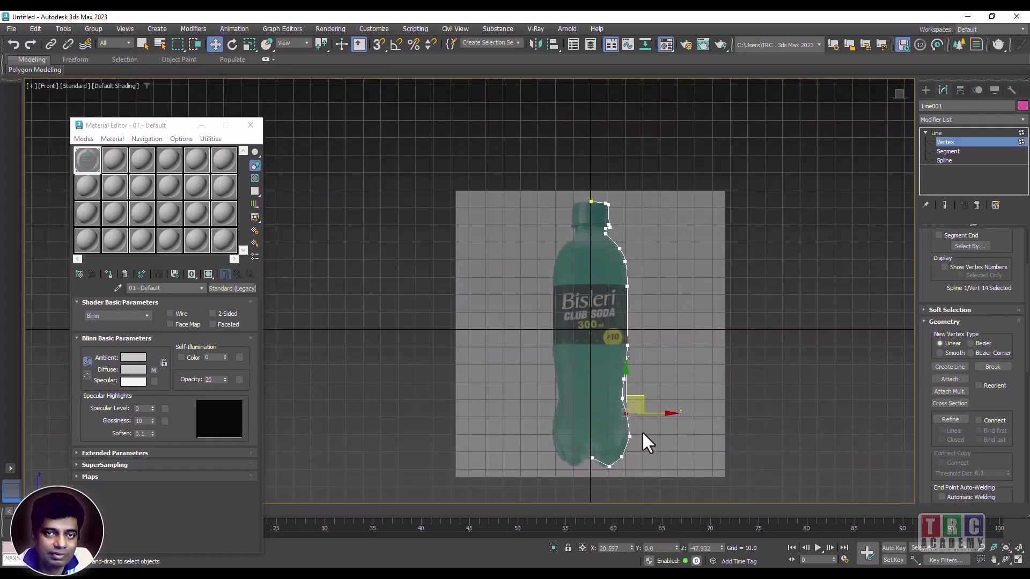
left_click(629, 437)
right_click(628, 437)
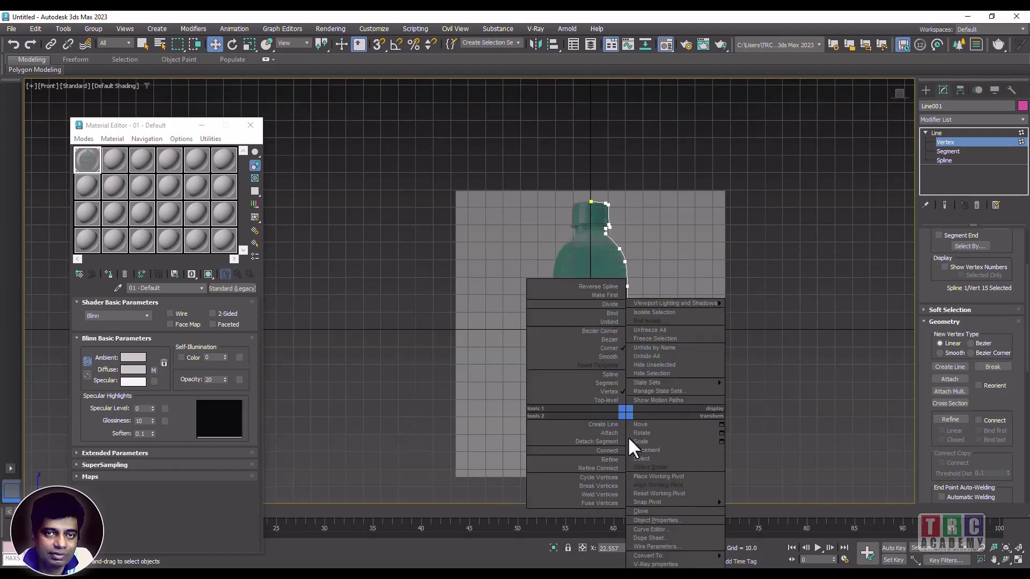
left_click(610, 358)
left_click(642, 467)
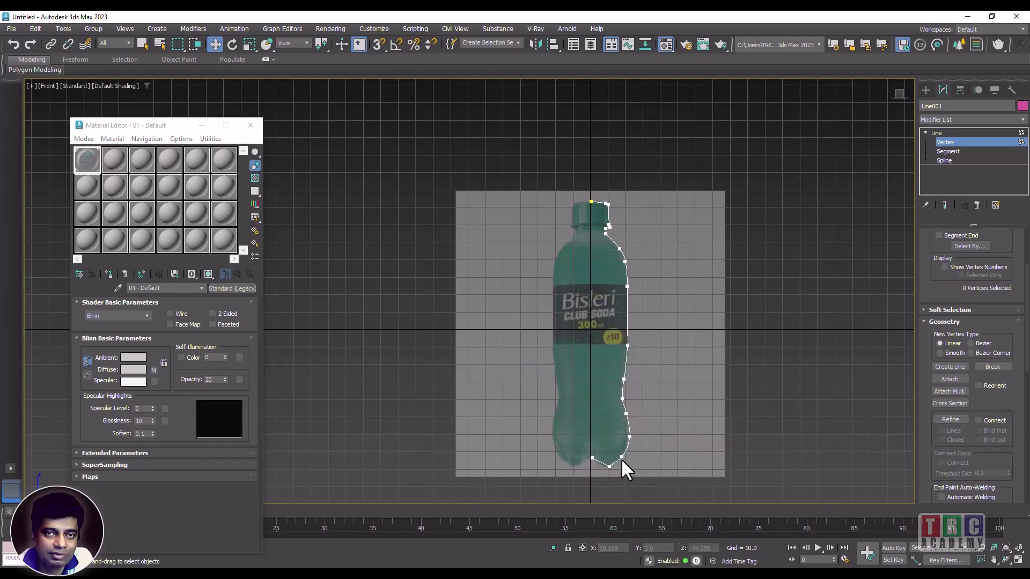
left_click(621, 457)
right_click(619, 408)
left_click(600, 354)
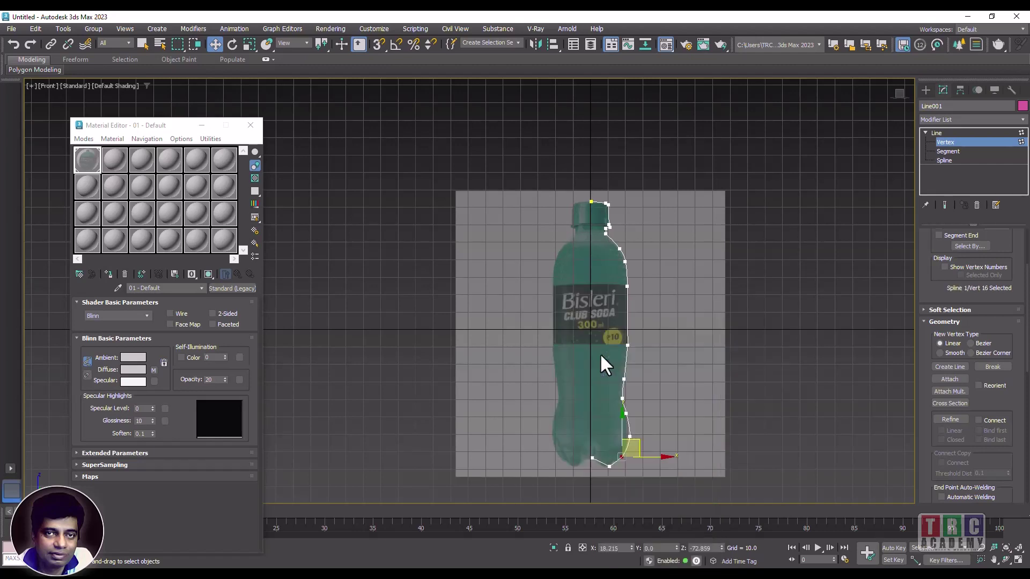
Step: Convert the lowest vertex of the bottle's base to Smooth and clear the vertex selection
left_click(609, 466)
right_click(607, 409)
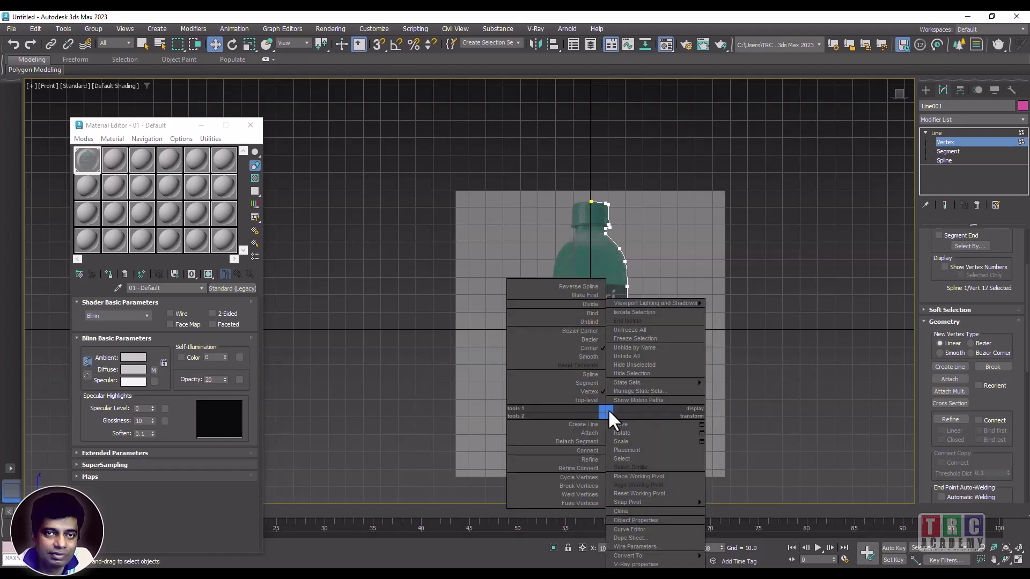
left_click(595, 360)
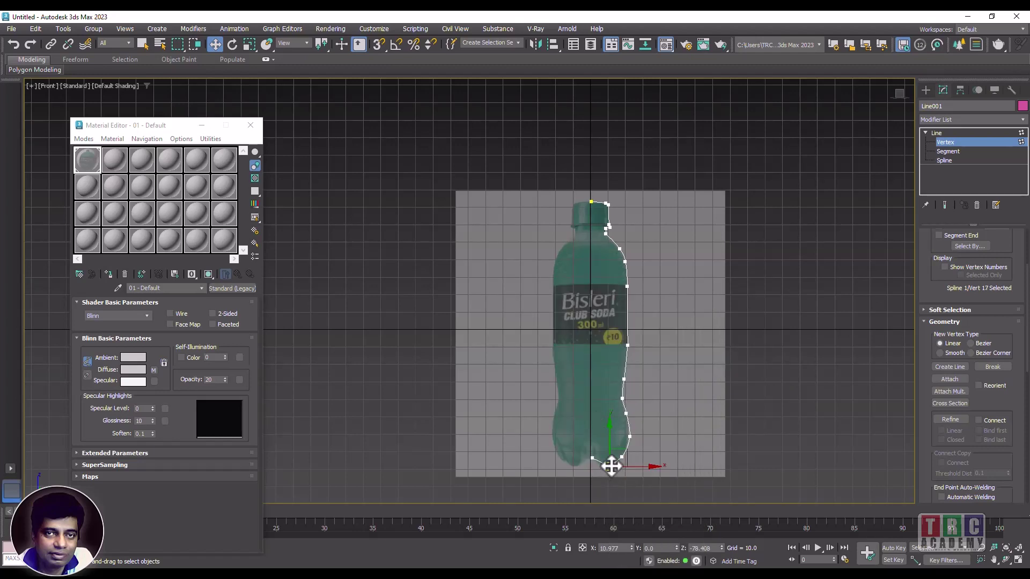
left_click(655, 446)
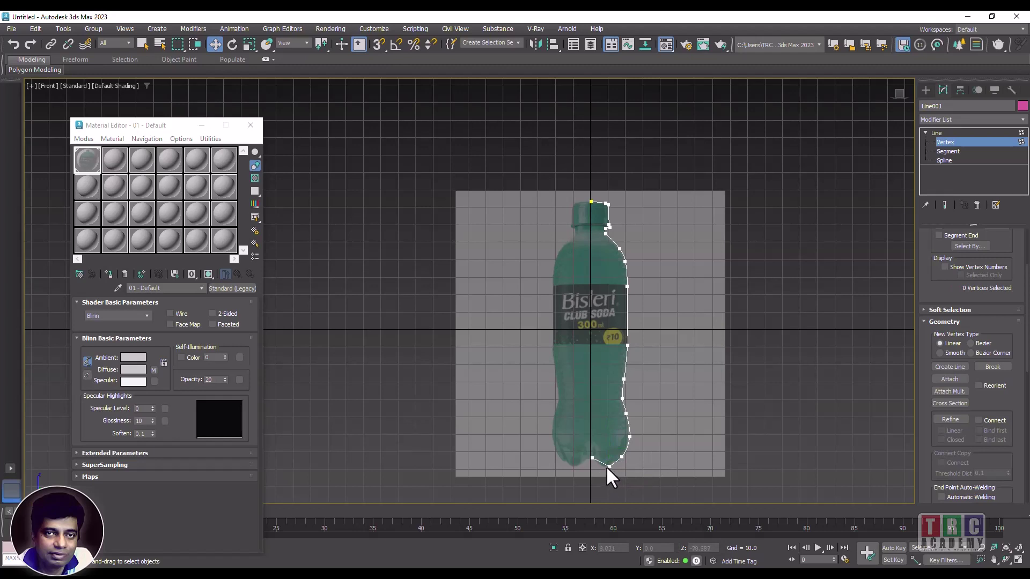
left_click(608, 466)
right_click(607, 414)
left_click(587, 359)
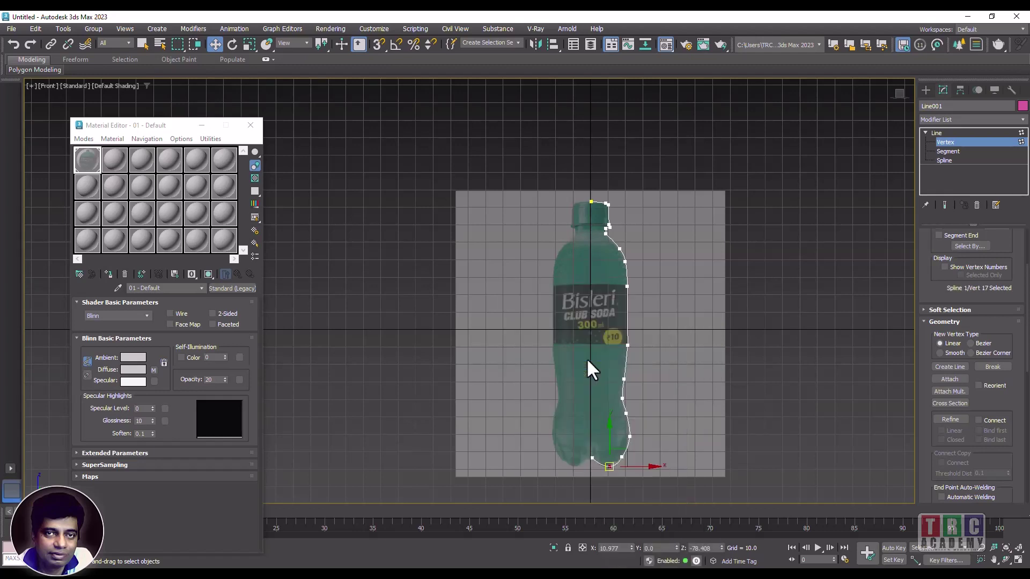
left_click(659, 448)
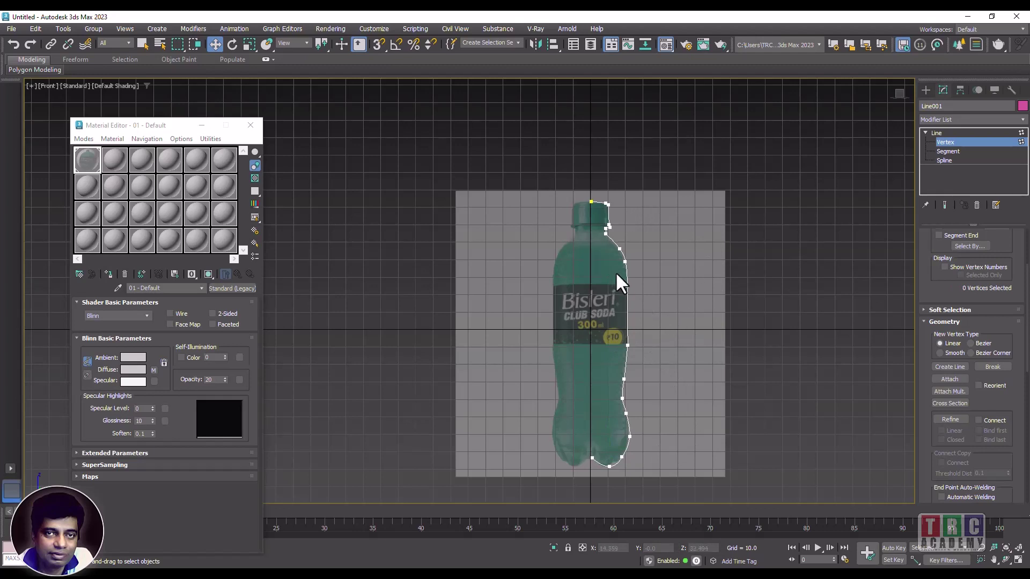
Step: At the Spline level of the bottle profile, enable Adaptive interpolation so its curves are drawn smoothly
left_click(944, 160)
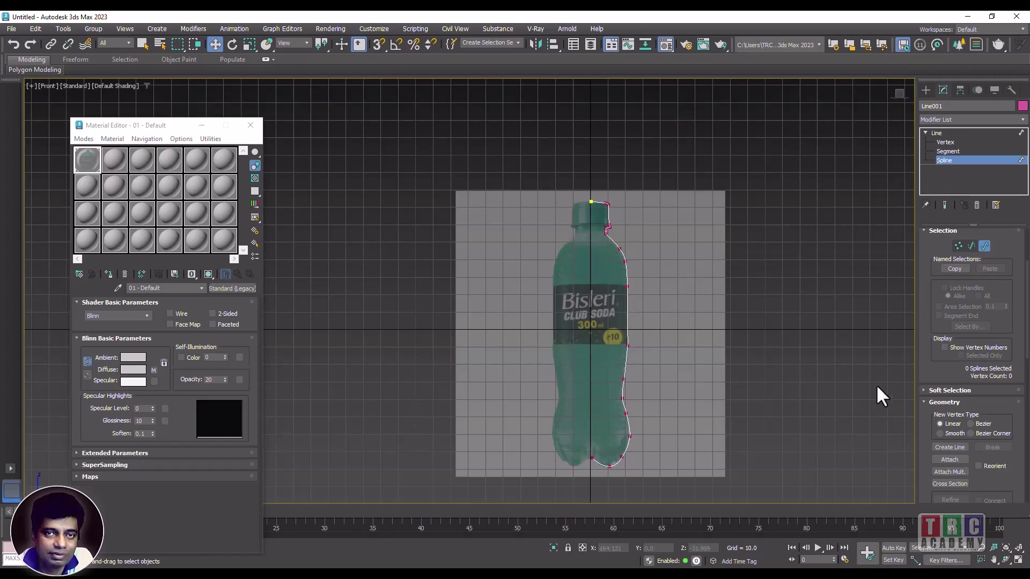
left_click(981, 559)
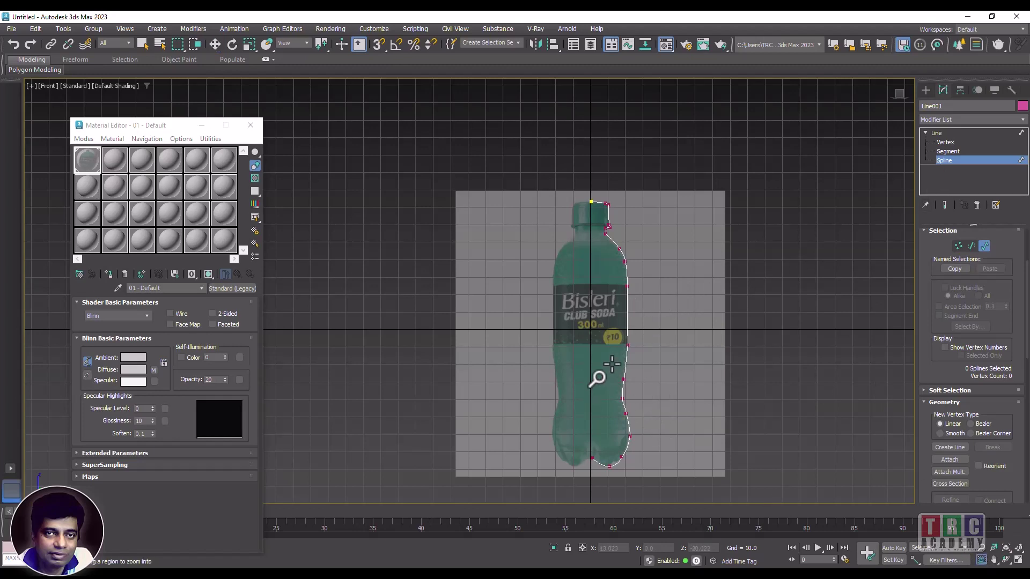
left_click_drag(632, 381, 663, 383)
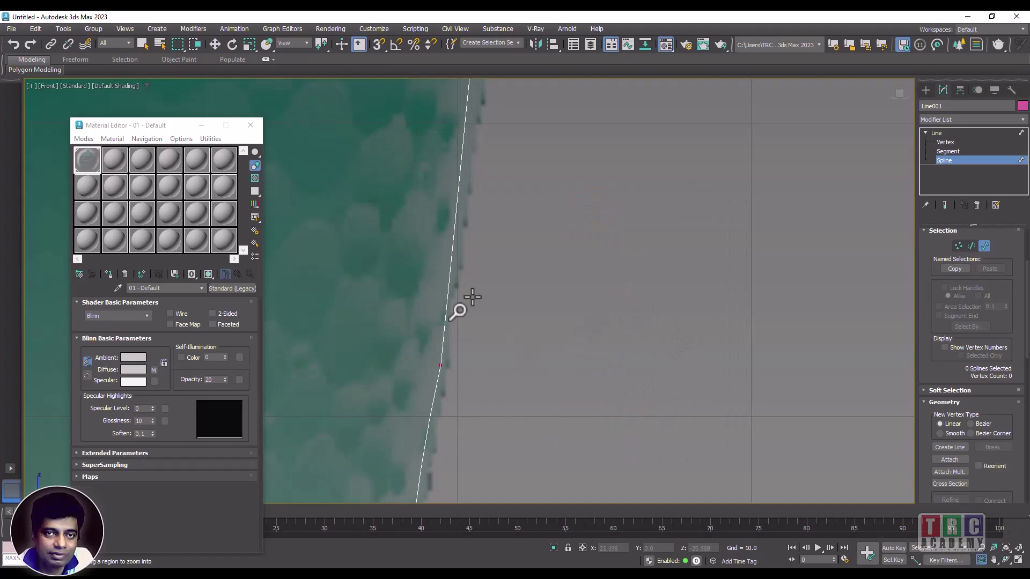
left_click_drag(937, 263, 929, 419)
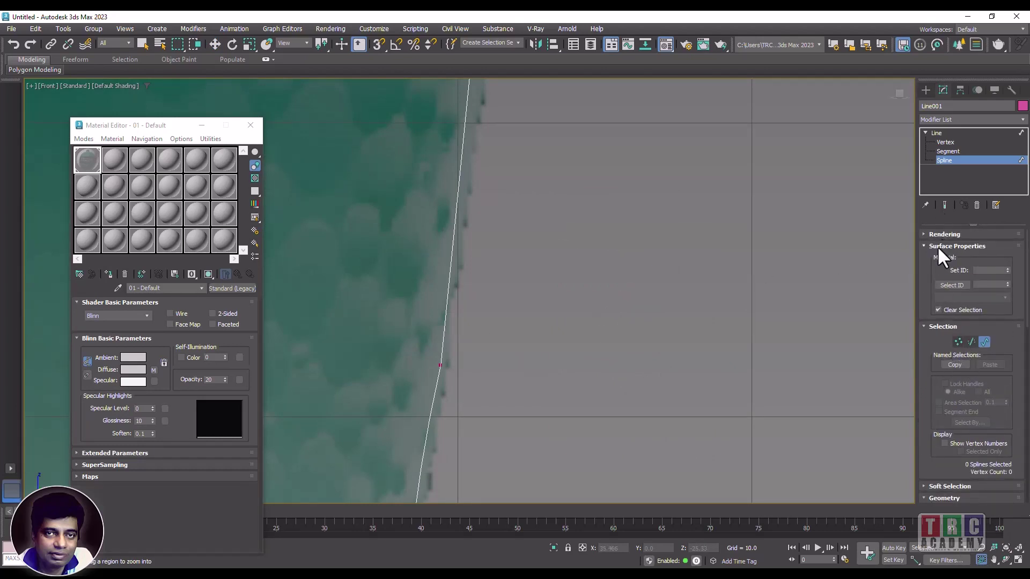
scroll(932, 243, "down", 5)
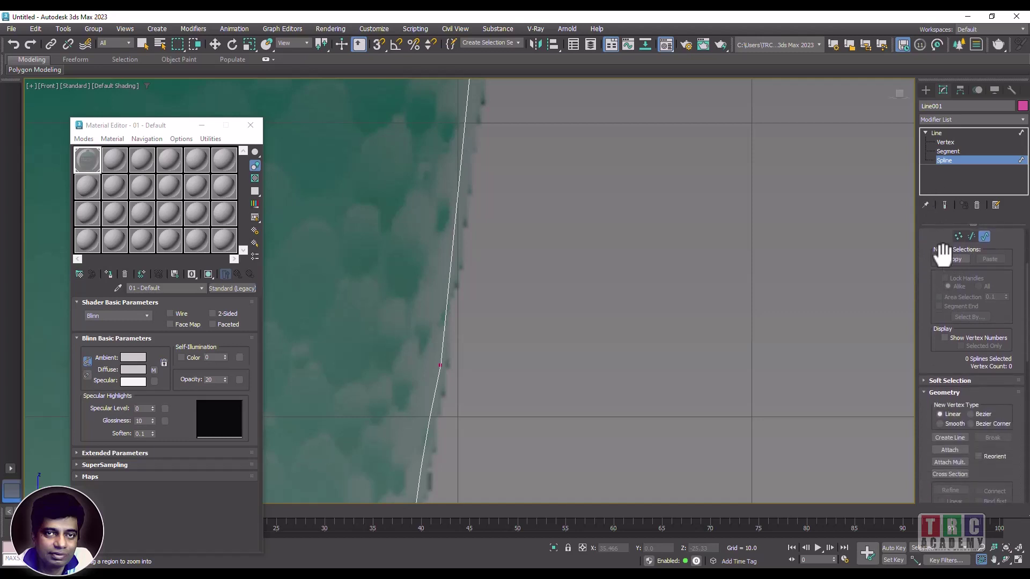
scroll(936, 333, "down", 12)
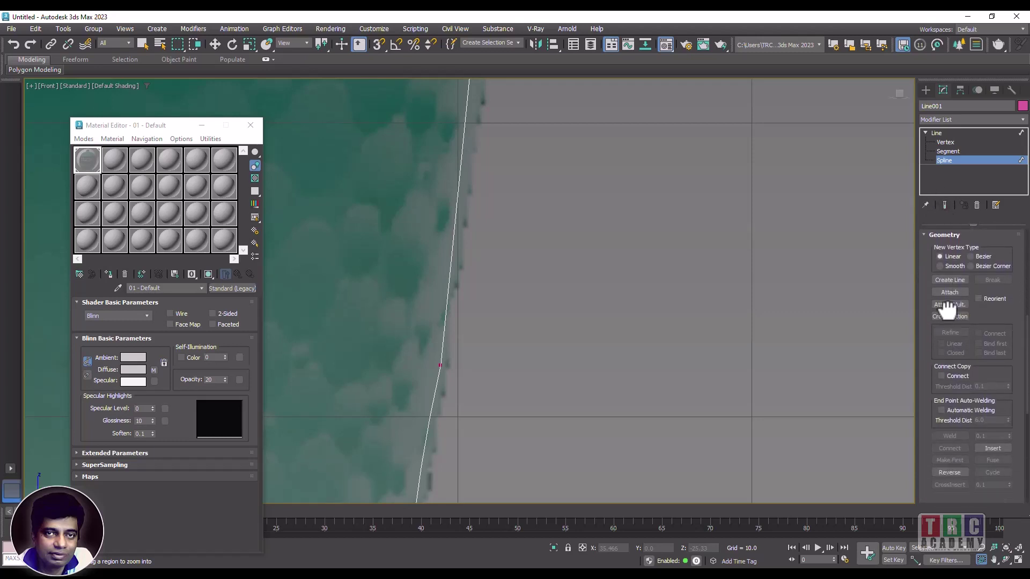
scroll(930, 397, "down", 7)
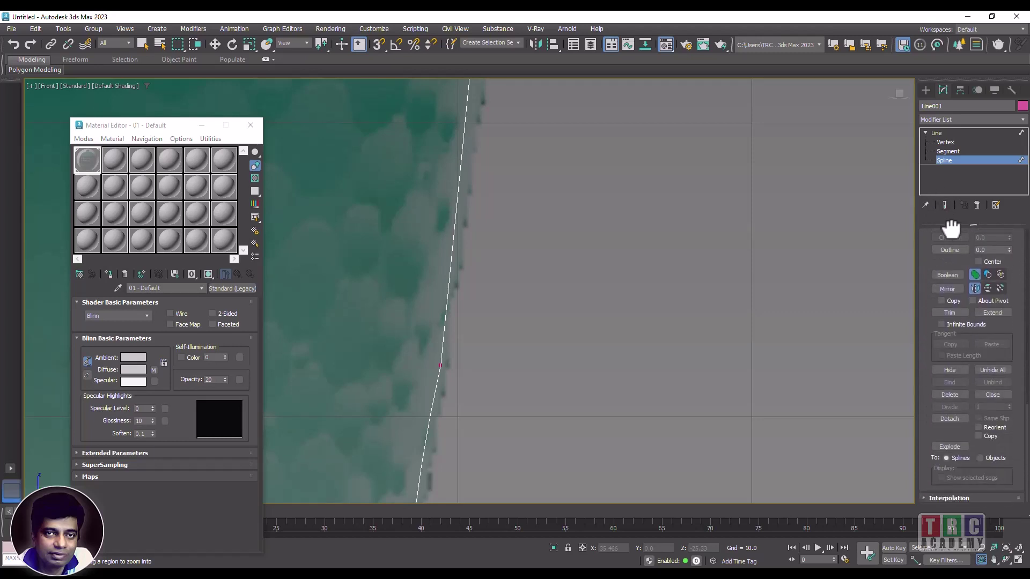
left_click(941, 498)
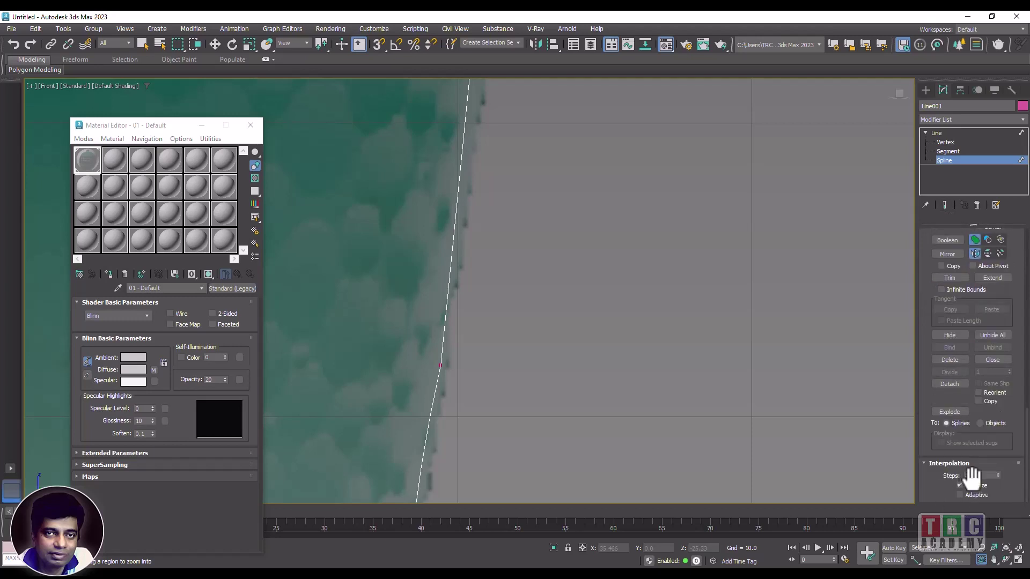
left_click(960, 495)
scroll(692, 161, "down", 8)
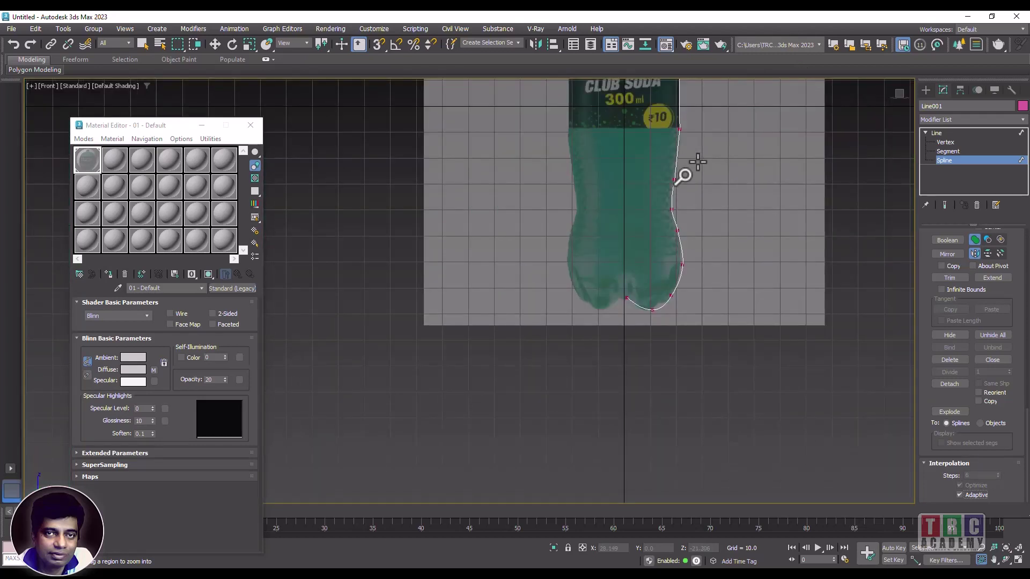
Step: Select the whole profile spline and nudge it slightly toward the center axis at the neck ring below the cap
left_click(993, 560)
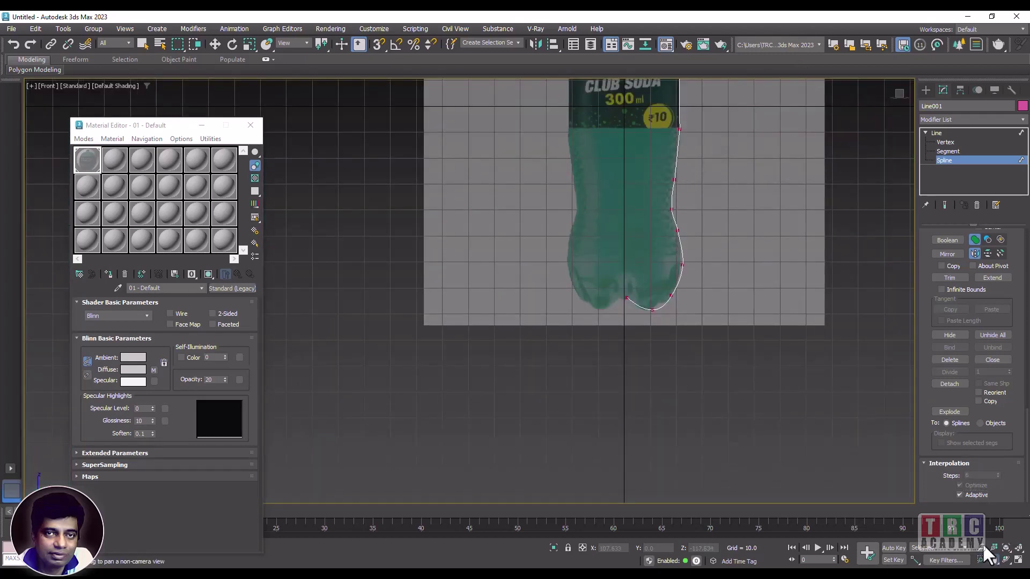
left_click_drag(812, 325, 766, 421)
left_click_drag(754, 361, 719, 409)
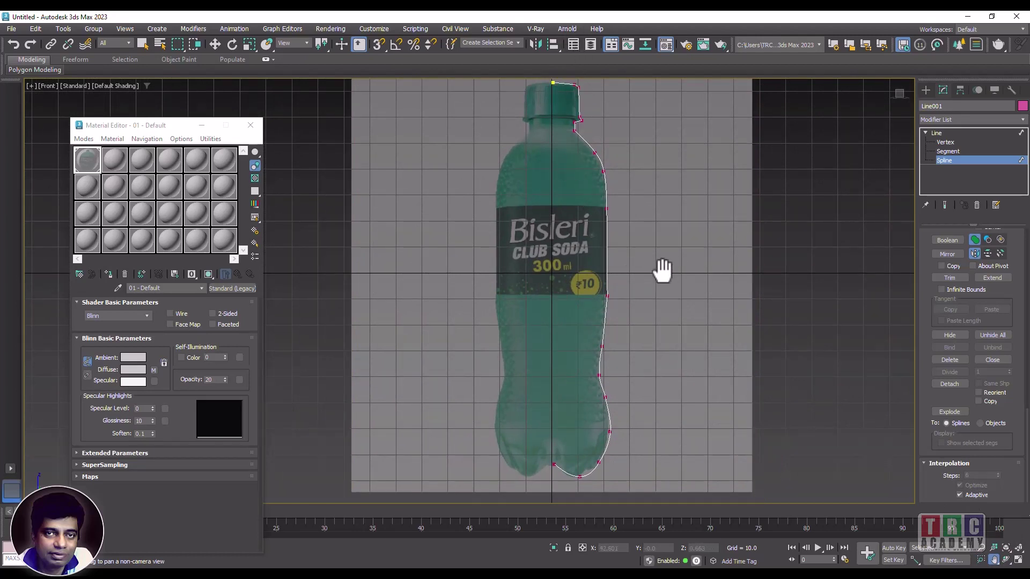
left_click(981, 560)
left_click_drag(510, 92, 588, 149)
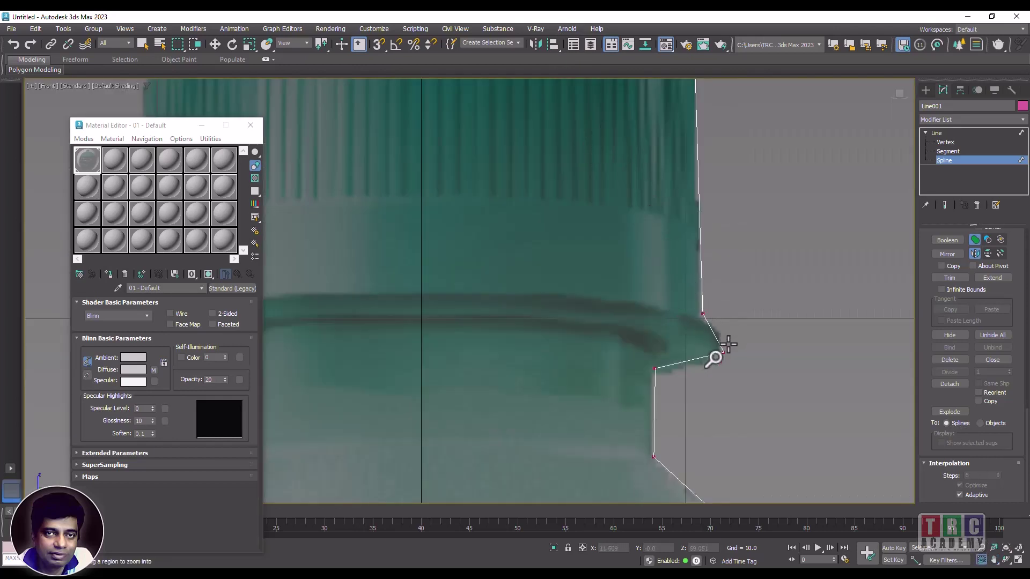
left_click(217, 43)
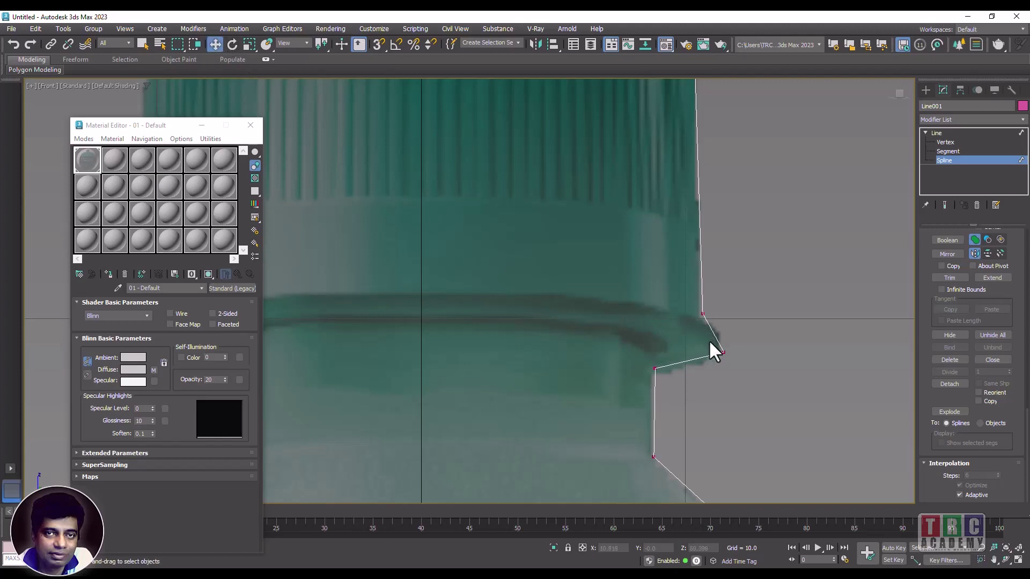
left_click_drag(723, 352, 719, 352)
Step: Move the neck ring's outer vertex inward and down to the ring's lower edge, then refine the segment above it with one new vertex
left_click(945, 141)
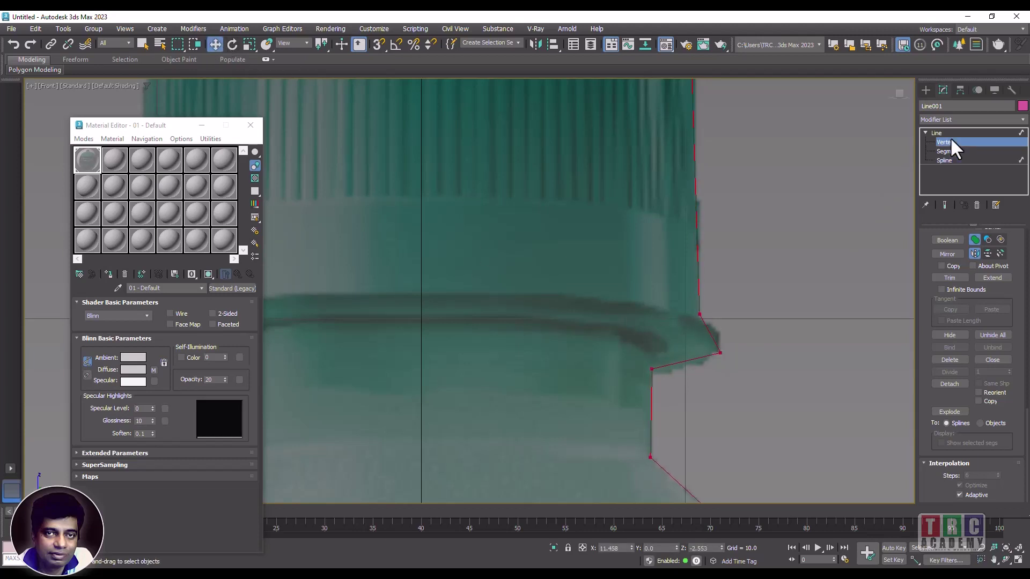
left_click_drag(719, 353, 698, 366)
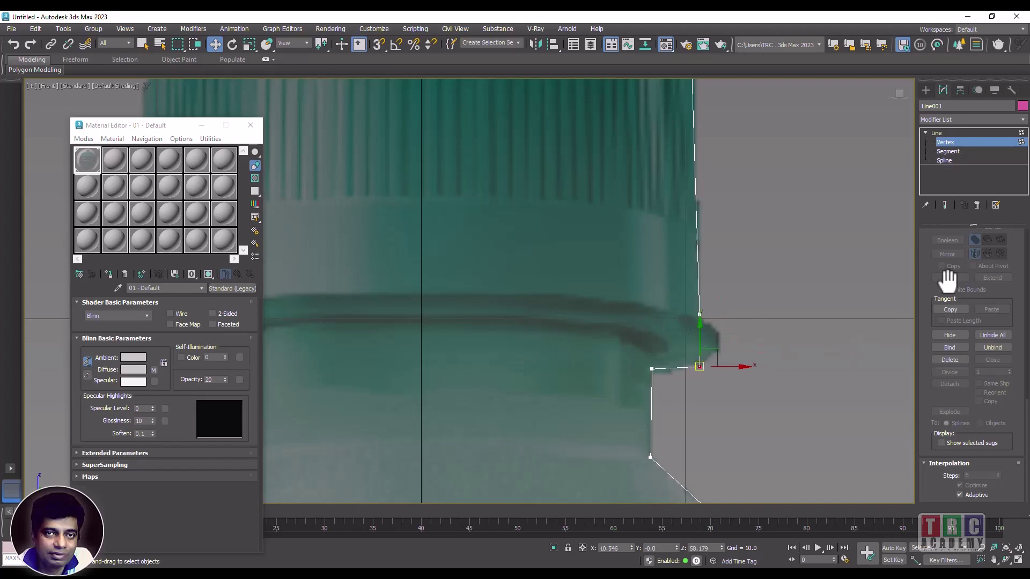
left_click_drag(949, 409, 953, 449)
scroll(939, 370, "up", 8)
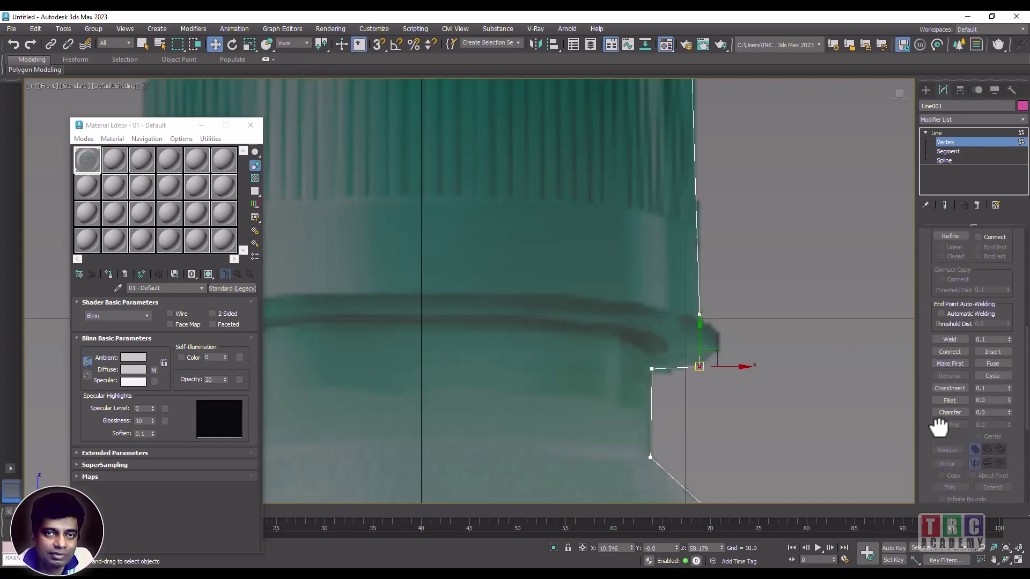
scroll(927, 339, "up", 5)
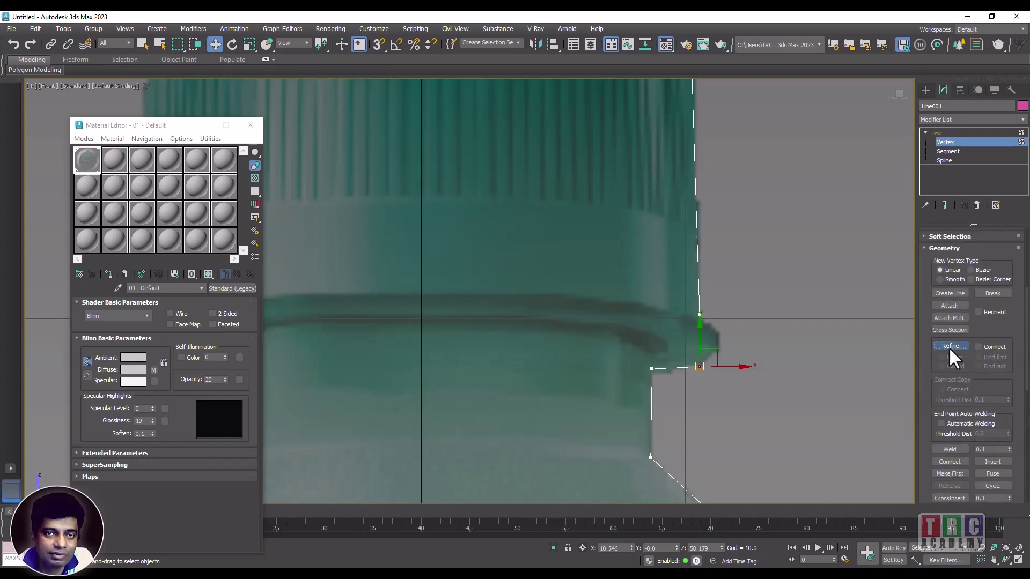
left_click(950, 346)
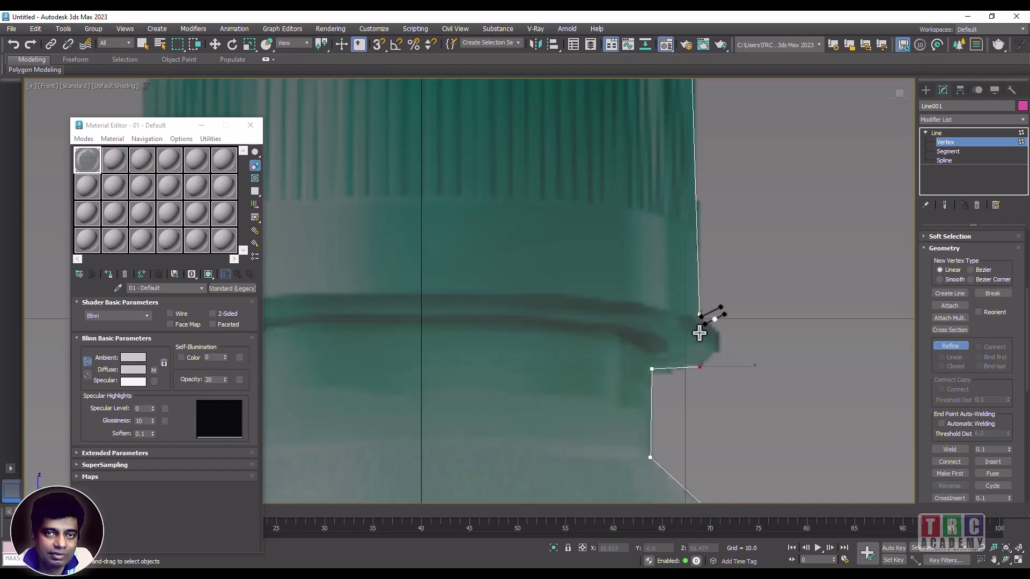
left_click(214, 42)
left_click(760, 331)
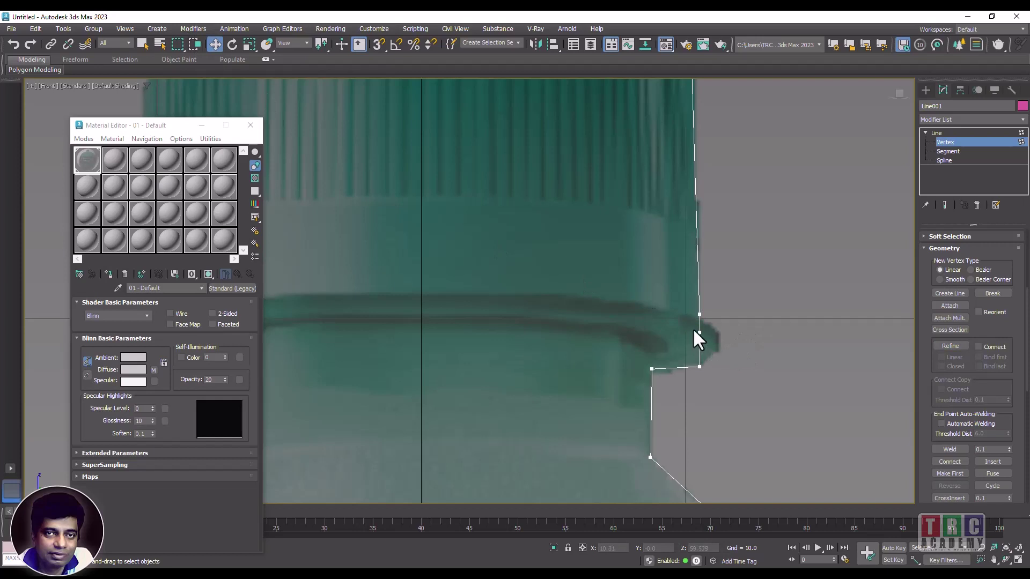
Step: Move both outer neck ring vertices outward past the ring's edge, and shift the cap's lower corner vertex slightly down and inward
left_click_drag(713, 370, 713, 369)
left_click_drag(732, 336, 762, 333)
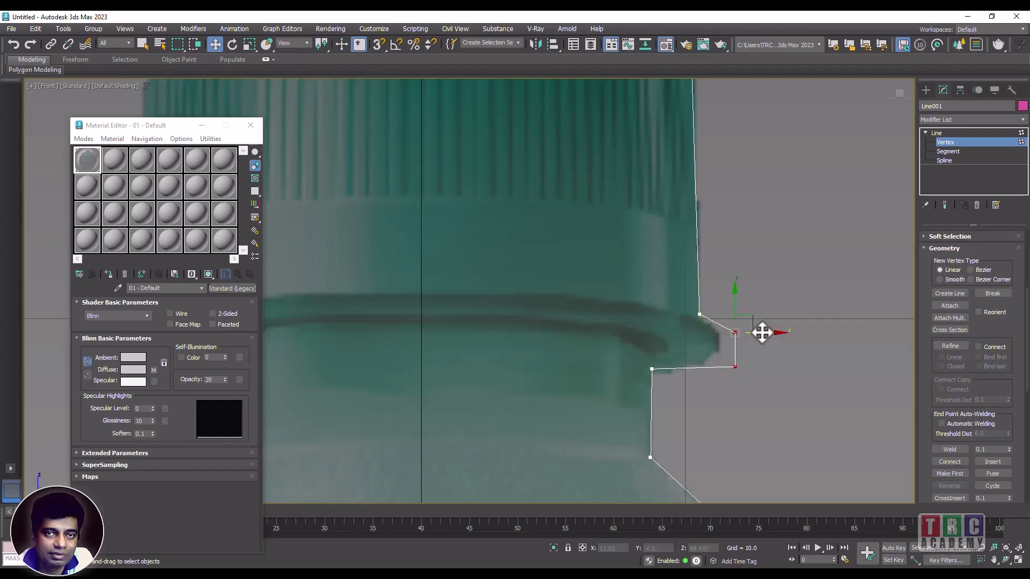
left_click(699, 315)
left_click_drag(720, 300, 714, 308)
left_click(783, 348)
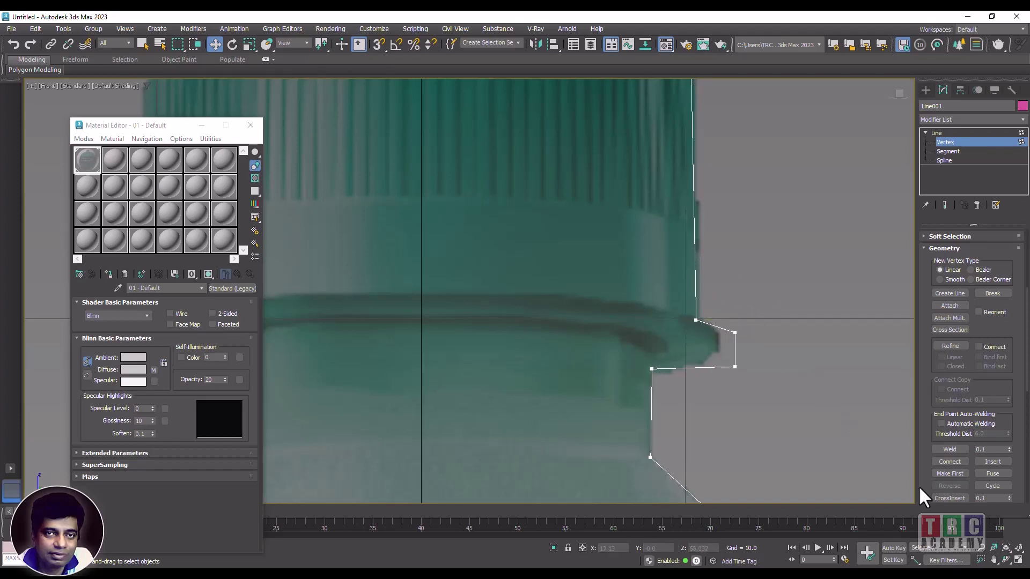
Step: Outline the entire bottle profile spline by 0.05 to give it a thin wall, then return to the Line level
left_click(1007, 549)
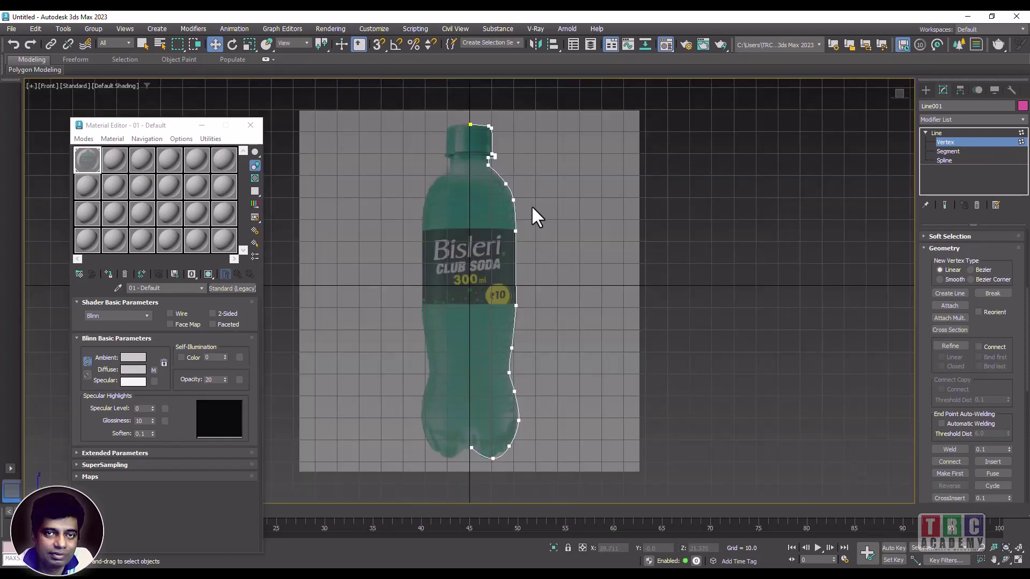
left_click(957, 161)
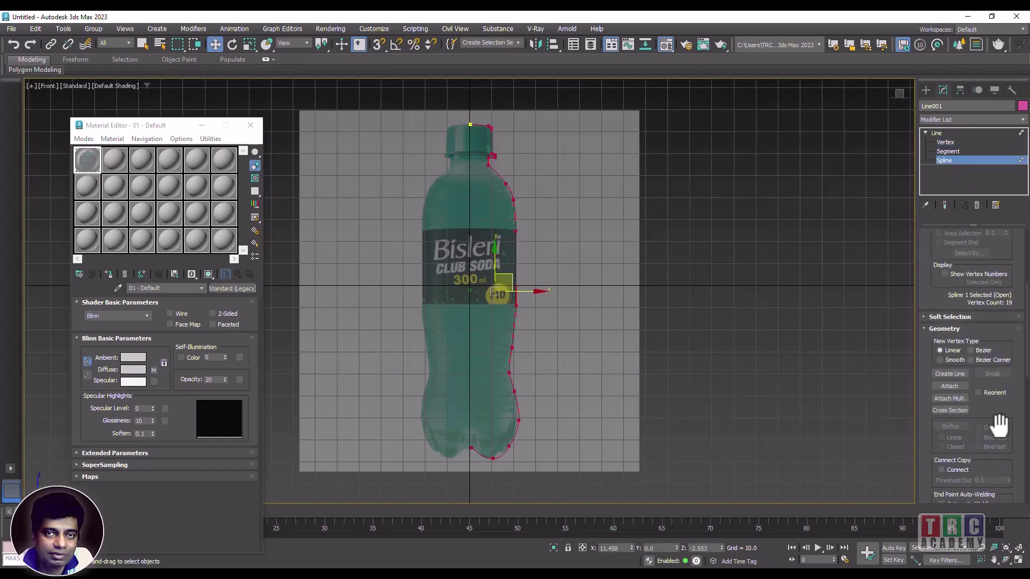
left_click(982, 561)
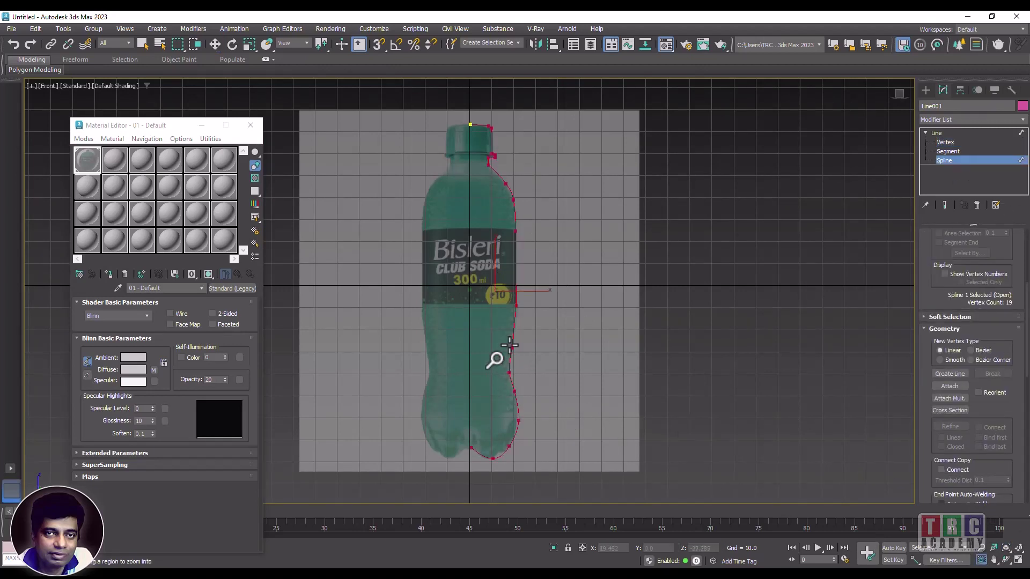
left_click_drag(507, 345, 521, 352)
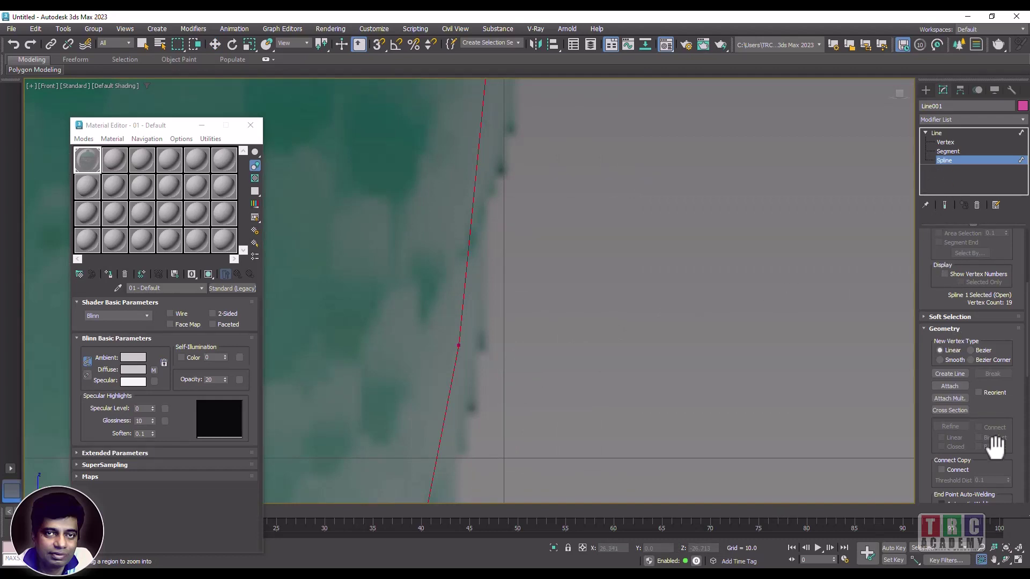
scroll(1003, 354, "down", 5)
left_click(949, 398)
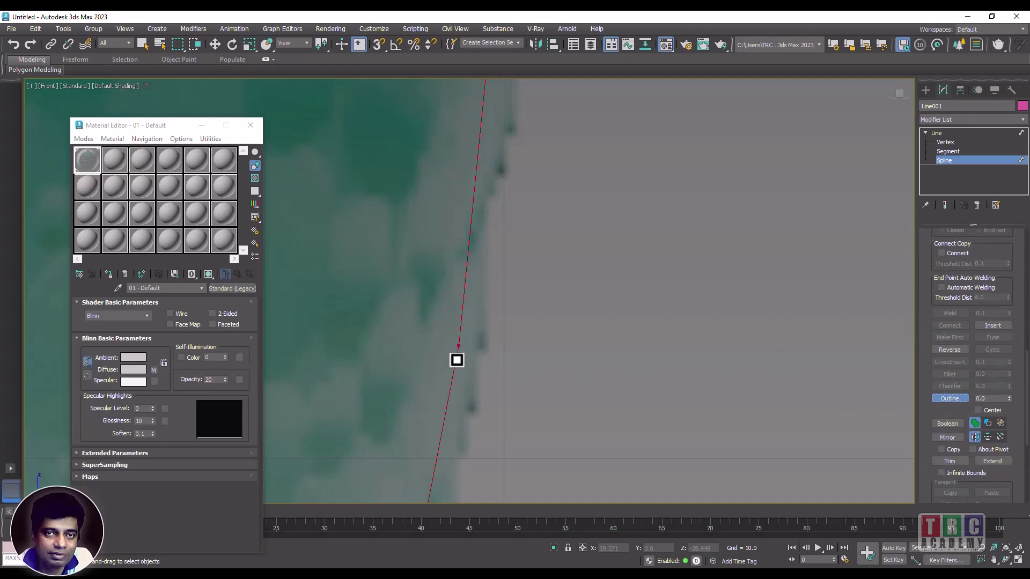
left_click_drag(457, 362, 456, 359)
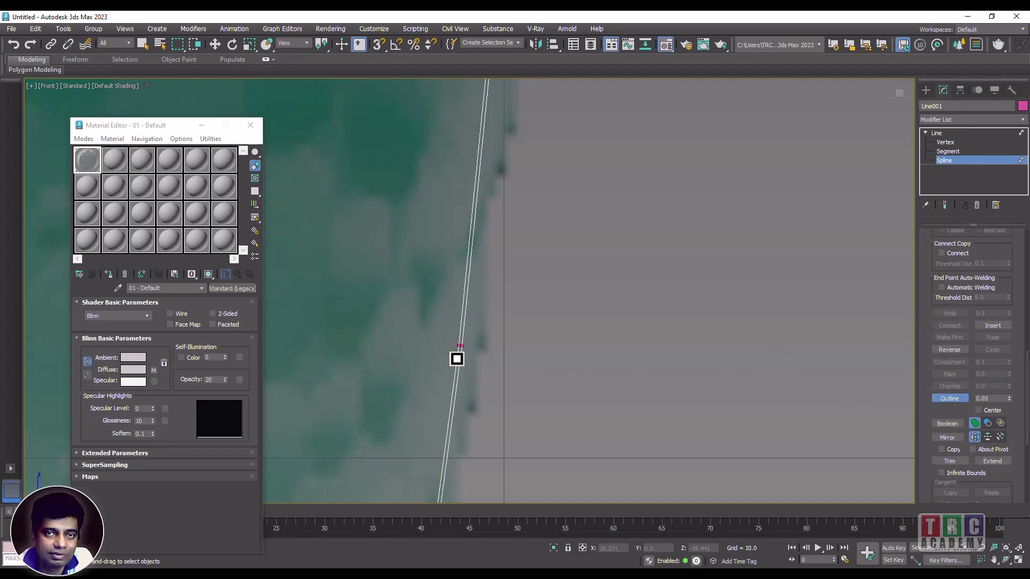
key("w")
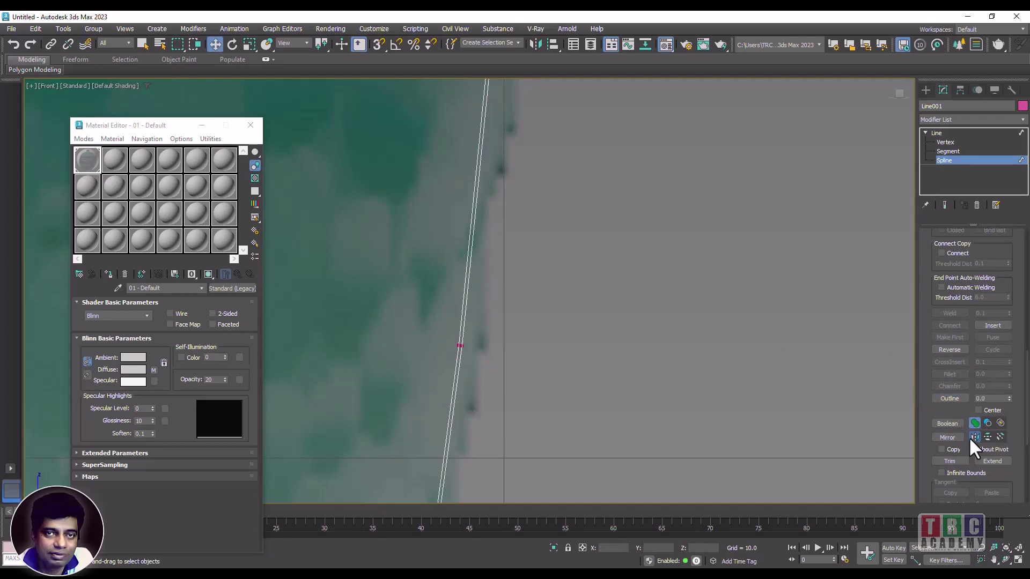
left_click(1008, 548)
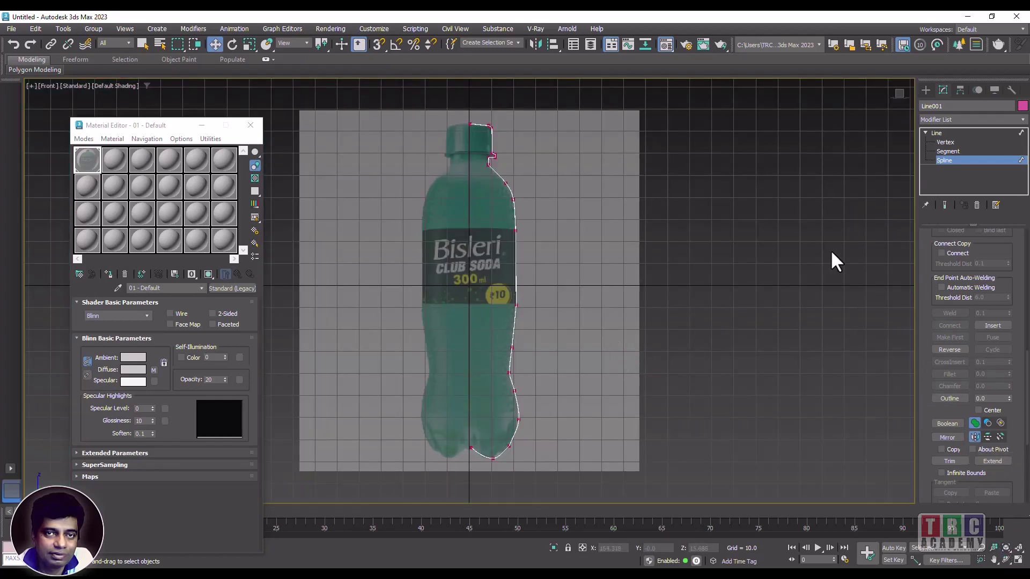
left_click(939, 134)
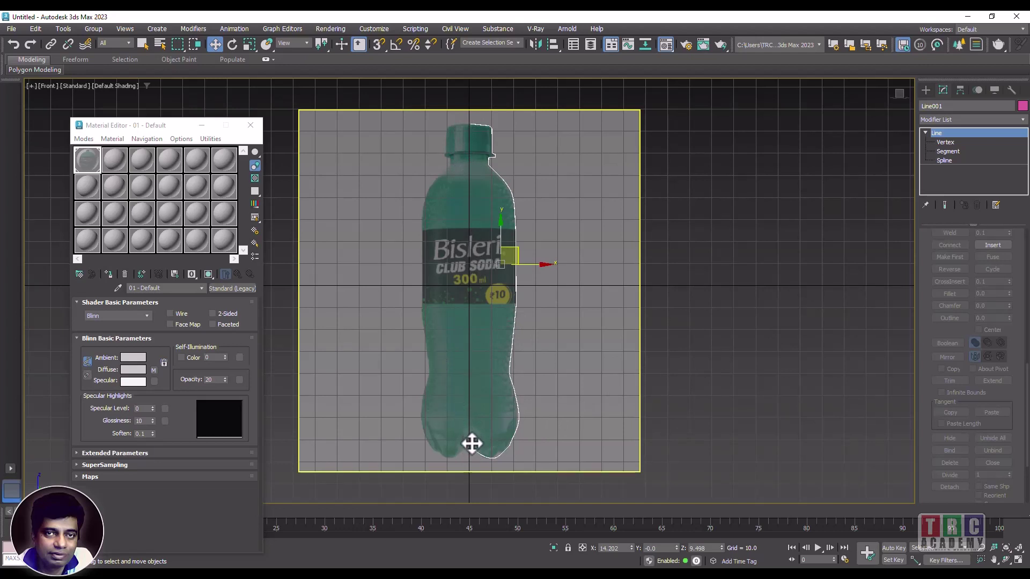
Step: Move the profile's end vertices at the center of the base inward and down onto the center axis, then clear the selection
left_click(943, 142)
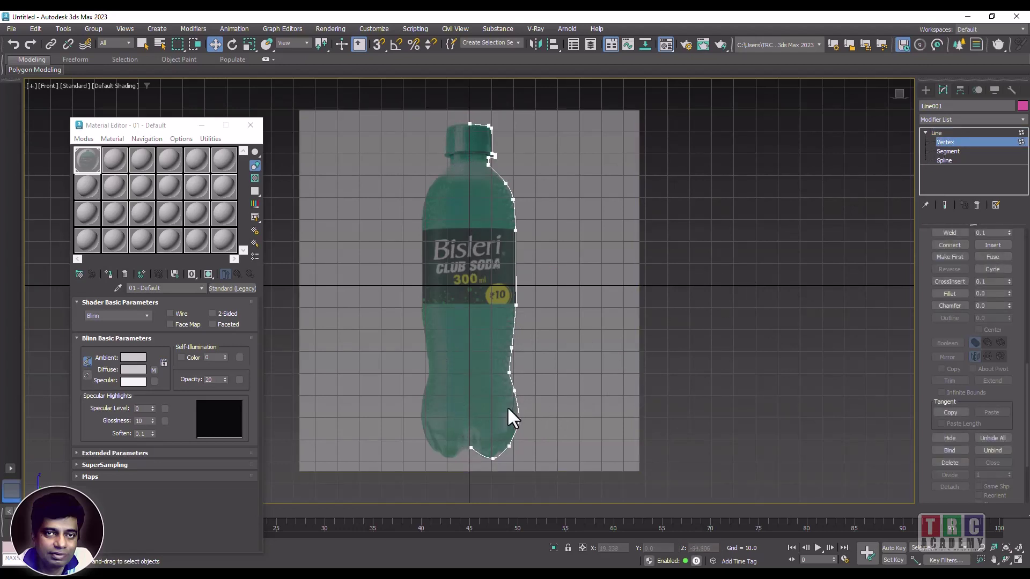
left_click(471, 447)
left_click(982, 561)
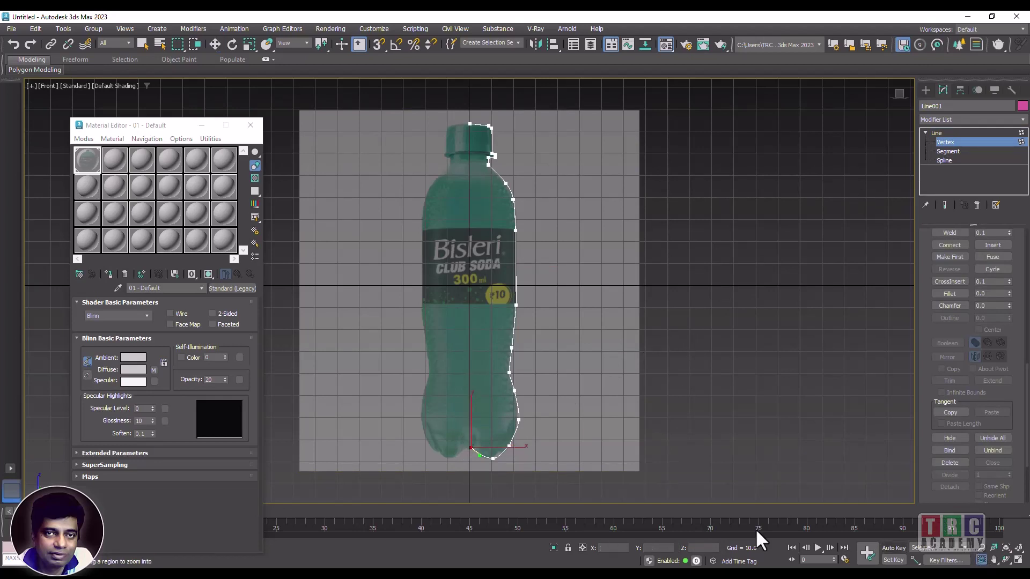
left_click_drag(476, 456, 480, 455)
left_click(216, 43)
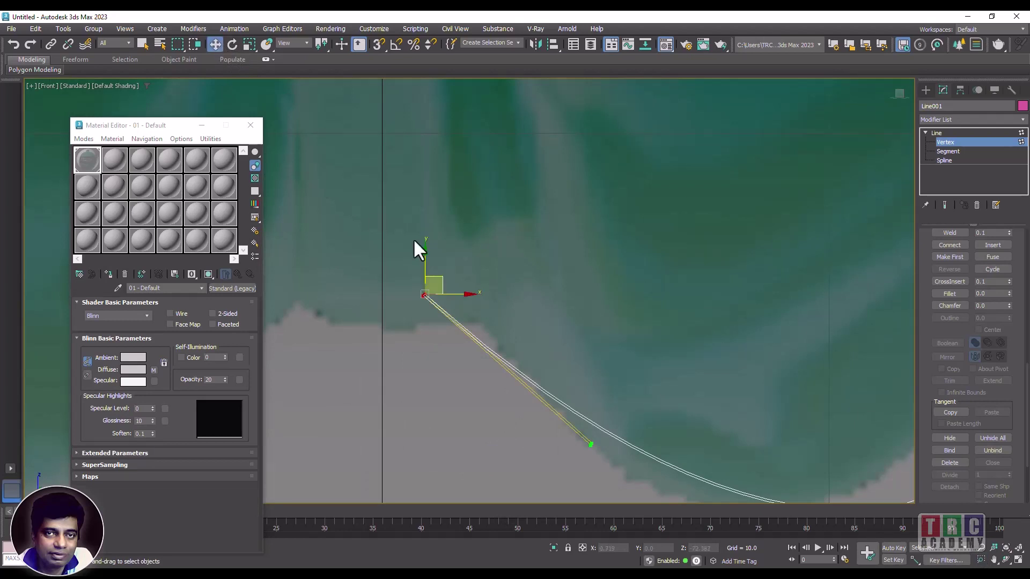
left_click_drag(443, 275, 402, 304)
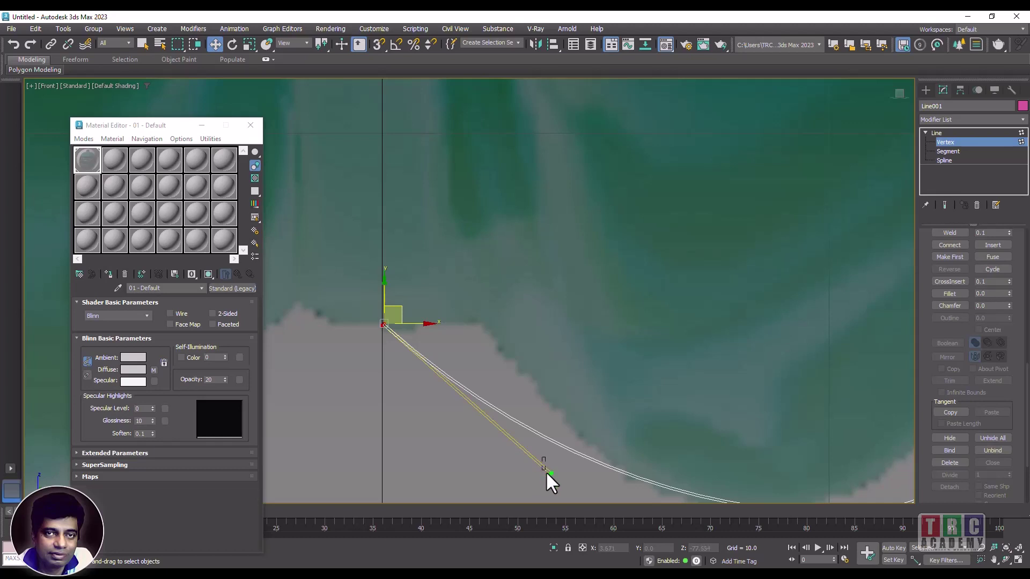
left_click(561, 477)
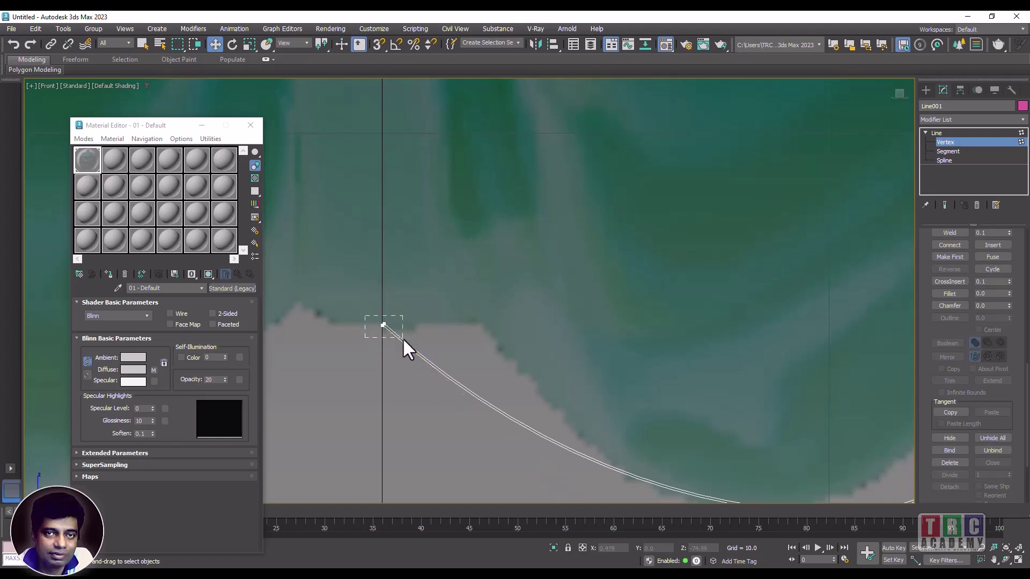
Step: Adjust the tangent handles of both base center vertices to nearly horizontal so the curves leave the axis flat and follow the base
left_click_drag(551, 474, 576, 368)
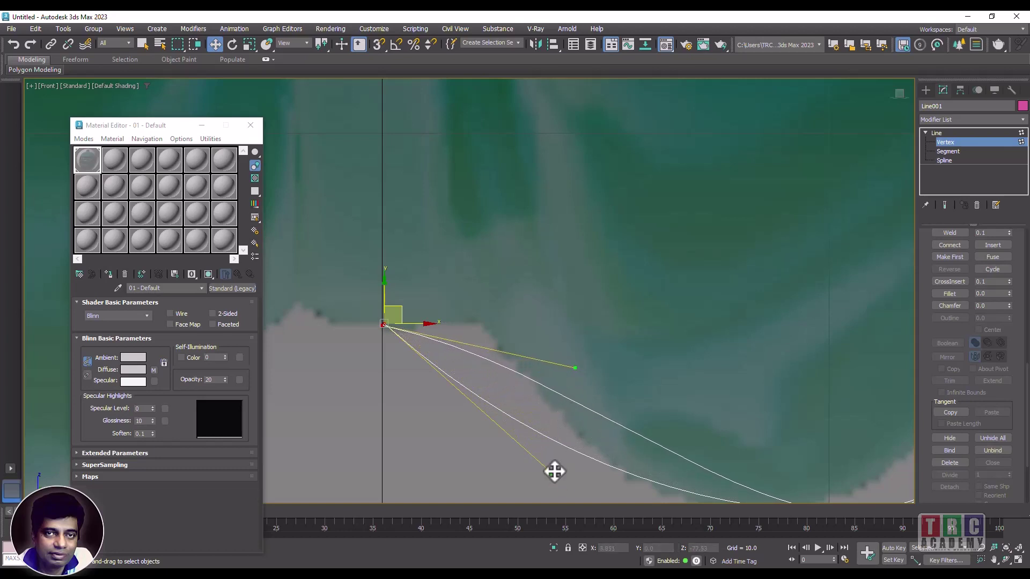
left_click_drag(553, 473, 600, 319)
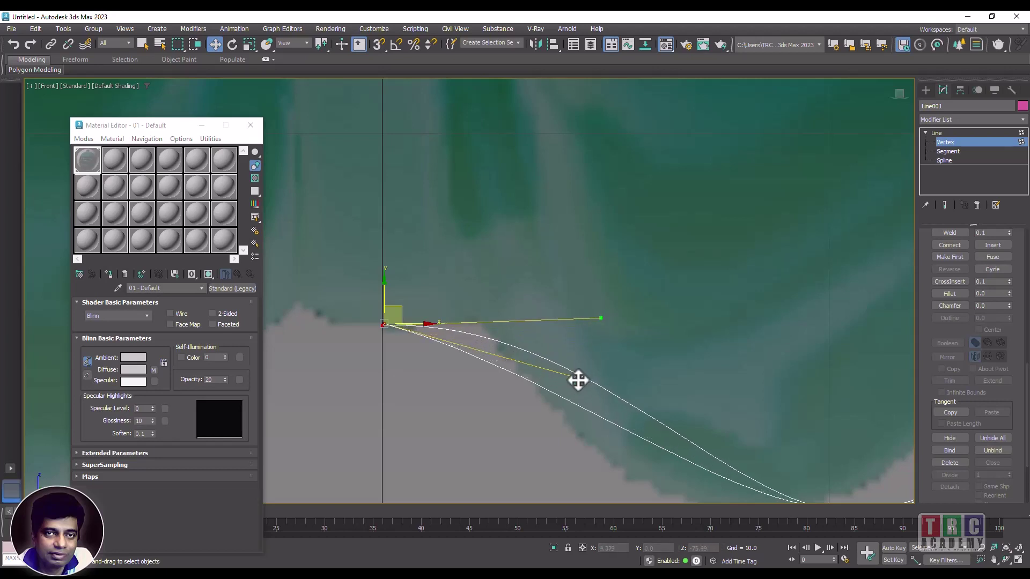
left_click_drag(578, 379, 618, 336)
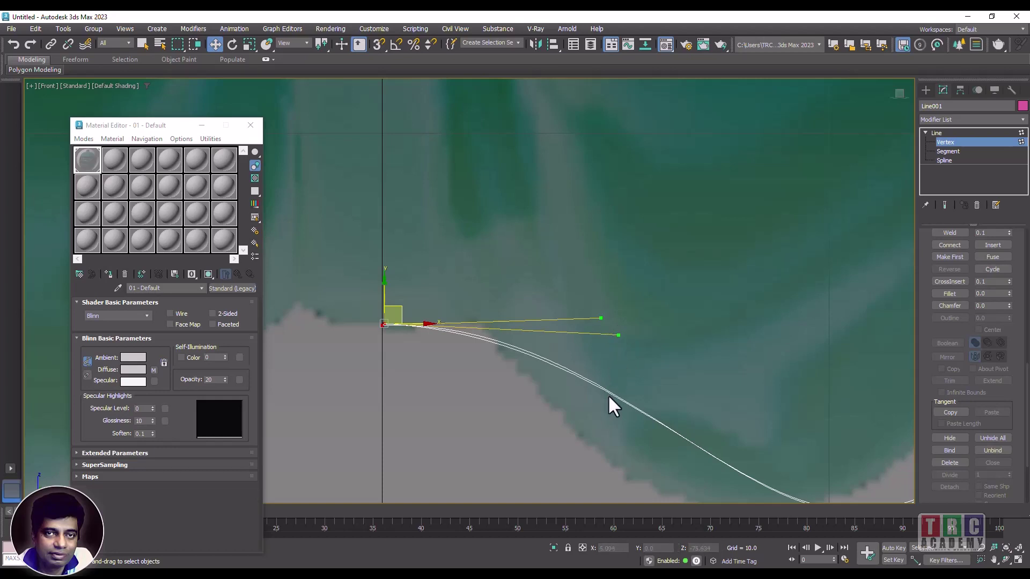
Step: Move the two end vertices at the base center horizontally onto the vertical center axis so they align above each other
left_click(983, 560)
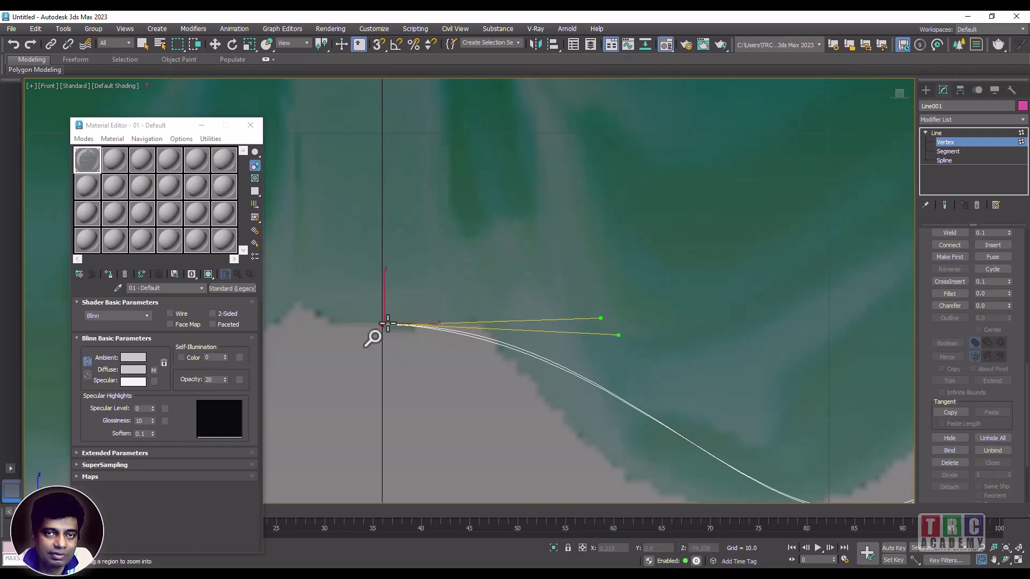
left_click_drag(371, 315, 400, 336)
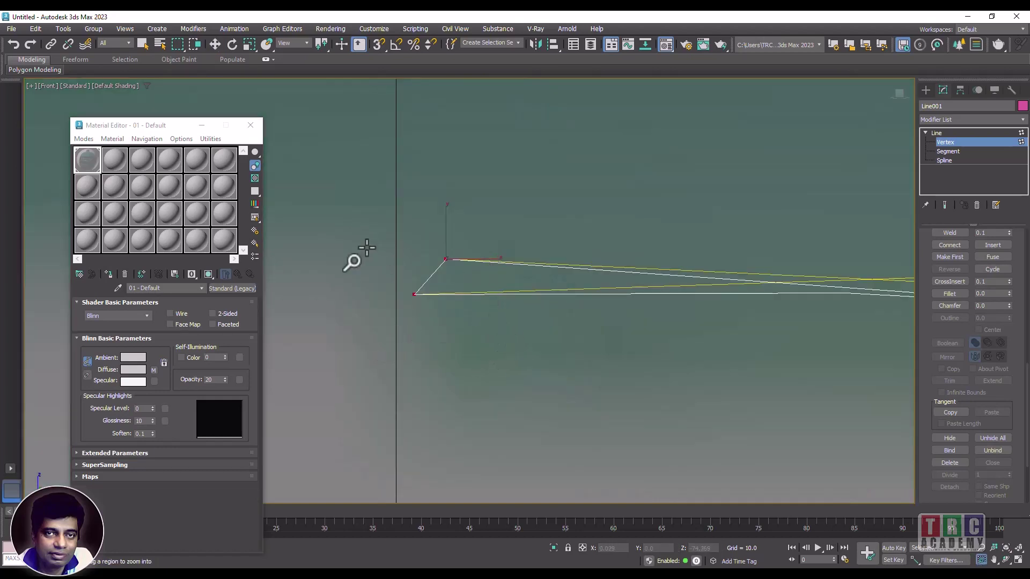
left_click(215, 44)
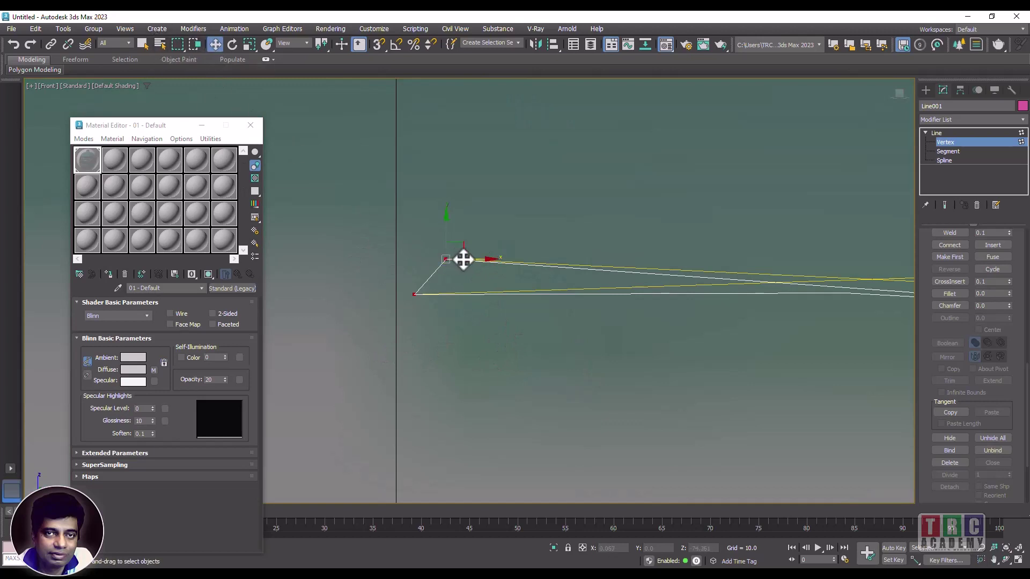
left_click_drag(462, 260, 417, 259)
left_click(430, 255)
left_click(427, 257)
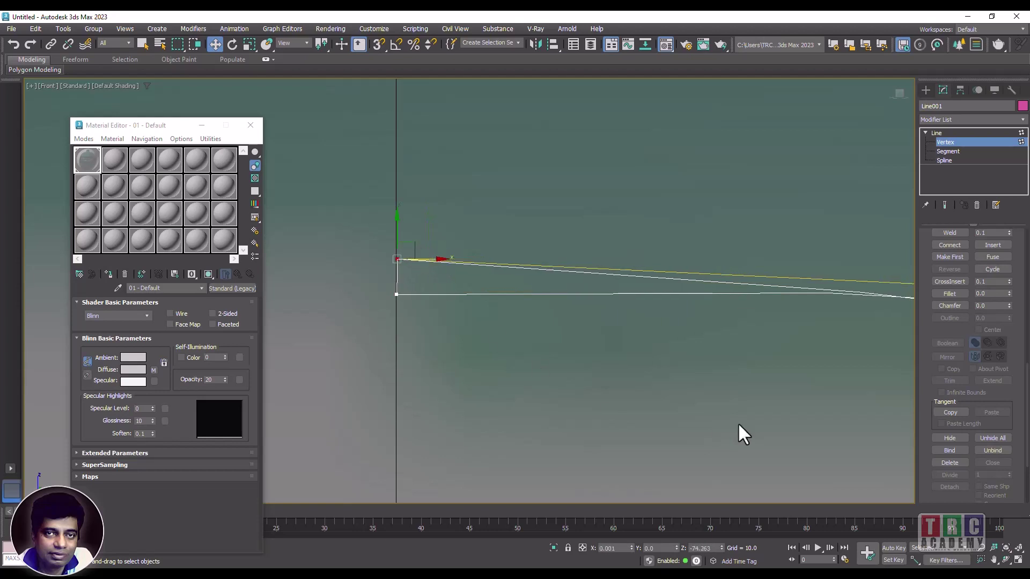
Step: Move the upper end vertex straight down along the center axis to just below the other one, uncrossing the two wall lines
left_click(994, 560)
mouse_move(892, 429)
left_mouse_down()
mouse_move(750, 421)
mouse_move(891, 417)
left_mouse_up()
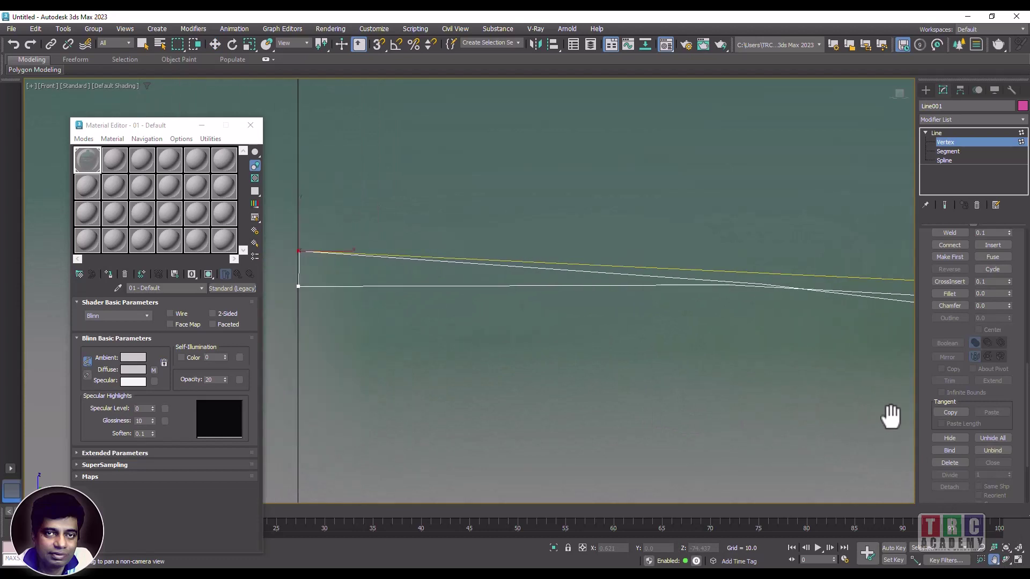
left_click(216, 45)
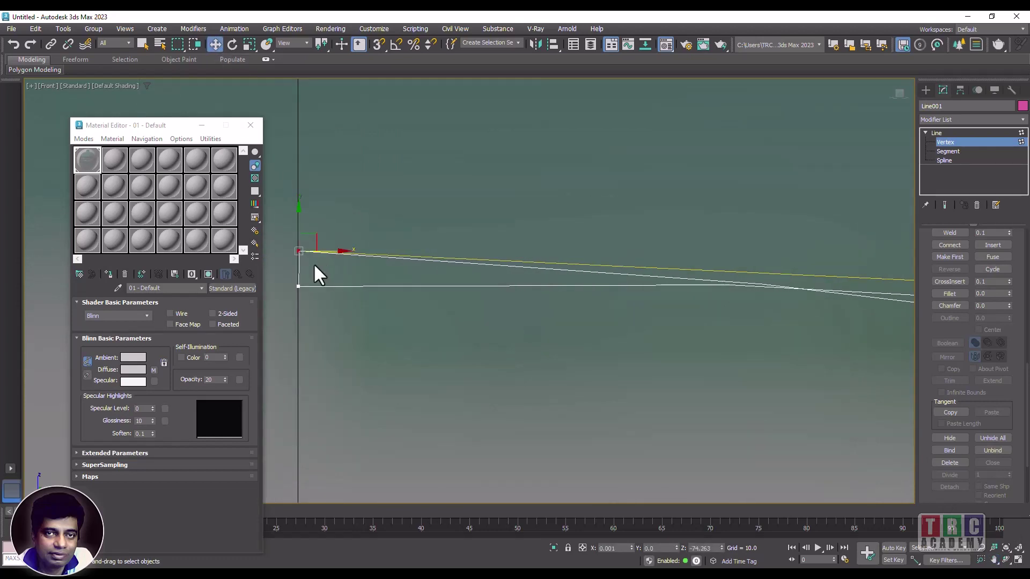
left_click_drag(318, 238, 317, 294)
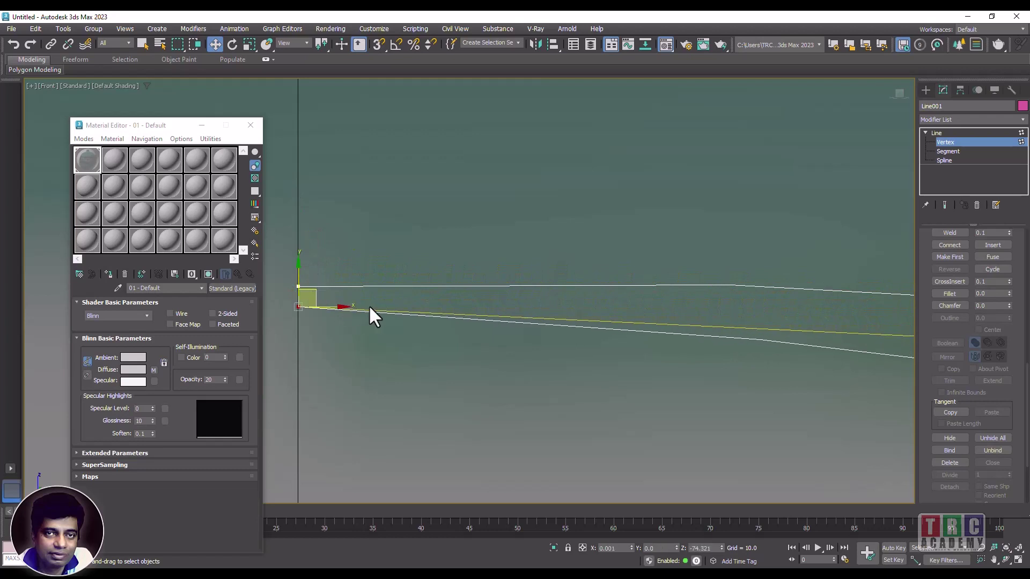
Step: Convert the corner vertices where the base curve meets the lower side of the bottle to Smooth
left_click(1007, 549)
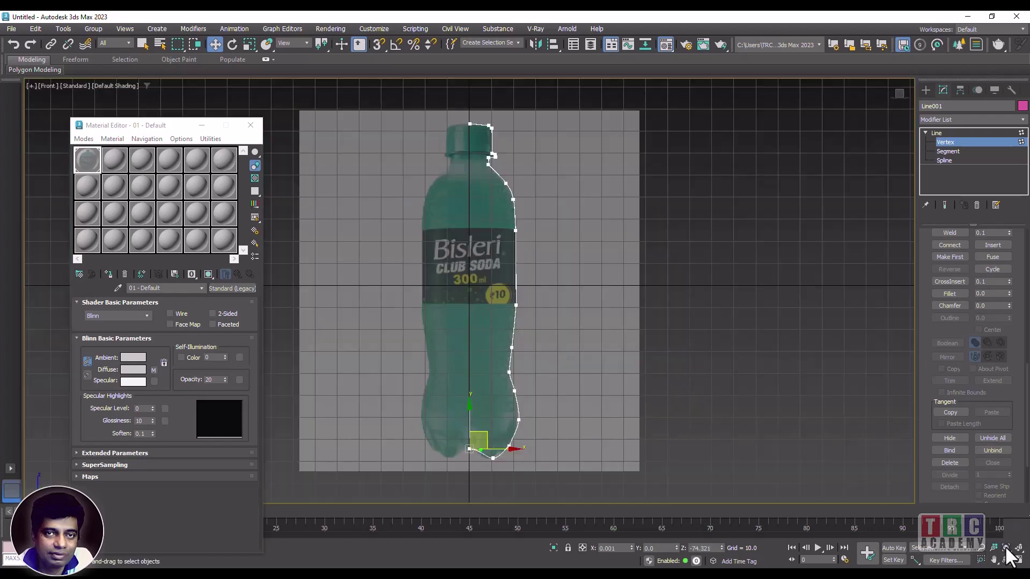
left_click(981, 560)
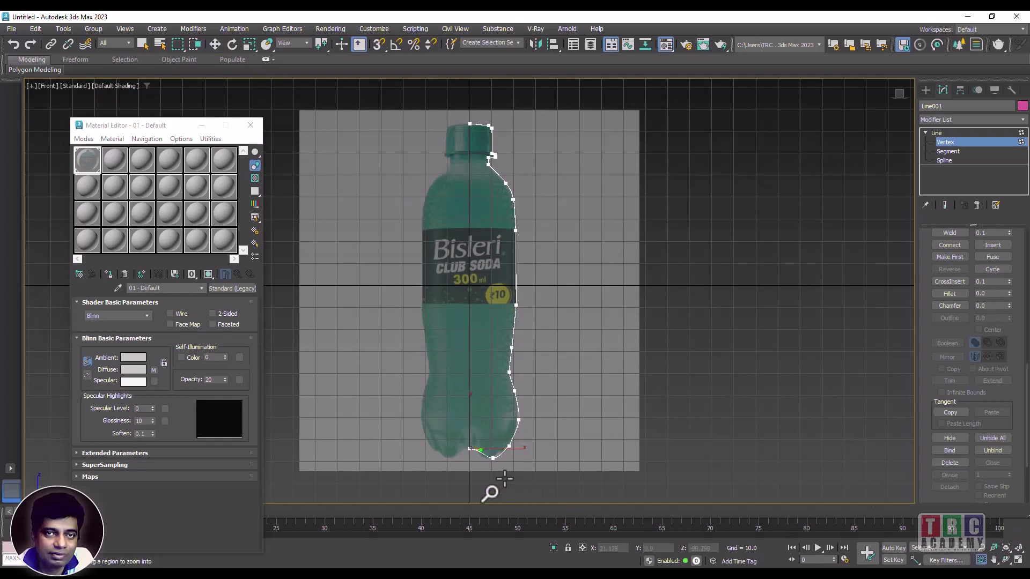
left_click_drag(448, 429, 524, 473)
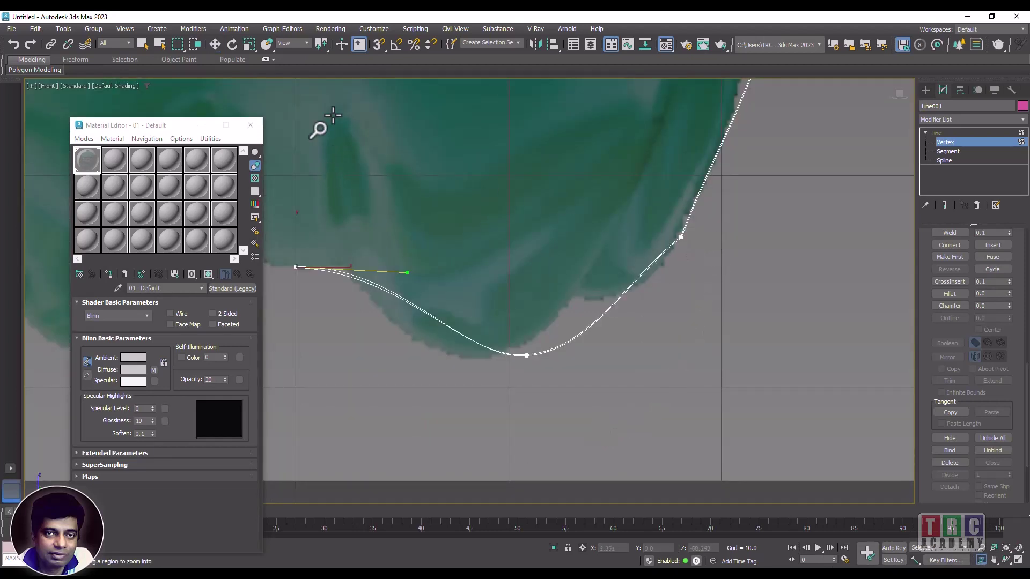
left_click(215, 44)
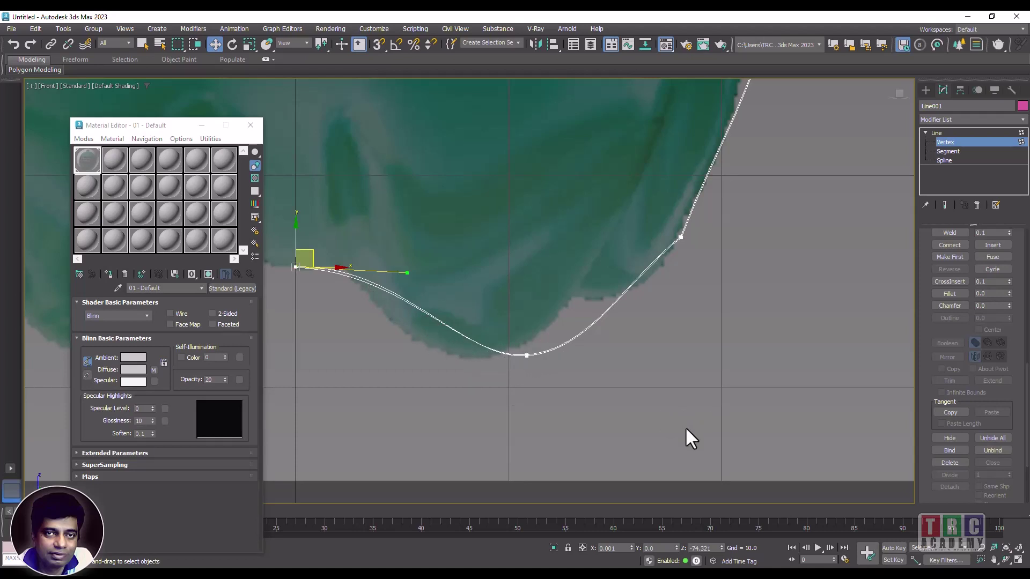
left_click(680, 237)
right_click(680, 236)
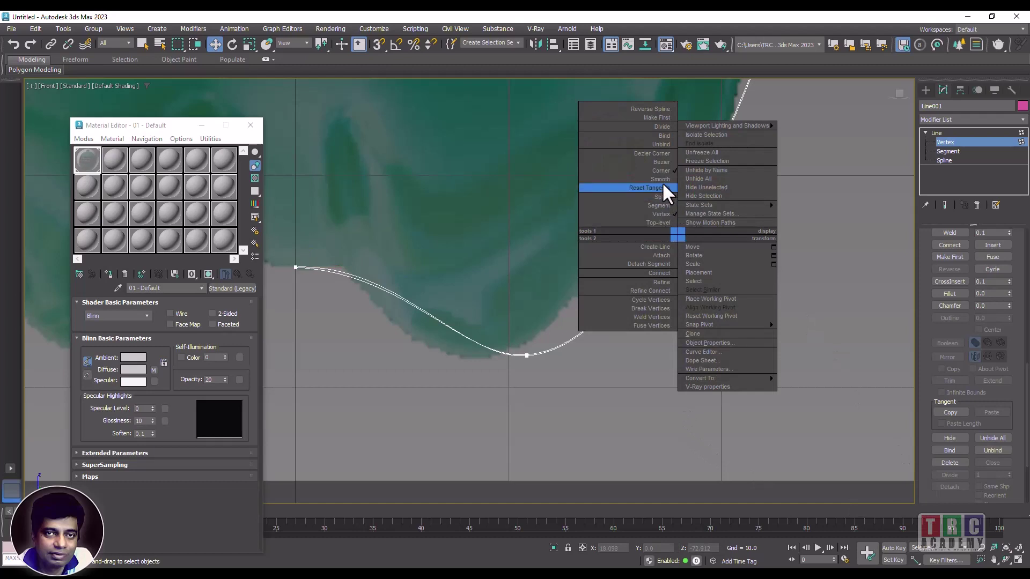
left_click(661, 177)
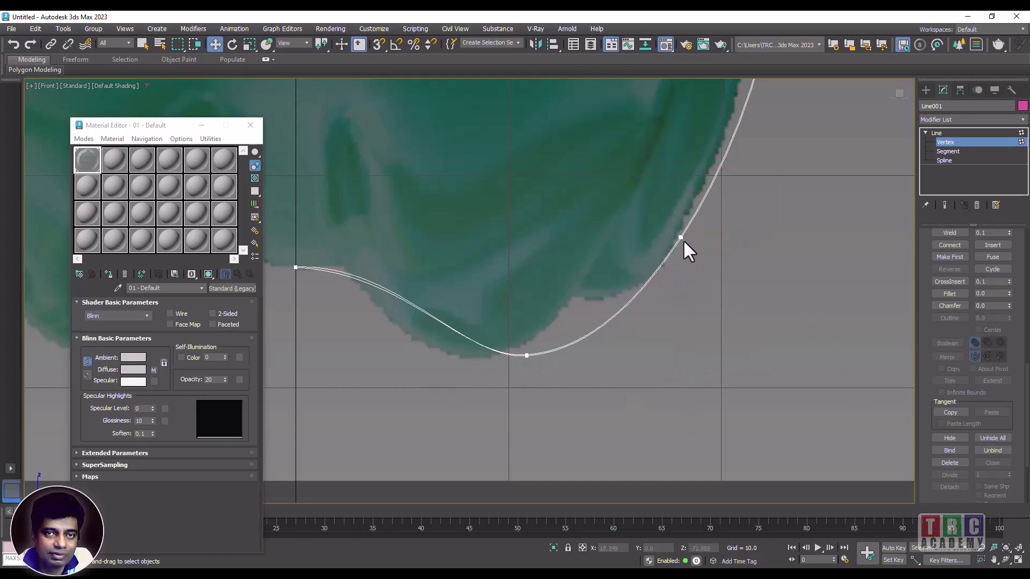
Step: Examine the spacing between the two wall lines along the base curve and up the bottle's lower side
left_click(981, 560)
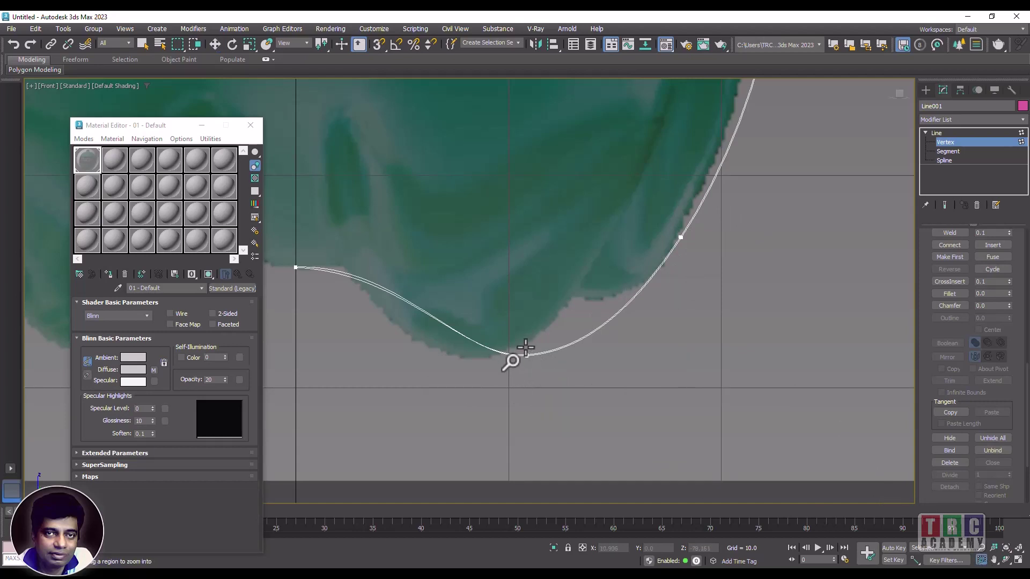
left_click_drag(522, 349, 543, 371)
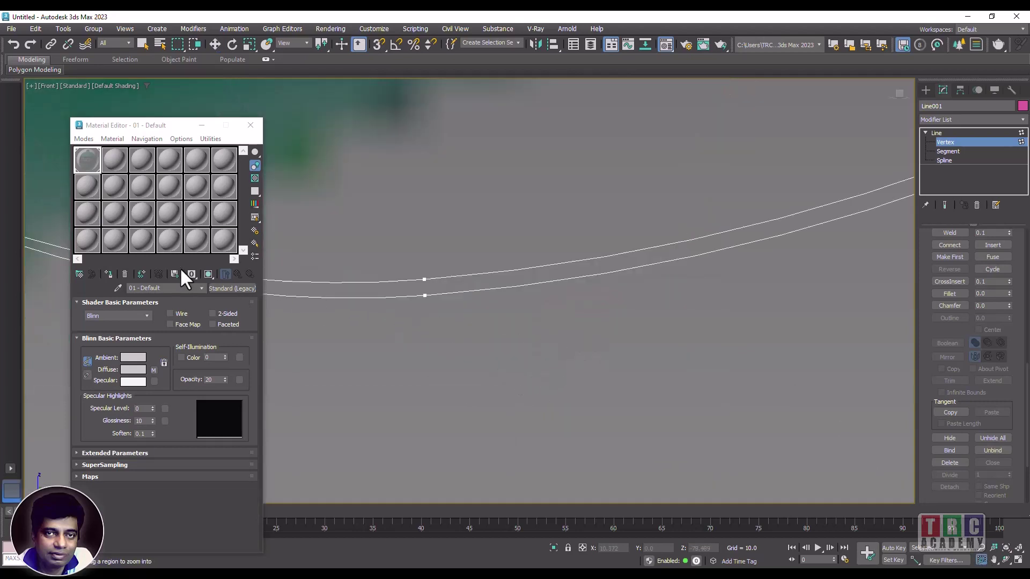
left_click(994, 560)
left_click_drag(848, 413, 669, 388)
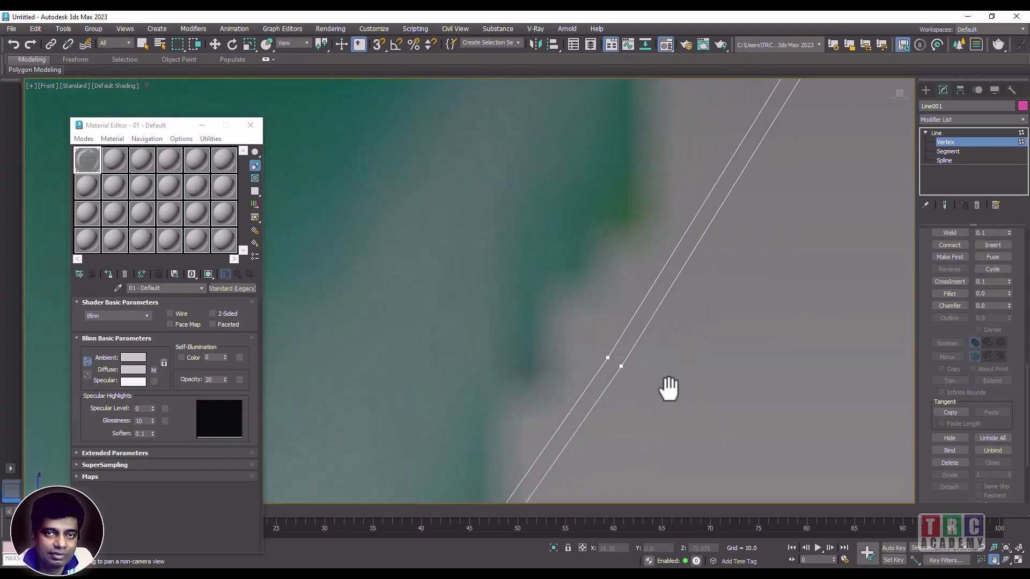
left_click(1006, 548)
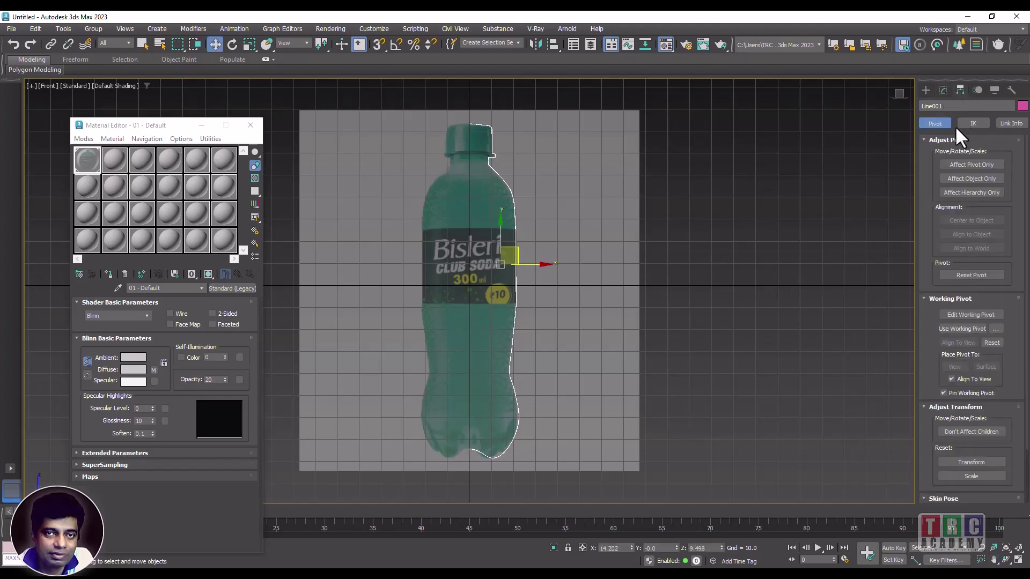
Step: Try applying a Lathe modifier to the bottle profile with its pivot still at the profile's center
left_click(927, 89)
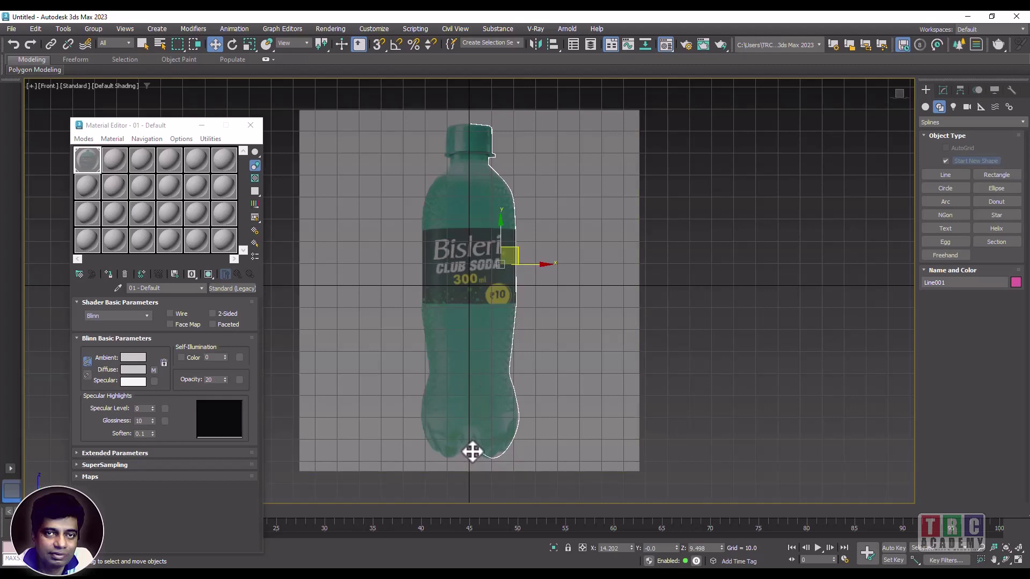
left_click(944, 91)
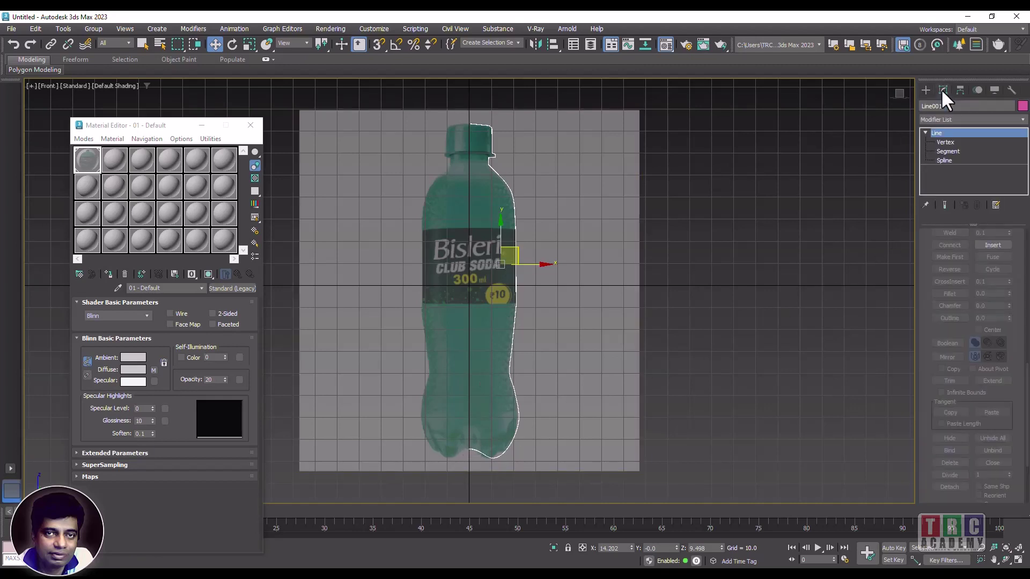
left_click(1022, 120)
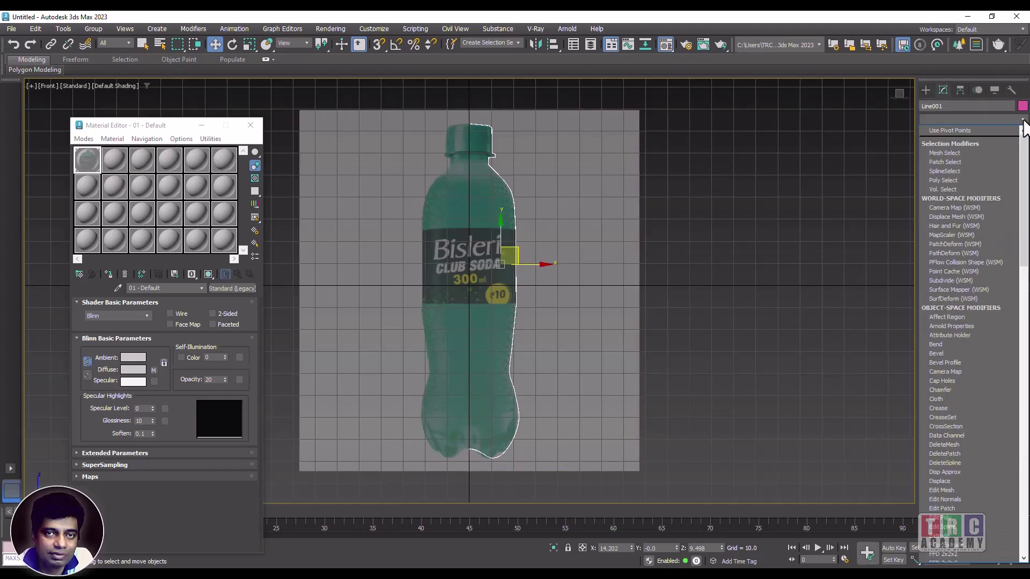
key("l")
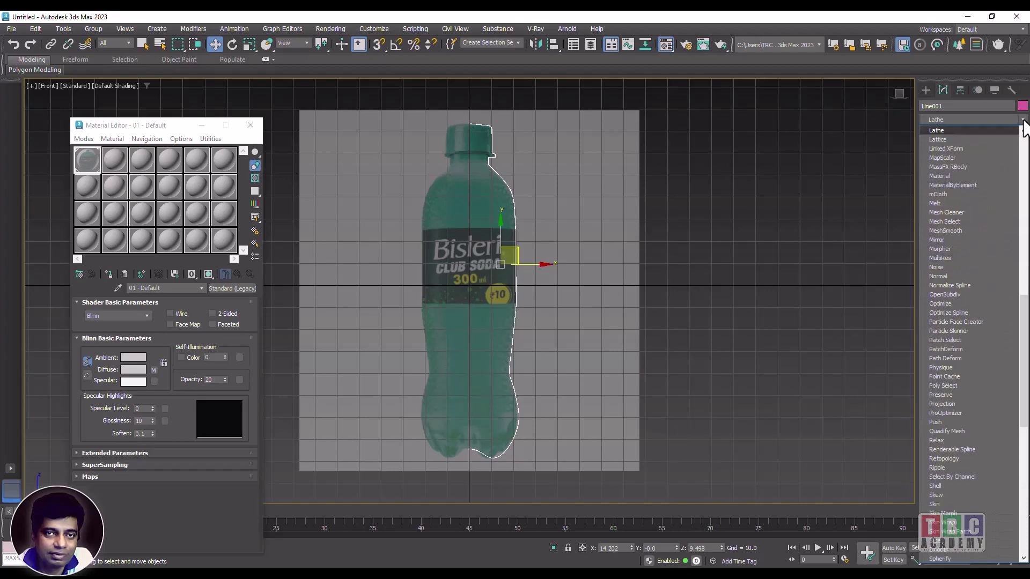
left_click(975, 134)
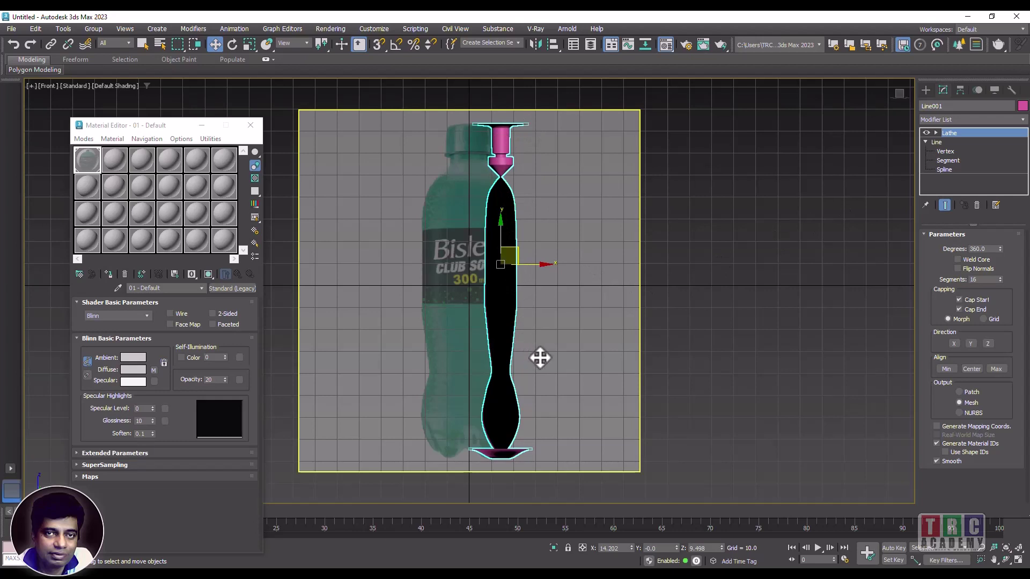
Step: Try the X, Y and Z lathe directions, return to Y, and remove the Lathe modifier from the profile
left_click(952, 343)
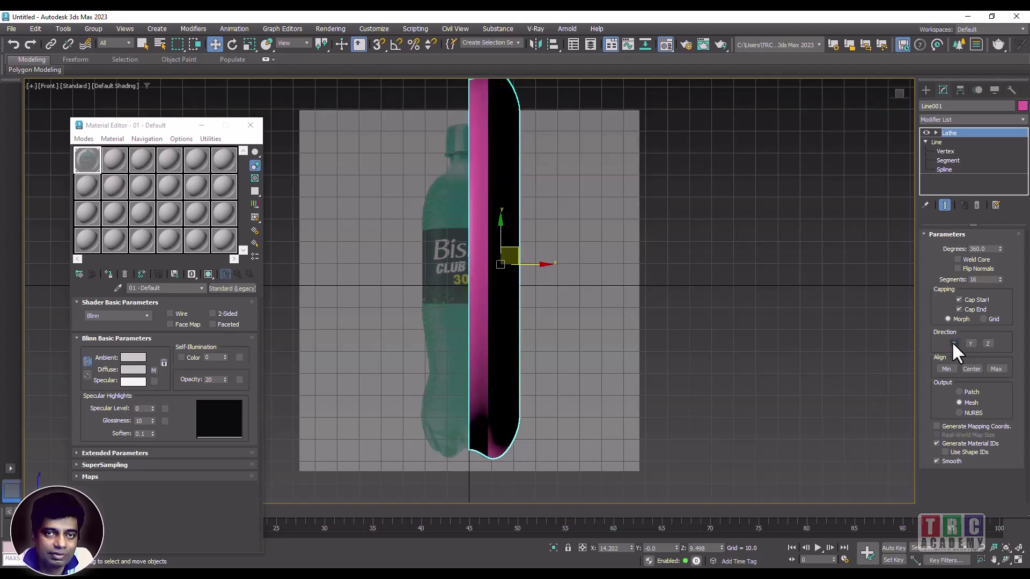
left_click(970, 343)
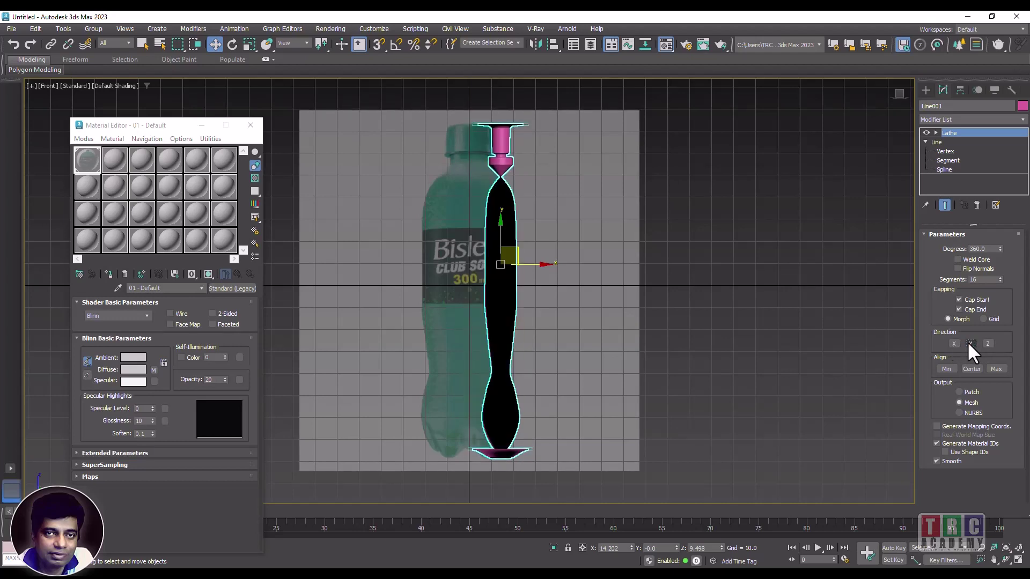
left_click(988, 342)
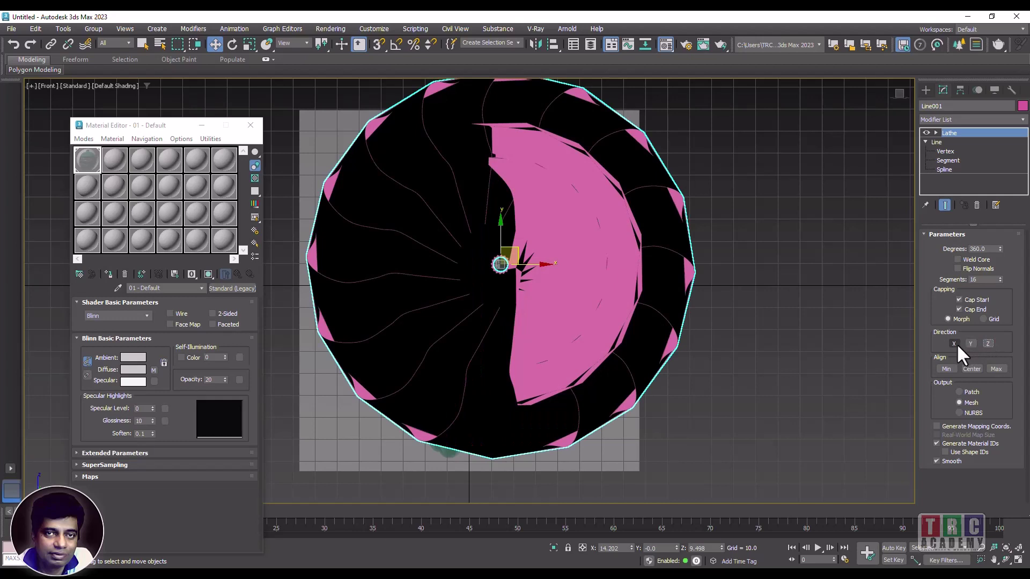
left_click(958, 345)
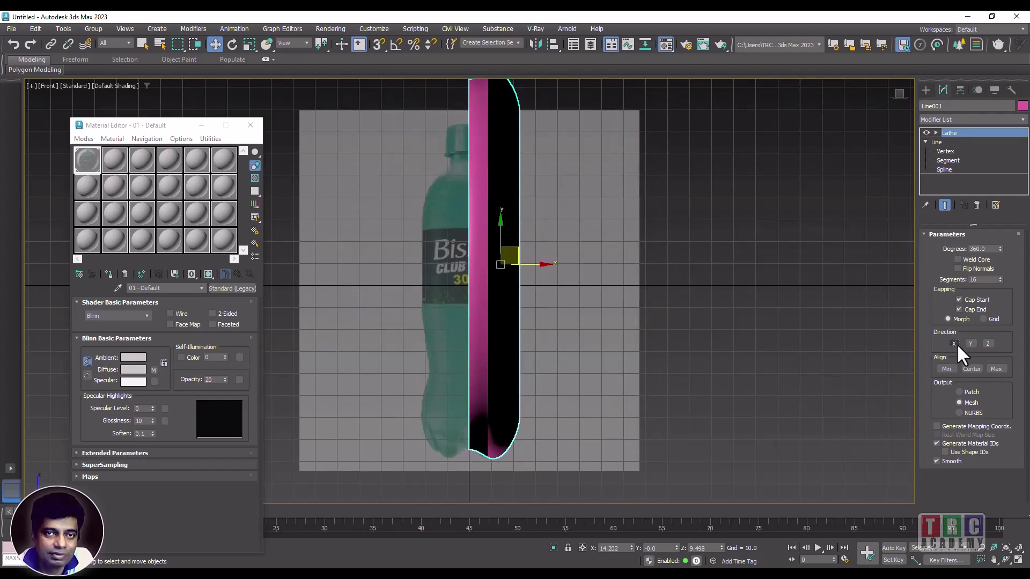
left_click(970, 343)
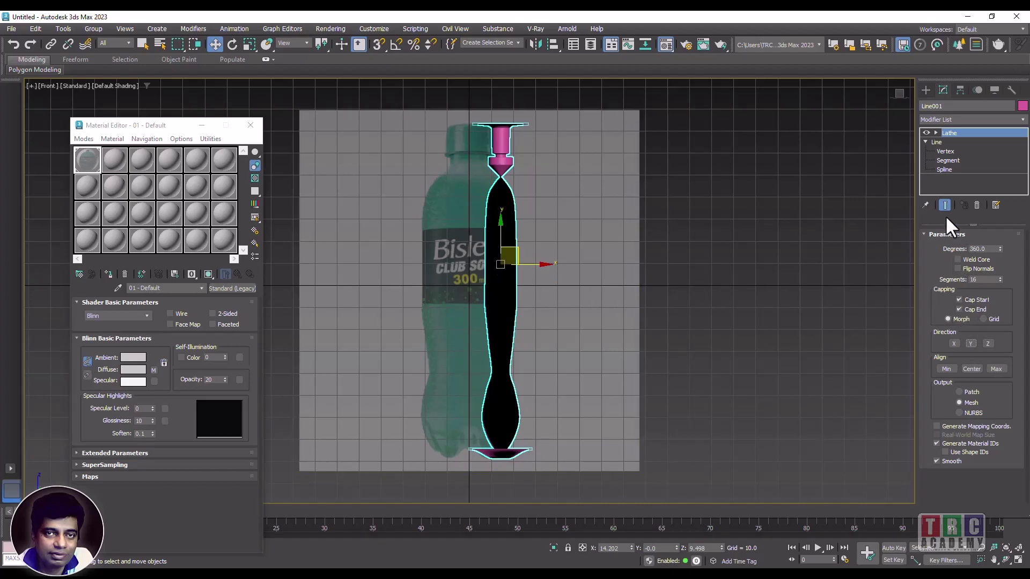
left_click(977, 204)
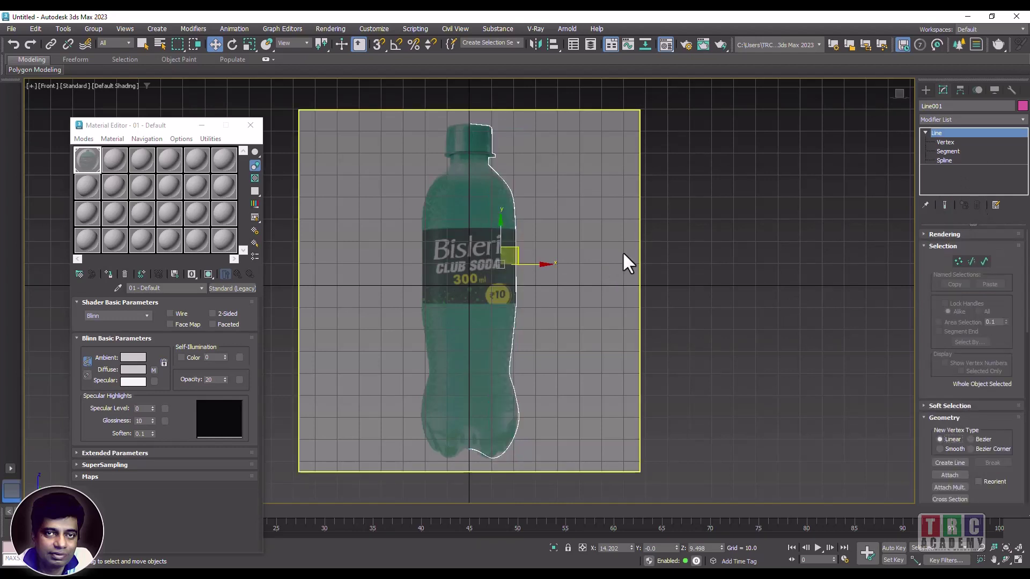
Step: Move only the profile's pivot onto the center axis at the bottle's base, then leave pivot editing
left_click(960, 89)
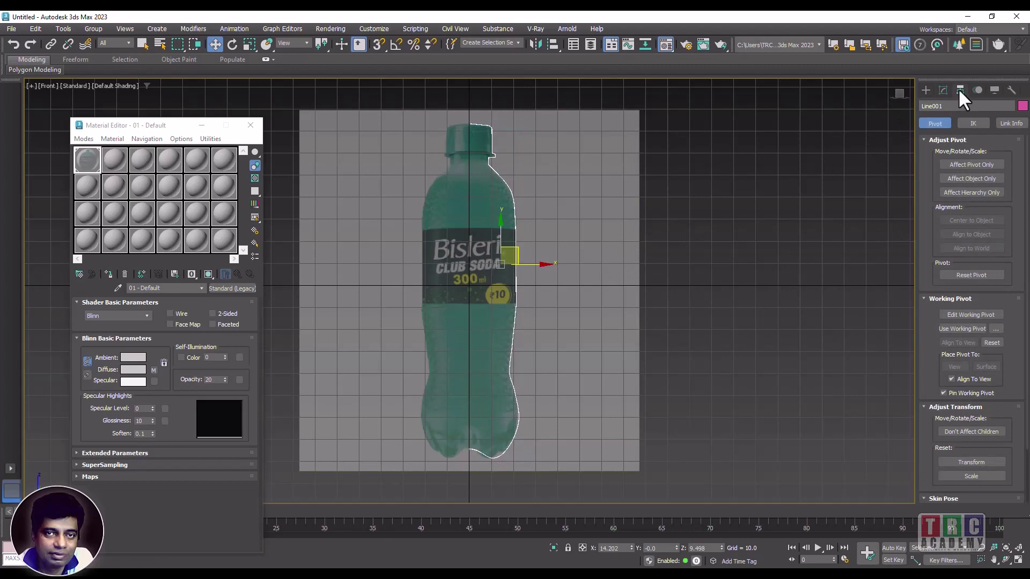
left_click(968, 165)
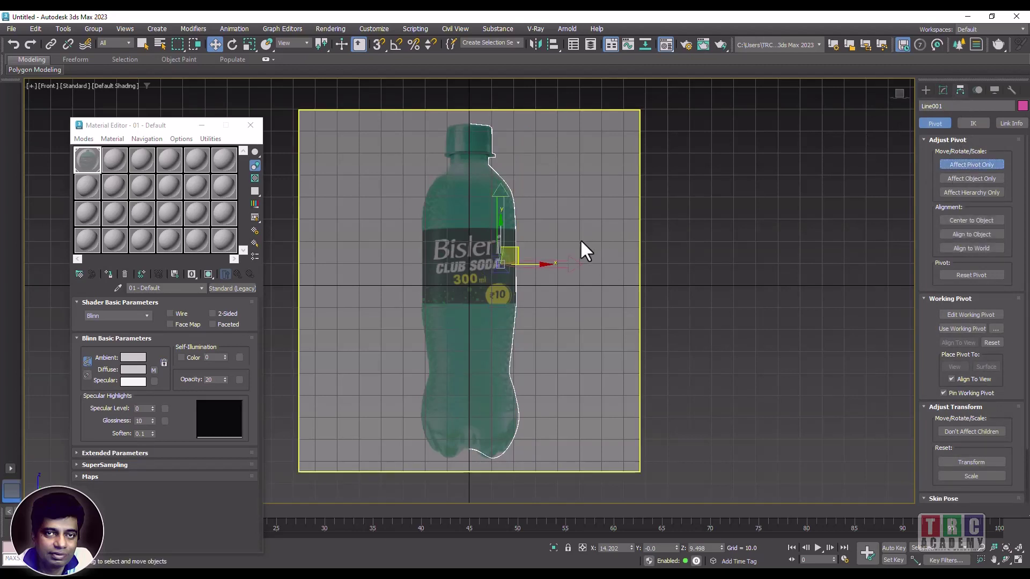
left_click_drag(519, 248, 490, 432)
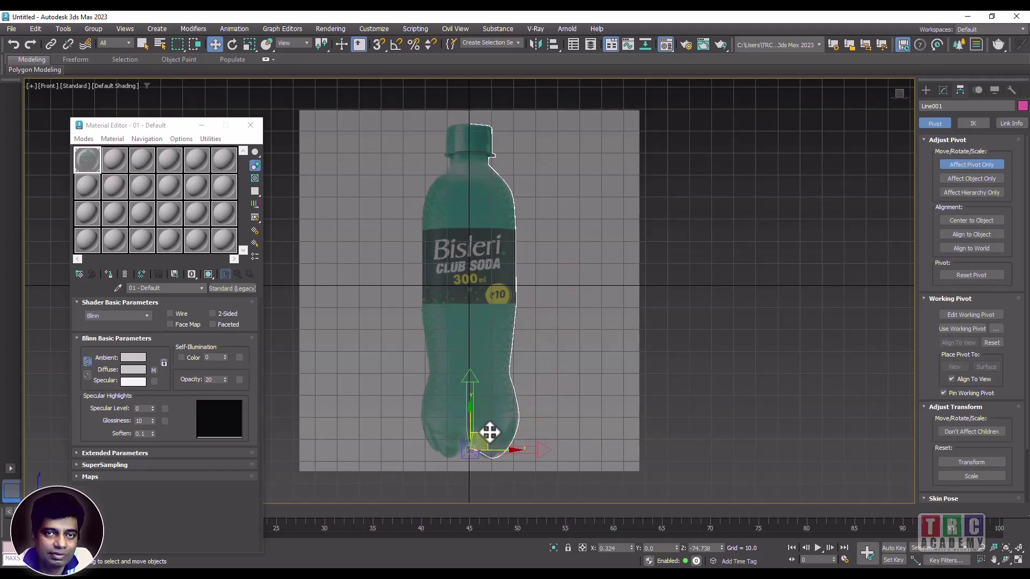
left_click(952, 162)
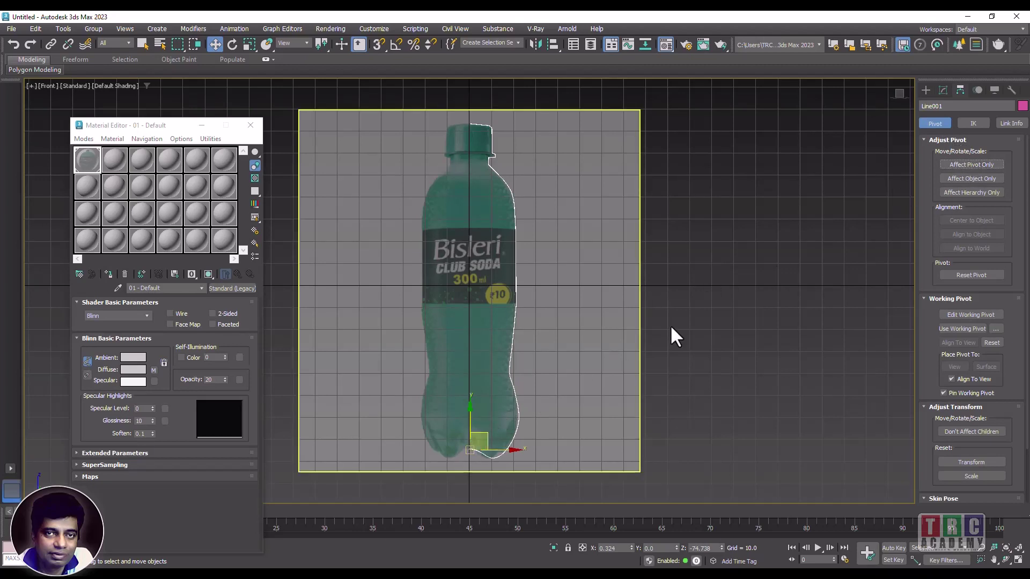
Step: Apply a Lathe modifier to the bottle profile and turn on Weld Core and Flip Normals
left_click(943, 89)
left_click(1023, 119)
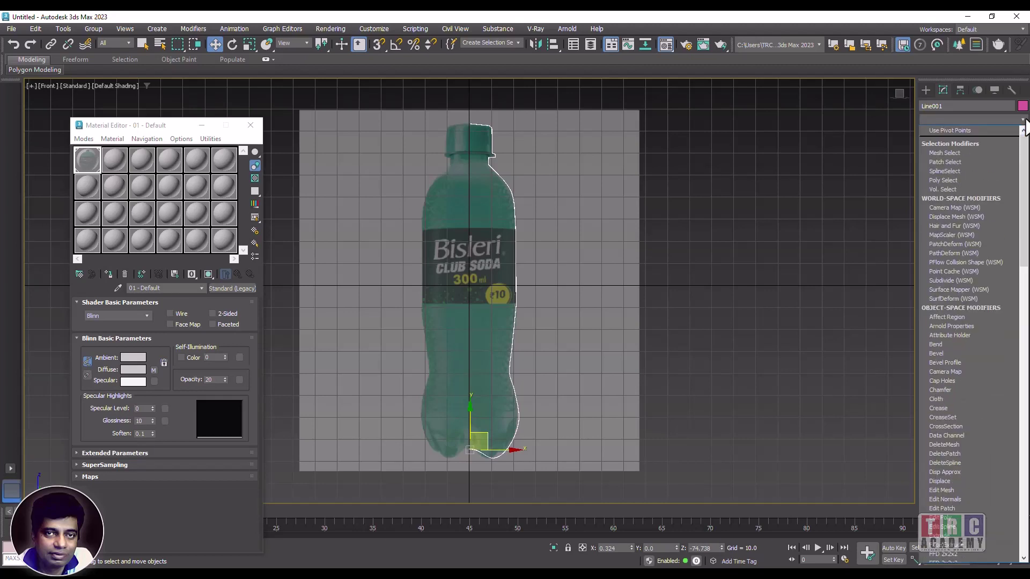
key("l")
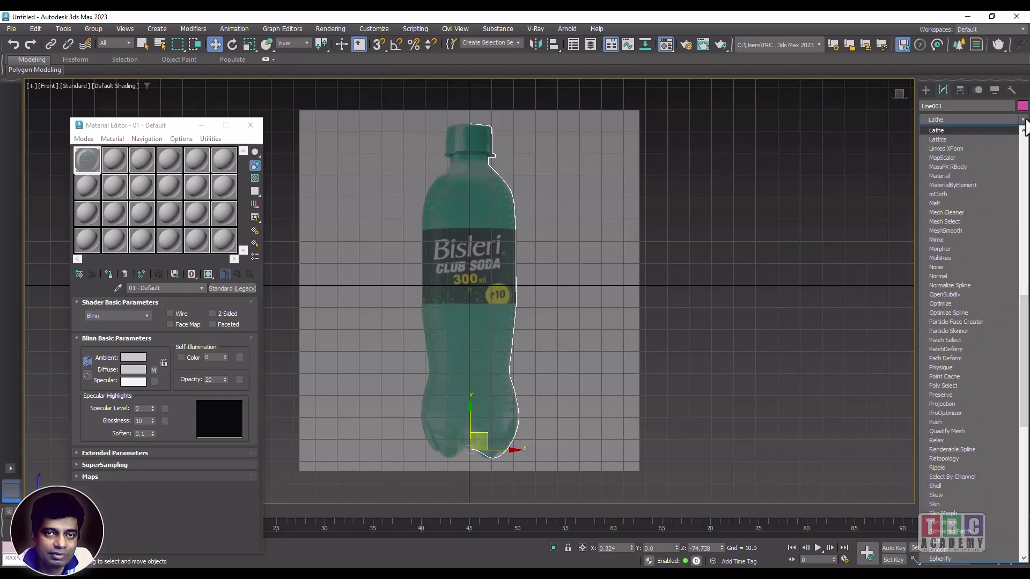
left_click(977, 131)
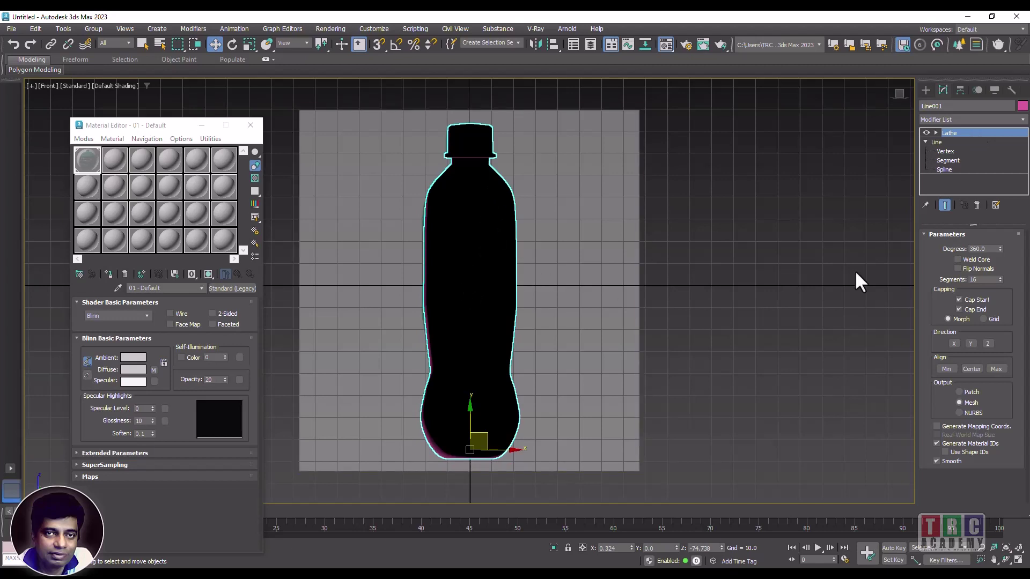
left_click(958, 265)
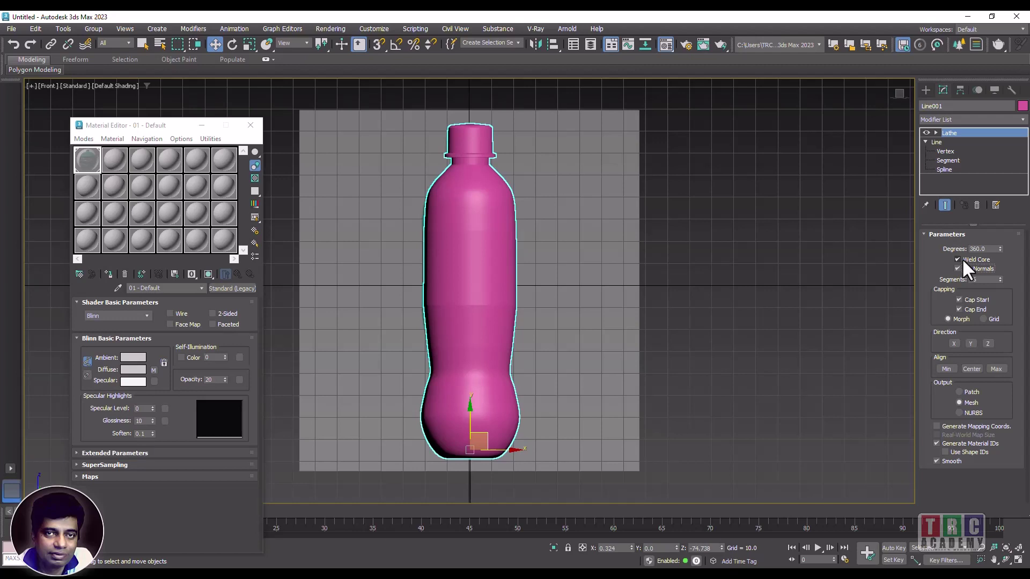
Step: Delete the reference image plane behind the bottle, display all four viewports fitted to the scene, and select the bottle
left_click(337, 202)
key("Delete")
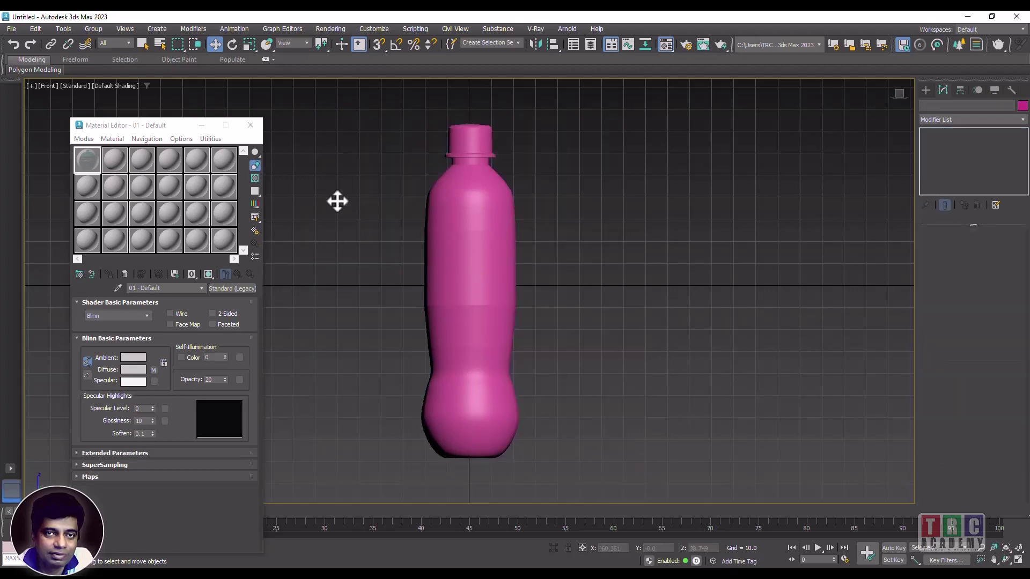
left_click(1020, 560)
left_click(855, 467)
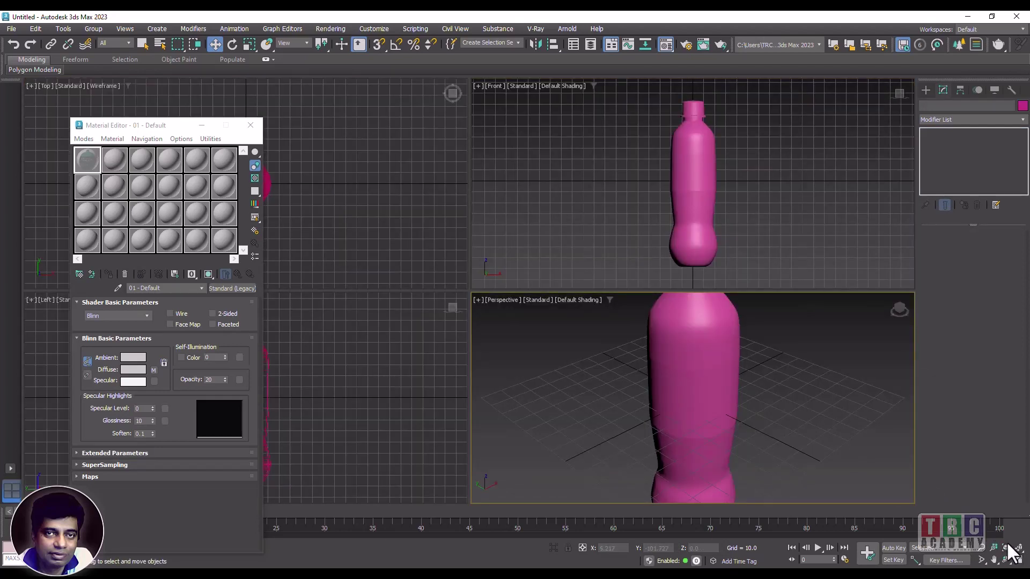
left_click(1006, 547)
left_click(627, 220)
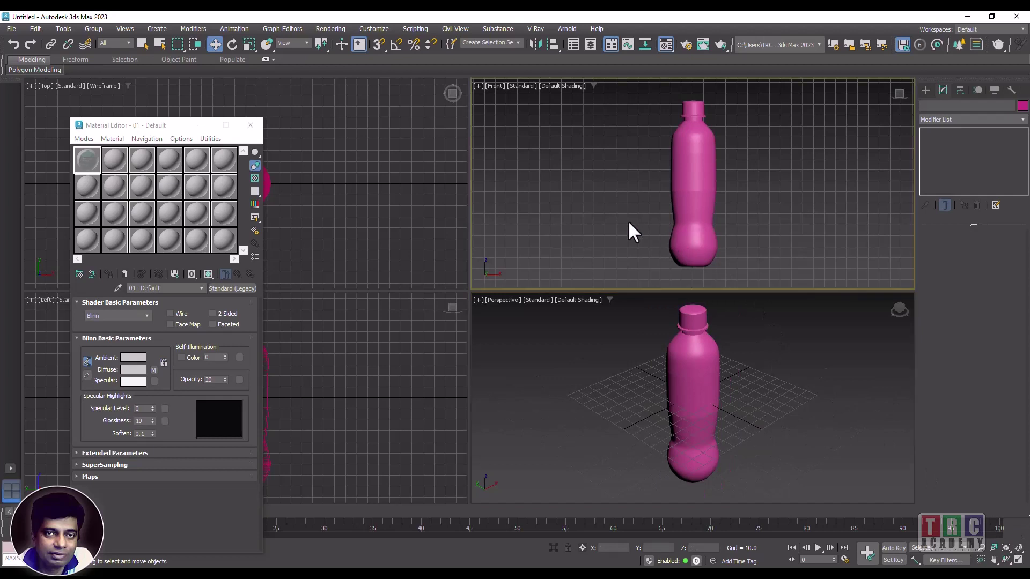
left_click(704, 213)
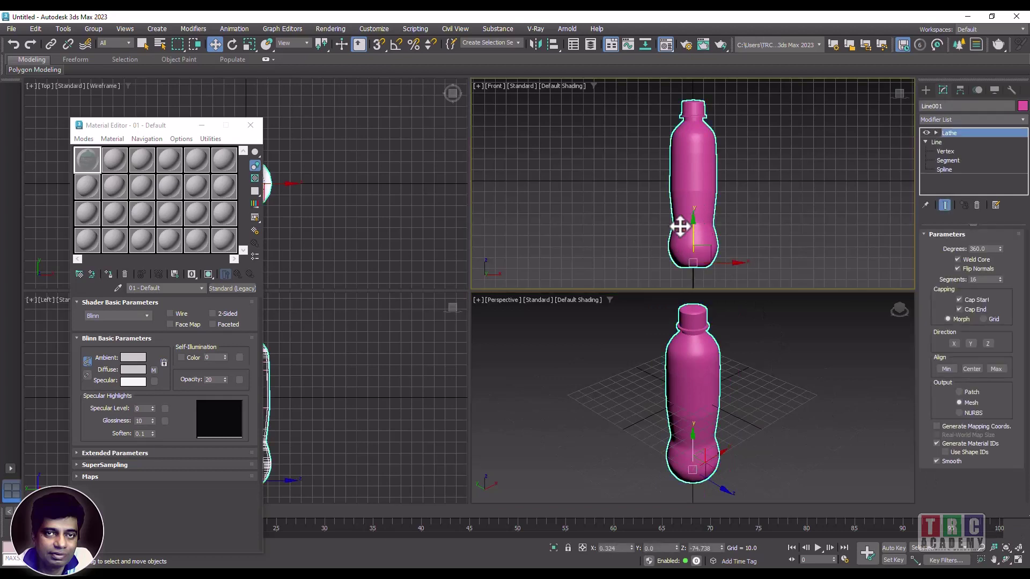
Step: Put the Material Editor away and create a plane about 302 by 378 units around the bottle in the Top view
left_click_drag(147, 131, 300, 120)
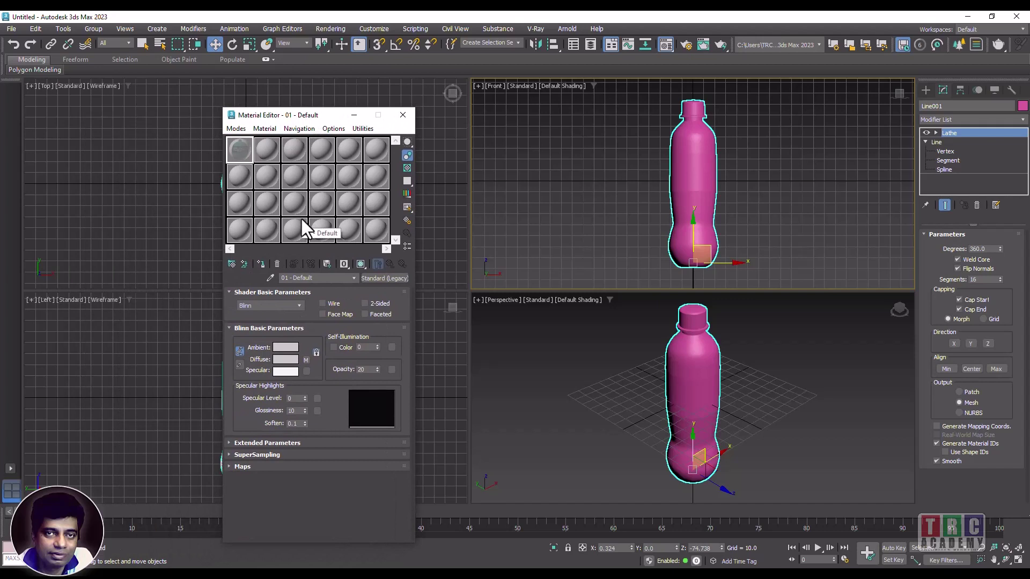
left_click(359, 115)
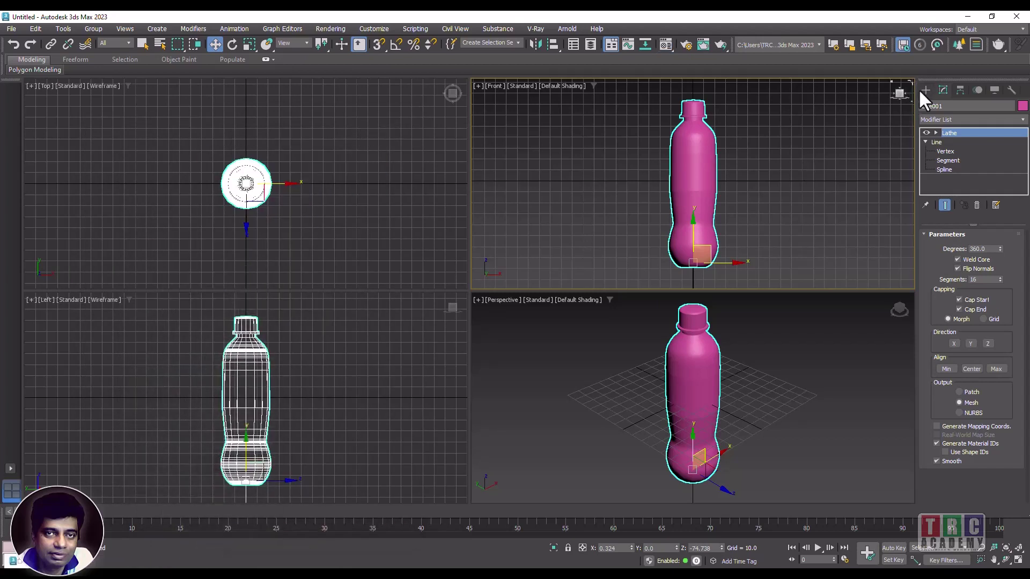
left_click(924, 89)
left_click(925, 107)
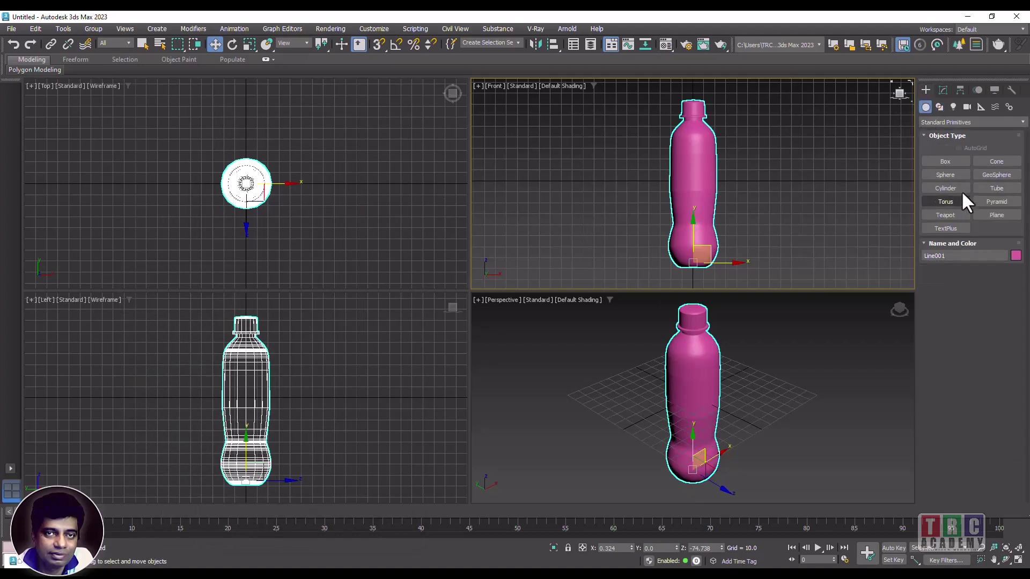
left_click(940, 160)
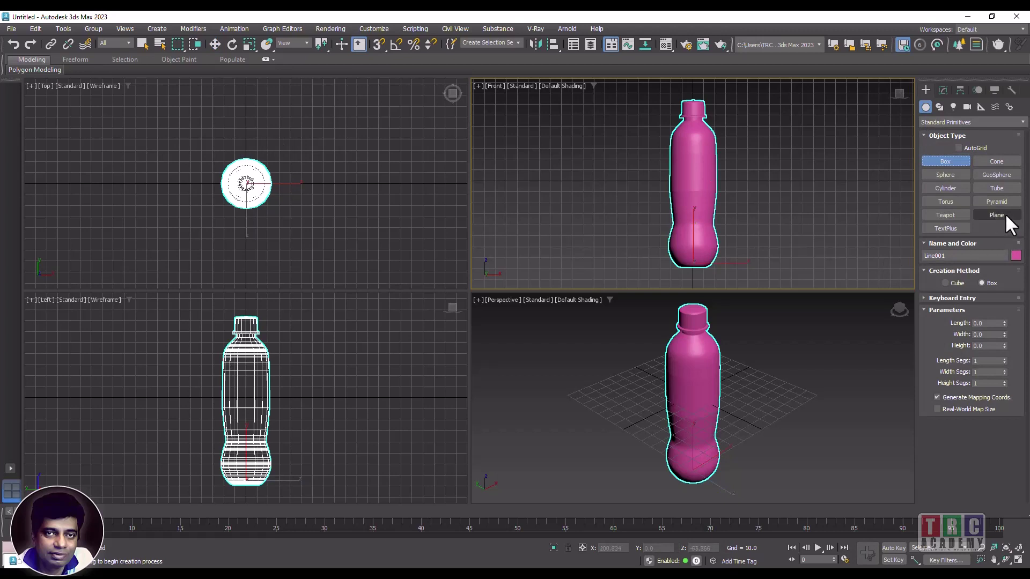
left_click(997, 214)
left_click_drag(90, 101, 507, 433)
left_click(521, 343)
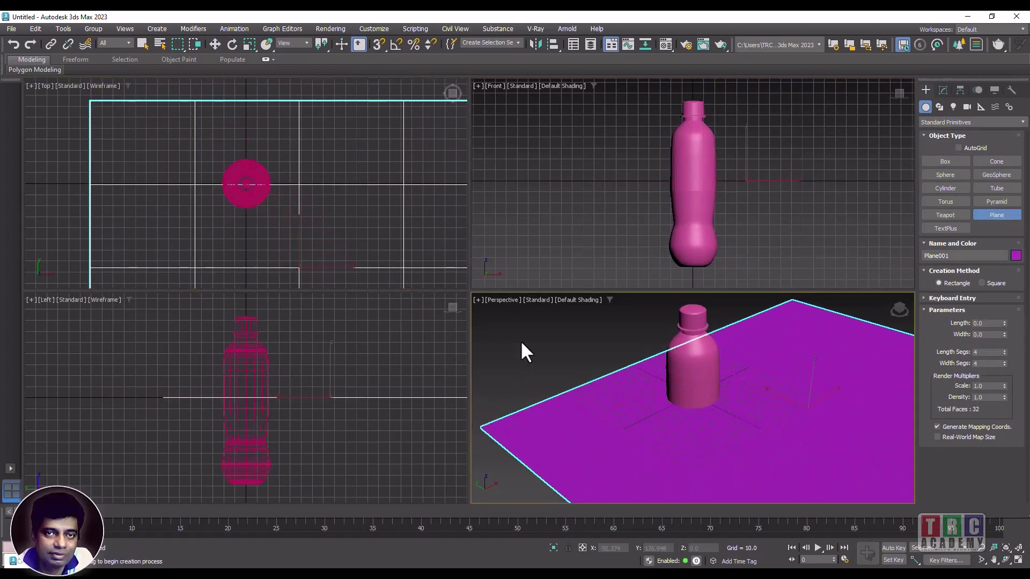
left_click(215, 44)
left_click(515, 142)
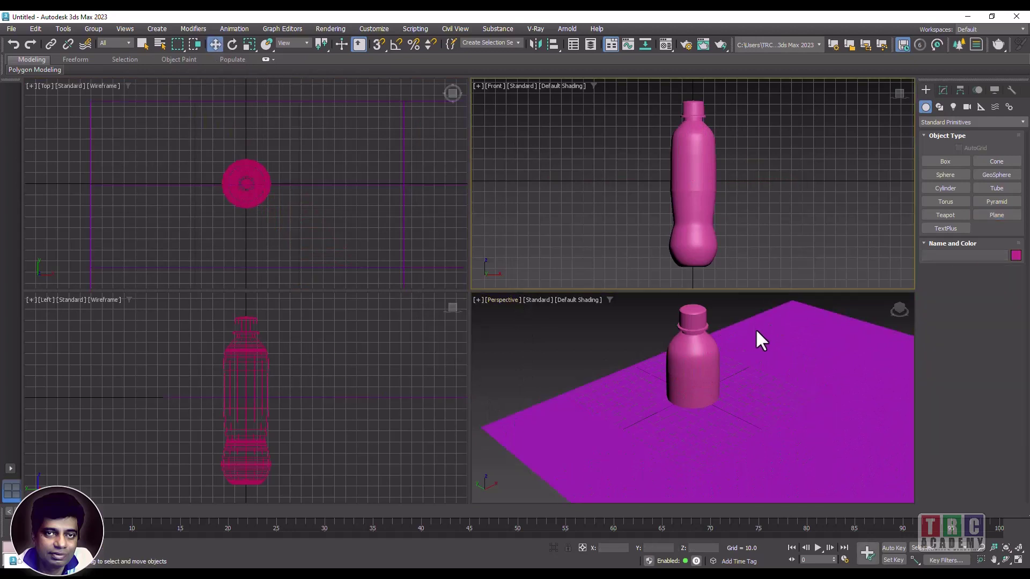
Step: Move the plane under the bottle's base, to about X 52.6, Y 23.6, Z -79.8
left_click(1005, 550)
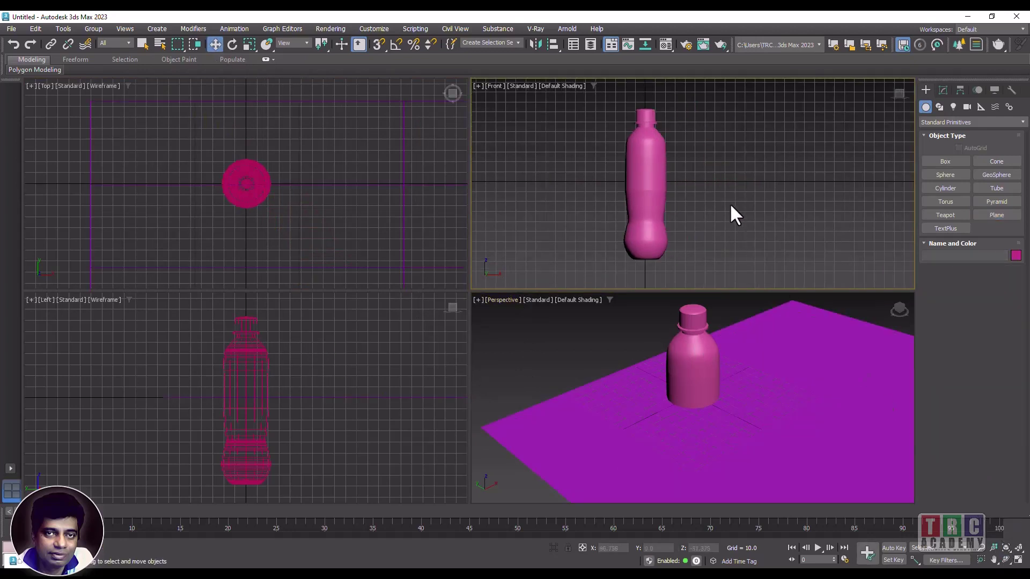
left_click_drag(727, 185, 756, 279)
left_click(771, 346)
left_click(695, 156)
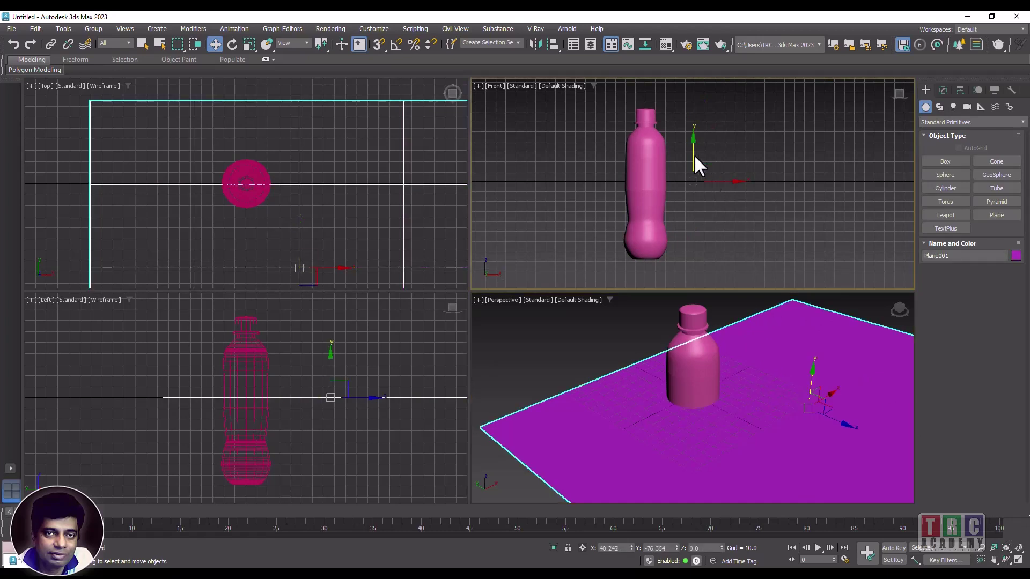
left_click_drag(694, 161, 699, 245)
left_click(383, 397)
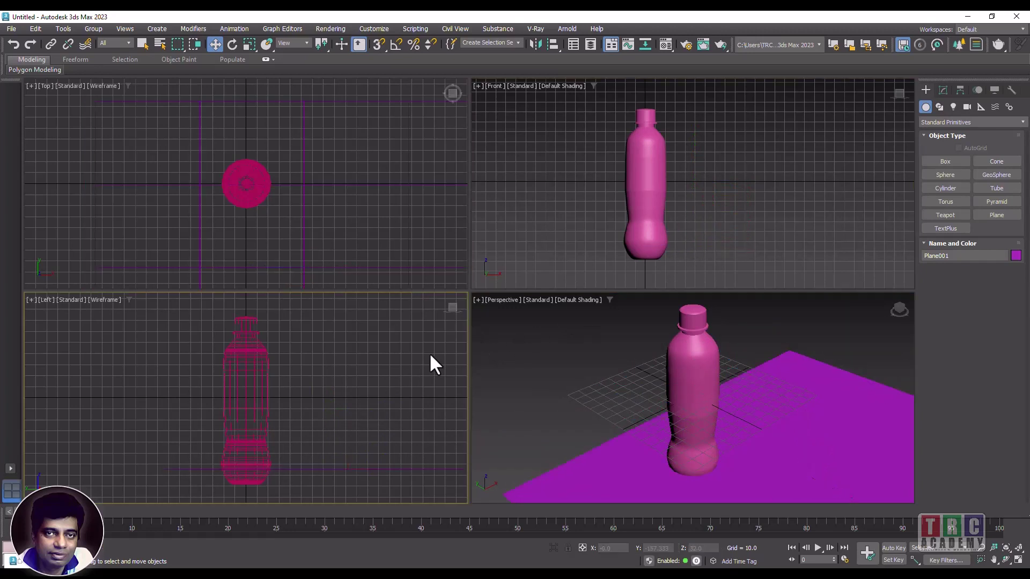
left_click(533, 261)
left_click(337, 467)
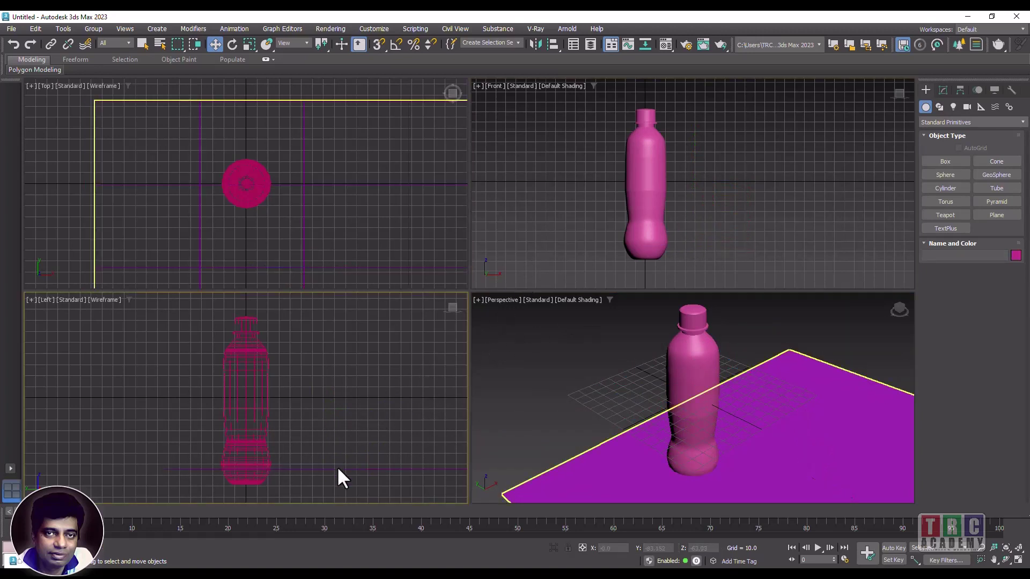
left_click_drag(351, 460, 262, 474)
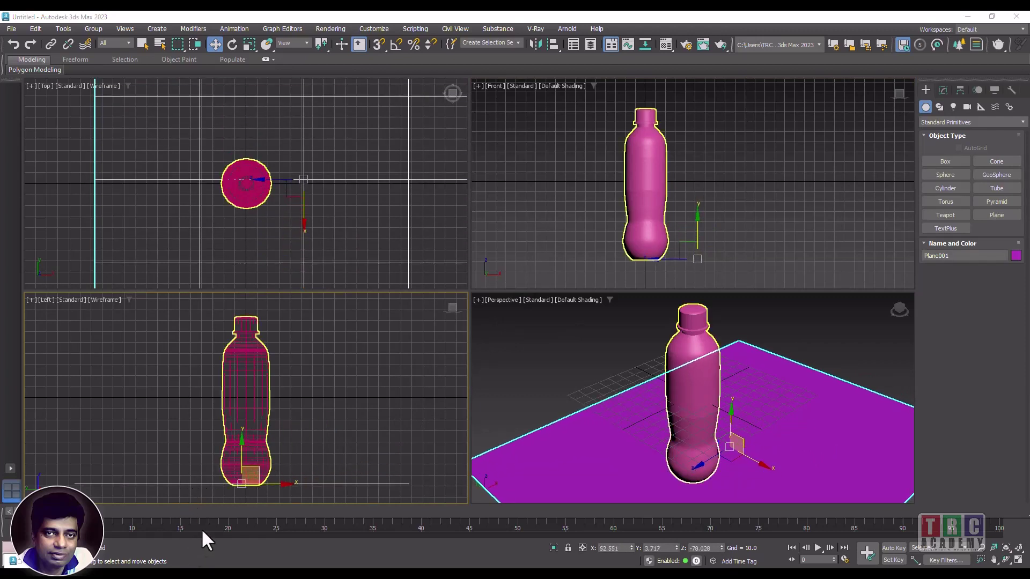
left_click_drag(257, 473, 236, 474)
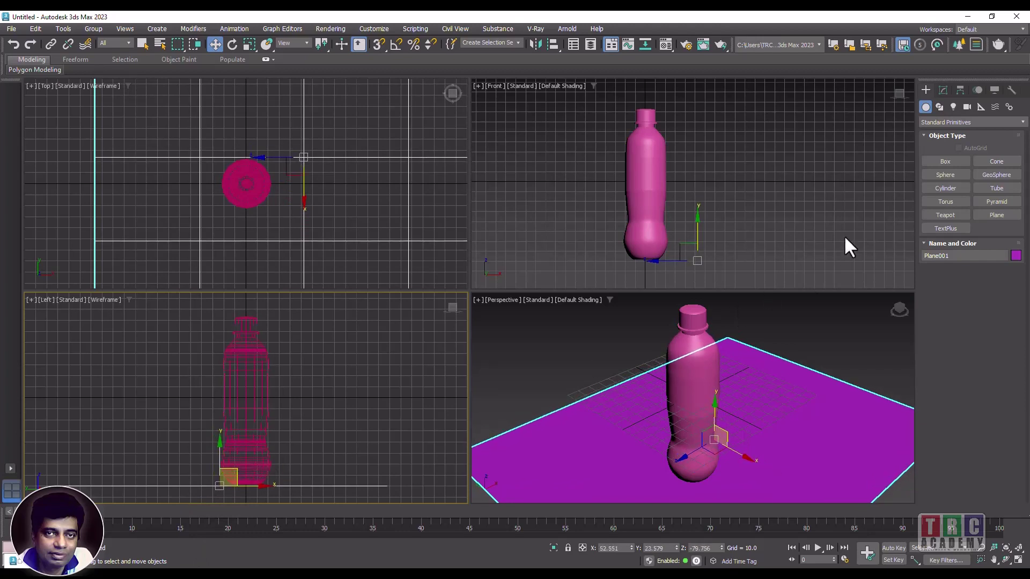
Step: Enlarge the ground plane to about 821 units long and 782 units wide, and make the Perspective view active
left_click(944, 89)
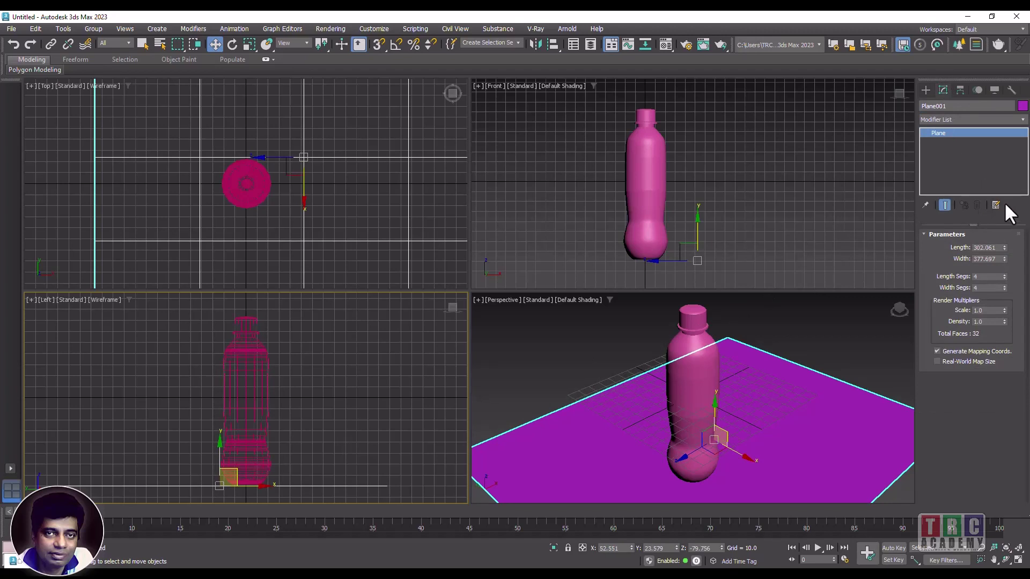
left_click_drag(1003, 246, 1, 250)
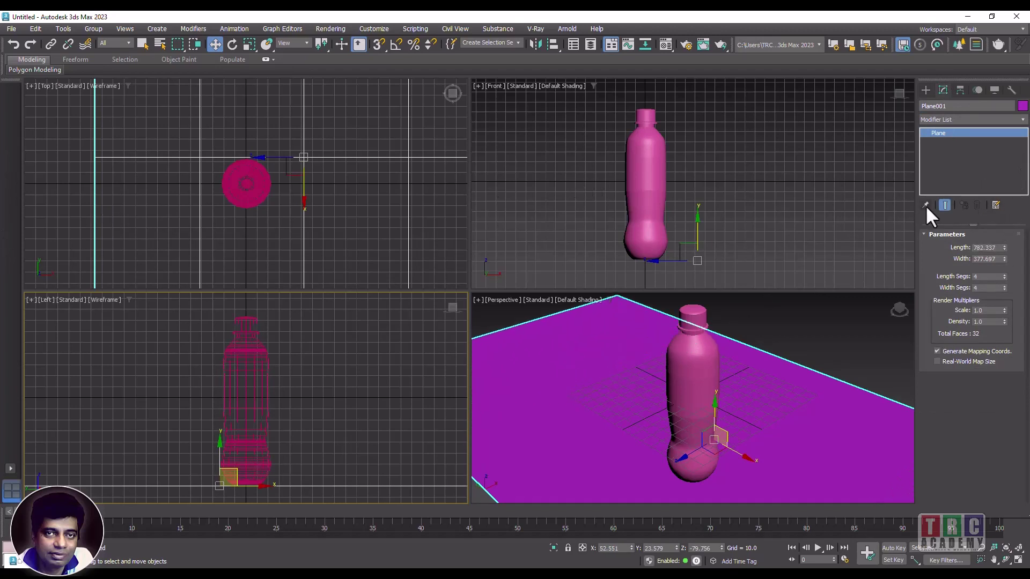
left_click_drag(1003, 243, 3, 217)
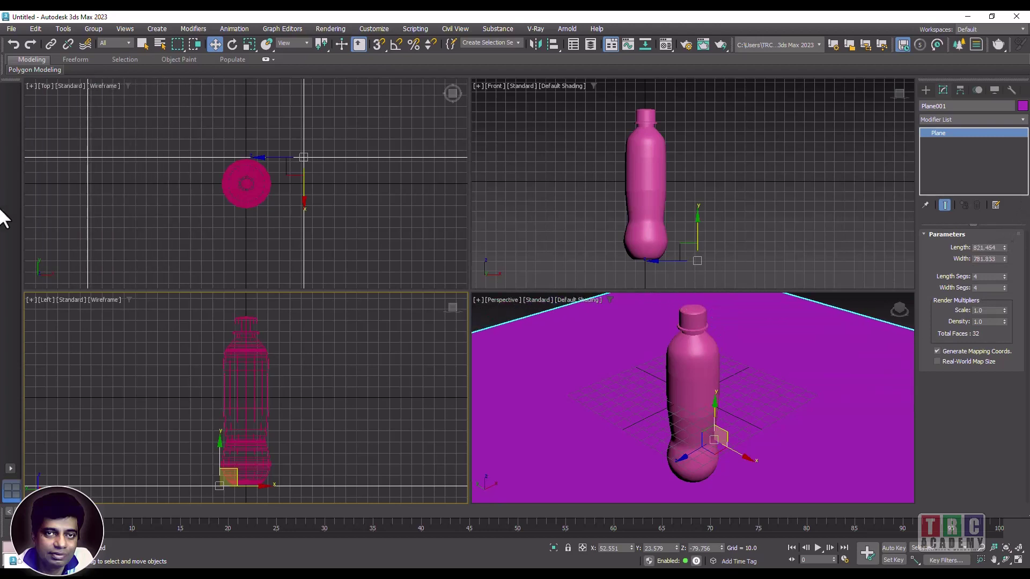
left_click(544, 350)
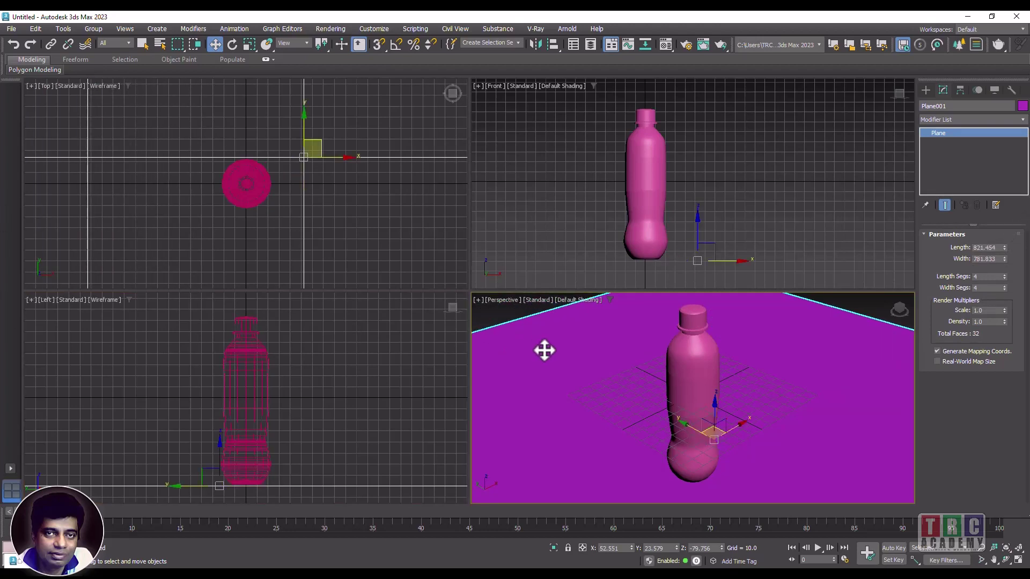
Step: Start adding a Bitmap map to the diffuse channel of the second material slot in the Material Editor
key("m")
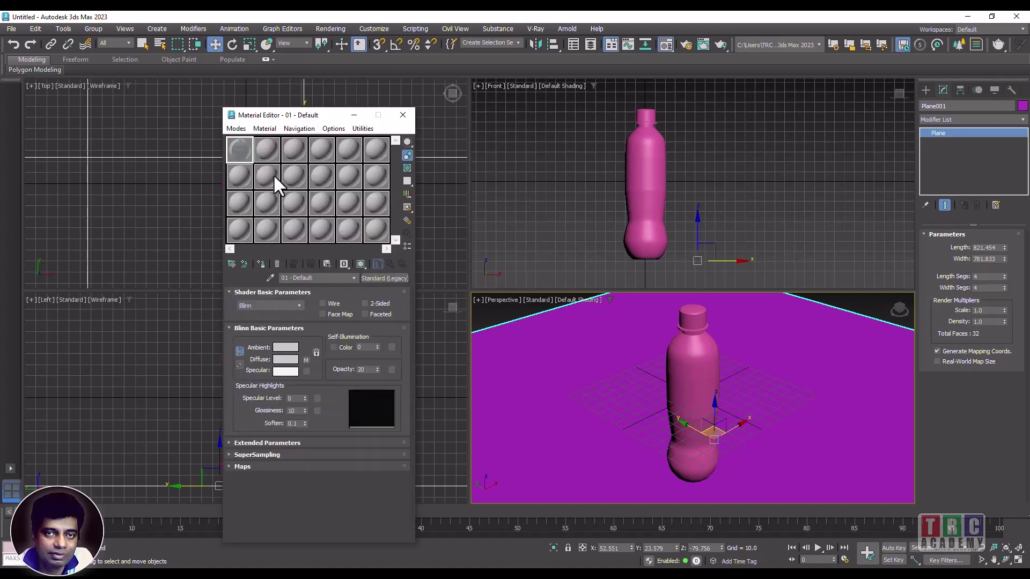
left_click(269, 150)
left_click(304, 360)
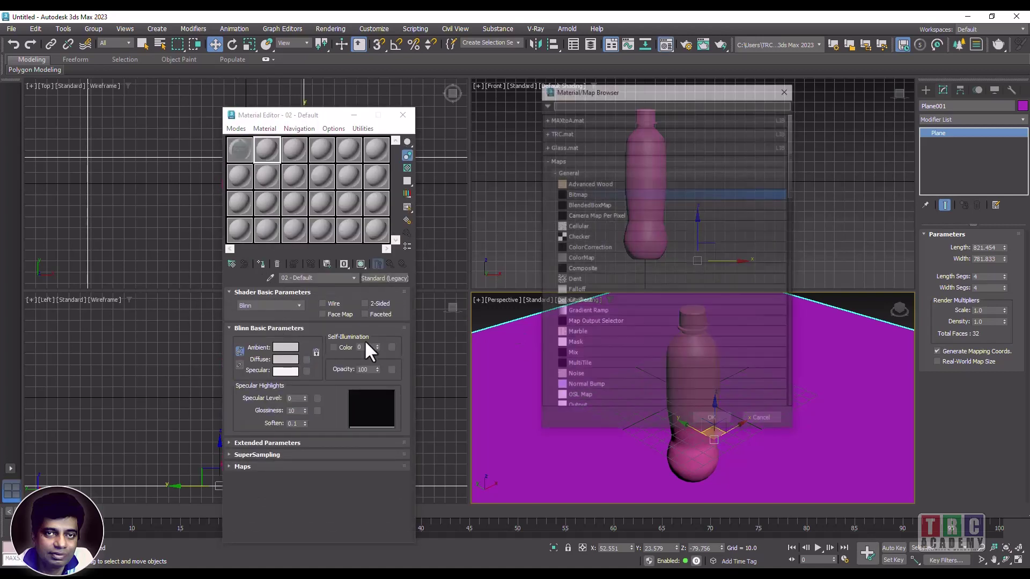
double_click(580, 193)
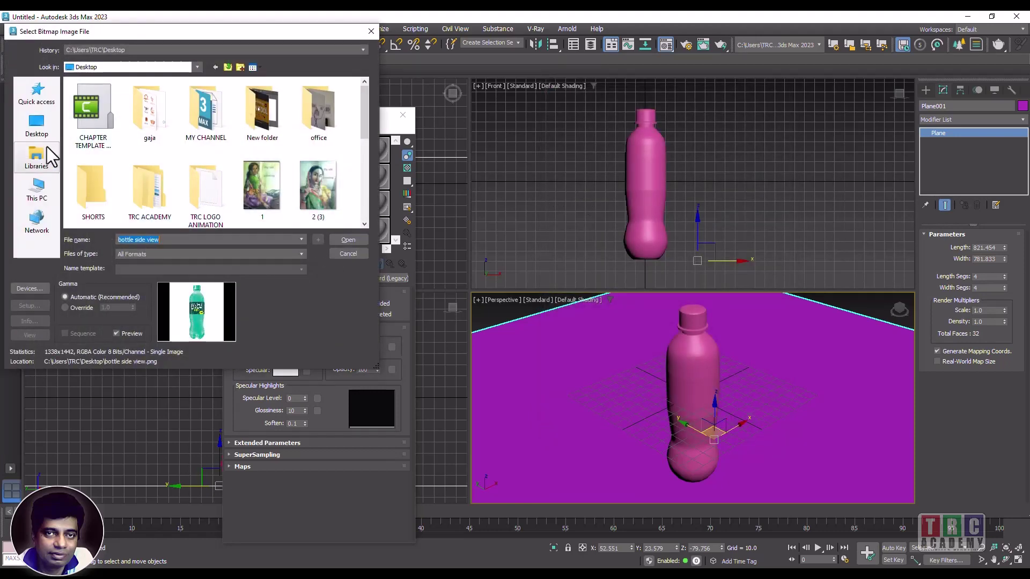
Step: Browse to the maps folder of the 3DSMAX MAPS collection in DO NOT DELETE OR MOVE on the D: drive
left_click(43, 194)
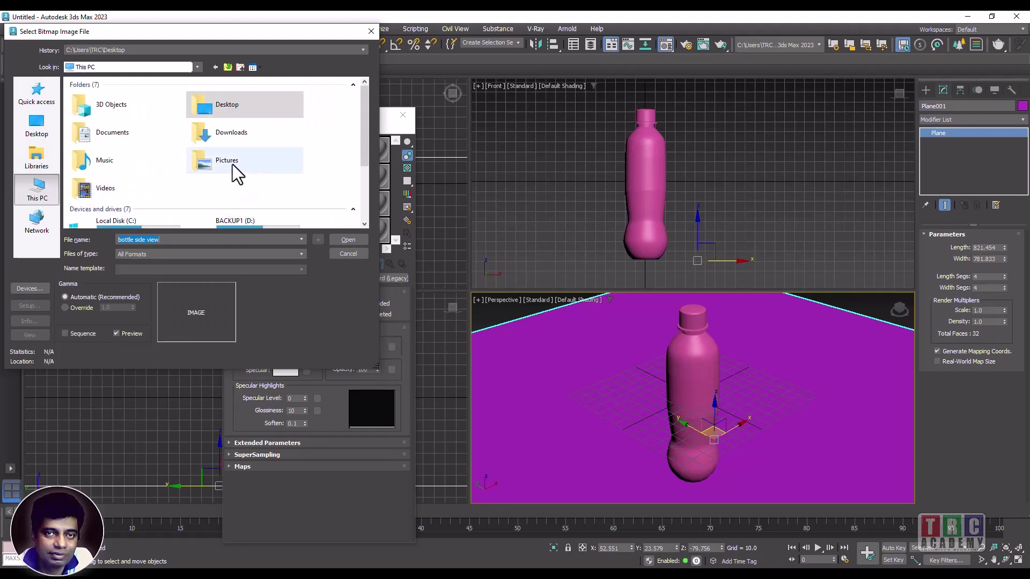
scroll(240, 172, "down", 3)
double_click(249, 156)
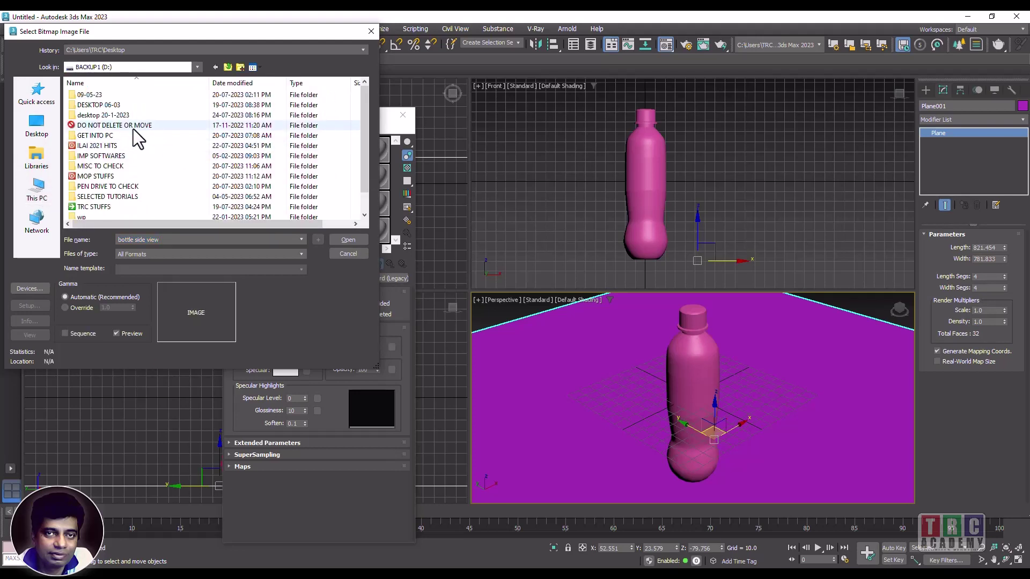
double_click(114, 126)
double_click(104, 97)
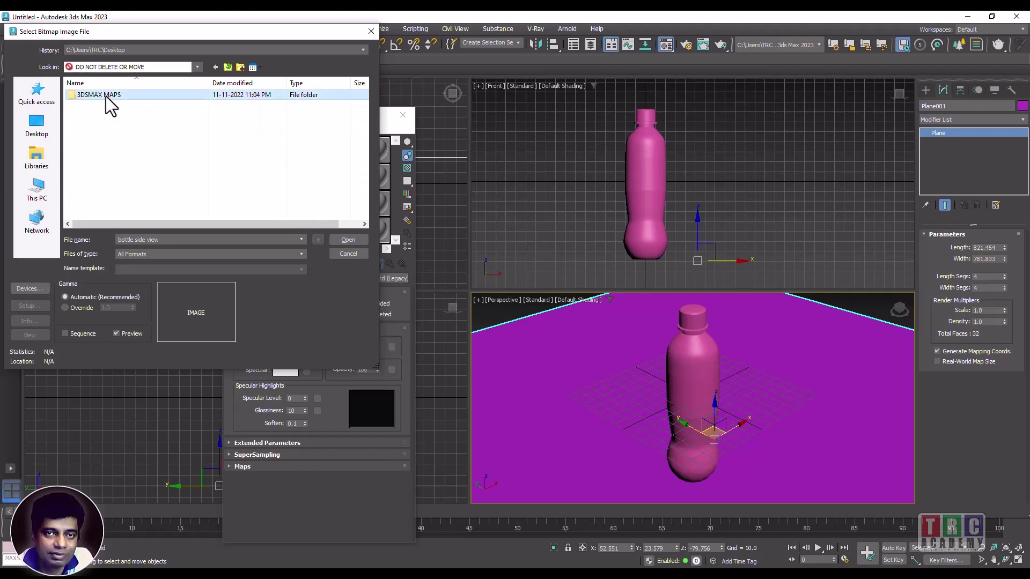
double_click(92, 96)
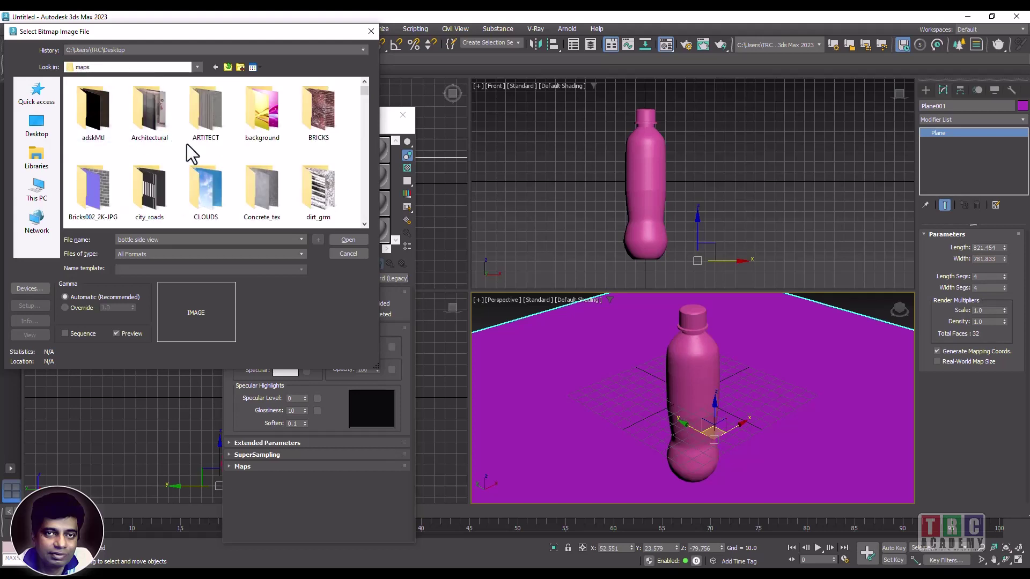
Step: Load the image 4-High-Resolution-Wood-Material-Textures-Thumb04.jpg from the Wood folder as the diffuse bitmap
scroll(187, 146, "down", 5)
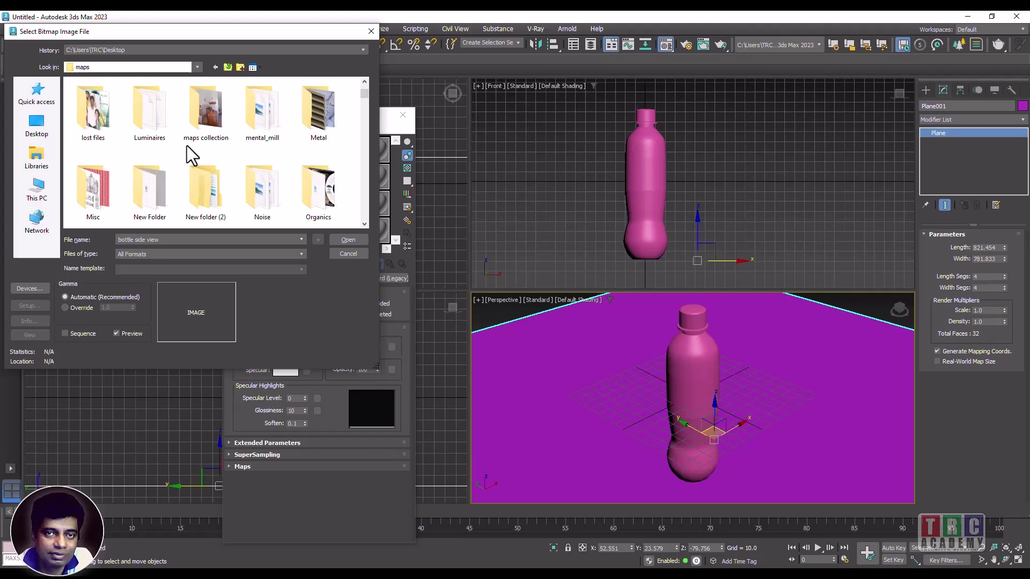
scroll(187, 146, "down", 3)
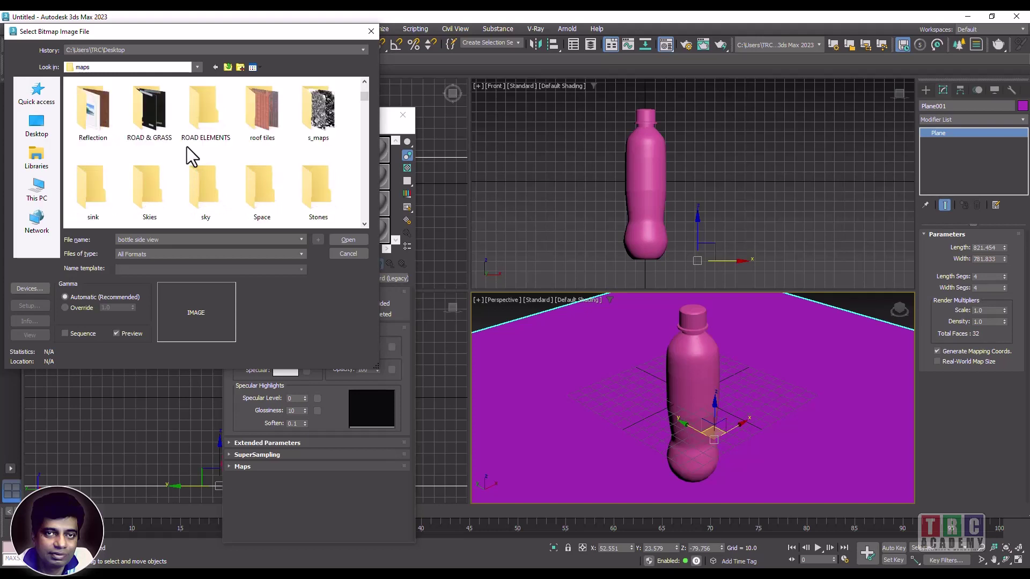
scroll(187, 146, "down", 2)
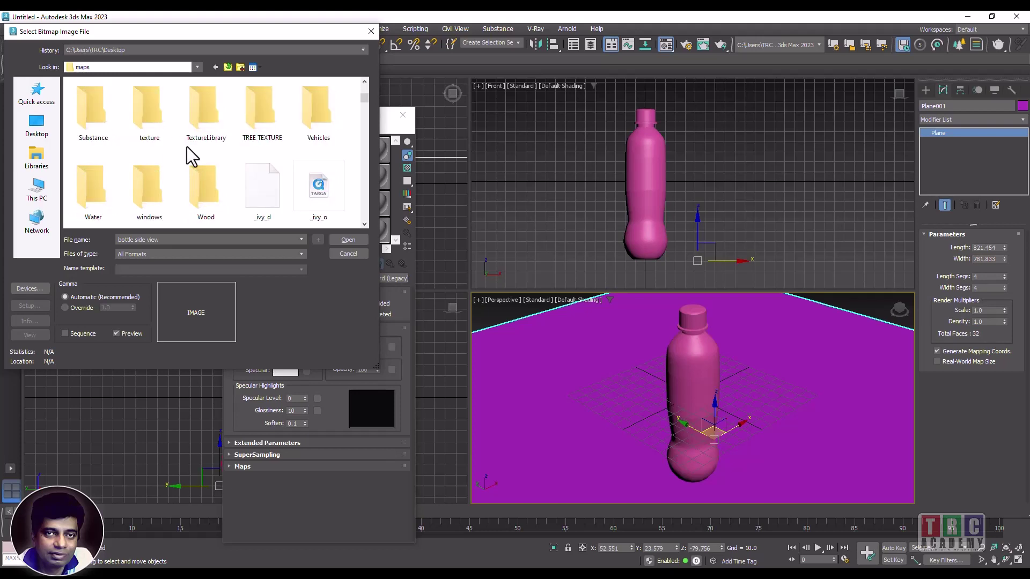
double_click(198, 178)
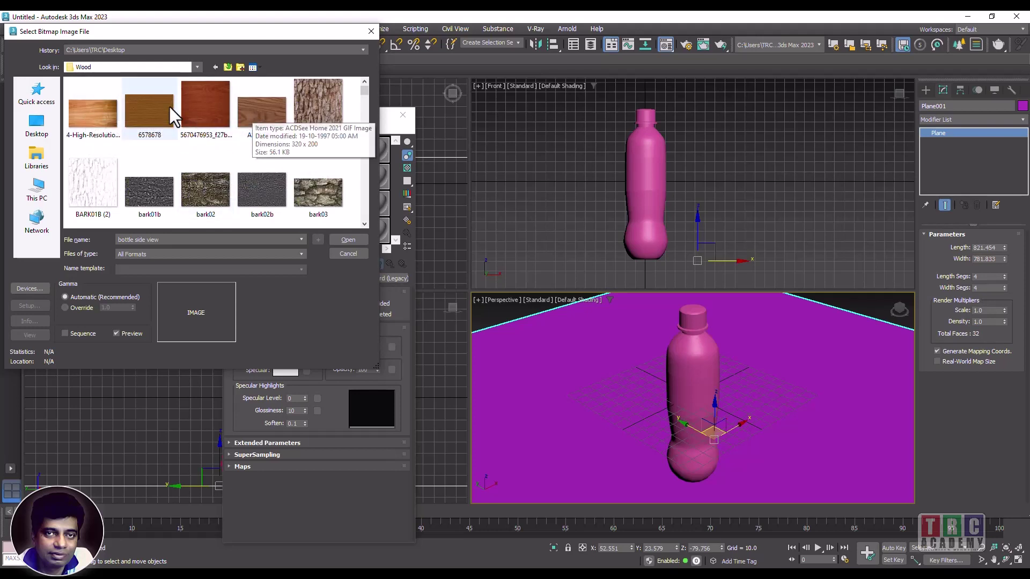
left_click(97, 110)
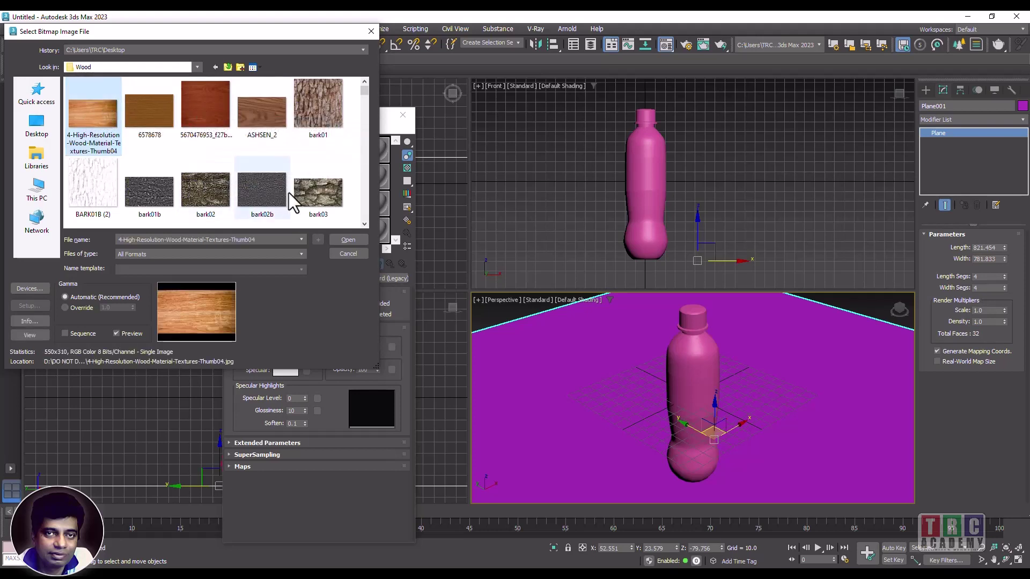
left_click(348, 239)
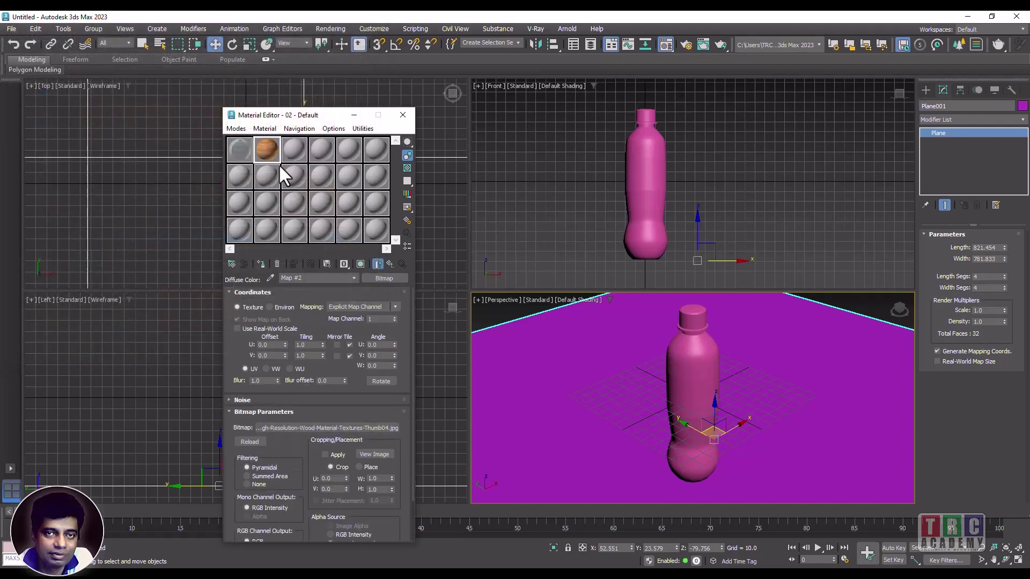
Step: Assign the wood material to the ground plane with its texture shown in the viewport, and put the Material Editor away
left_click(261, 265)
left_click(361, 264)
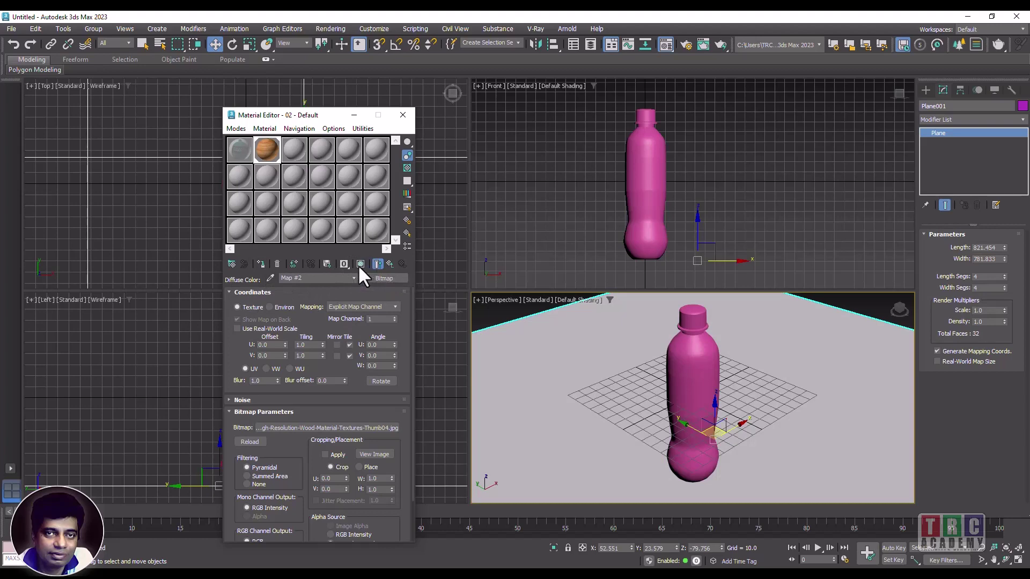
left_click(405, 116)
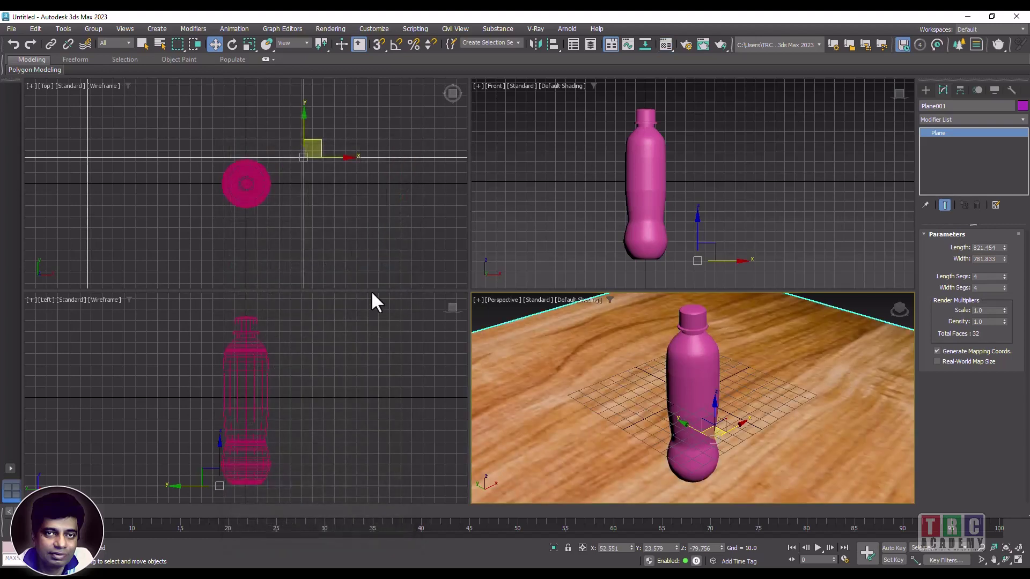
Step: Select the bottle and bring up the choice of material types for the third Material Editor slot
key("m")
left_click(656, 189)
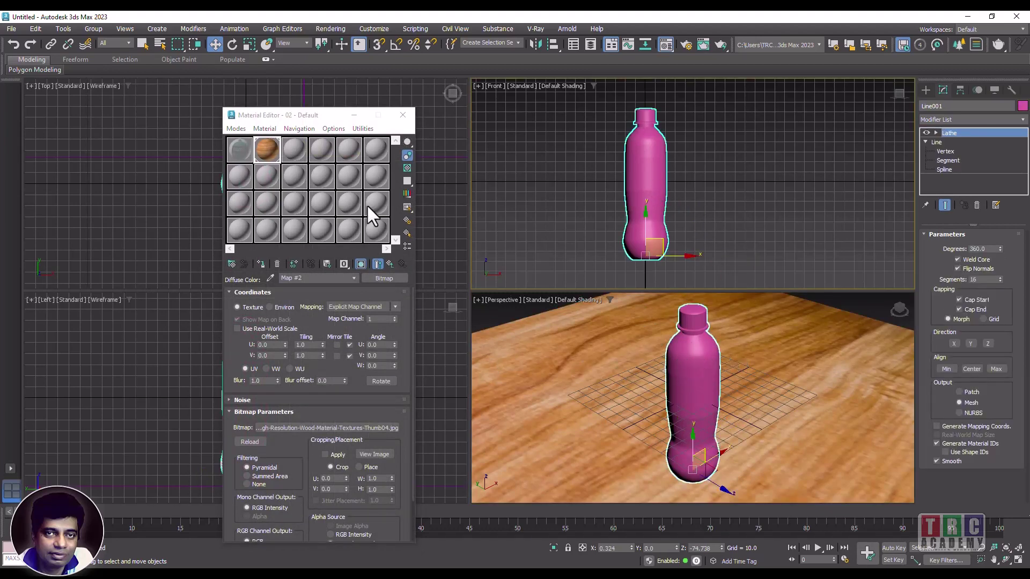
left_click(296, 153)
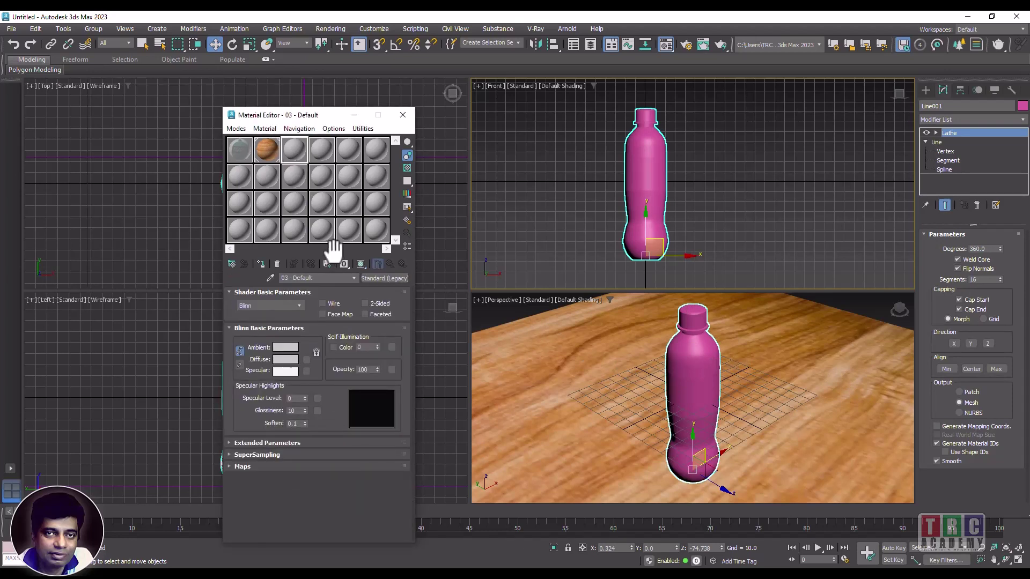
left_click(368, 279)
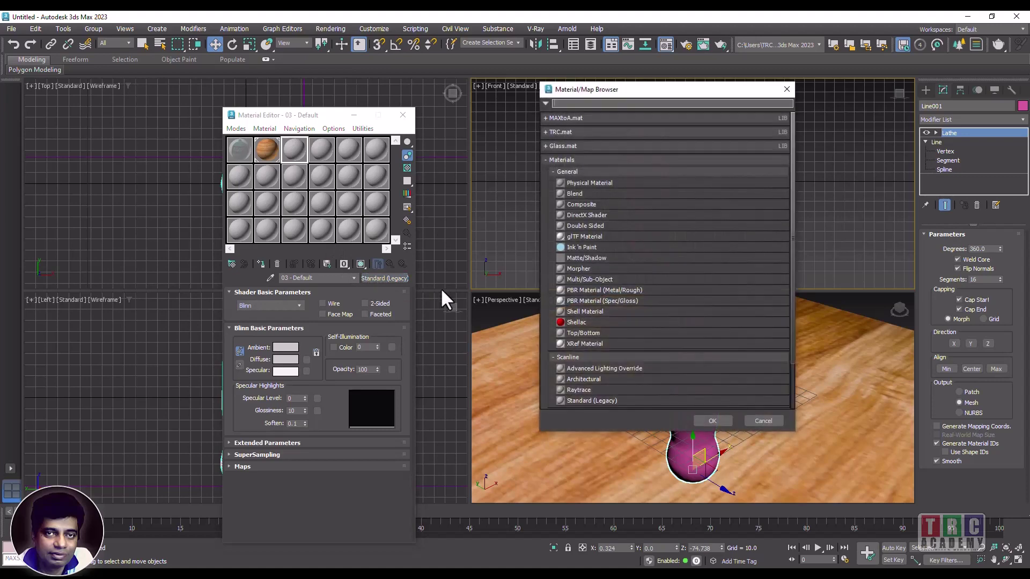
left_click(544, 103)
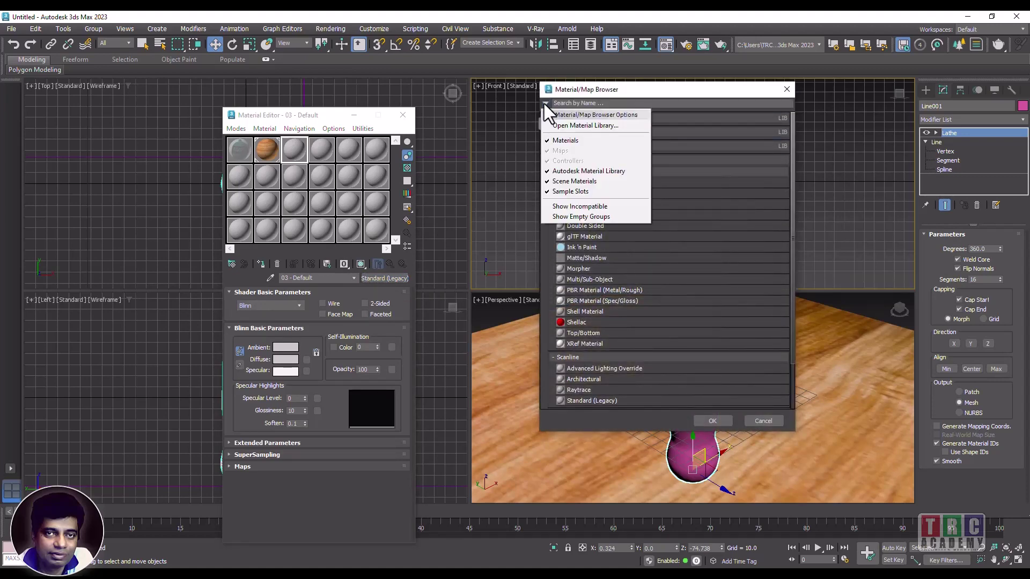
left_click(674, 151)
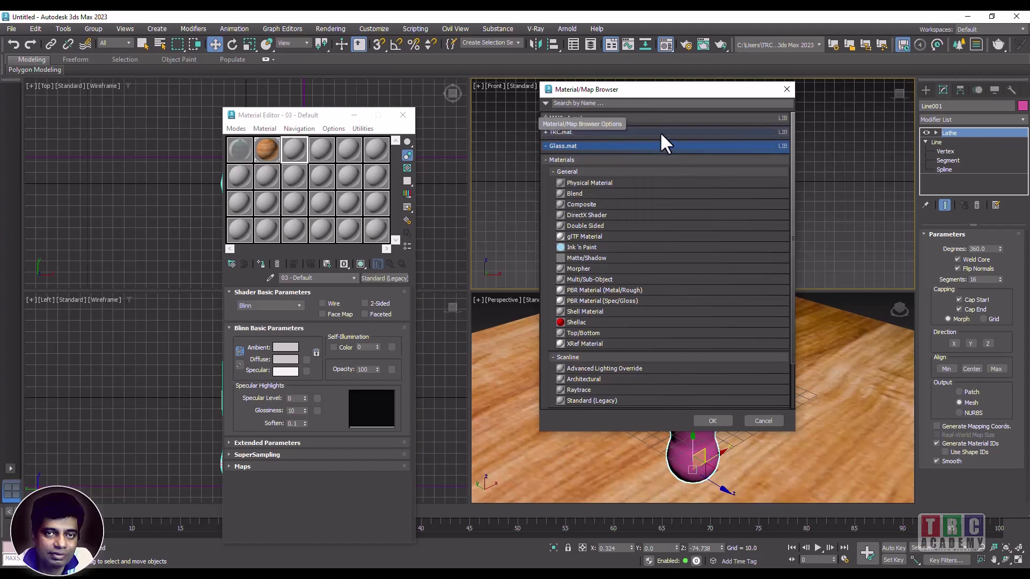
Step: Expand the TRC.mat library and display its materials as large icons
left_click(546, 132)
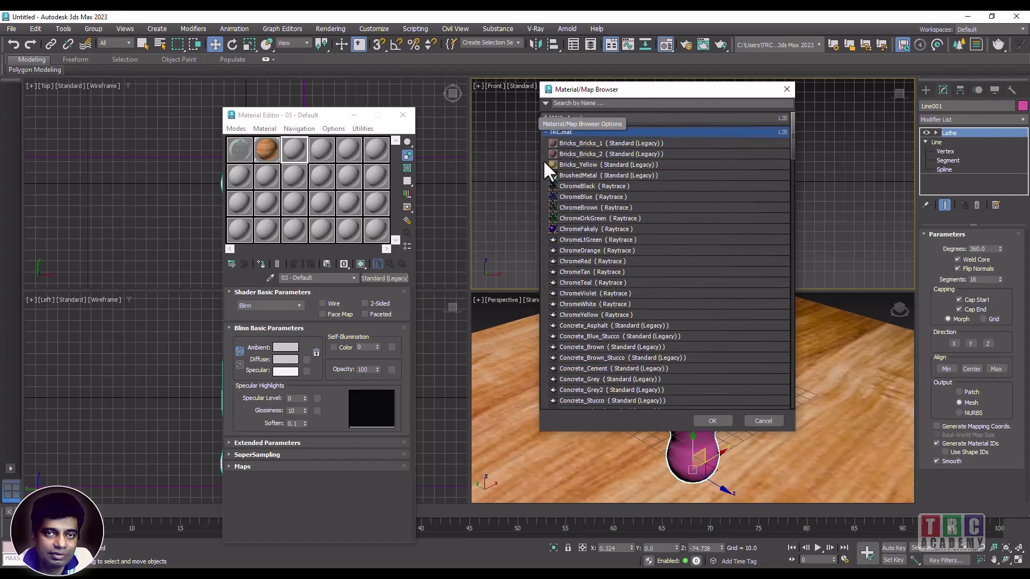
right_click(543, 161)
mouse_move(574, 187)
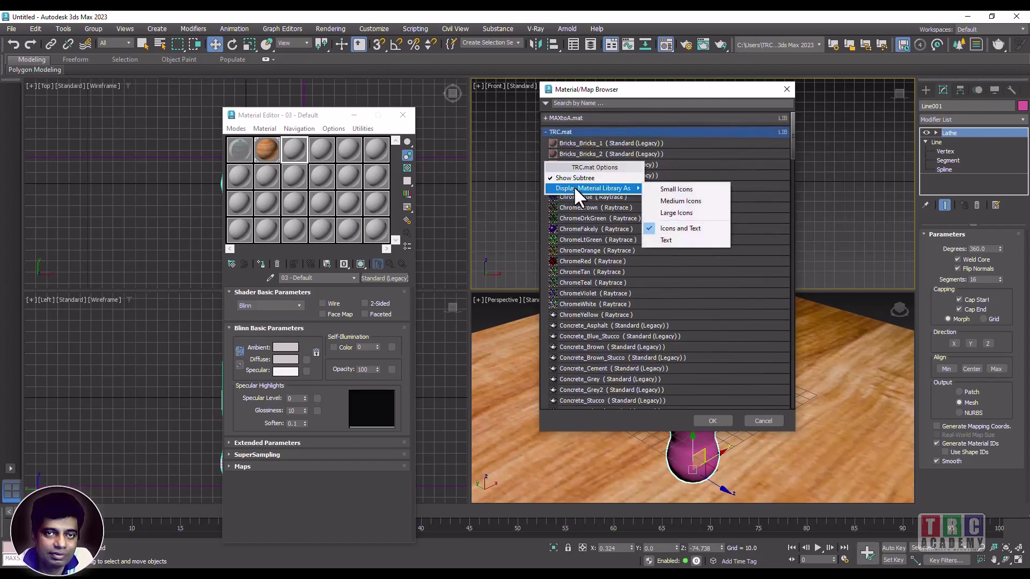
left_click(669, 215)
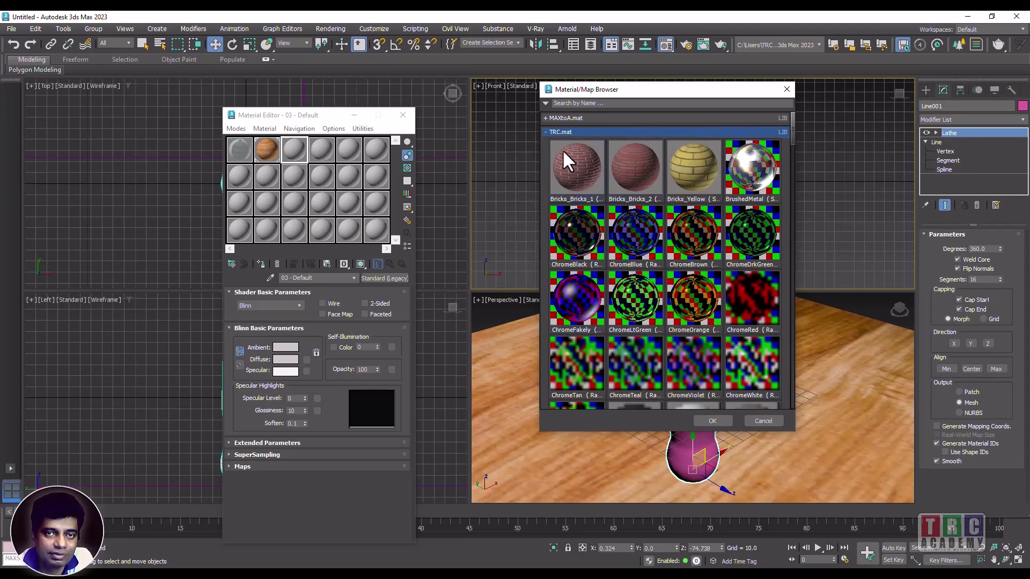
Step: Load the GlassClear raytrace material from the TRC.mat library into the third slot
left_click(546, 102)
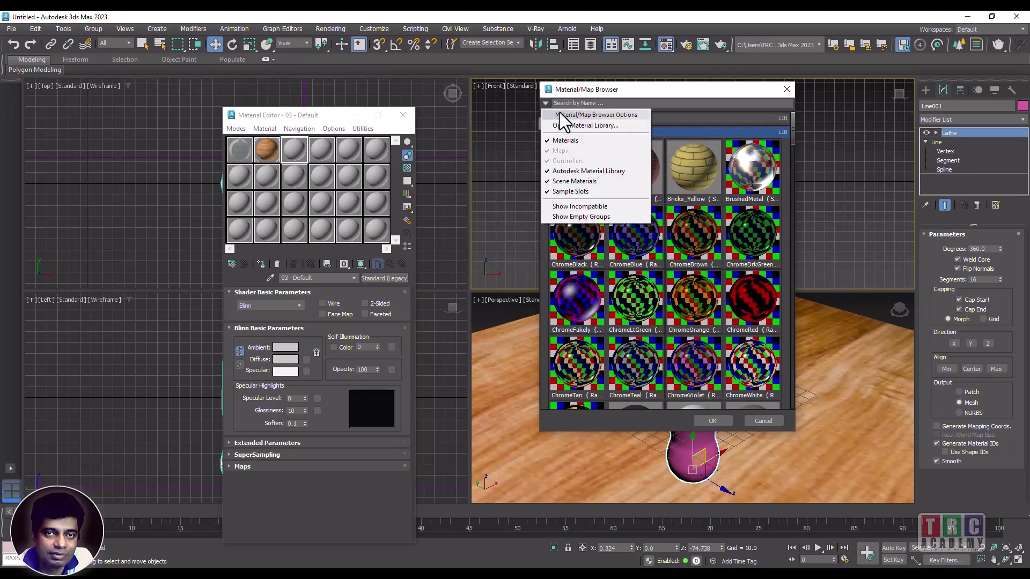
left_click(646, 229)
scroll(607, 236, "down", 5)
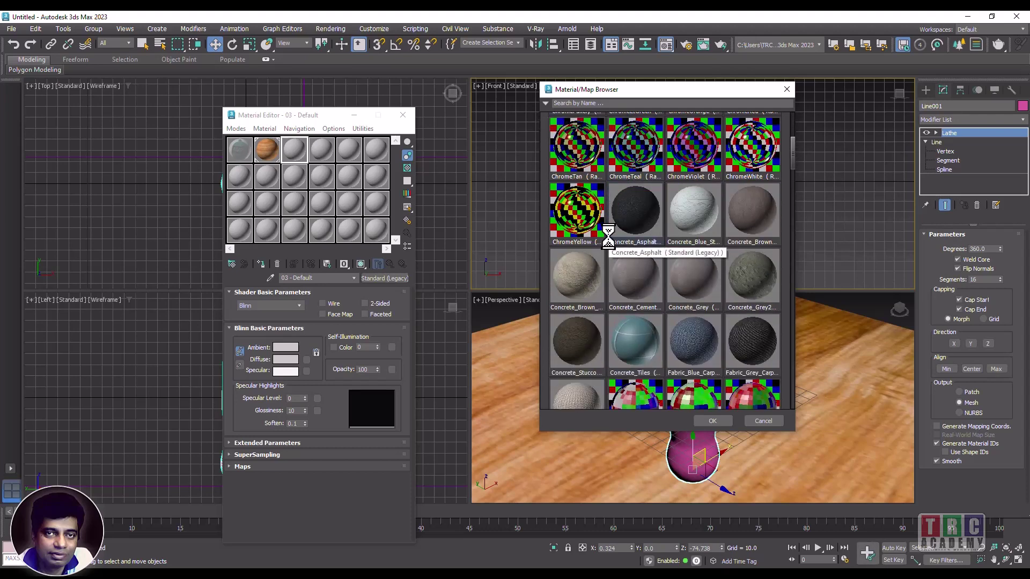
scroll(612, 240, "down", 2)
scroll(653, 239, "down", 2)
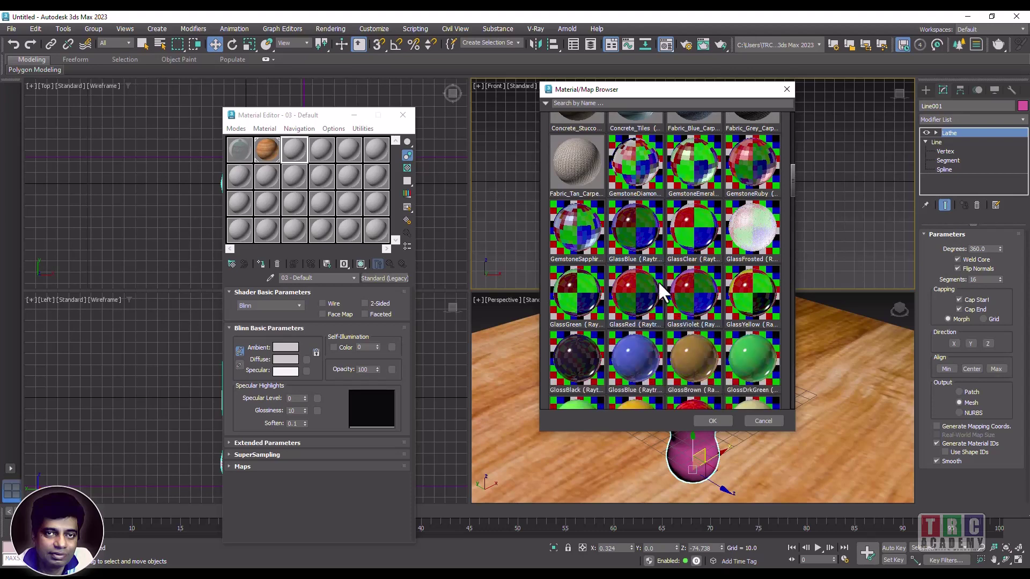
double_click(697, 236)
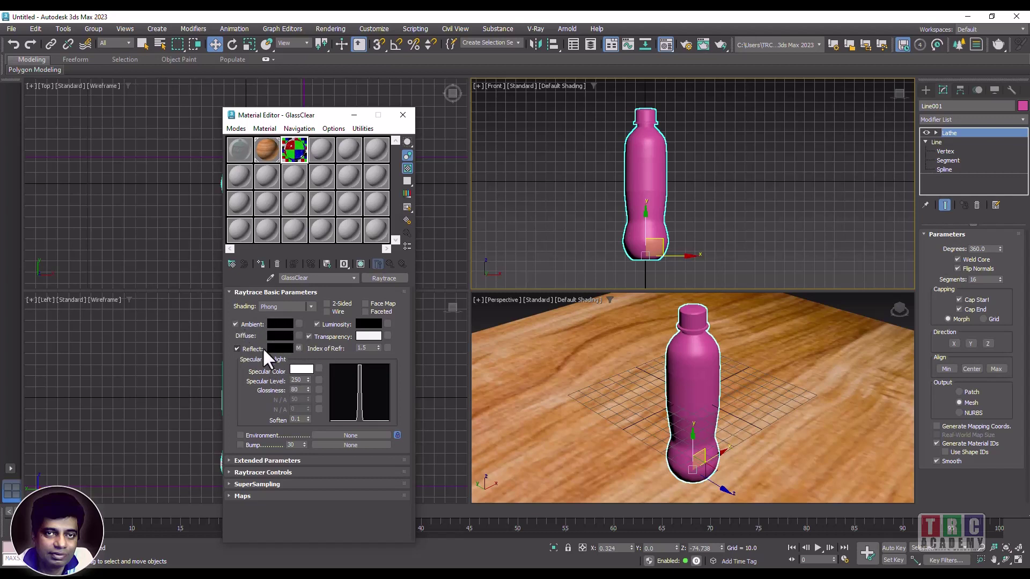
Step: Examine GlassClear in an enlarged preview with and without the checkered background
double_click(294, 153)
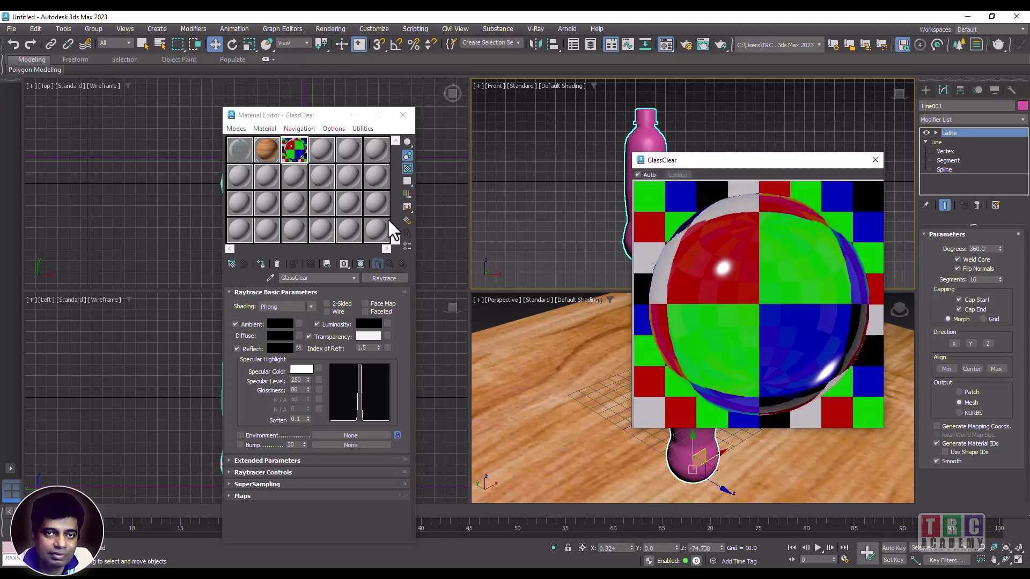
left_click(406, 170)
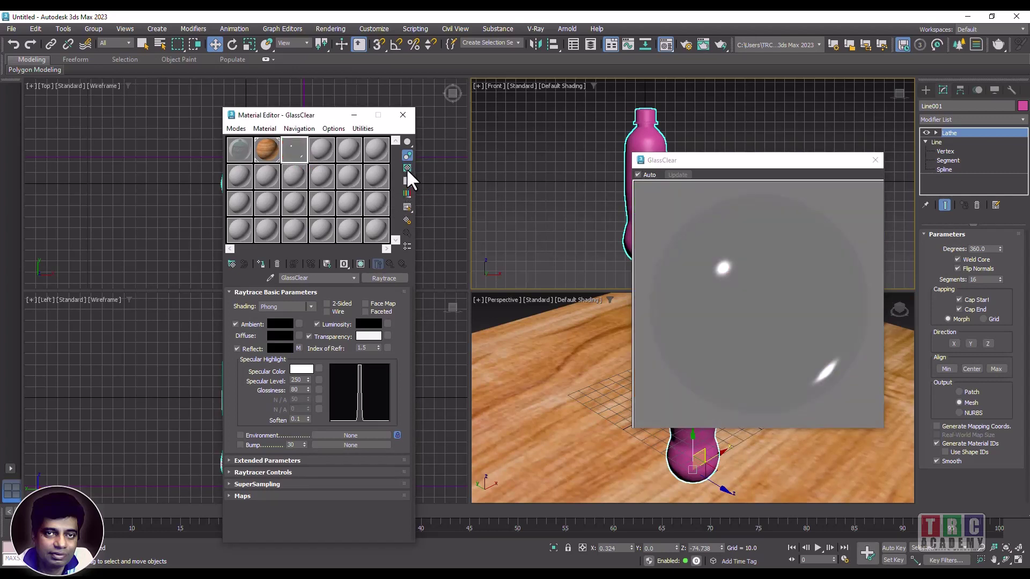
left_click(407, 169)
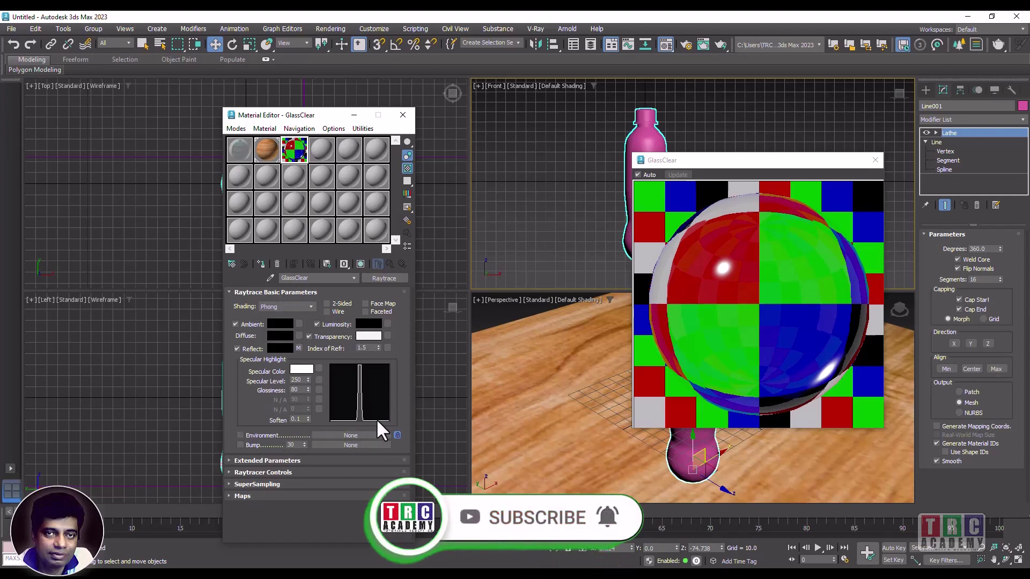
Step: Review GlassClear's extended parameters and the Reflect amount among its maps, and close the enlarged preview
left_click(305, 461)
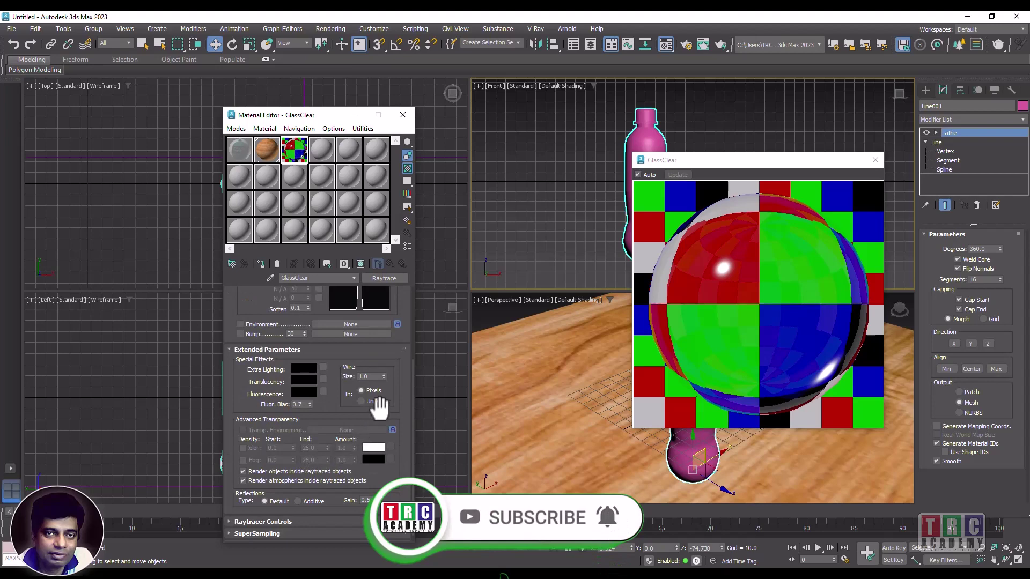
scroll(396, 386, "up", 5)
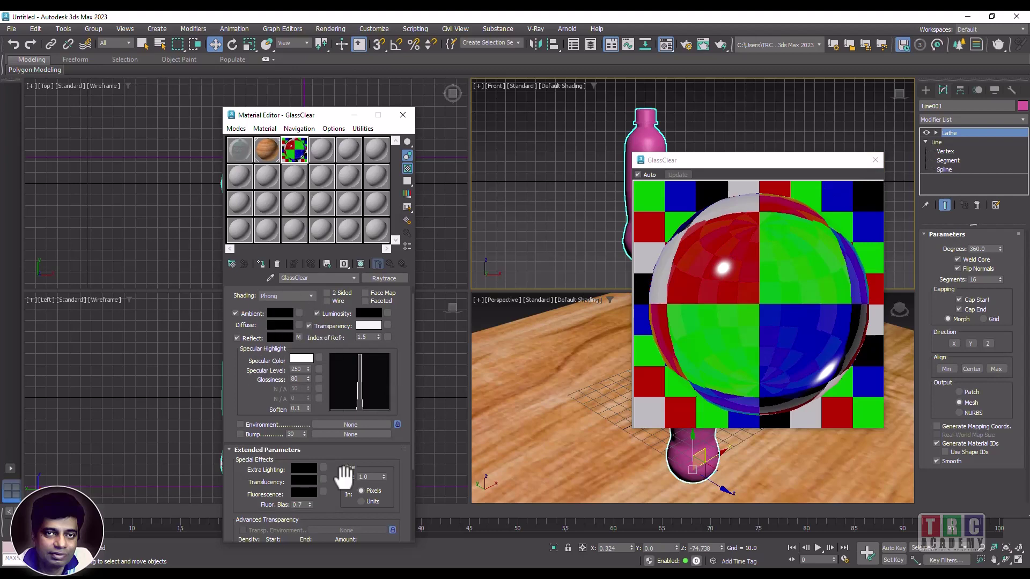
left_click_drag(364, 453, 397, 335)
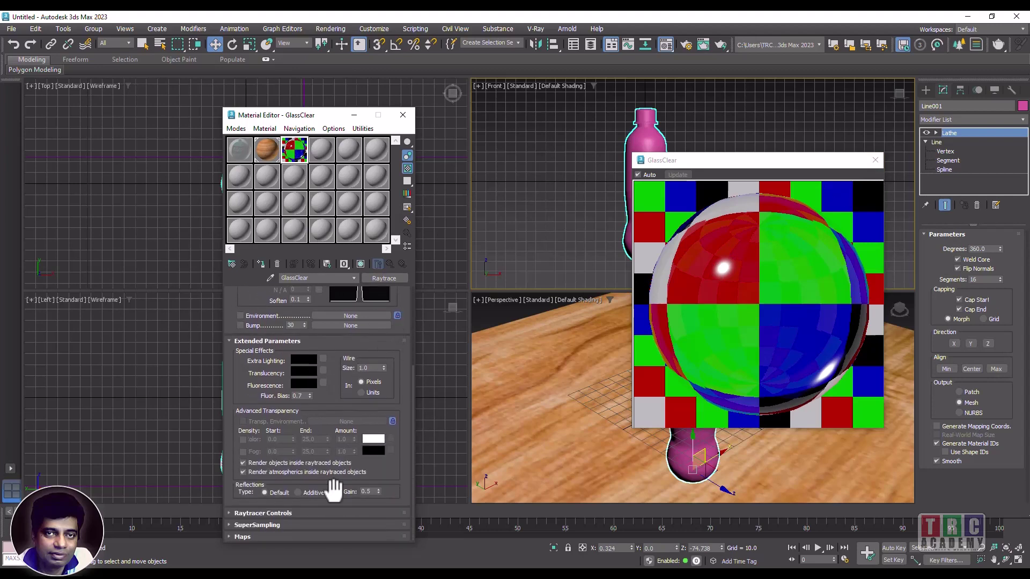
left_click(292, 536)
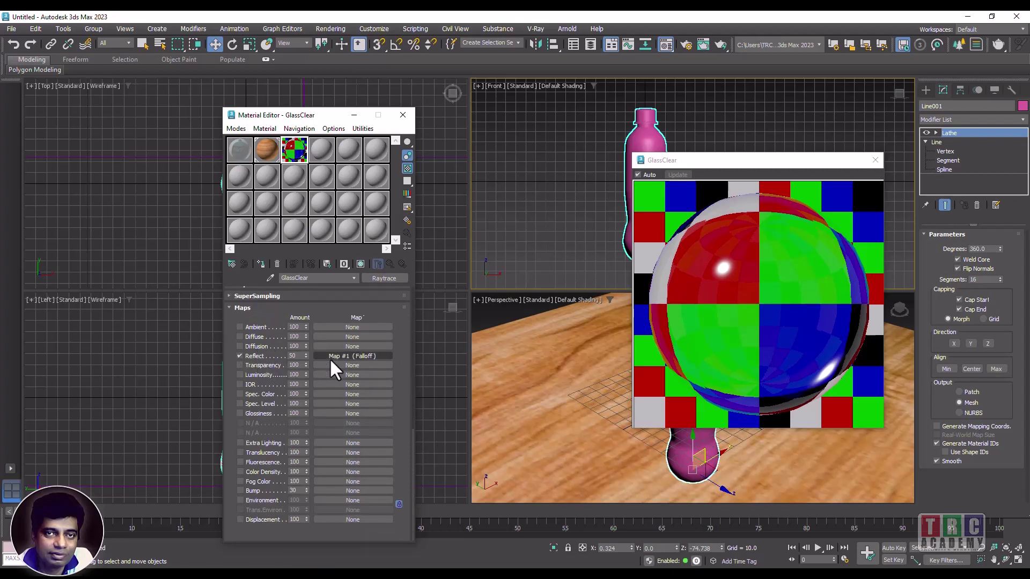
double_click(297, 356)
left_click(875, 160)
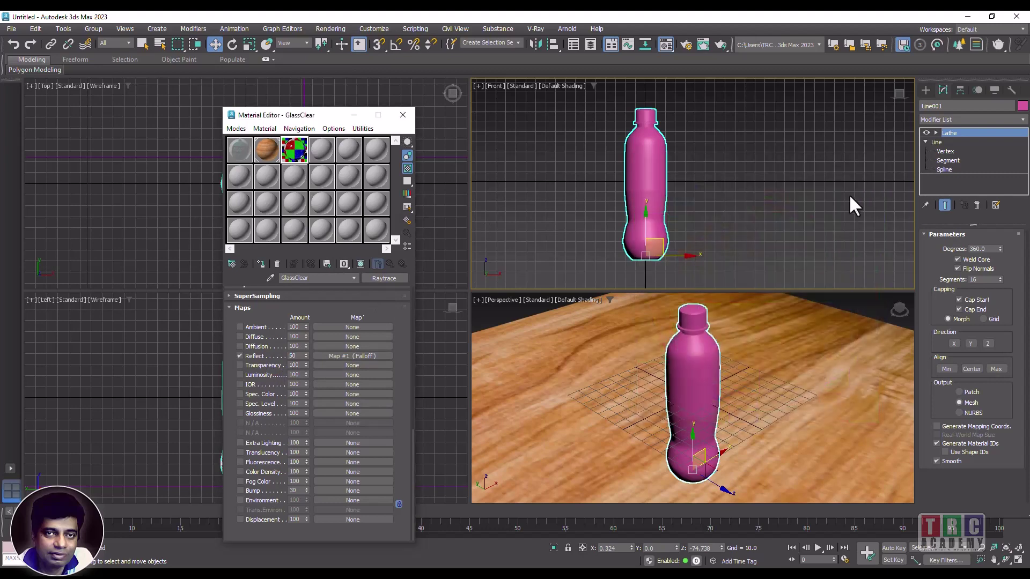
Step: Assign the GlassClear material to the bottle
left_click(261, 264)
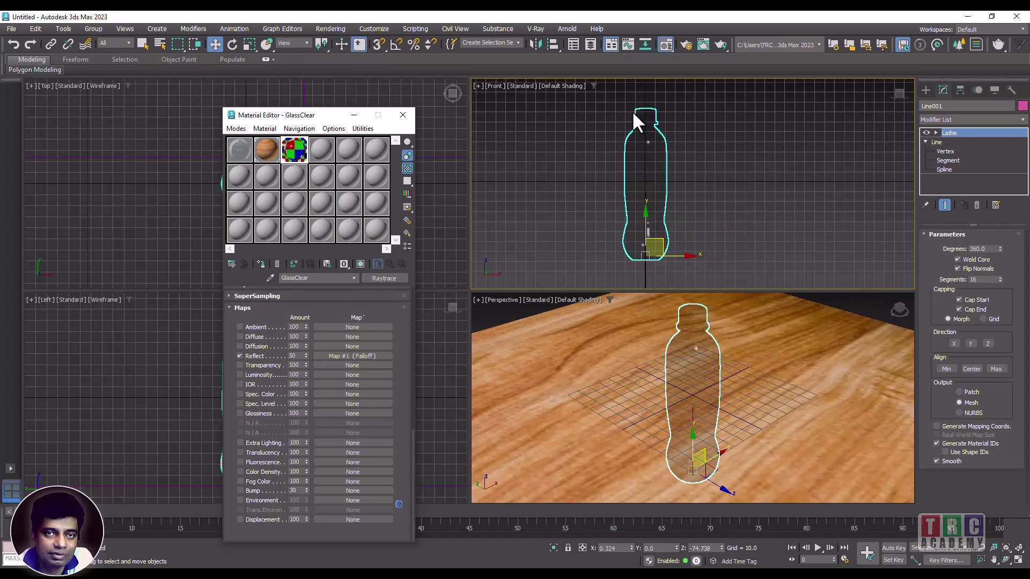
left_click(753, 165)
Step: Convert the lathed bottle to an editable mesh, close the material editor and reselect the bottle
left_click(650, 159)
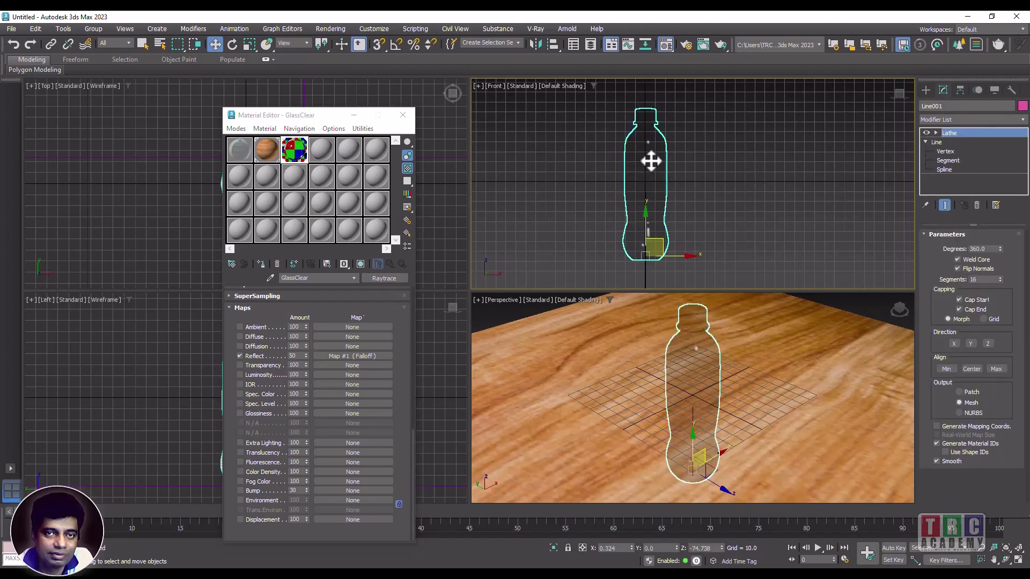
right_click(649, 159)
mouse_move(712, 301)
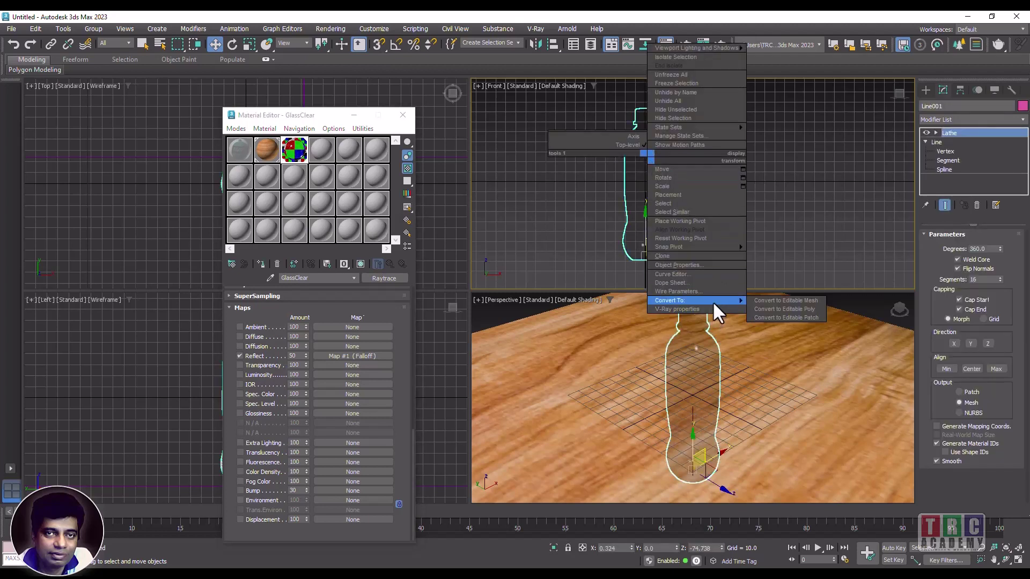
left_click(788, 300)
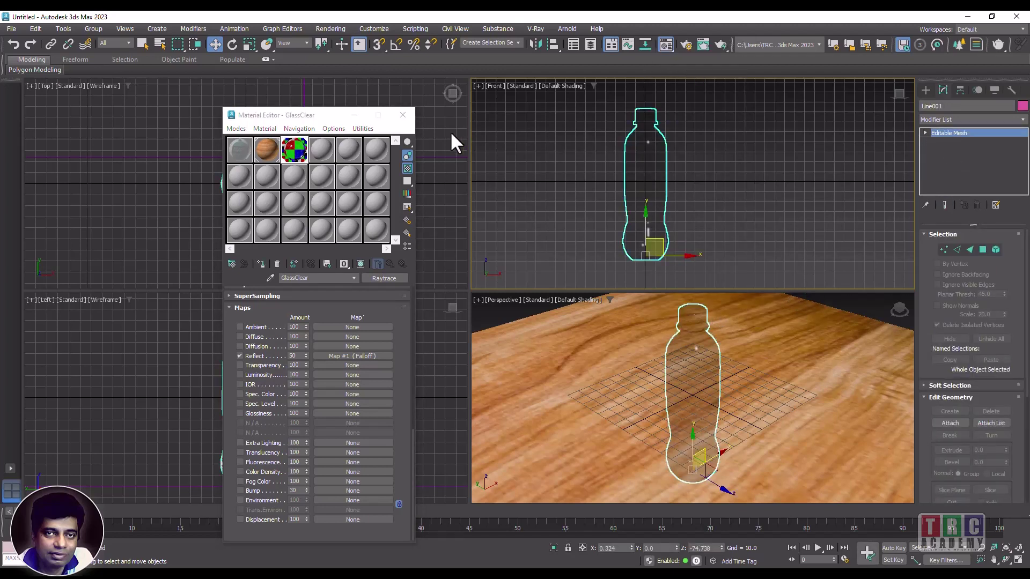
left_click(361, 118)
left_click(624, 177)
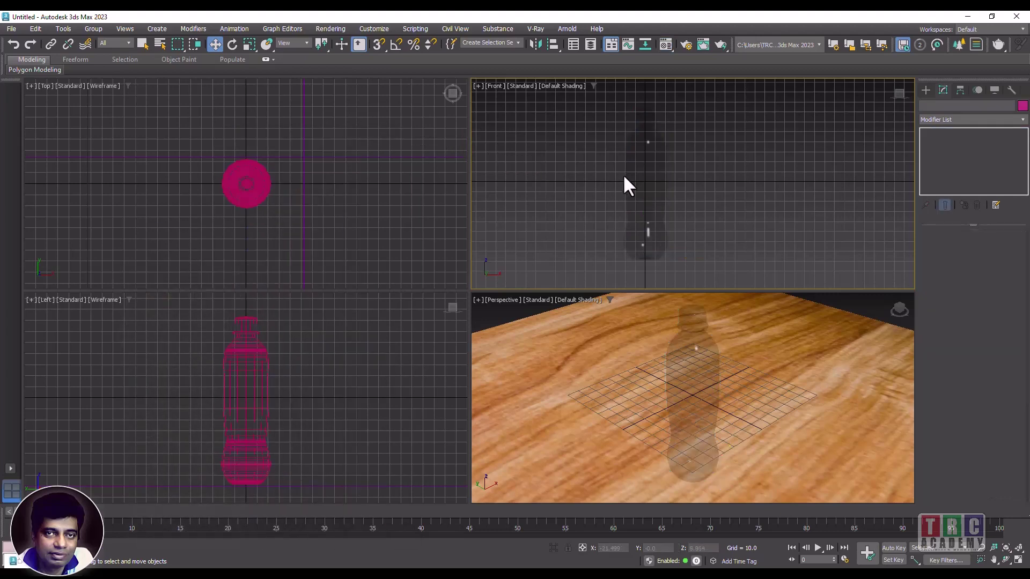
left_click(637, 161)
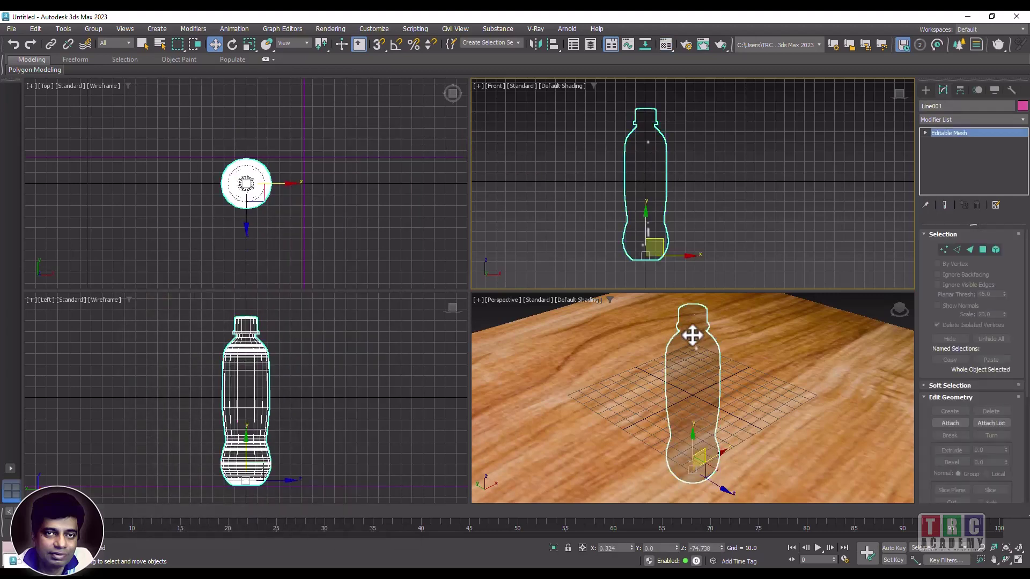
Step: Display the front view in wireframe and enlarge that view to fill the workspace with the bottle selected
left_click(556, 86)
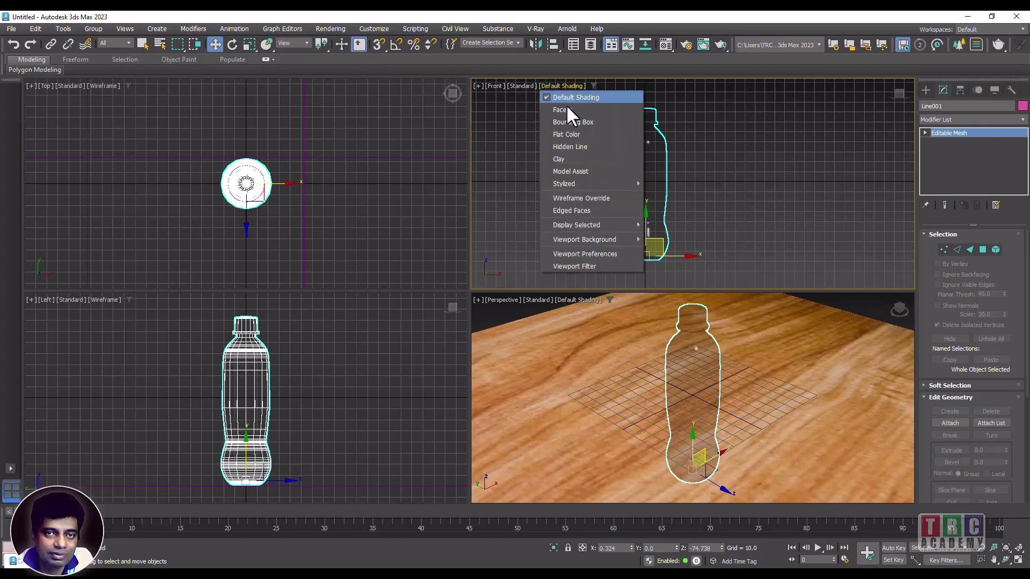
left_click(573, 199)
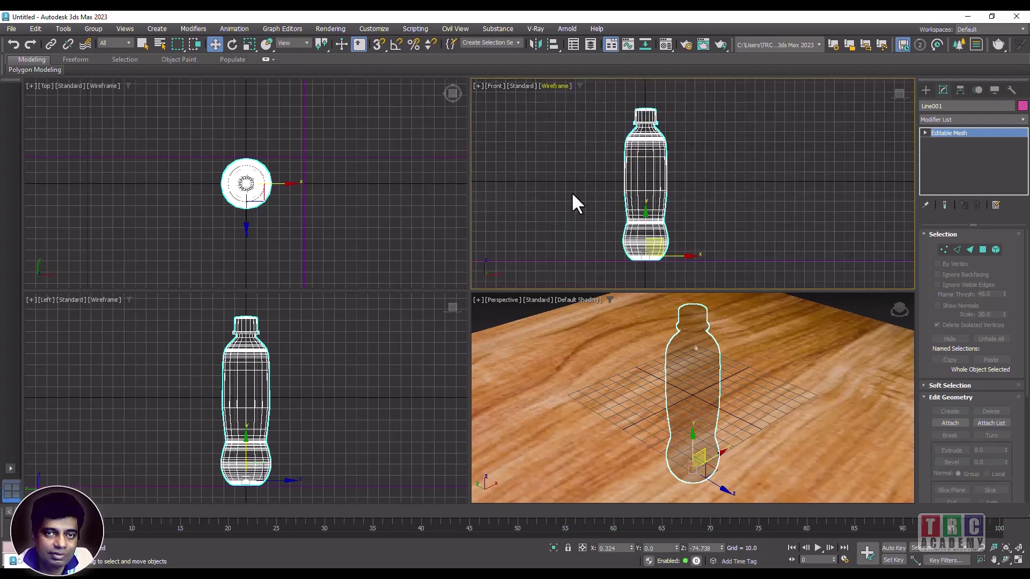
left_click(601, 169)
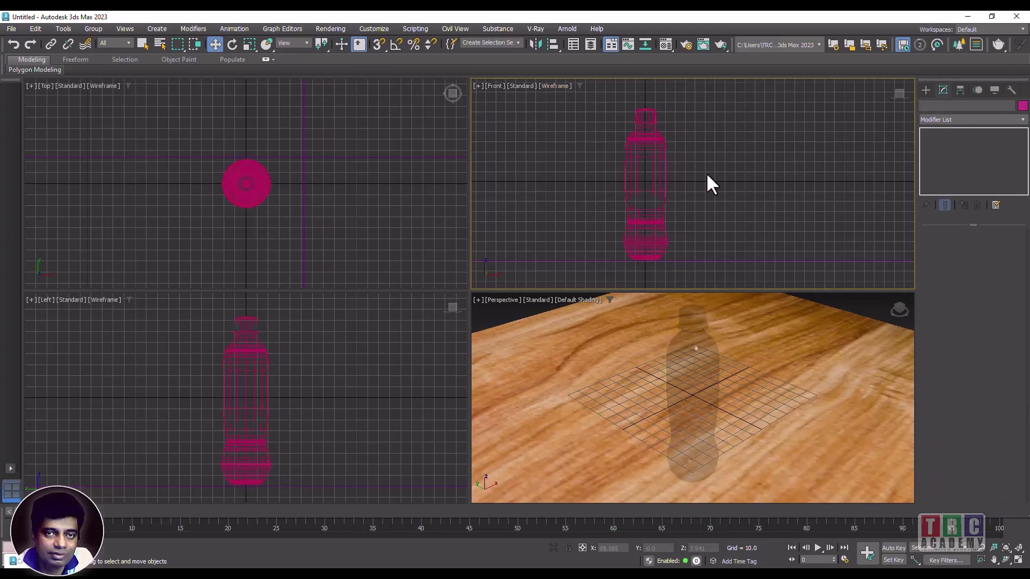
left_click(658, 166)
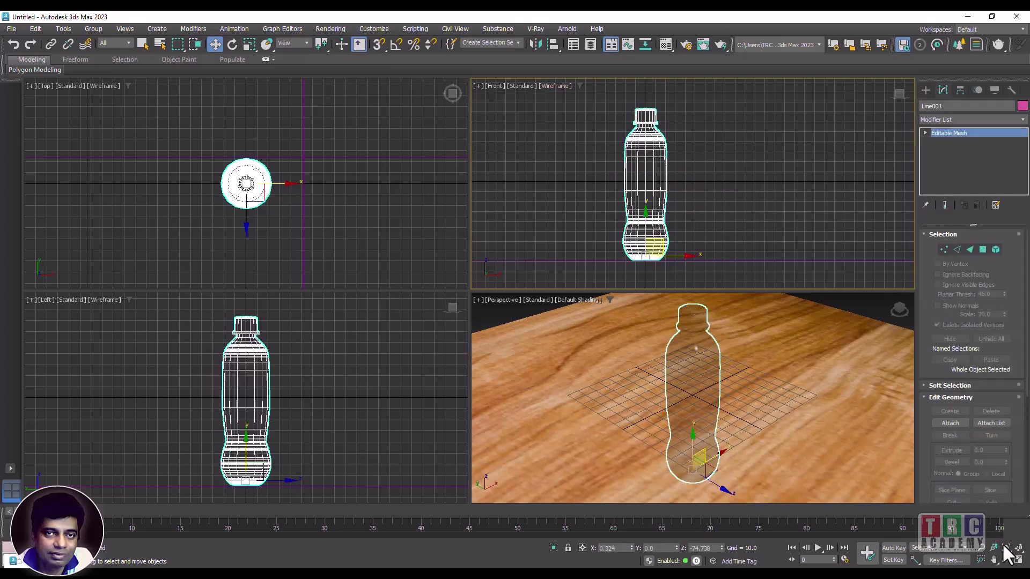
left_click(1019, 560)
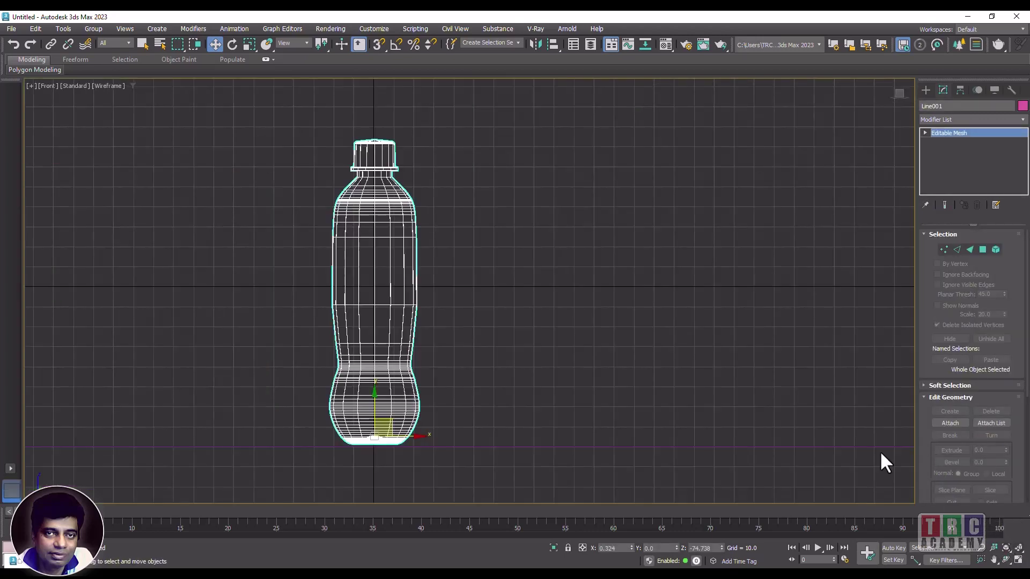
Step: Try to select the bottle's cap at the Element level of the editable mesh
left_click(925, 133)
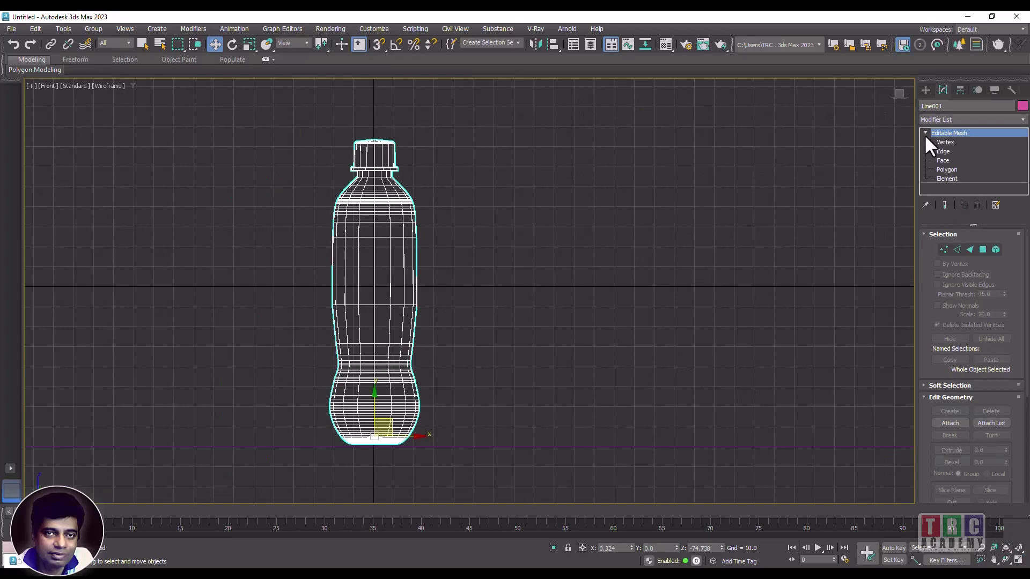
left_click(947, 178)
left_click_drag(339, 134, 413, 170)
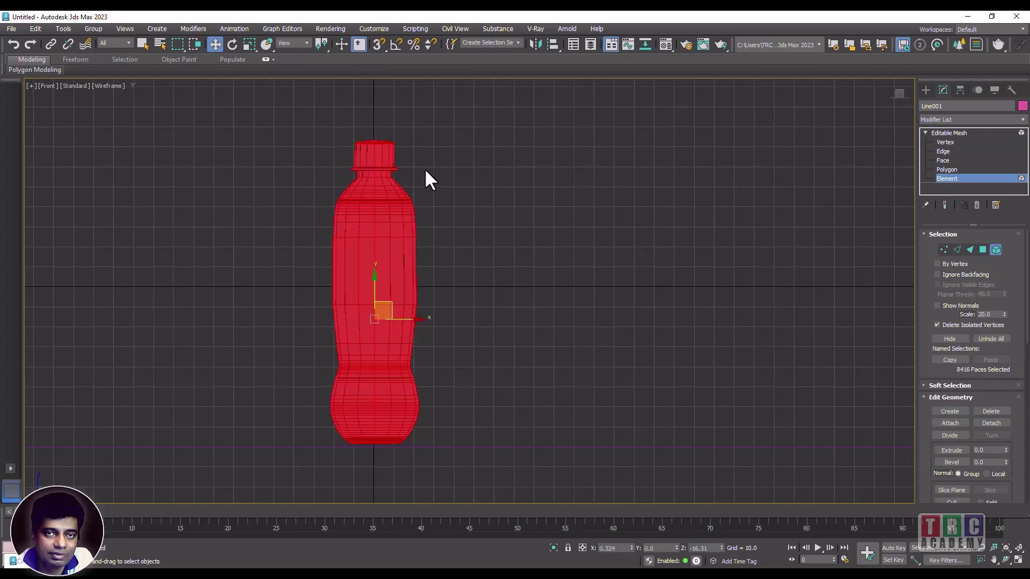
left_click(424, 169)
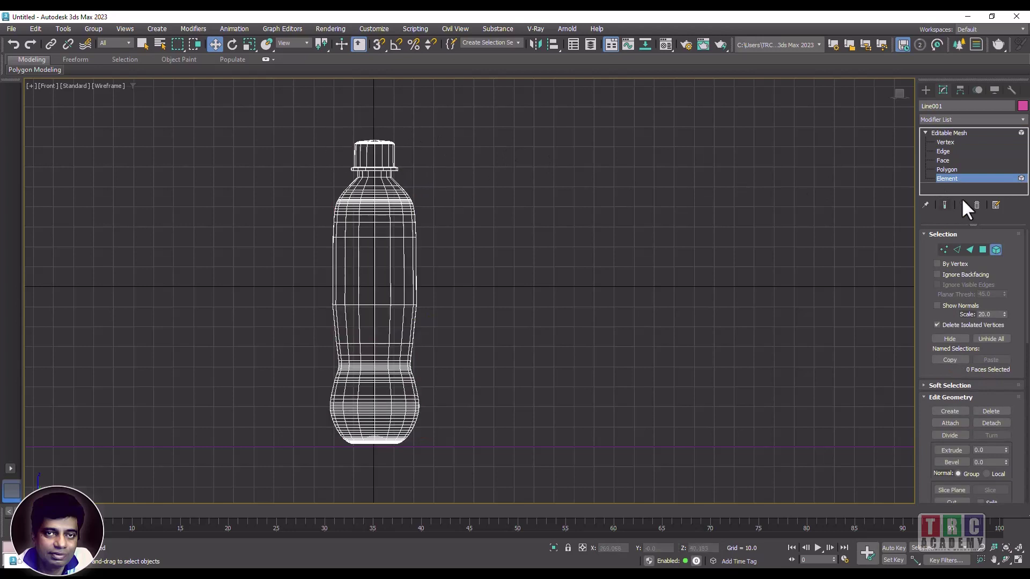
Step: Select all the cap's faces, including its lower rim, at the Polygon level
left_click(947, 170)
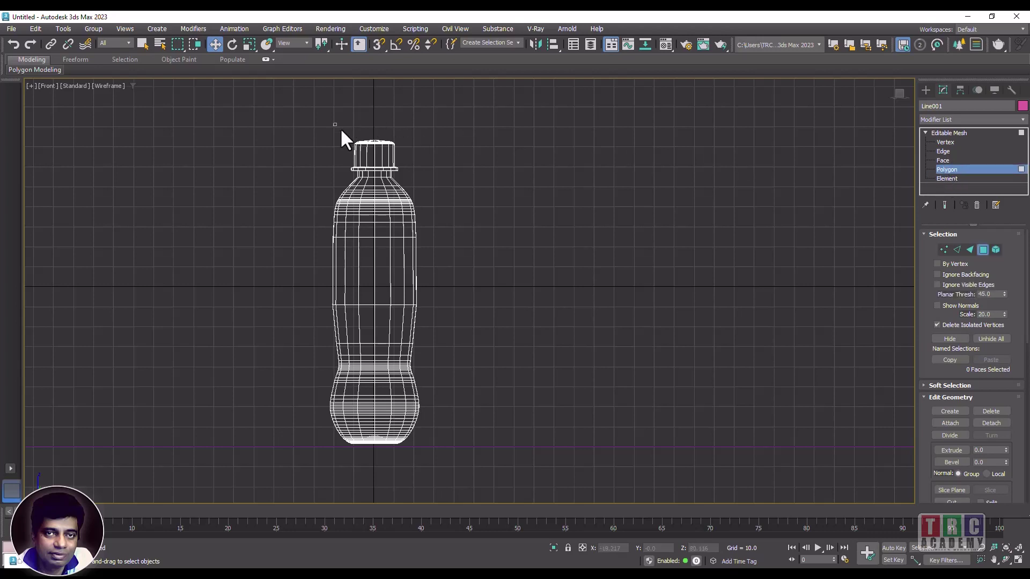
left_click_drag(414, 170, 413, 170)
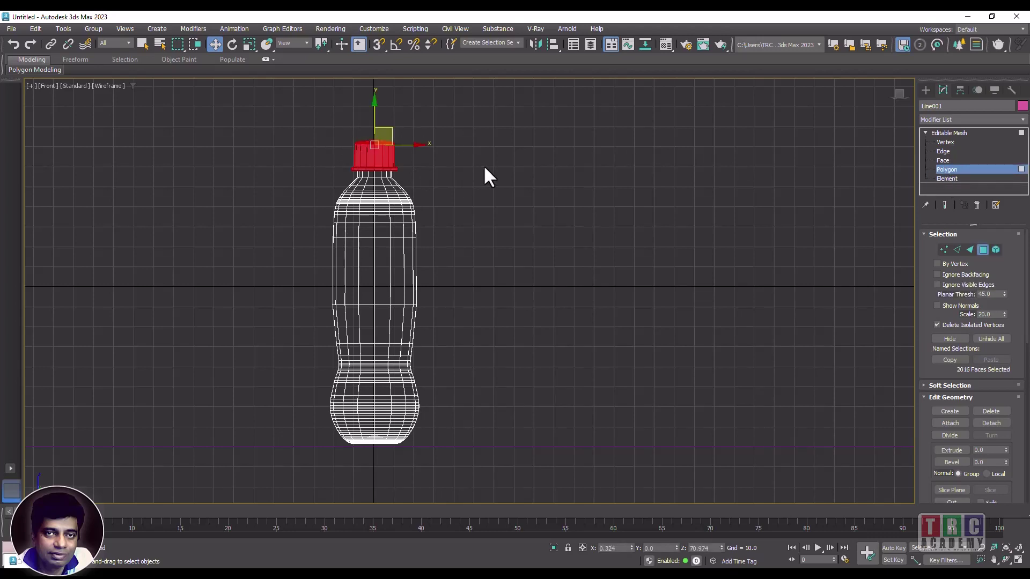
Step: Set the diffuse colour of the unused material in the fourth slot to a saturated deep blue
key("m")
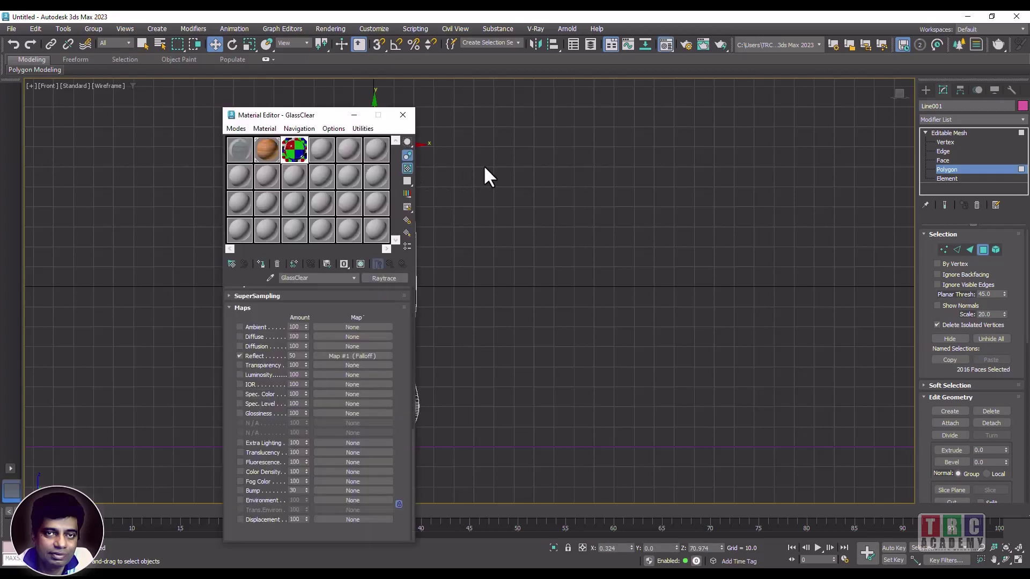
left_click(324, 151)
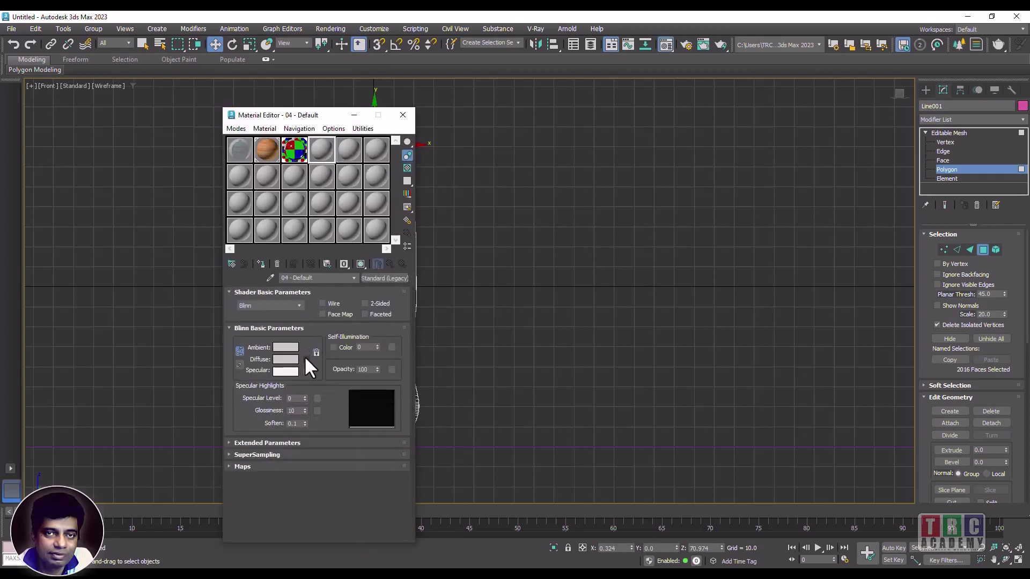
left_click(306, 358)
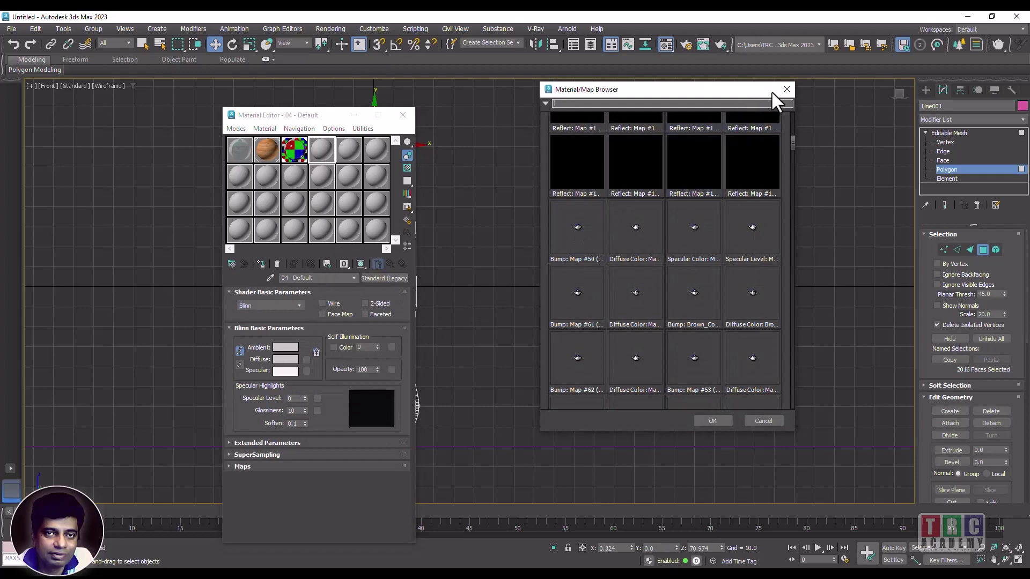
left_click(787, 89)
left_click(282, 359)
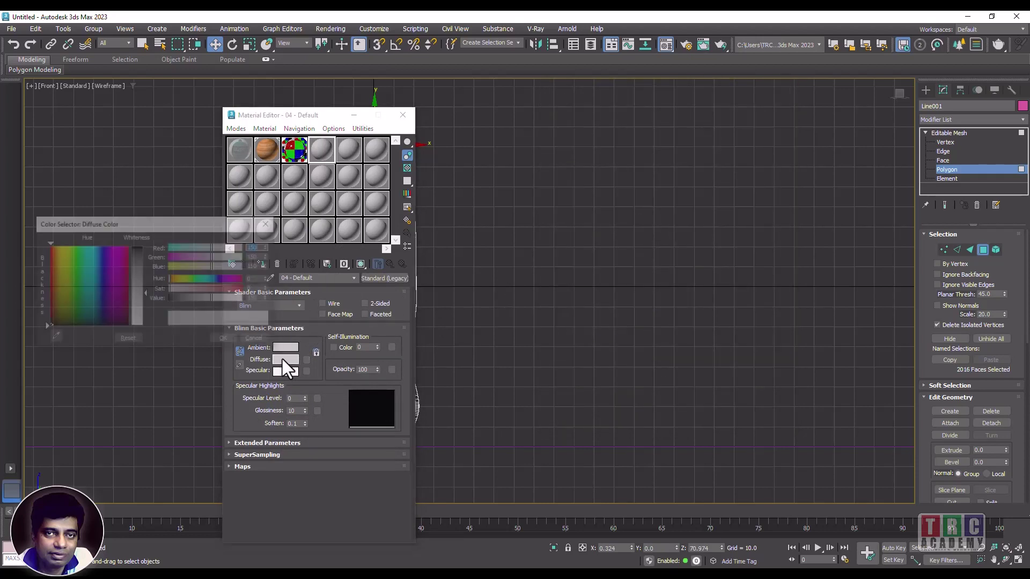
left_click(101, 267)
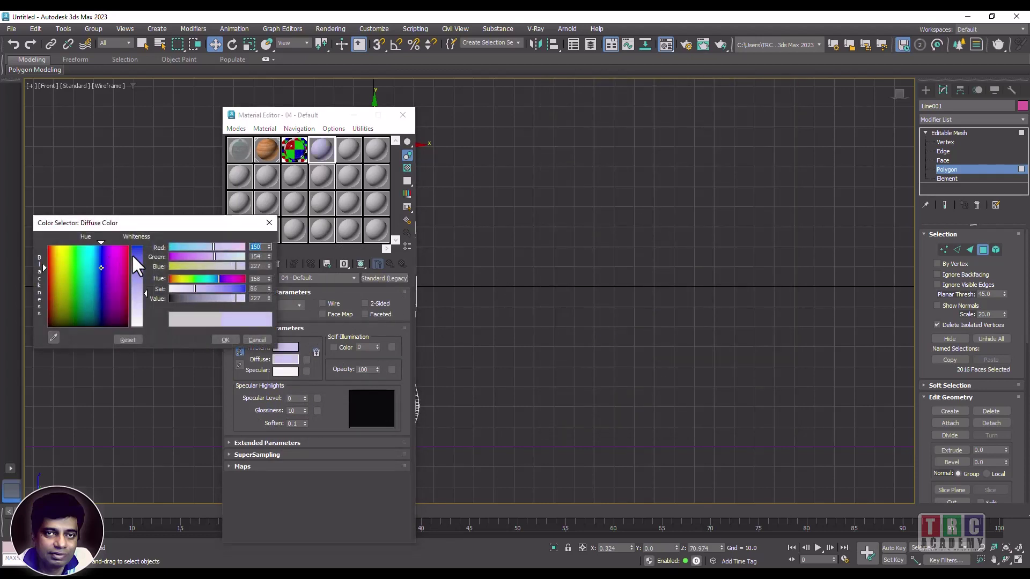
mouse_move(134, 253)
left_mouse_down()
mouse_move(136, 245)
mouse_move(101, 289)
mouse_move(102, 277)
left_mouse_up()
left_click(226, 339)
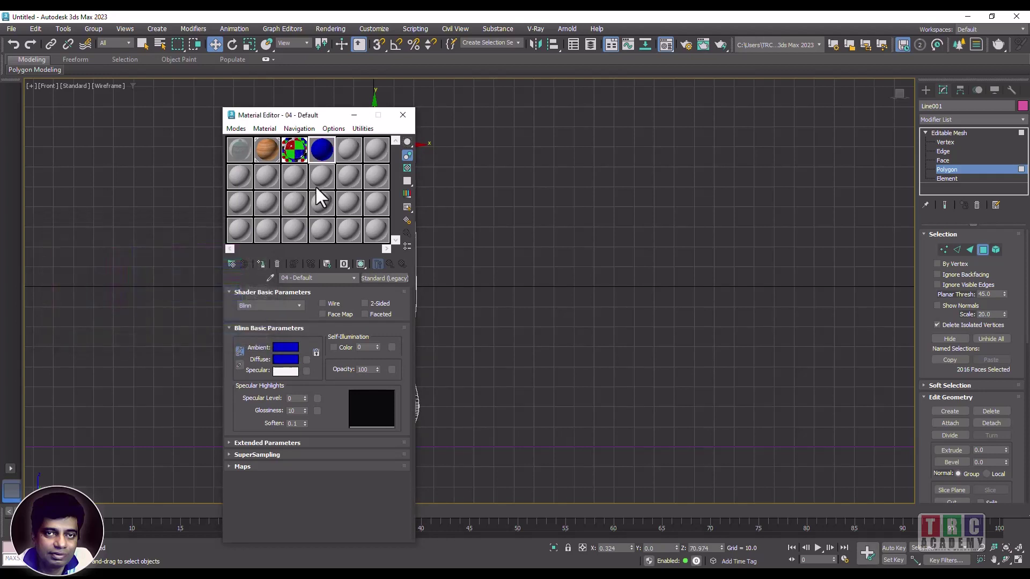
Step: Give the blue material a specular level of 55 and glossiness of 19, and assign it to the selected cap polygons
mouse_move(304, 396)
left_mouse_down()
mouse_move(291, 361)
mouse_move(305, 399)
left_mouse_up()
left_click_drag(316, 120, 636, 149)
left_click(591, 288)
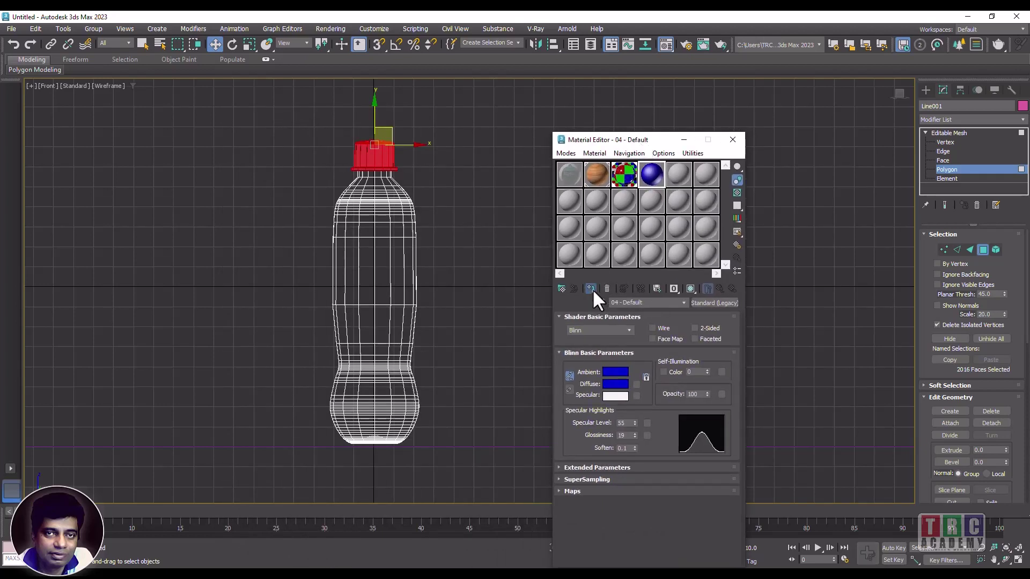
Step: Close the Material Editor and return to the four-viewport layout with the cap polygons deselected
left_click(733, 140)
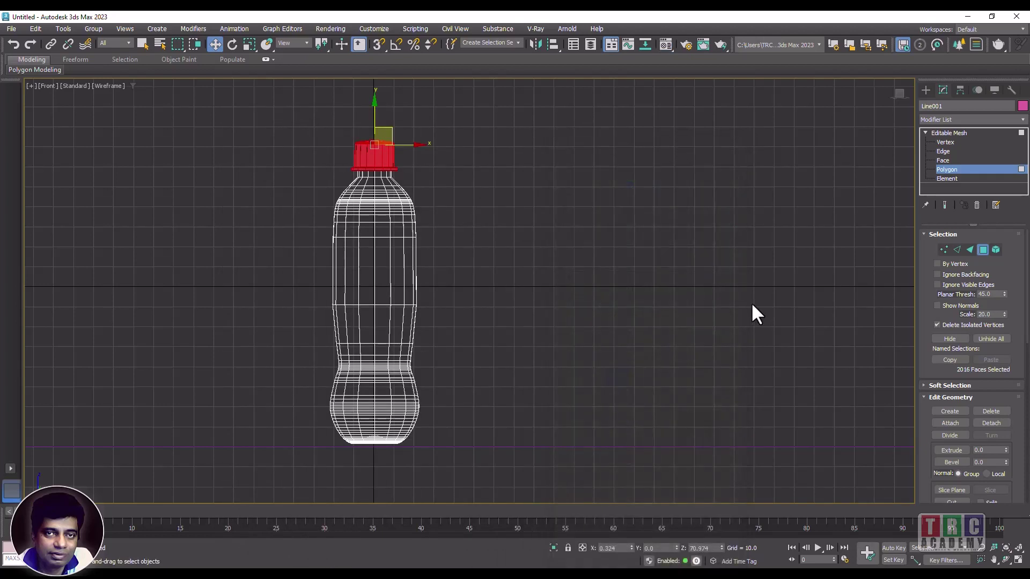
left_click(1018, 560)
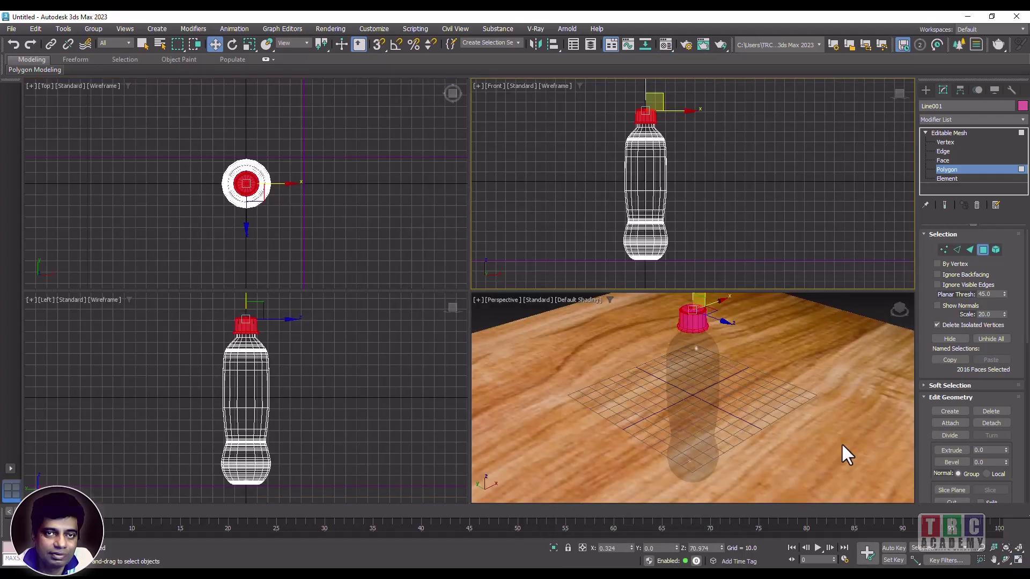
left_click(508, 321)
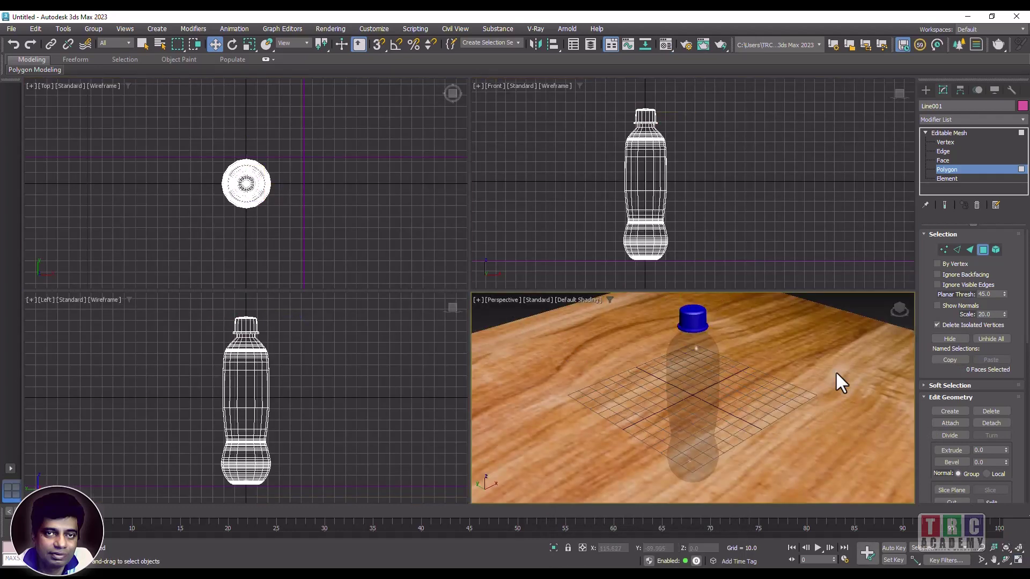
Step: Create a Standard Omni light in the Front view, above and to the right of the bottle cap
left_click(926, 90)
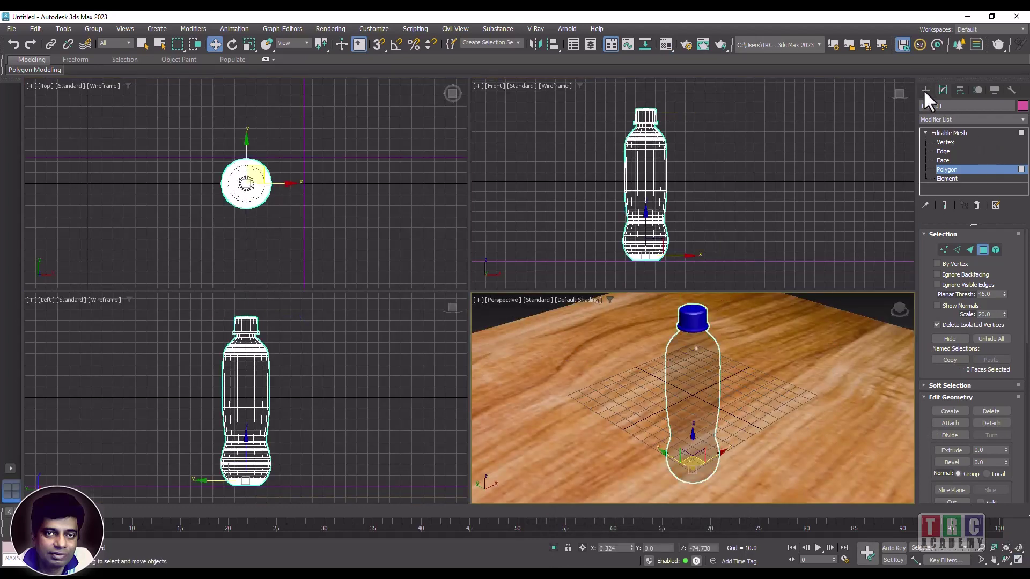
left_click(953, 107)
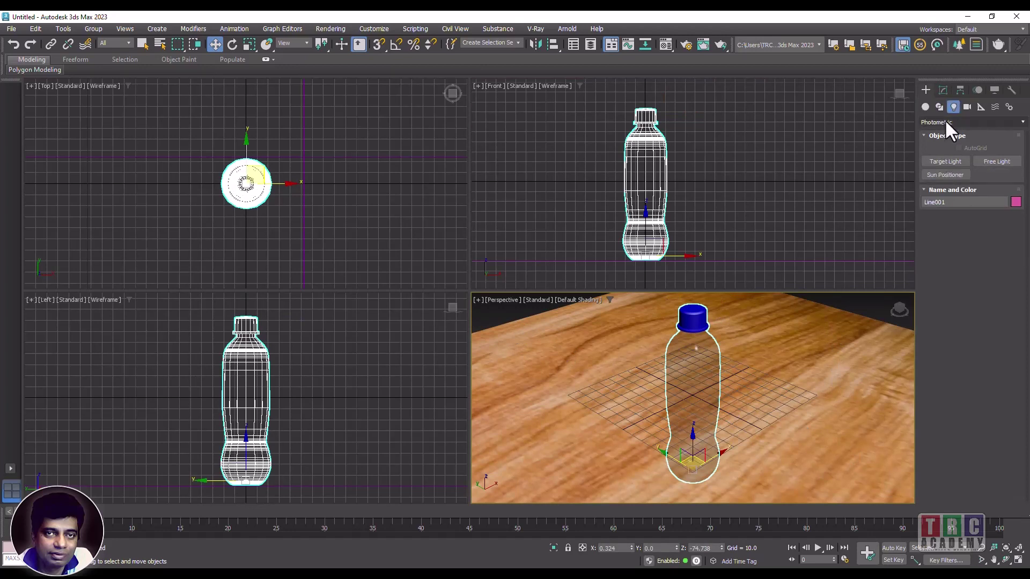
left_click(945, 117)
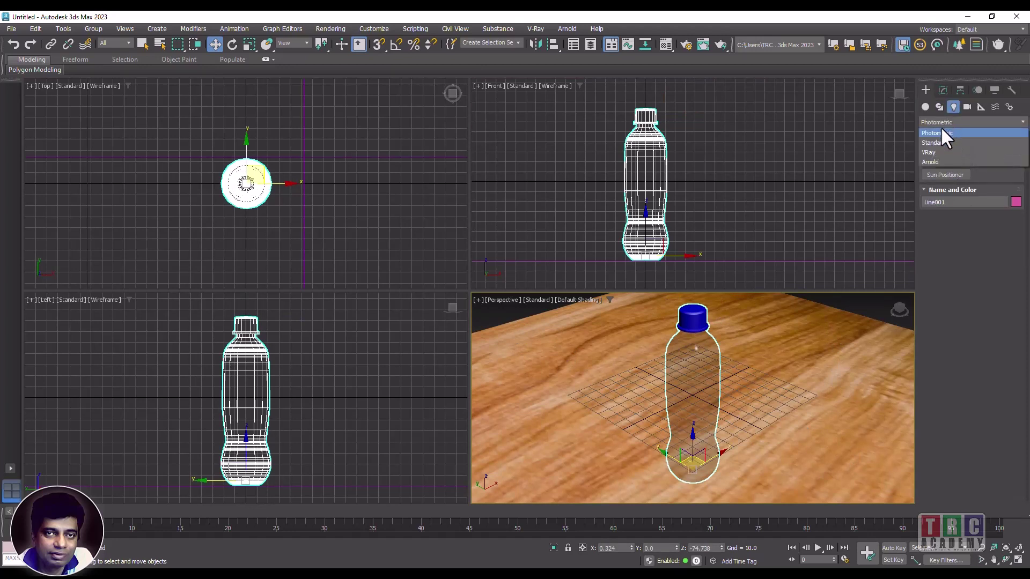
left_click(938, 136)
left_click(943, 185)
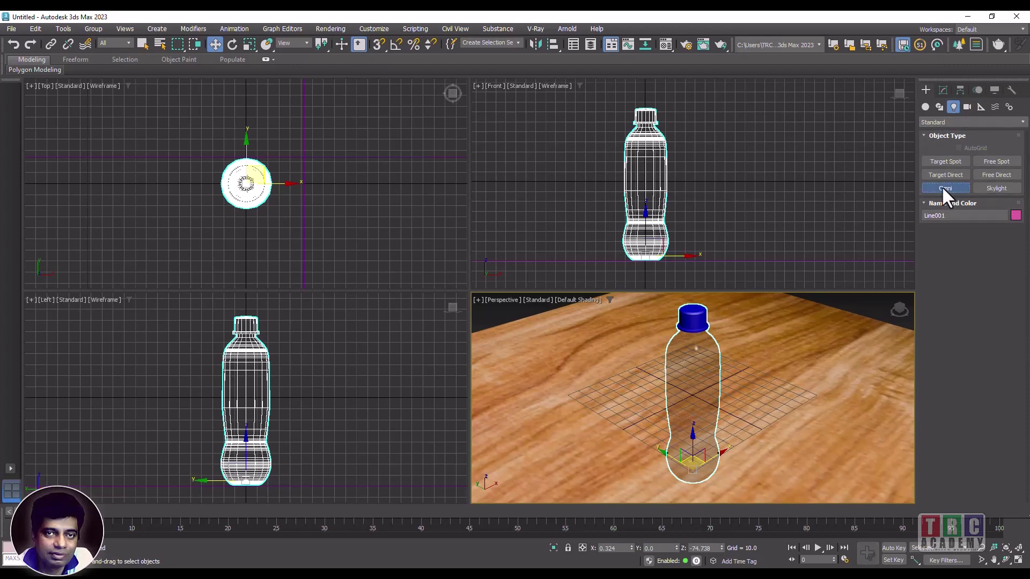
left_click(741, 90)
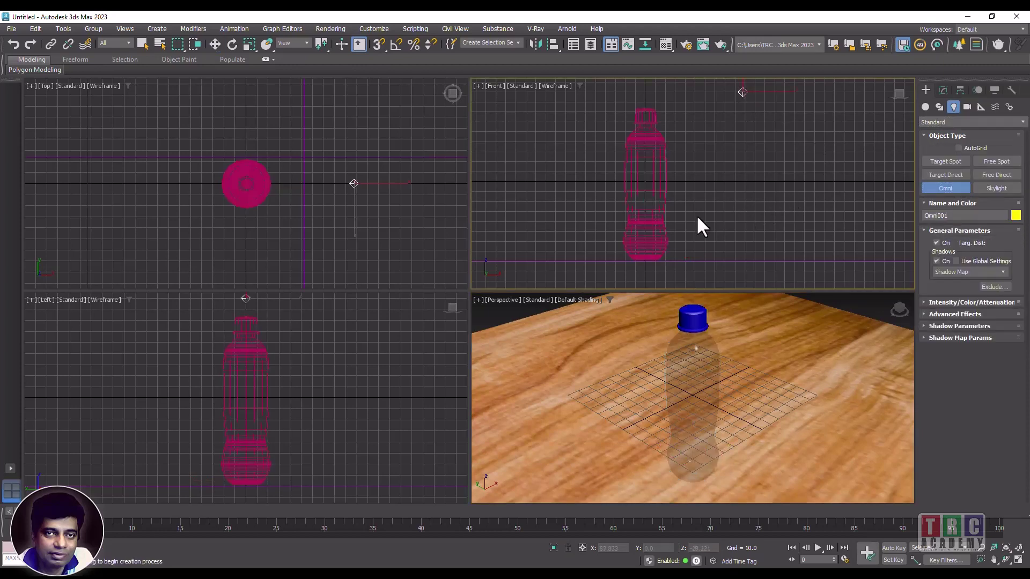
Step: Move the Omni light in the Front view farther right and slightly down, to about X 126.8 and Z 73.2
left_click(217, 46)
left_click(344, 319)
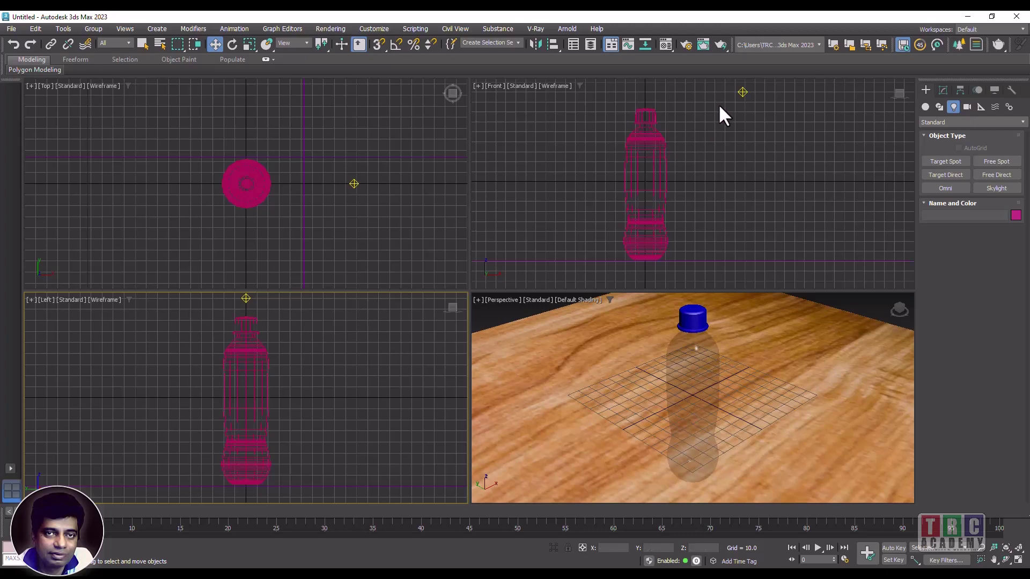
left_click_drag(742, 93, 771, 110)
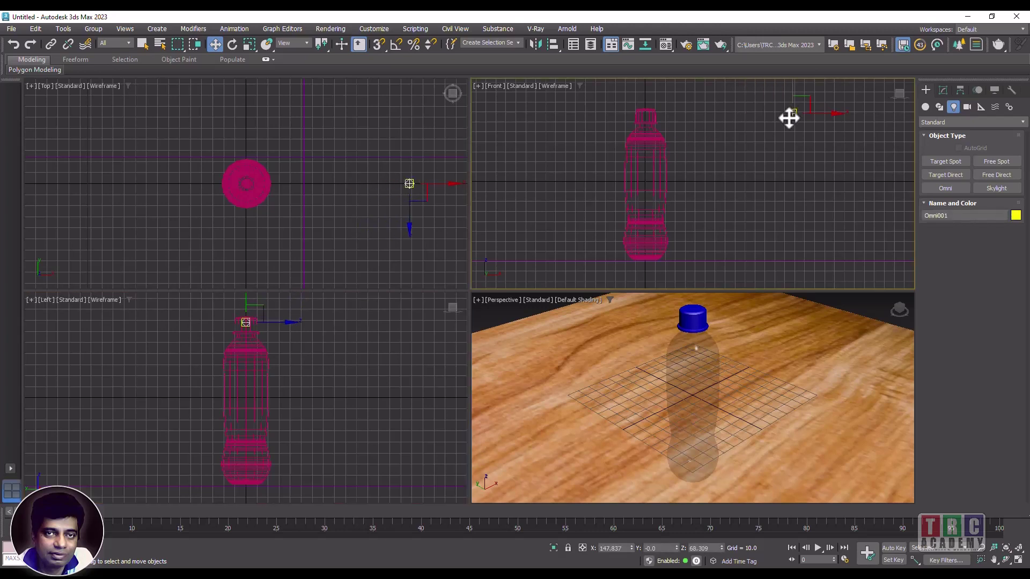
left_click_drag(788, 118, 766, 114)
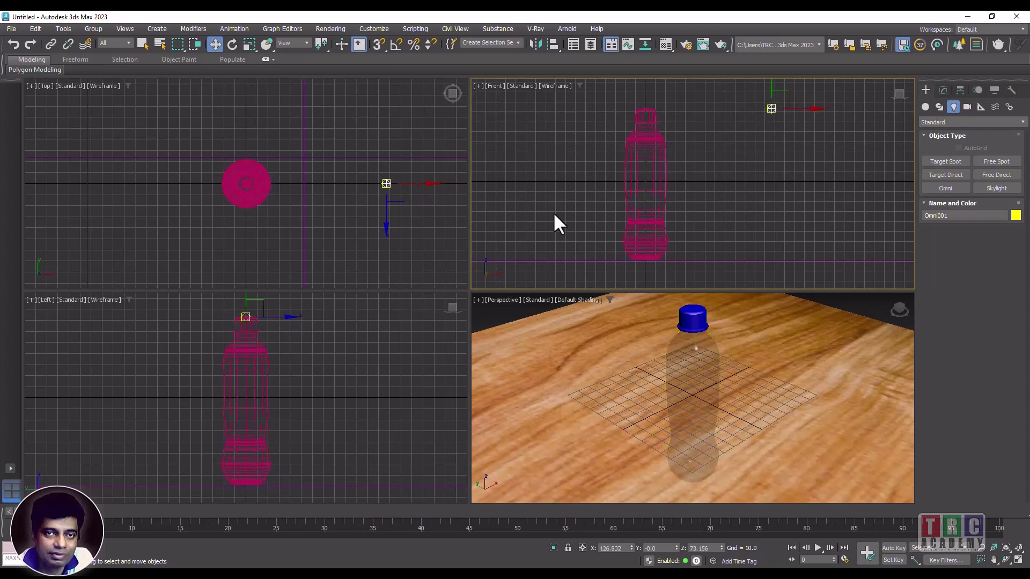
Step: Set the Perspective viewport's lighting to Illuminate with Scene Lights
left_click(573, 301)
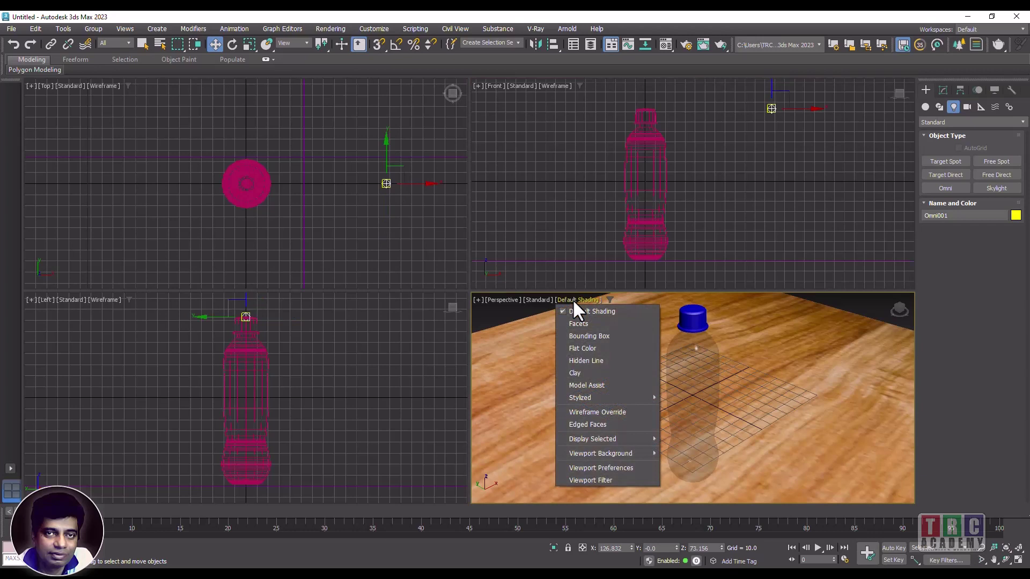
left_click(533, 300)
left_click(532, 299)
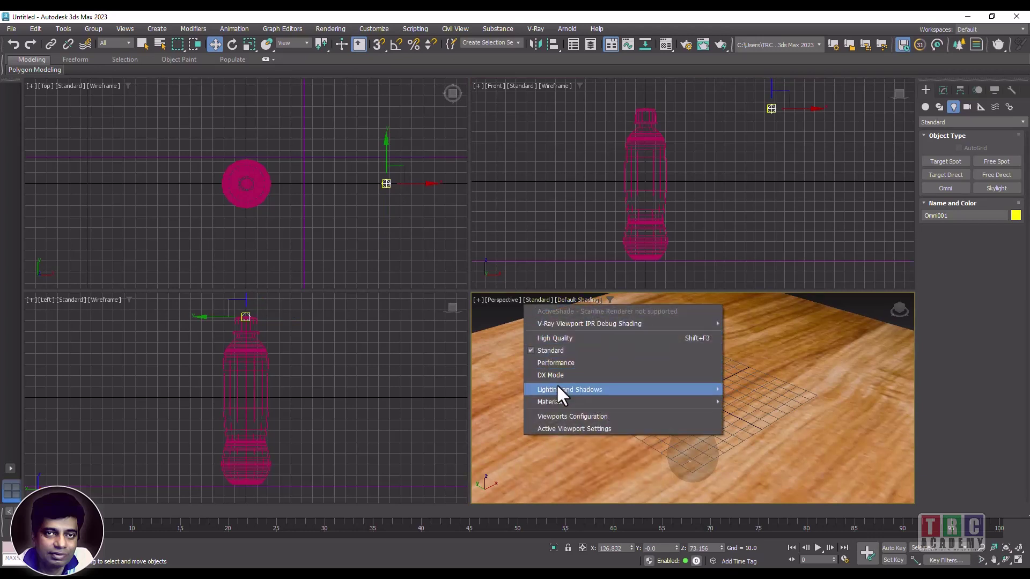
mouse_move(556, 390)
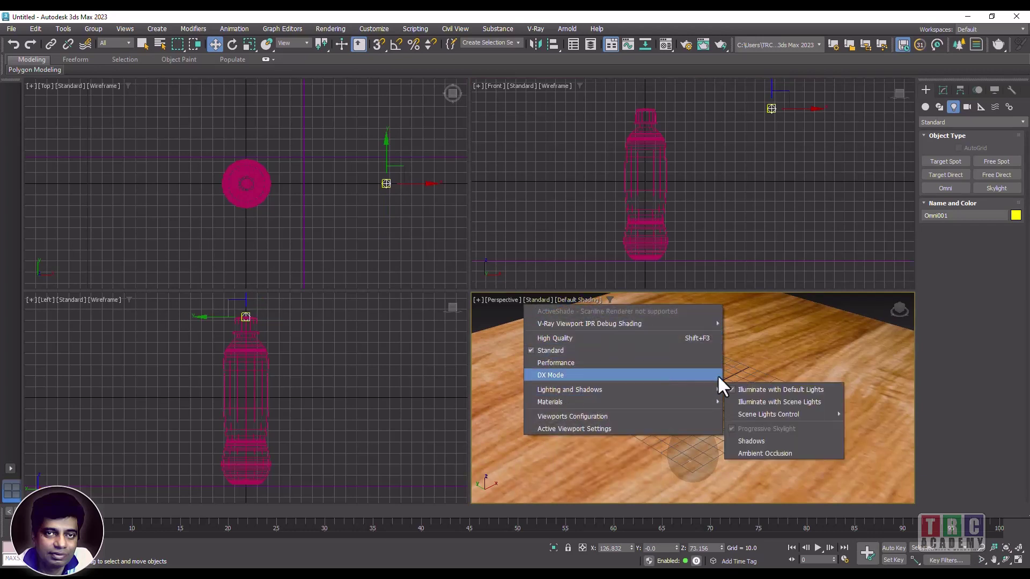
left_click(758, 402)
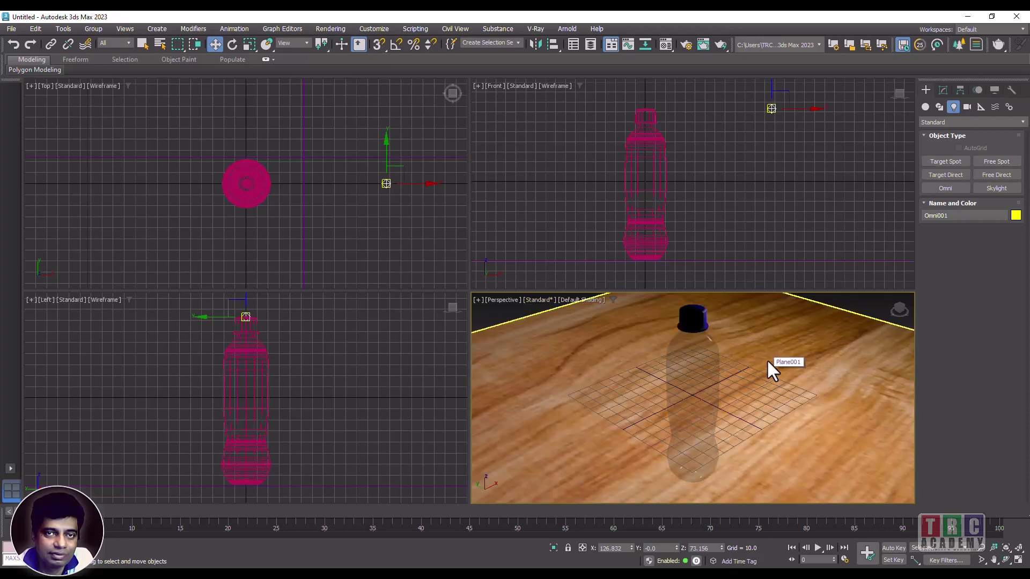
Step: Render the Perspective view with the Scanline Renderer to check the bottle's shadow, and close the render windows
left_click(944, 91)
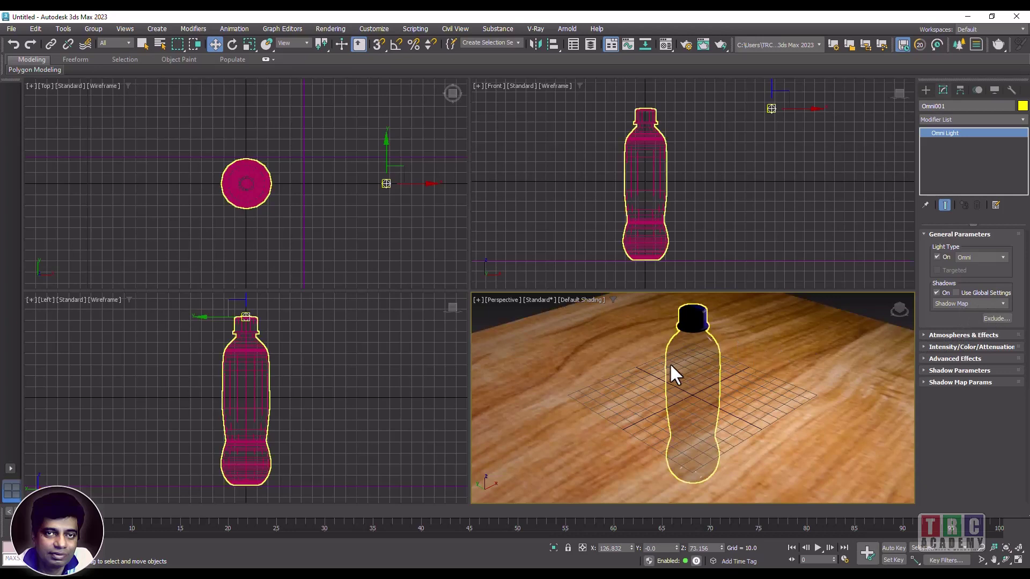
left_click(491, 317)
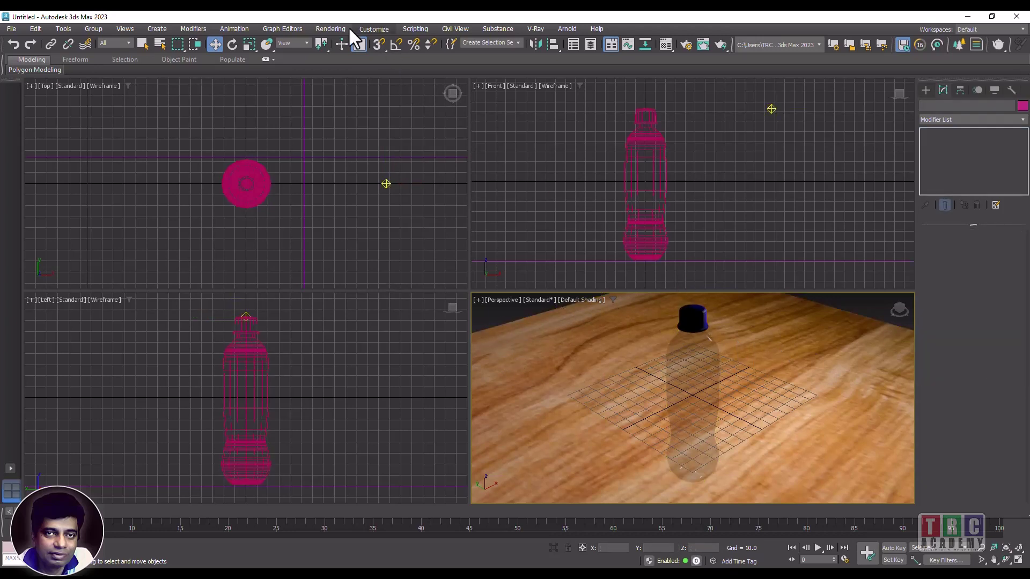
left_click(328, 28)
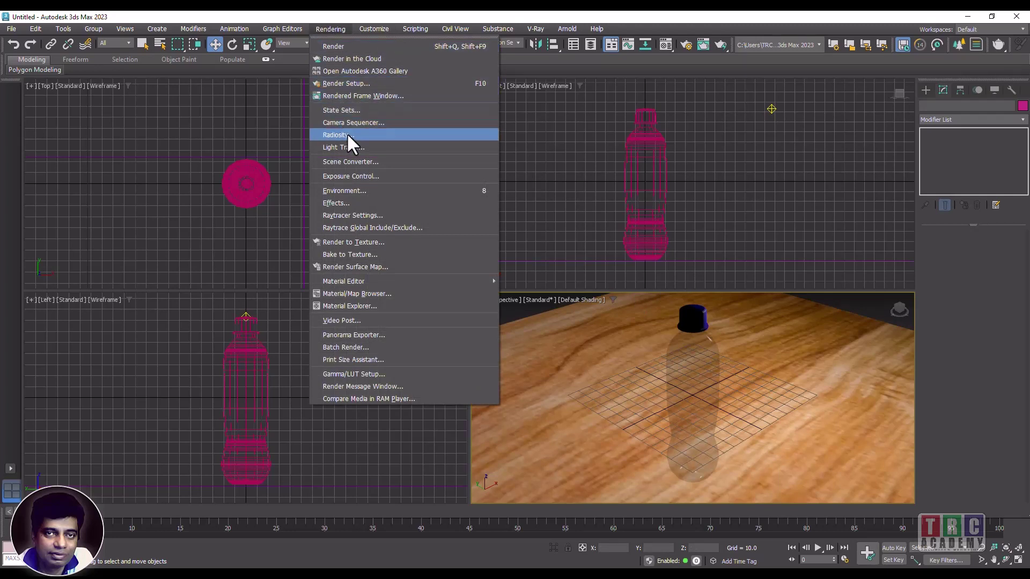
left_click(346, 83)
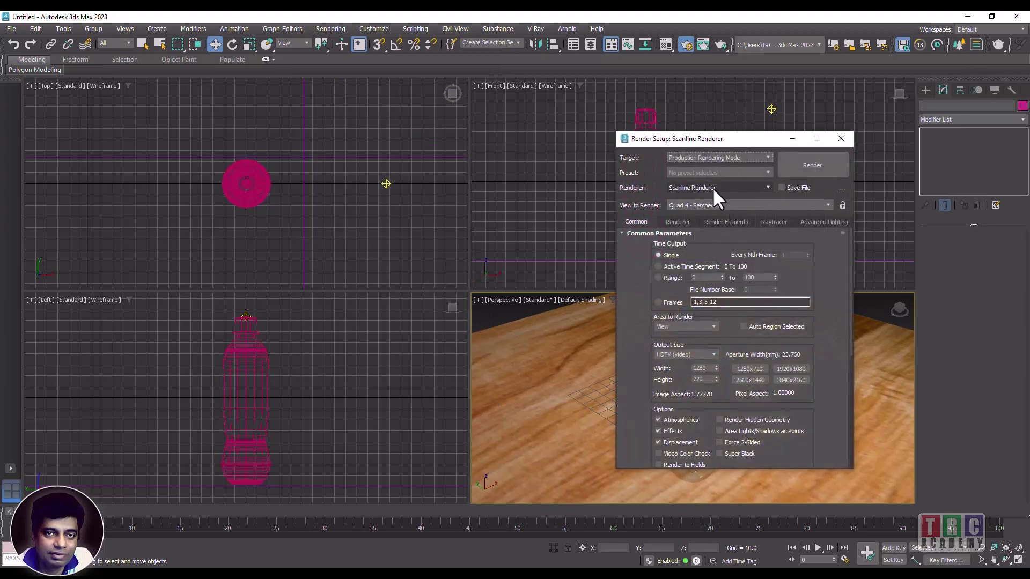
left_click(818, 158)
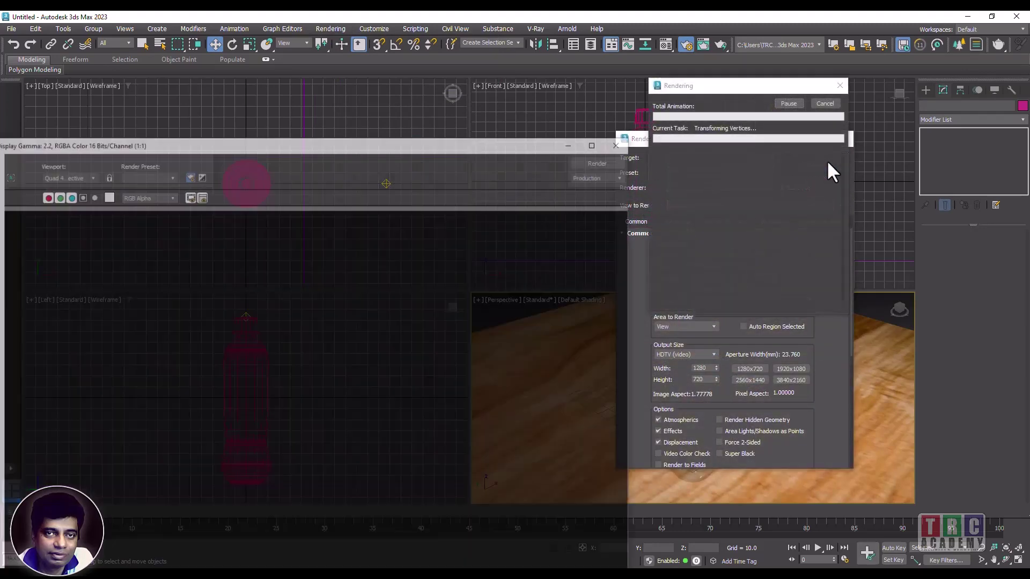
left_click_drag(464, 147, 626, 70)
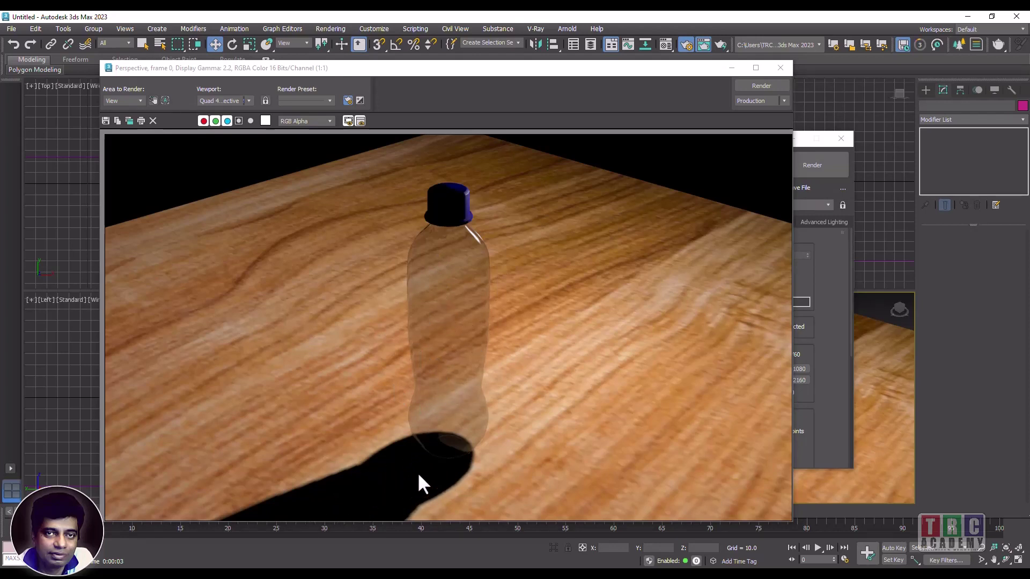
left_click(781, 68)
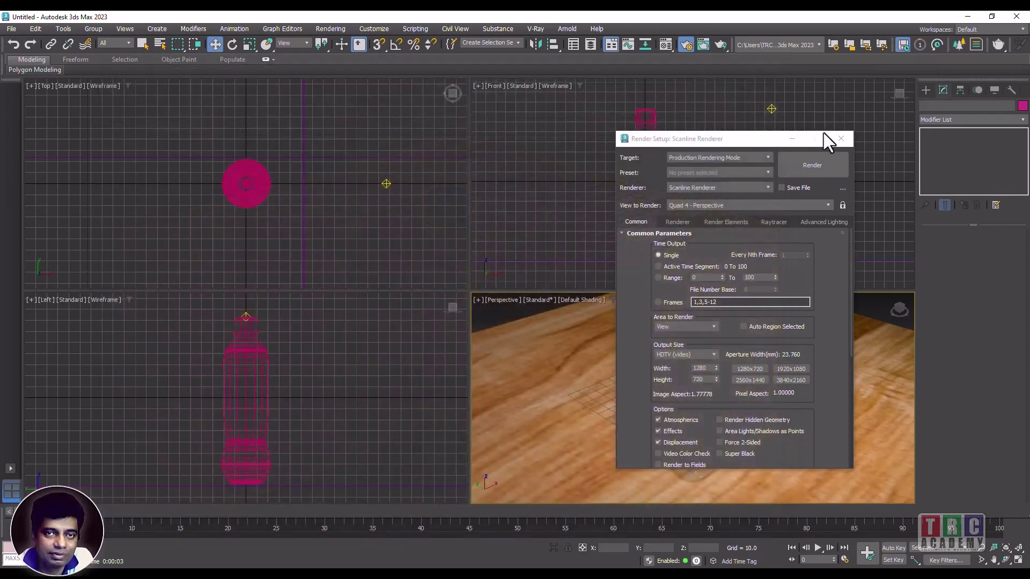
key("F10")
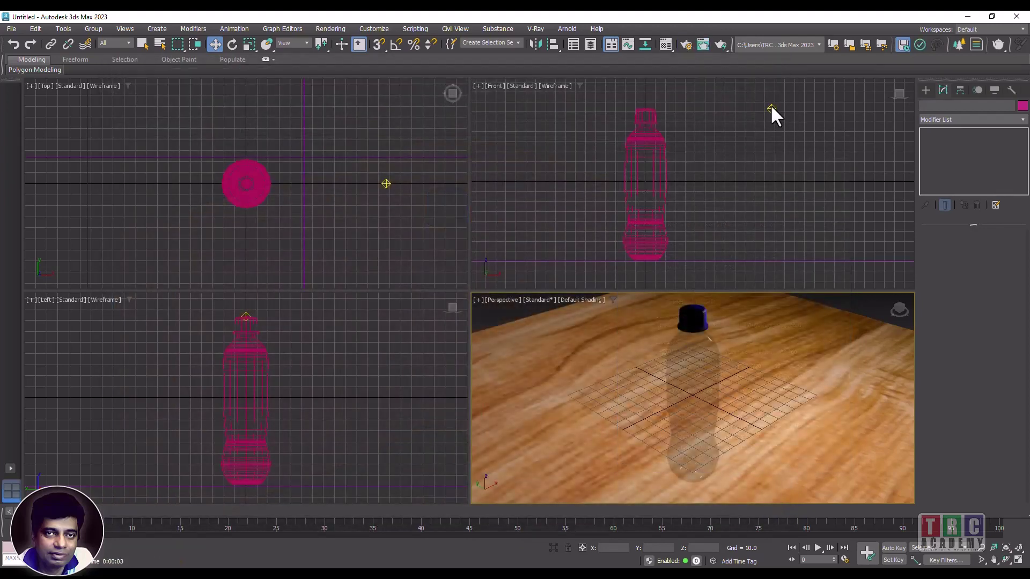
Step: Change the Omni light's shadow type to Ray Traced Shadows
left_click(771, 107)
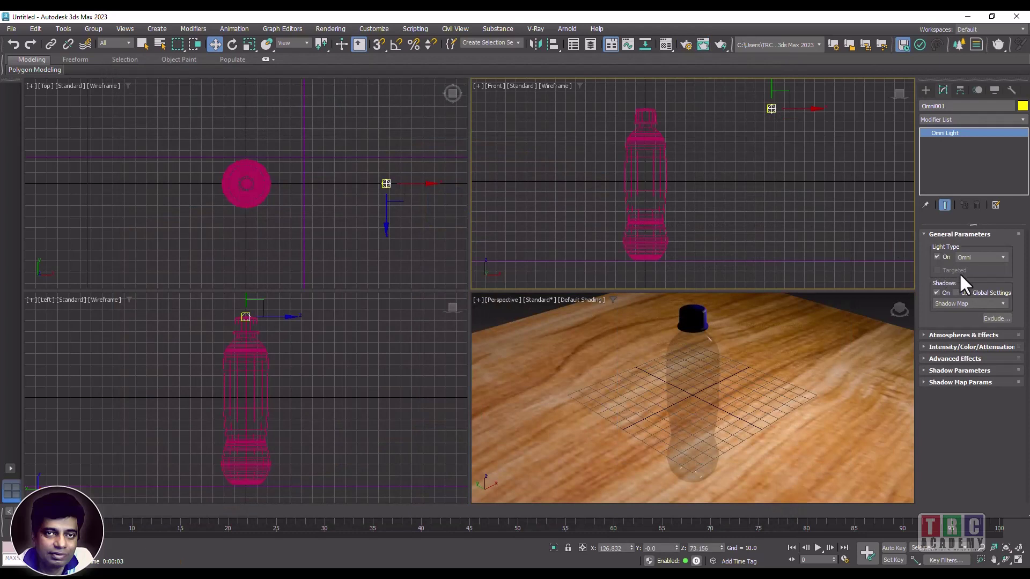
left_click(978, 302)
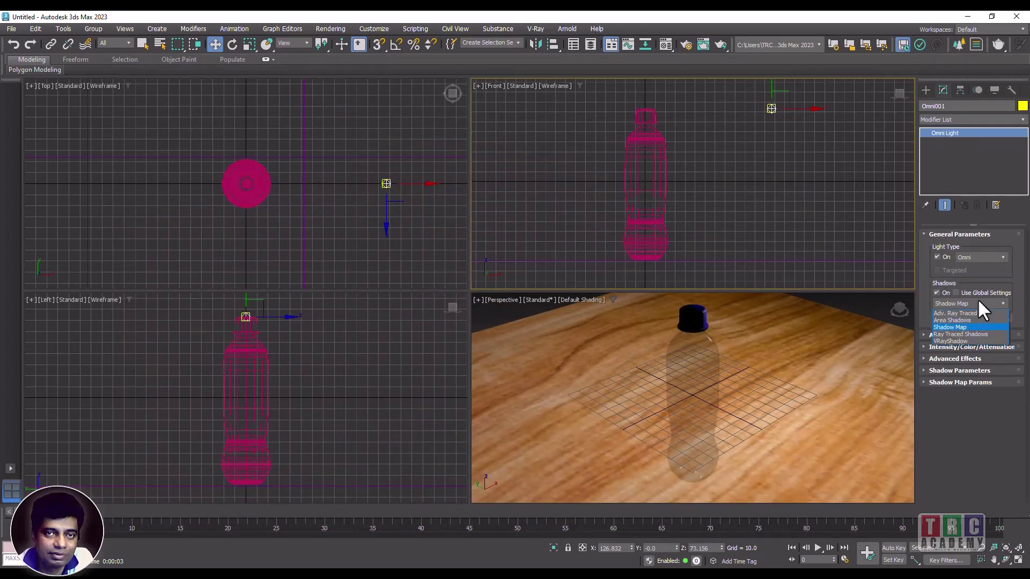
left_click(968, 334)
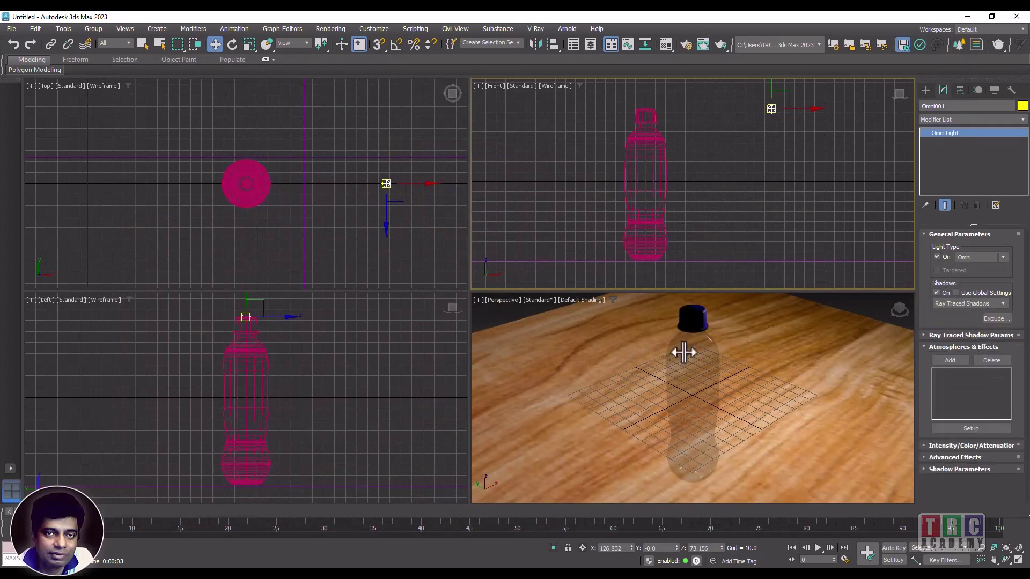
Step: Render the Perspective view again to check the ray-traced shadow of the transparent bottle, and close the render
left_click(493, 320)
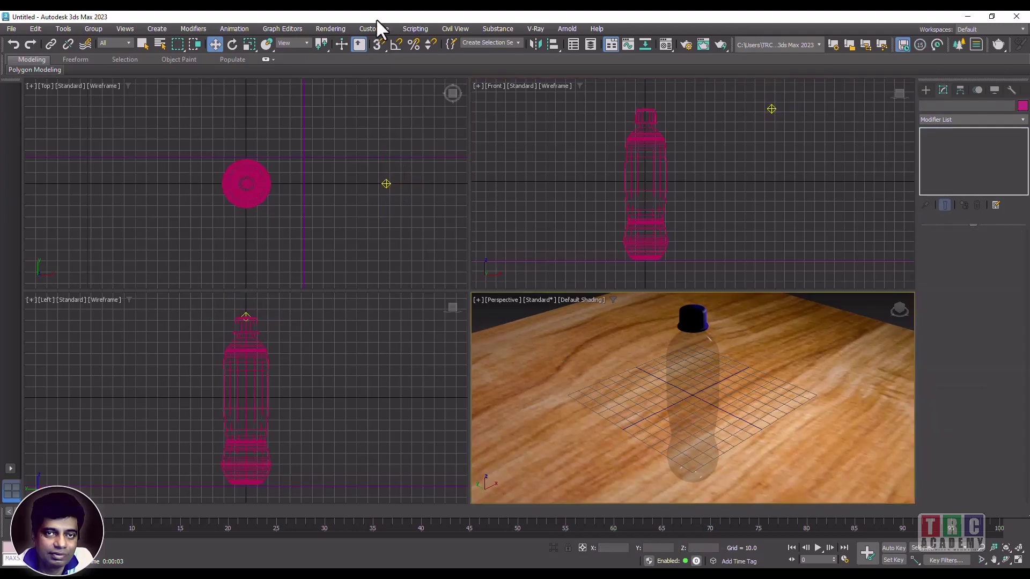
left_click(318, 28)
left_click(333, 42)
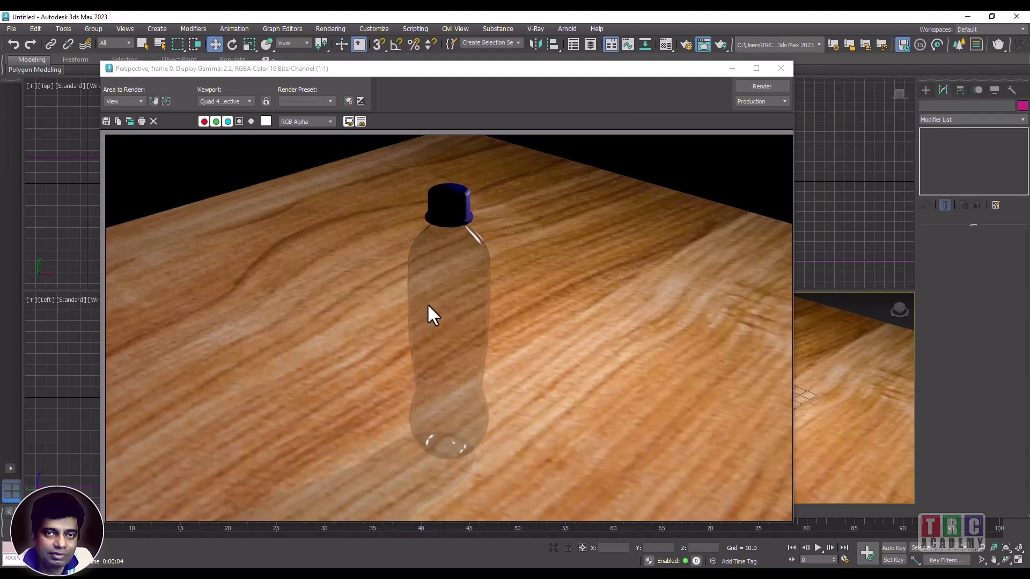
left_click(781, 69)
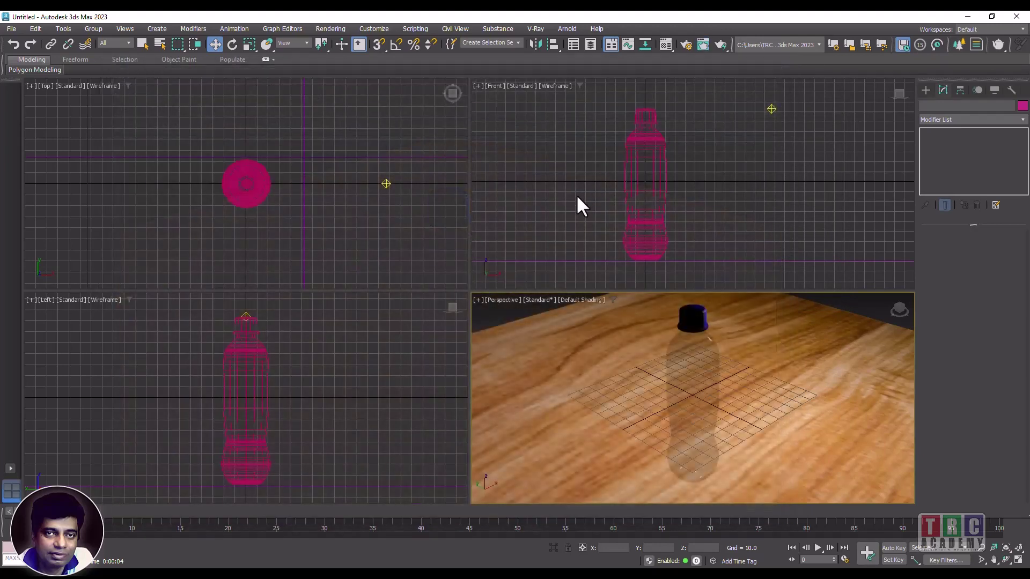
Step: Select the band of polygons around the middle of the bottle body for the label
left_click(633, 194)
left_click(642, 199)
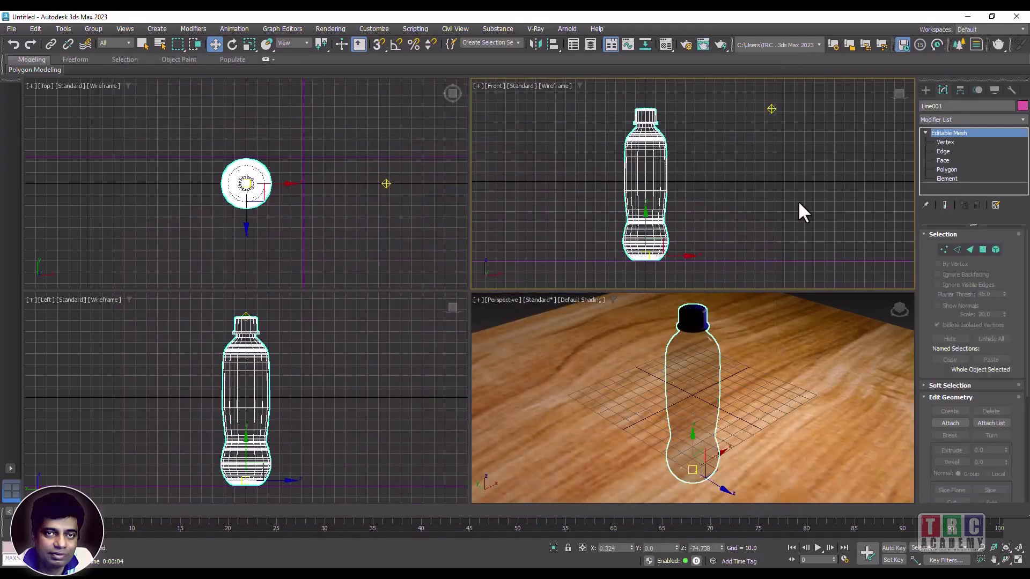
left_click(946, 169)
left_click_drag(683, 179, 681, 180)
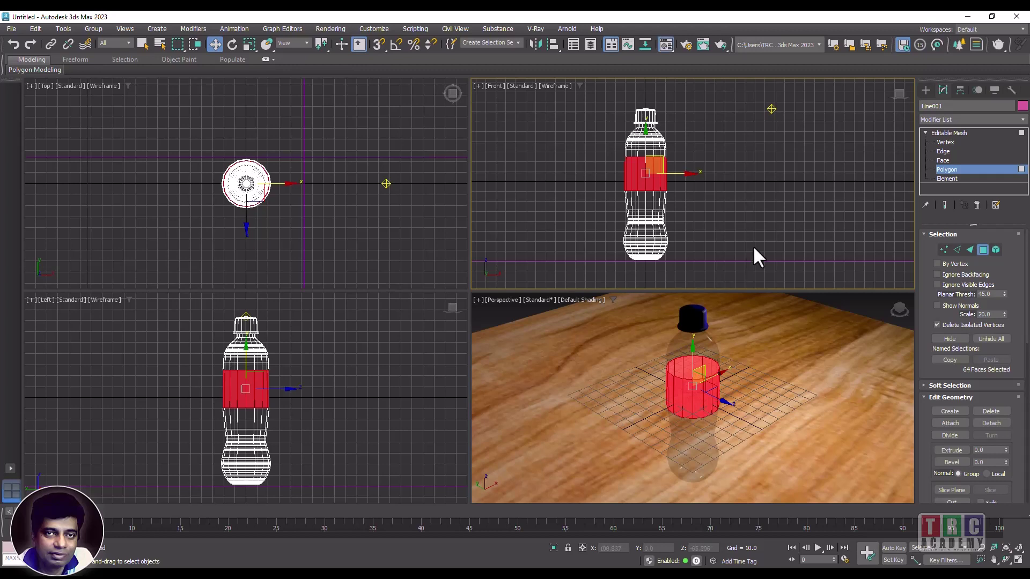
Step: Start choosing a diffuse map for an unused material sample, and display the TRC.mat library as small icons
key("m")
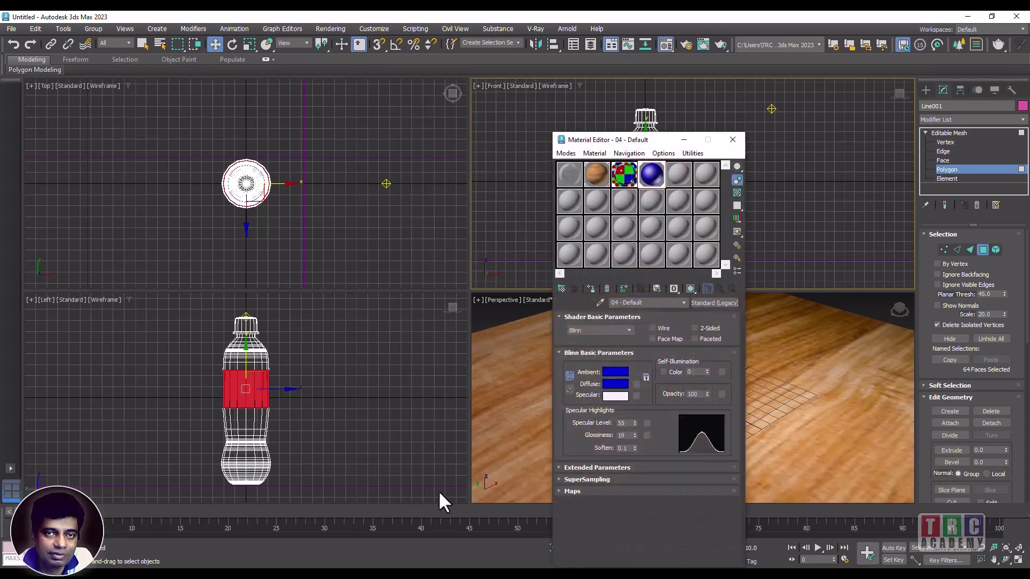
left_click(680, 173)
left_click(636, 383)
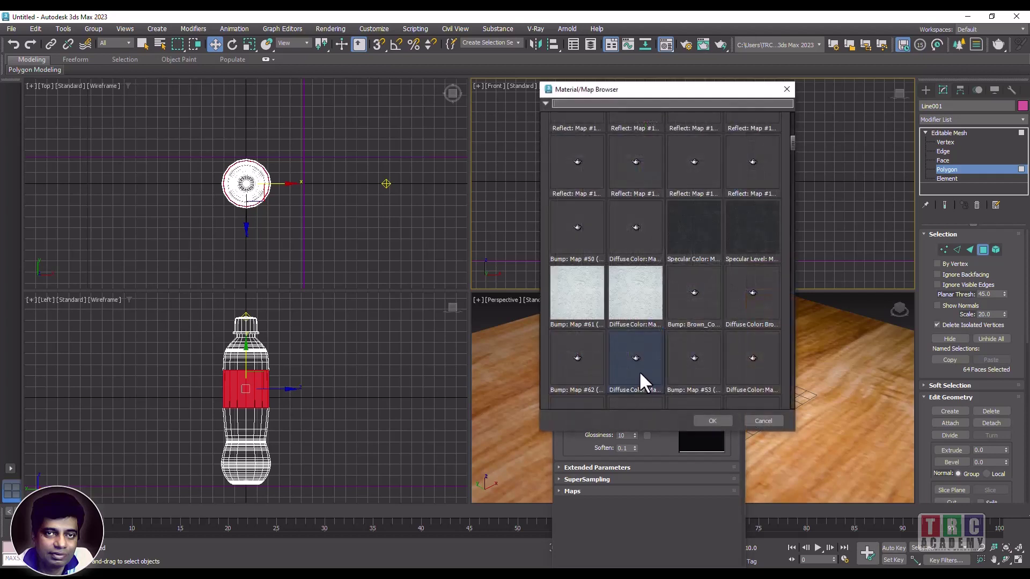
right_click(545, 183)
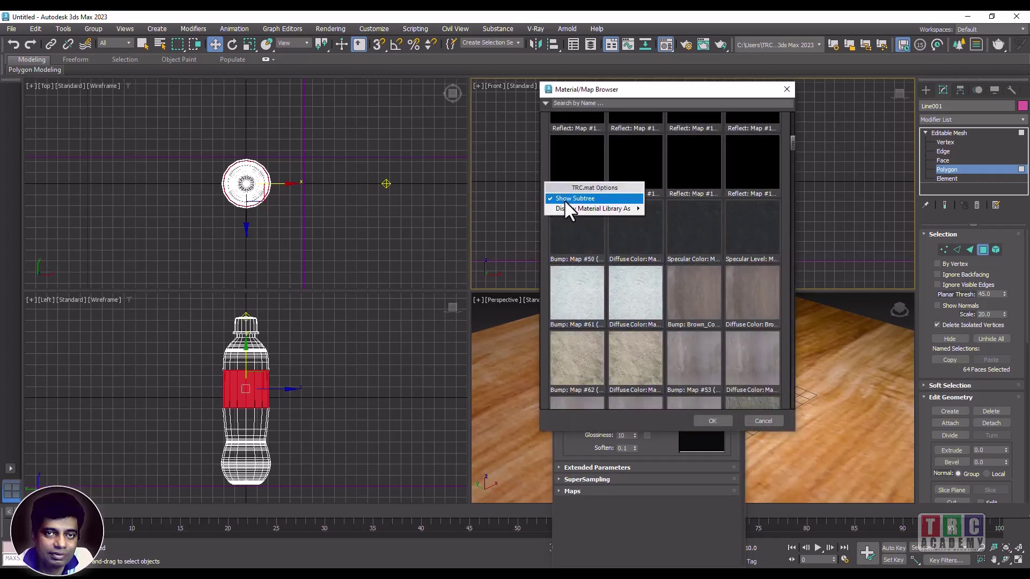
mouse_move(574, 208)
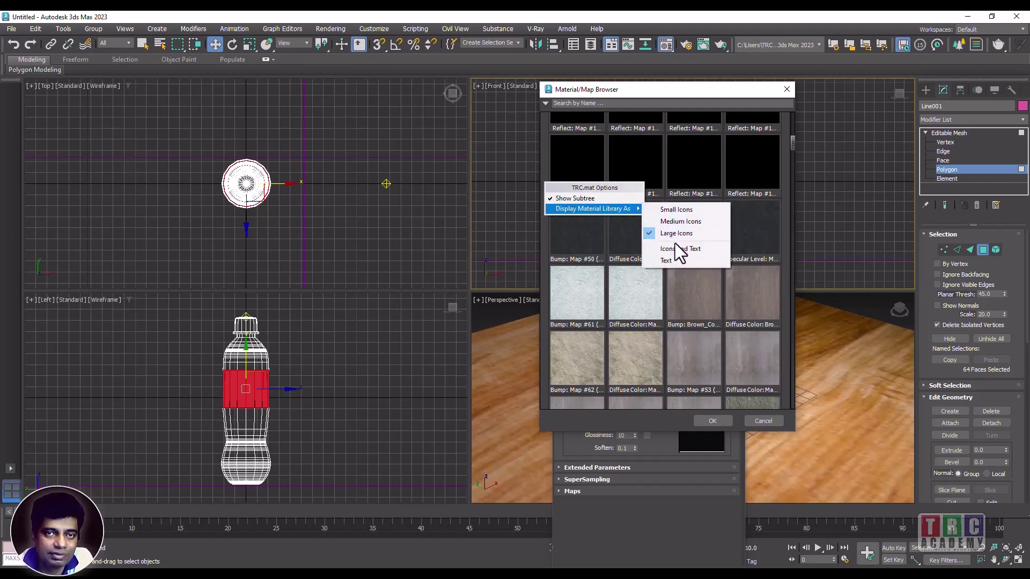
left_click(681, 210)
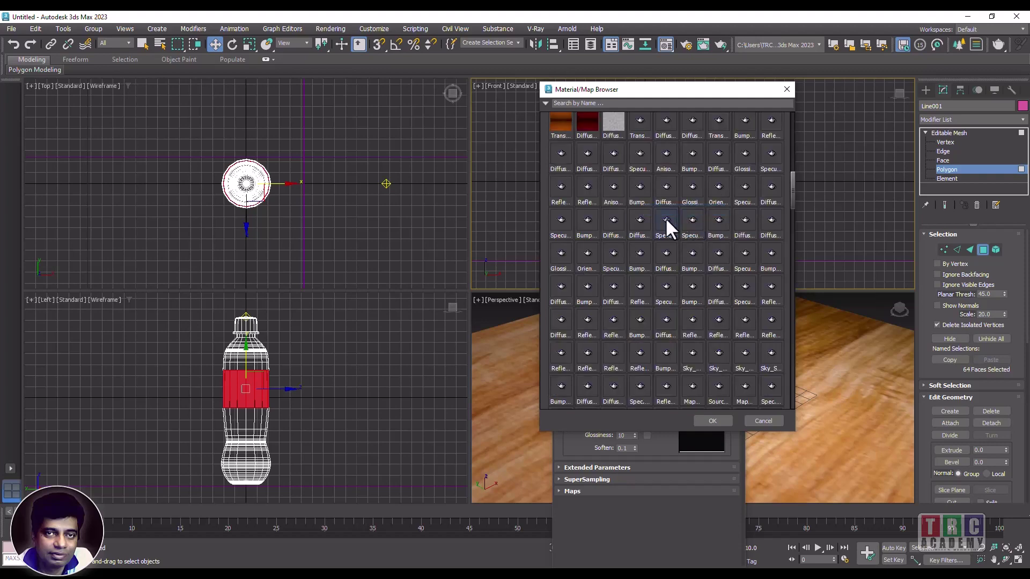
Step: Load the label.jpeg image from the Desktop as a Bitmap in the material's diffuse slot
scroll(666, 219, "up", 10)
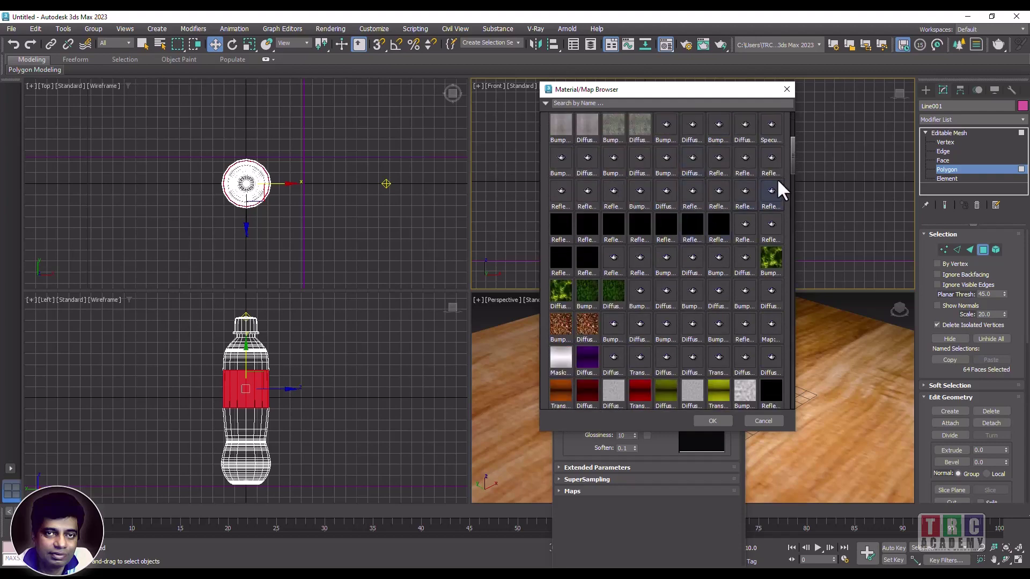
left_click_drag(789, 162, 806, 279)
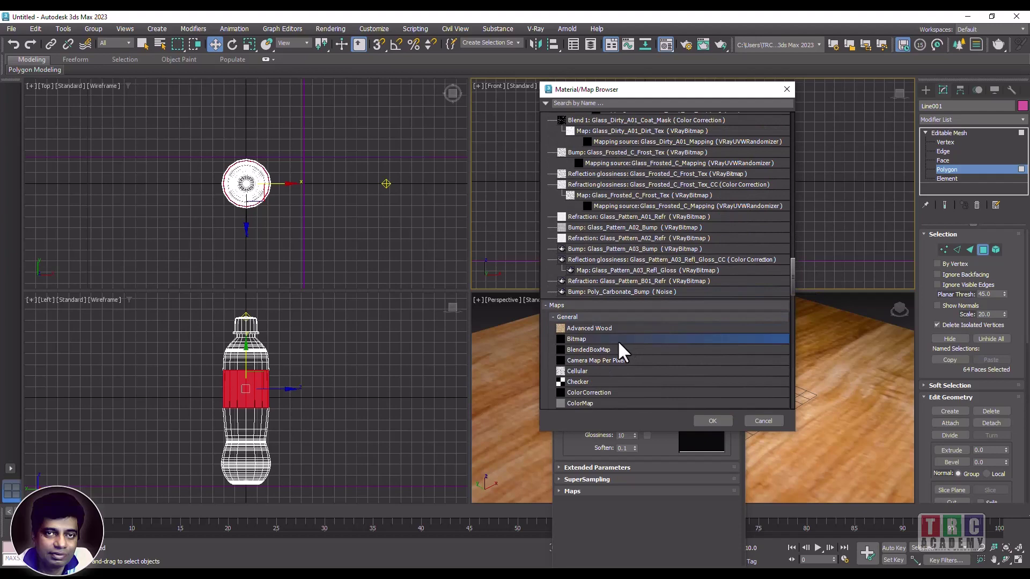
double_click(617, 341)
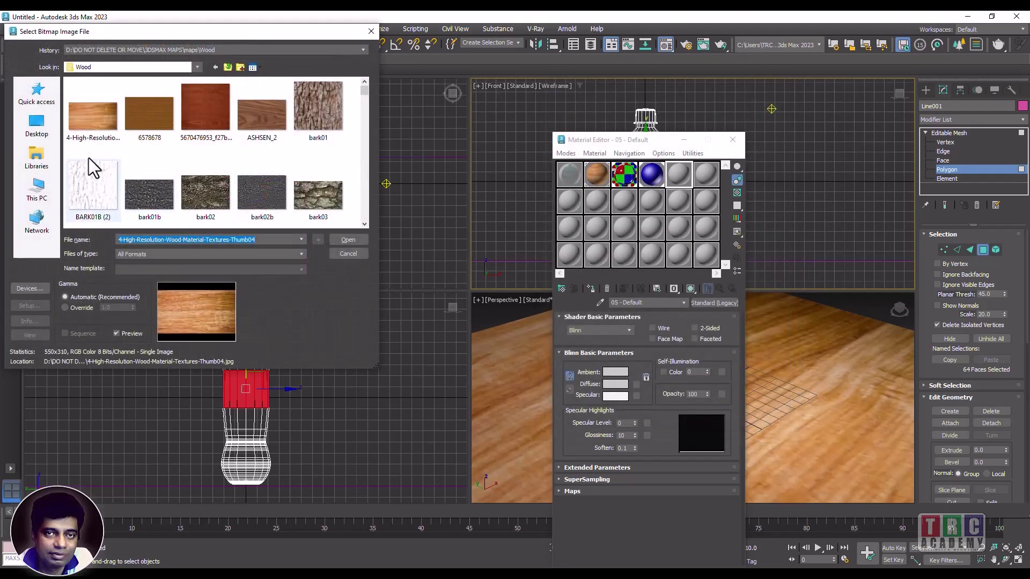
left_click(37, 128)
scroll(227, 186, "down", 8)
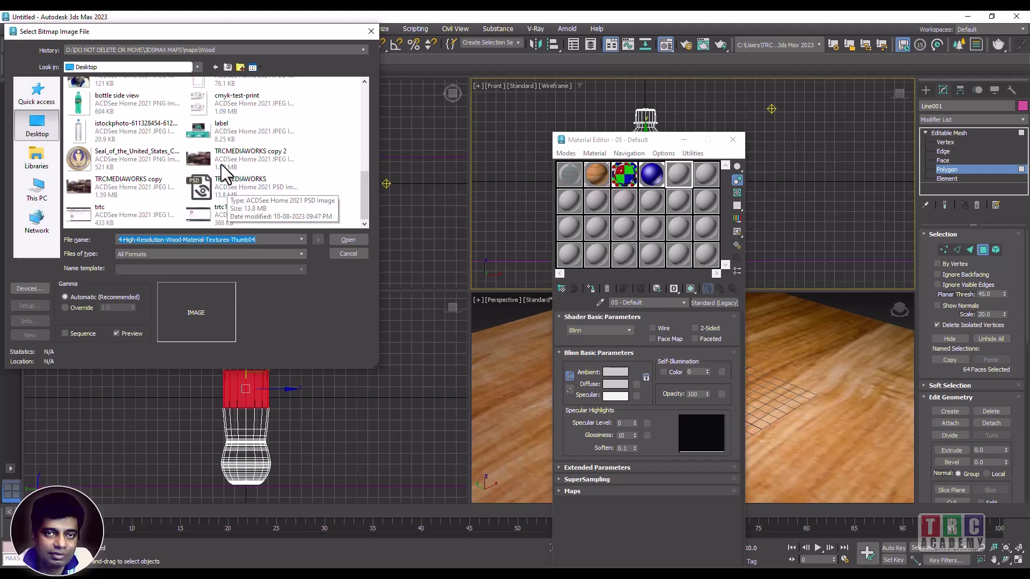
left_click(207, 132)
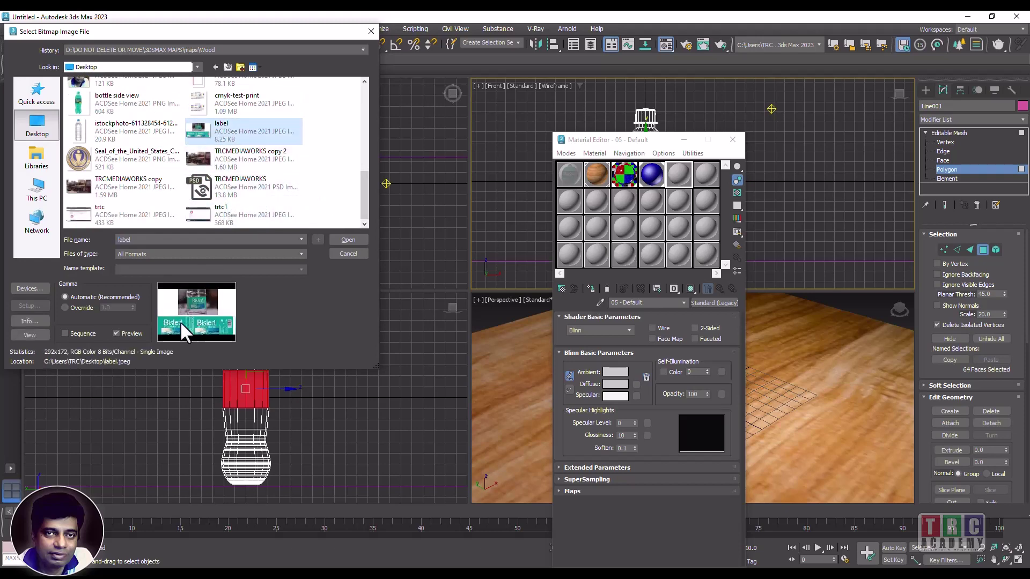
left_click(349, 238)
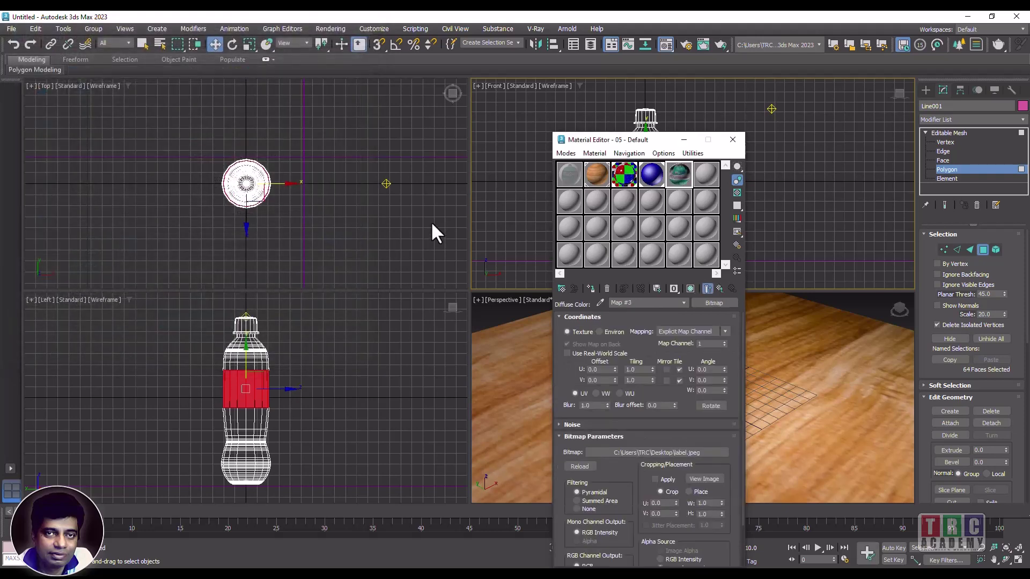
Step: Open an enlarged preview of the label material beside the Material Editor and switch its sample shape to a box
double_click(679, 175)
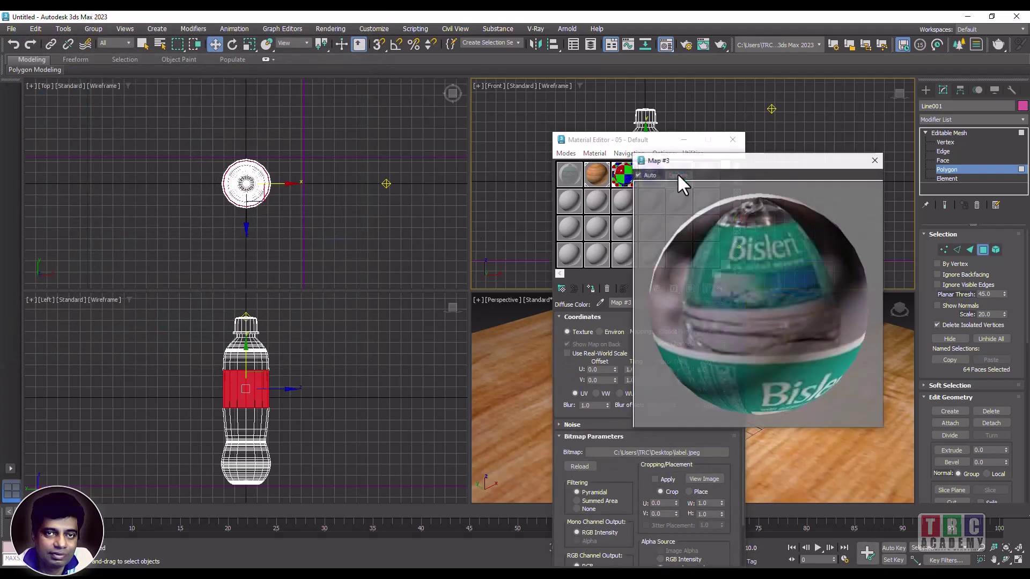
left_click_drag(768, 162, 364, 127)
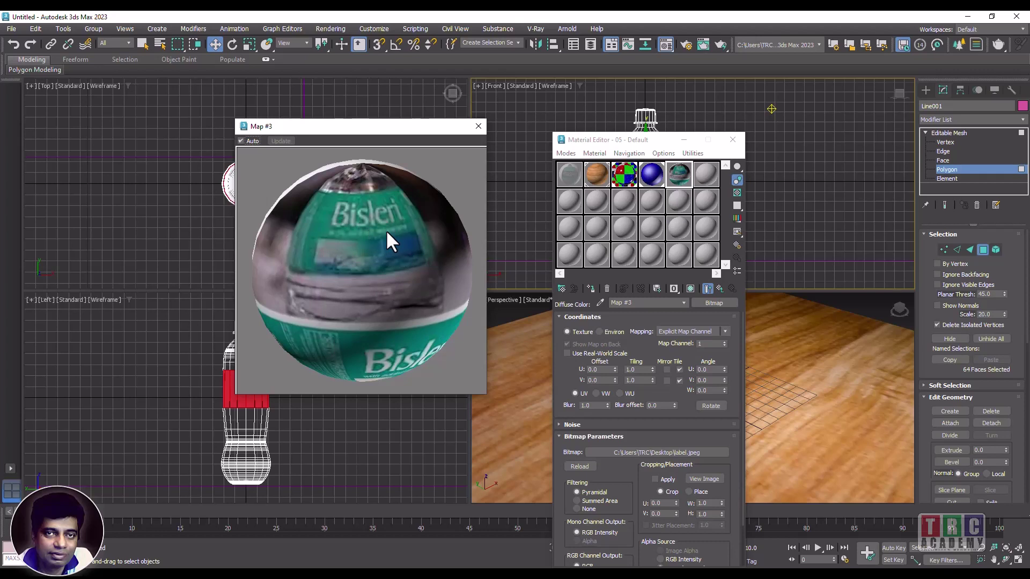
left_click(736, 167)
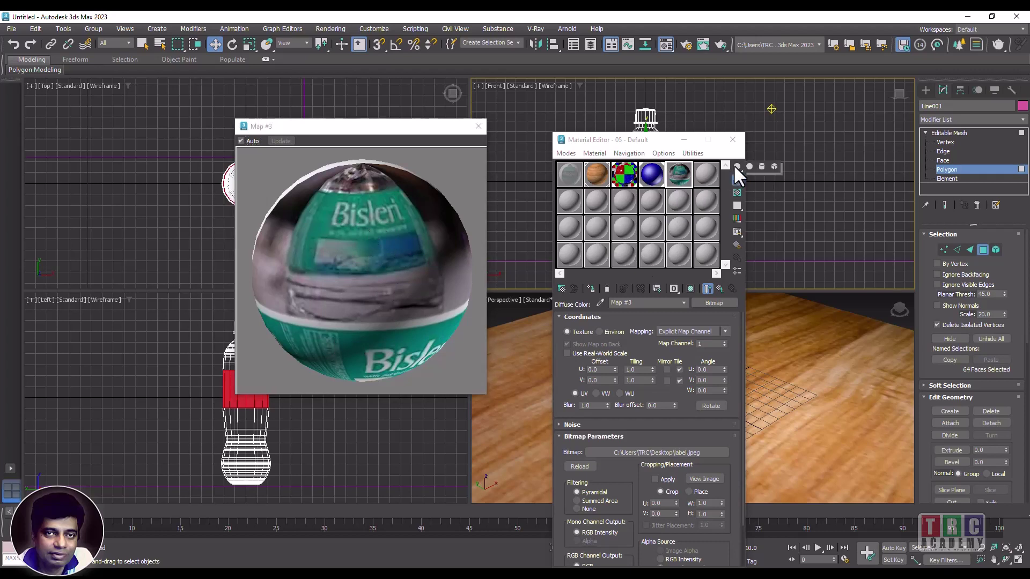
left_click(773, 166)
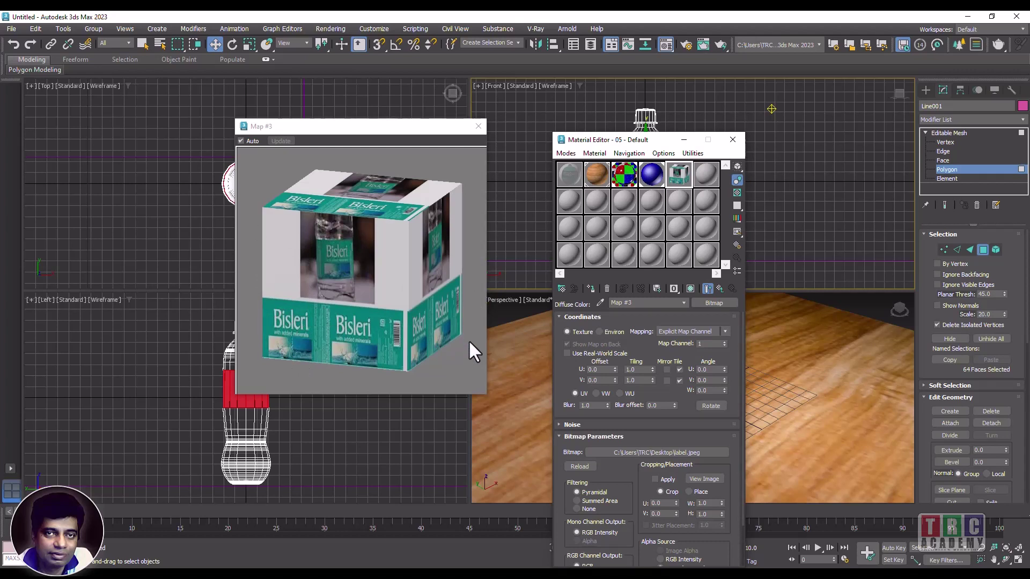
Step: Crop the label bitmap to its lower green strip, with V 0.593, W 0.966 and H 0.407, and apply the cropping
left_click(694, 476)
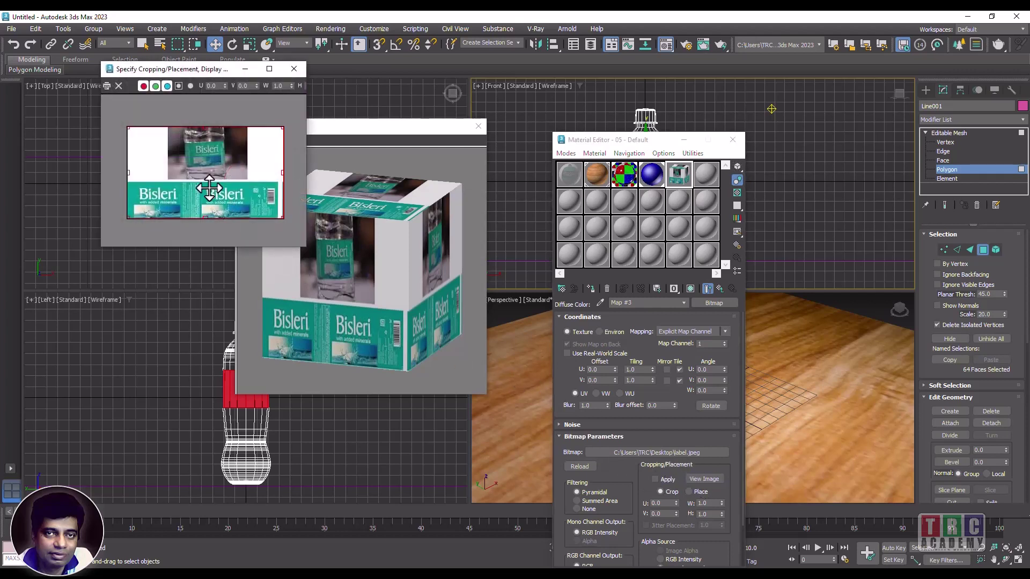
left_click_drag(206, 128, 201, 186)
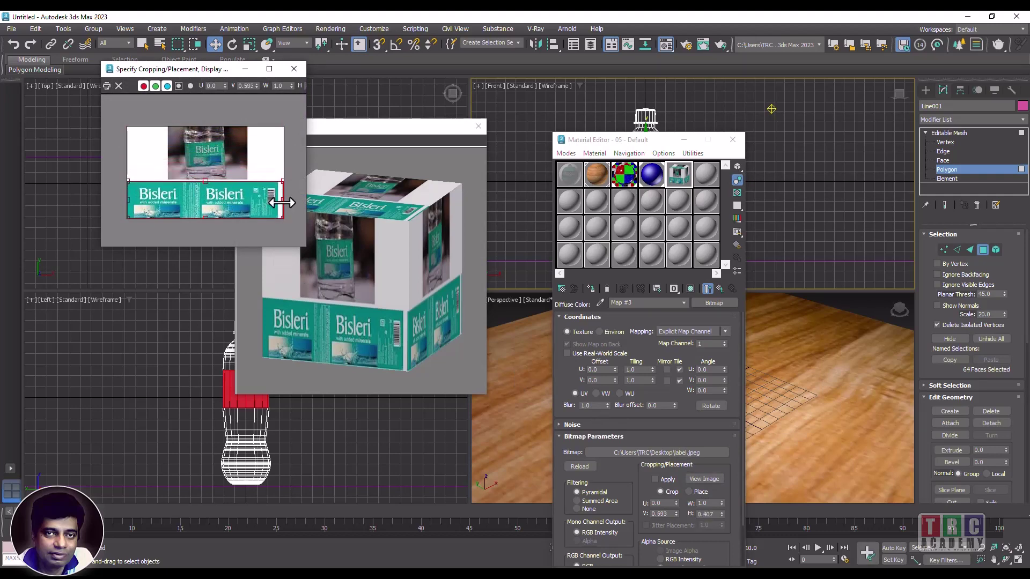
left_click_drag(282, 202, 279, 202)
left_click(655, 479)
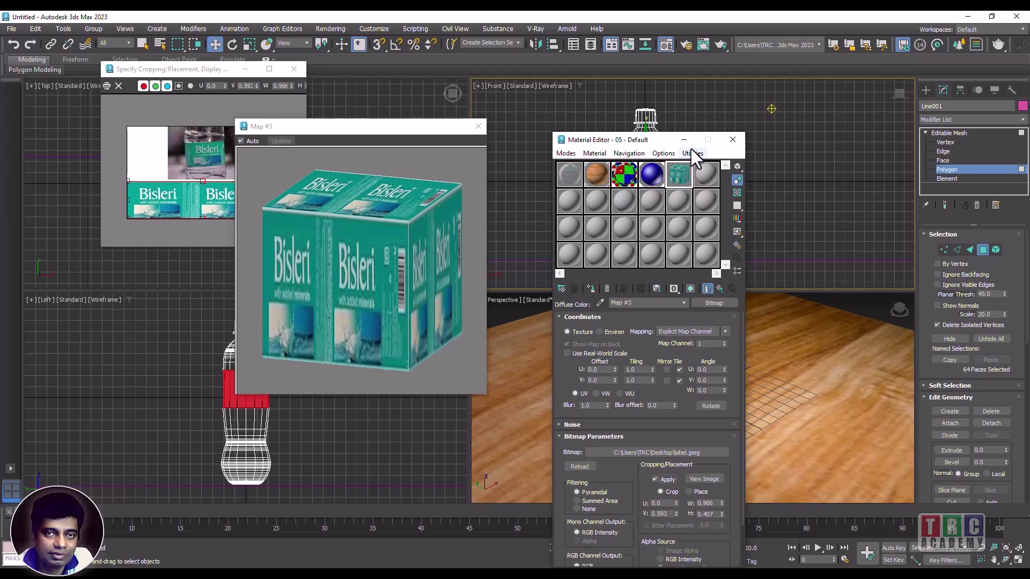
Step: Set the label material's specular level to 85 and glossiness to 41, and assign it to the selected bottle polygons
left_click(719, 289)
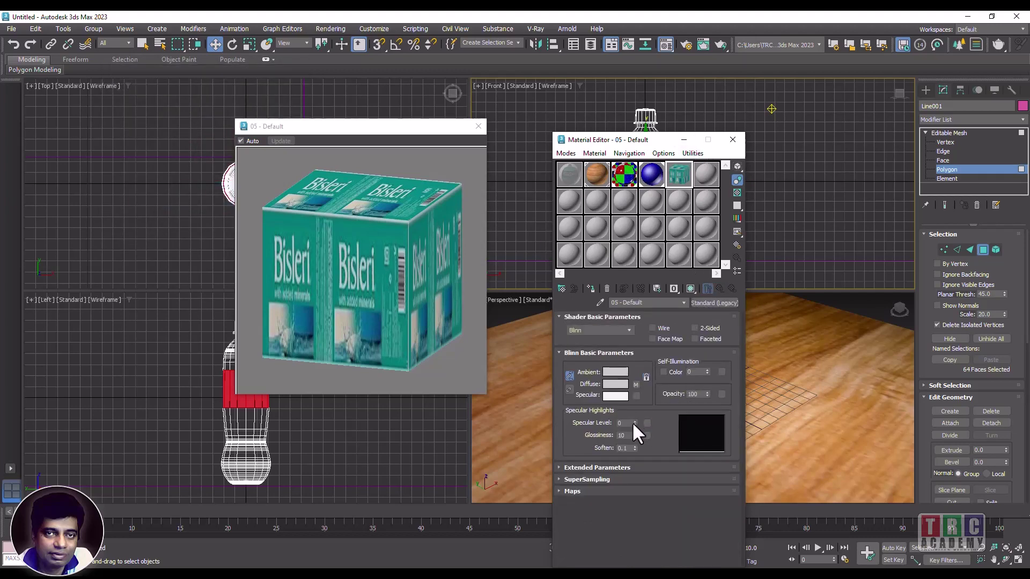
left_click_drag(634, 424, 639, 405)
left_click_drag(629, 140, 117, 100)
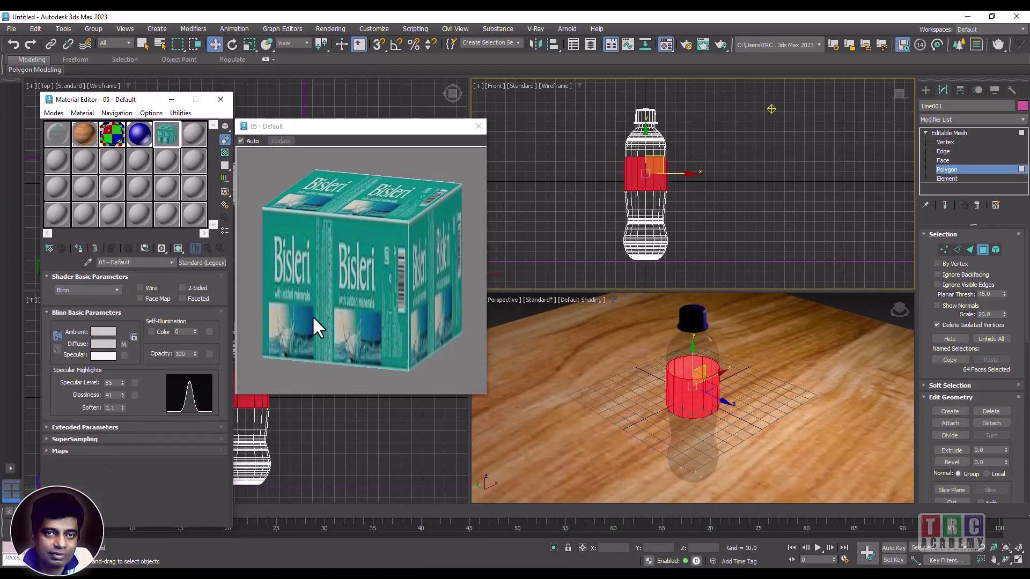
left_click(79, 248)
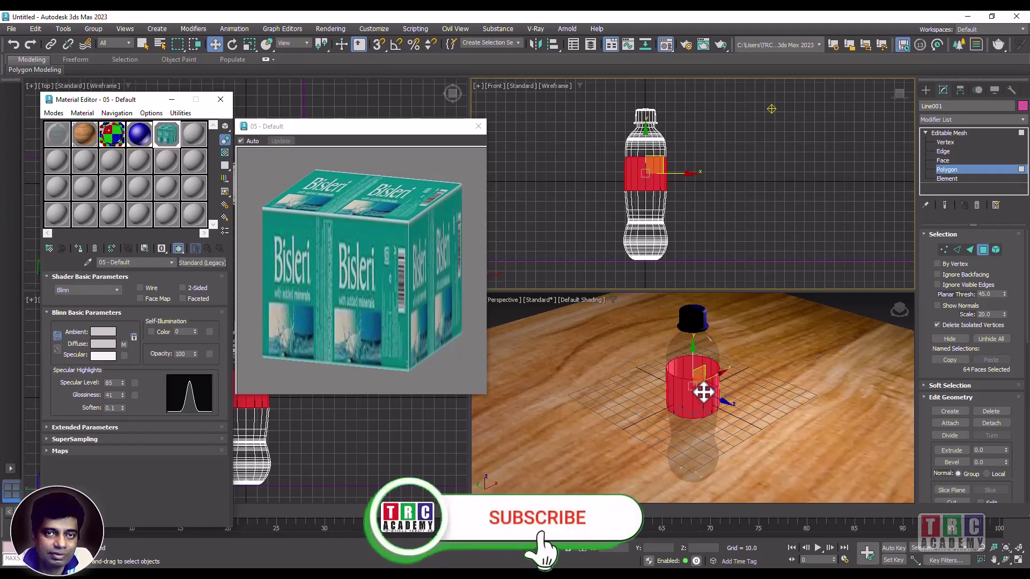
Step: Add a UVW Map modifier to the selected label polygons and set its mapping to Cylindrical
left_click(1023, 120)
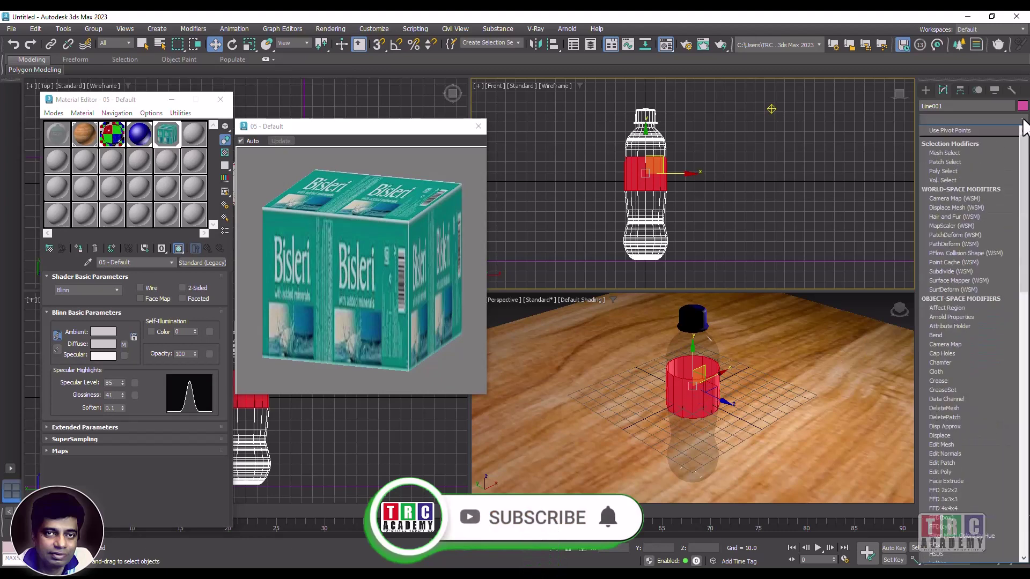
key("u")
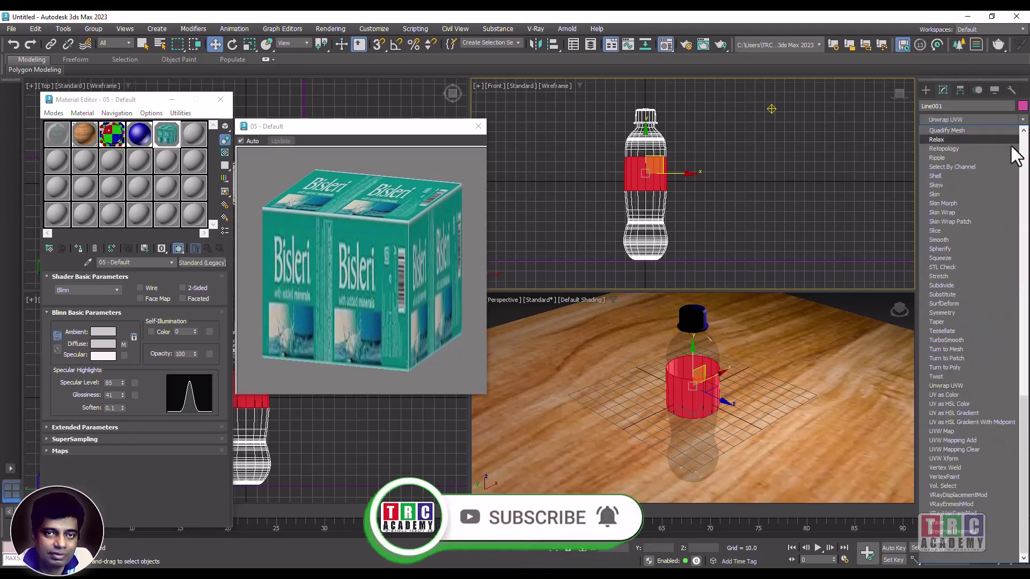
left_click(955, 431)
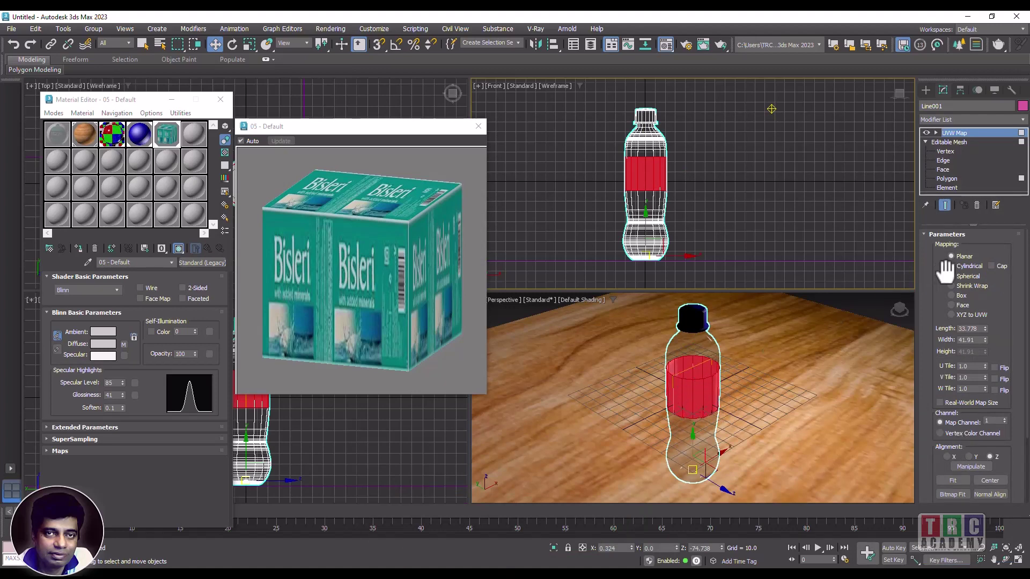
left_click(953, 267)
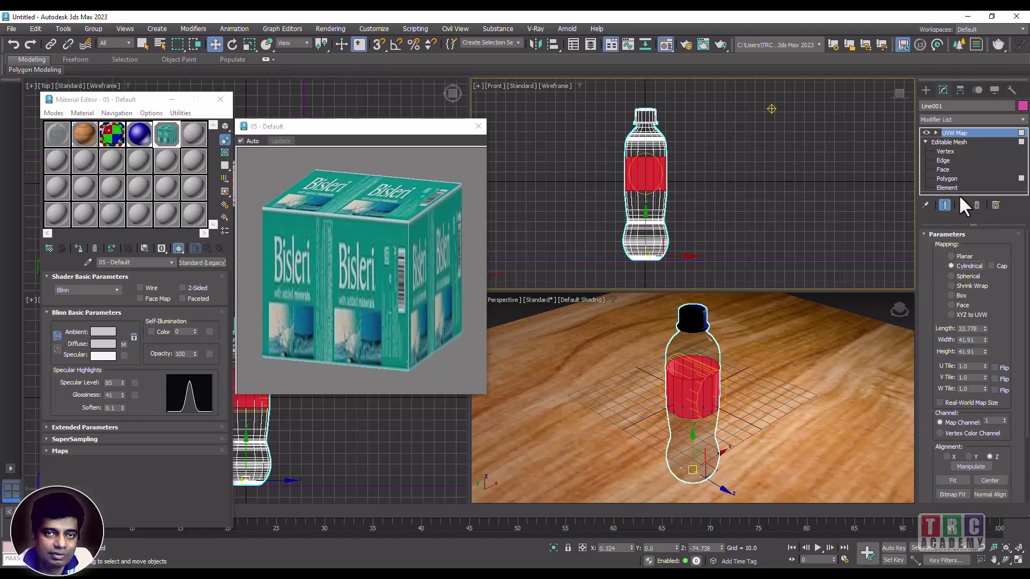
Step: Rotate the cylindrical mapping gizmo about 90 degrees in the Left view to stand upright, and fit it to the label band
left_click(936, 133)
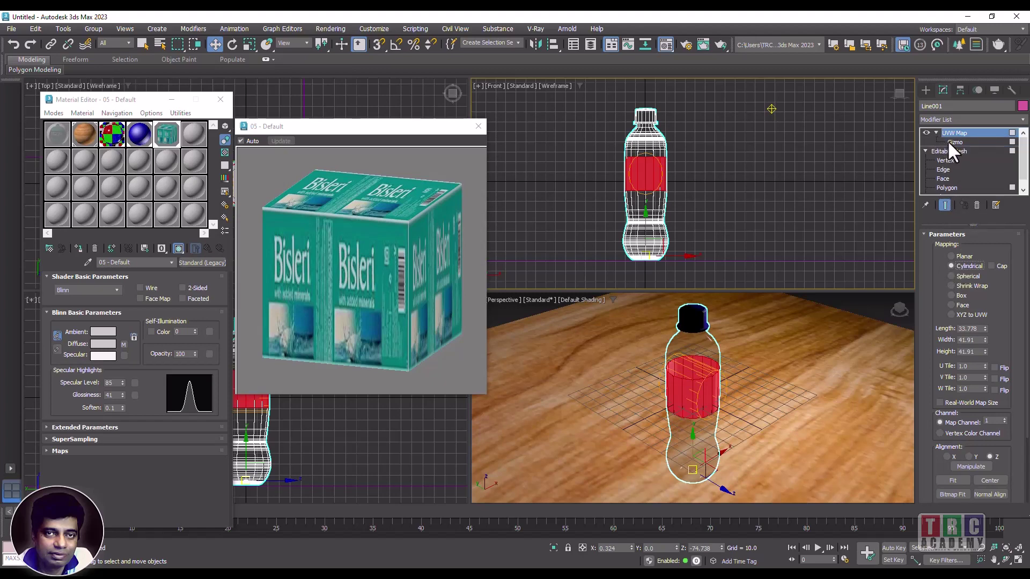
left_click(947, 141)
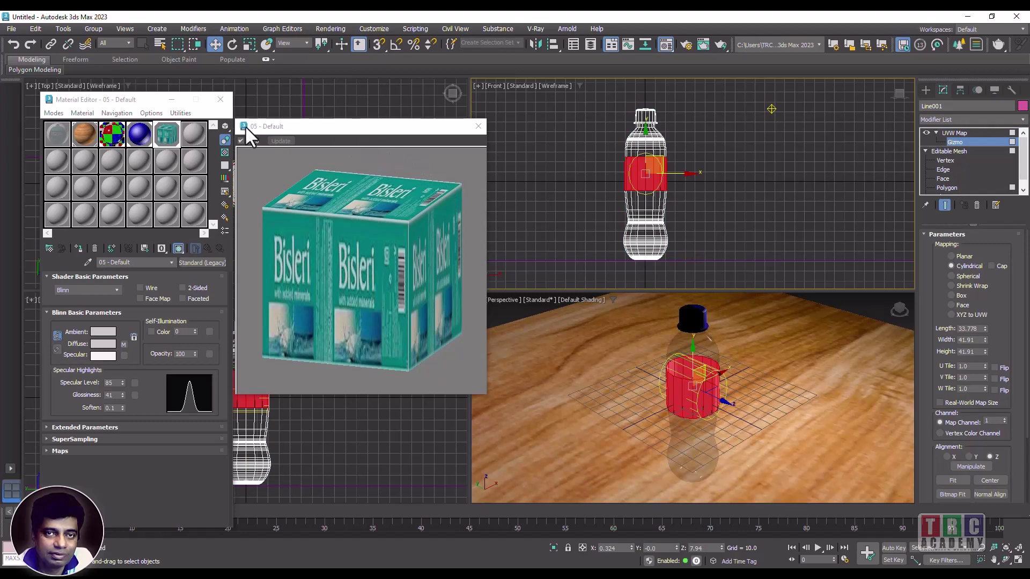
left_click(478, 126)
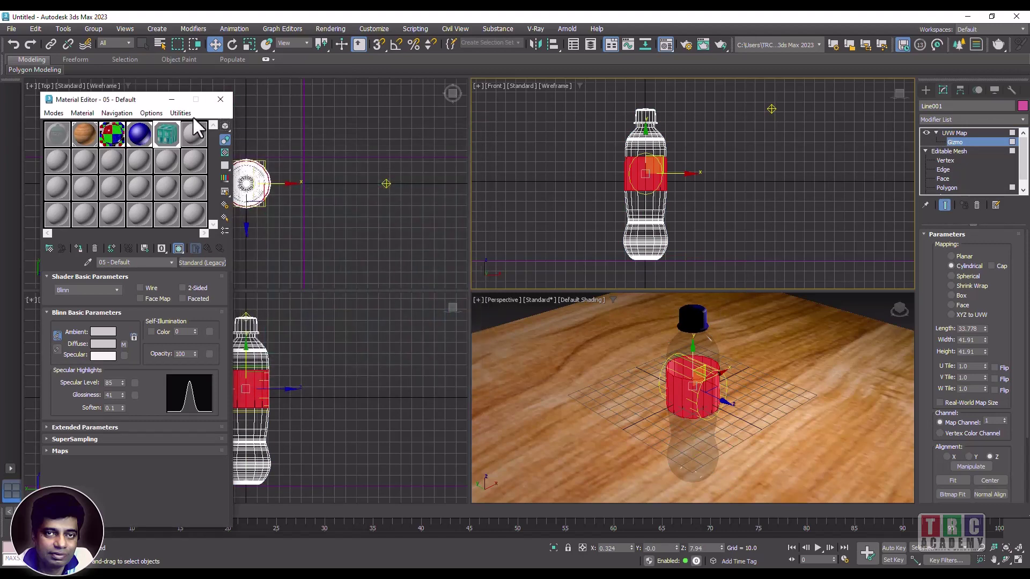
left_click_drag(161, 99, 354, 482)
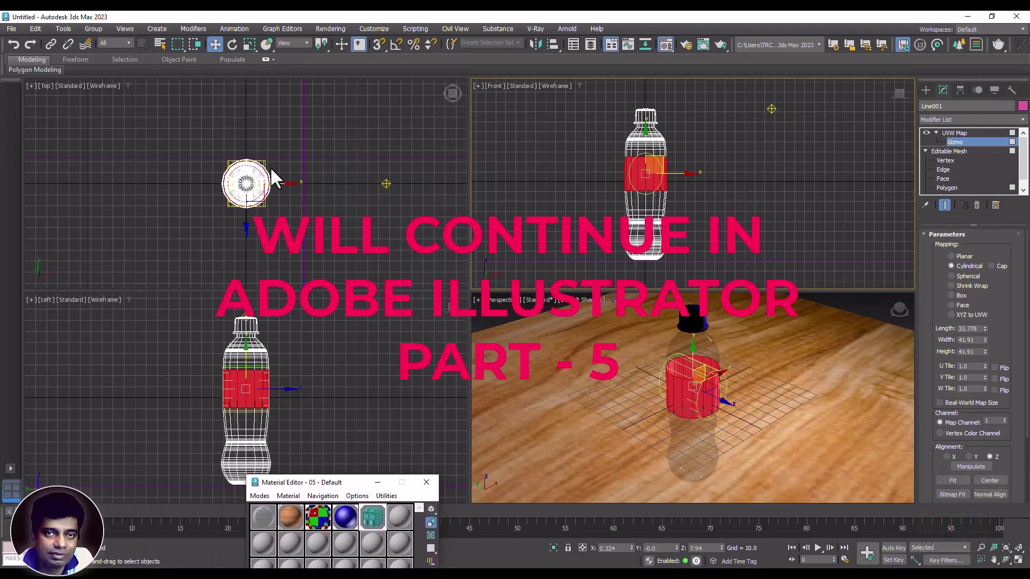
left_click(231, 44)
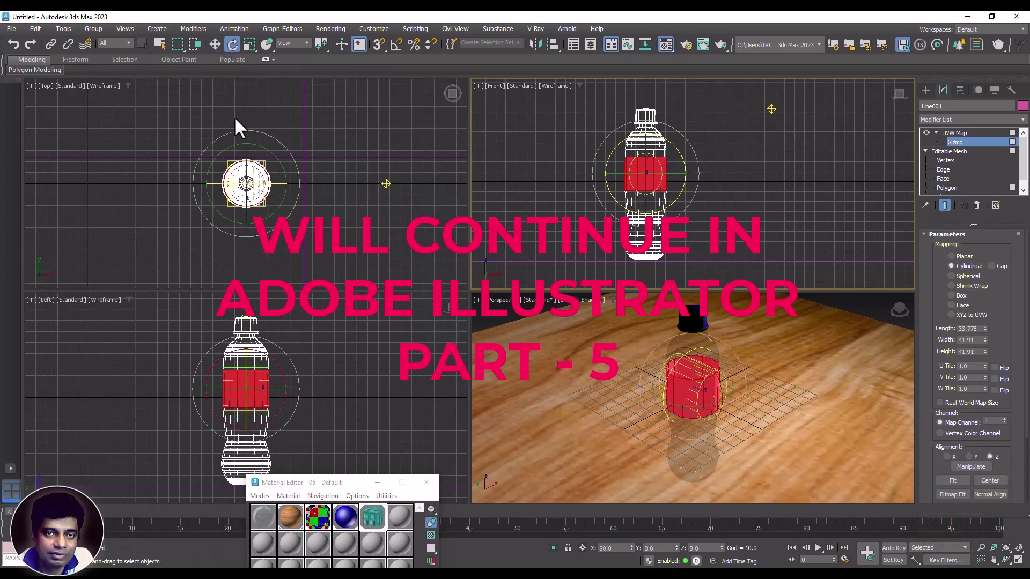
left_click(202, 363)
left_click_drag(202, 364, 257, 478)
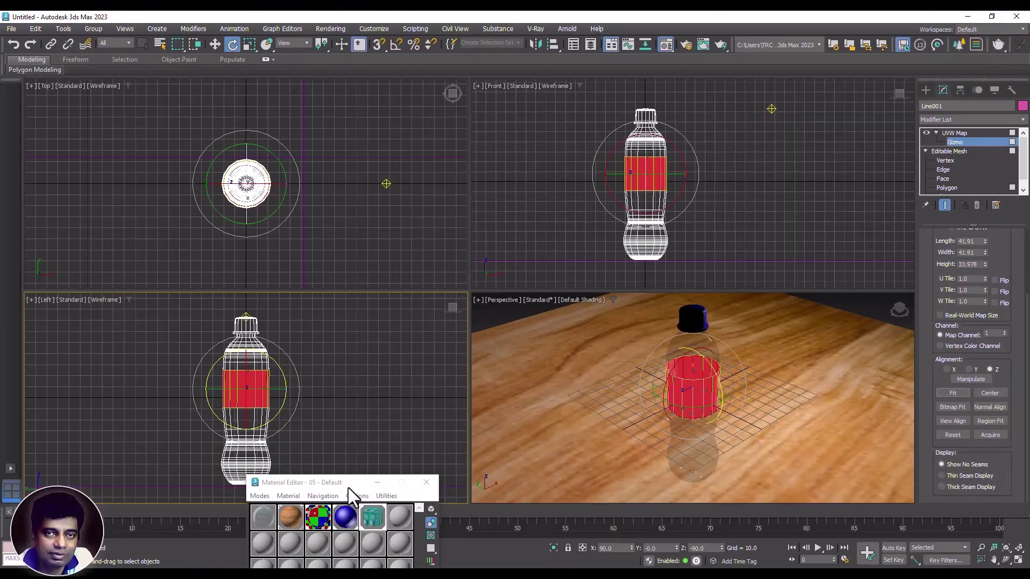
Step: Bring the Material Editor back into view, leave gizmo editing and deselect the bottle to check the label in the Perspective view
left_click_drag(350, 490, 389, 151)
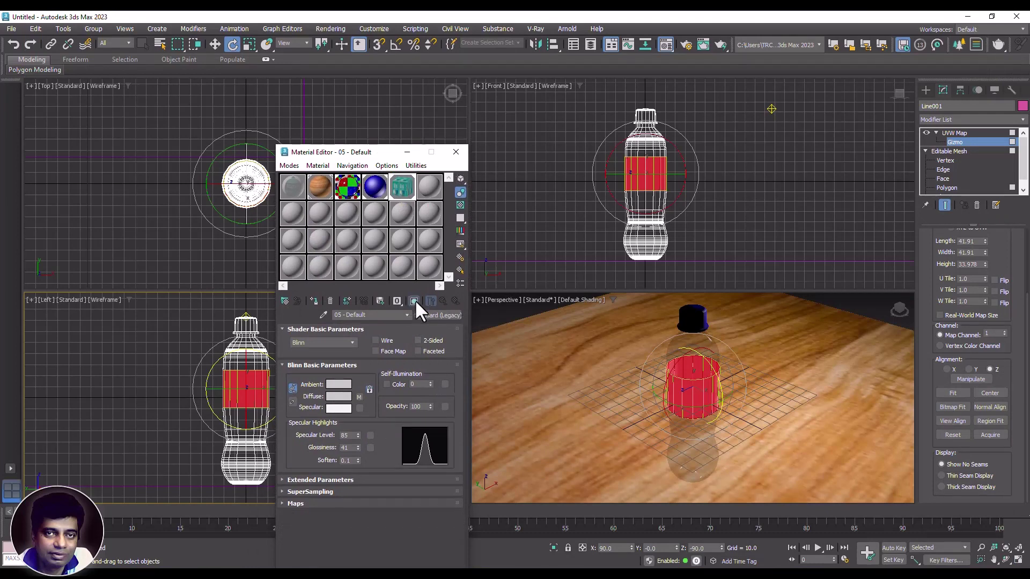
left_click(498, 312)
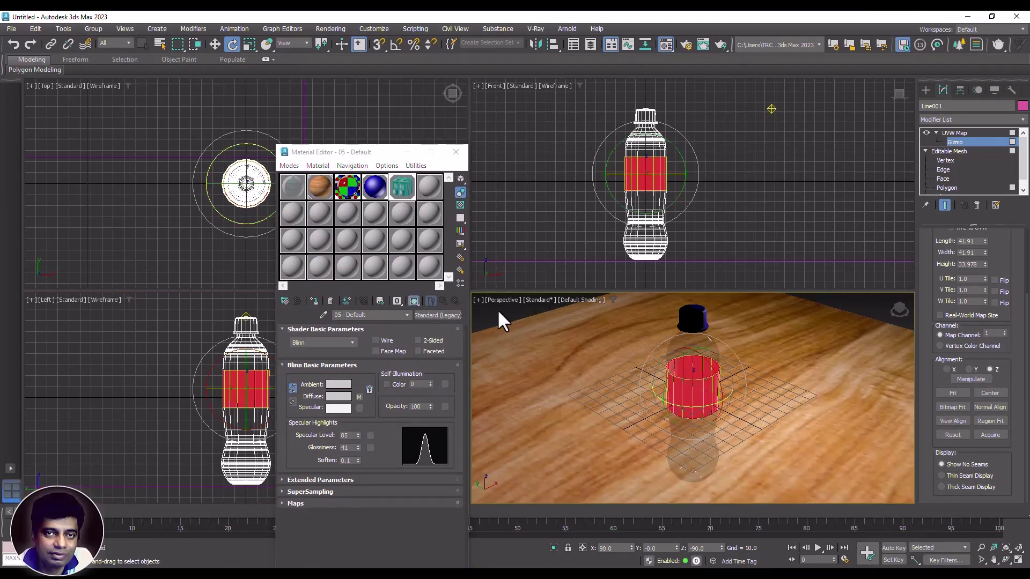
left_click(214, 43)
left_click(955, 133)
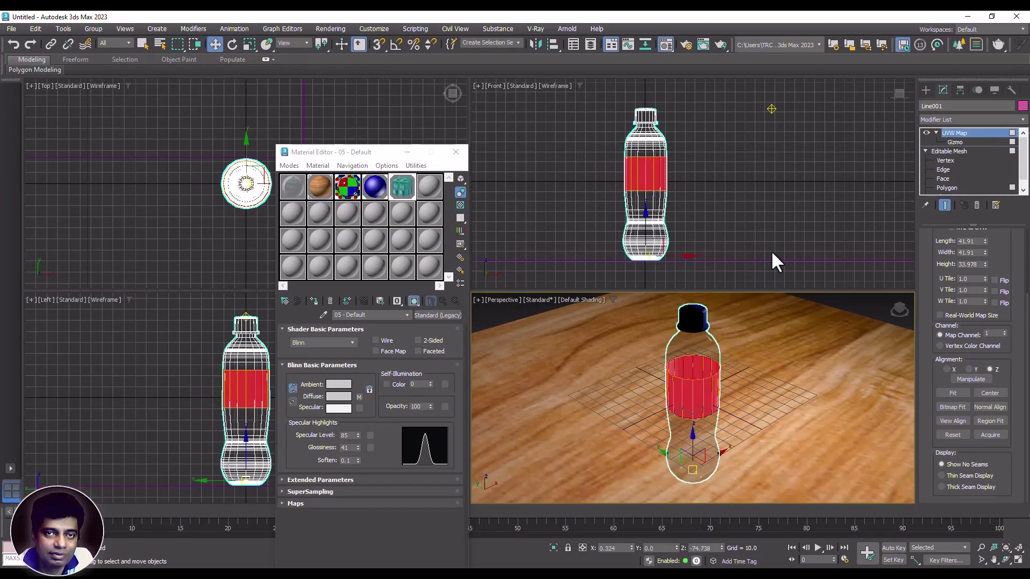
left_click(484, 314)
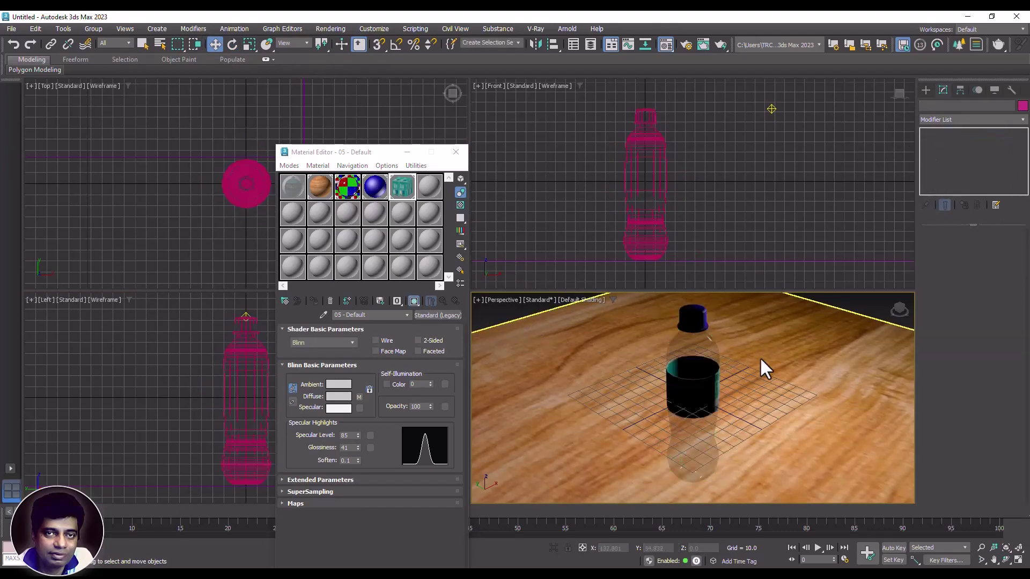
Step: Close the Material Editor and examine the Bisleri label and transparent bottle from several angles in the Perspective view
left_click(697, 414)
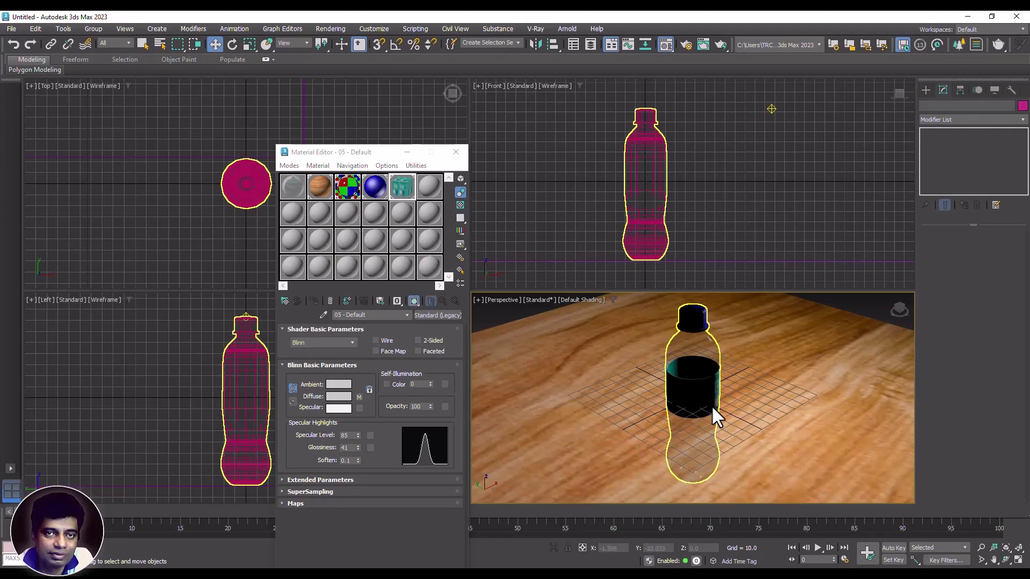
left_click(1007, 560)
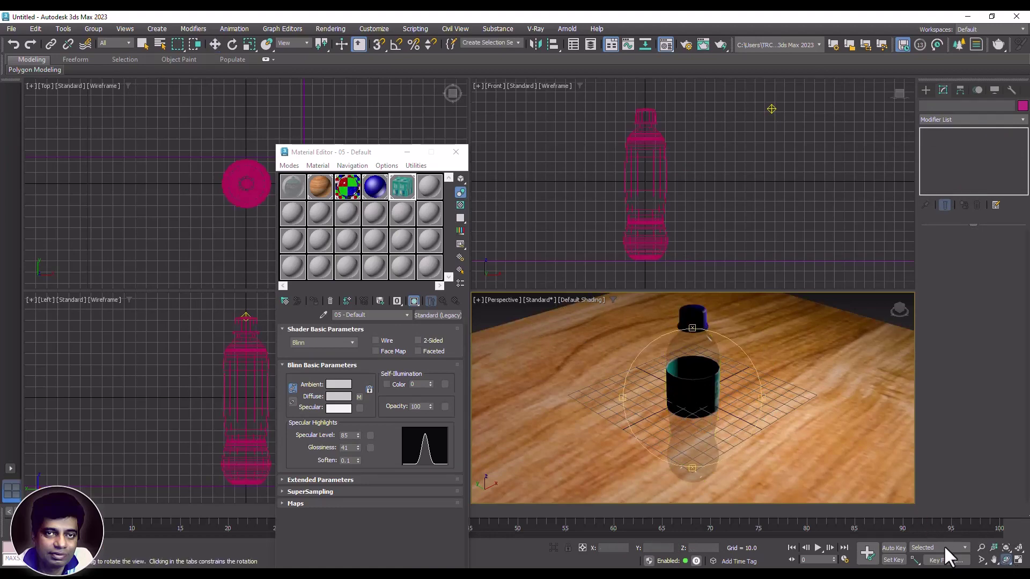
left_click_drag(716, 400, 616, 393)
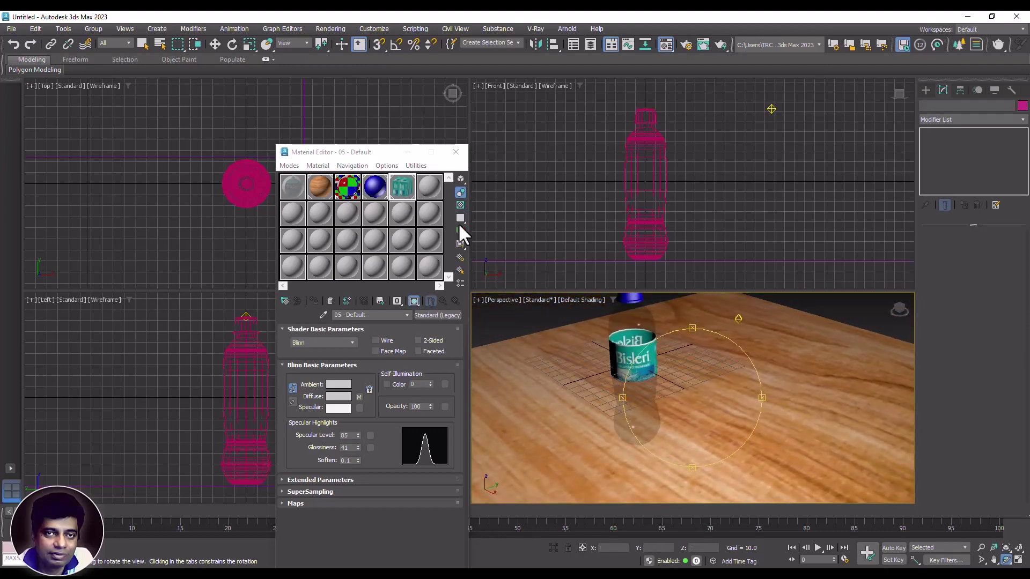
left_click(462, 155)
left_click_drag(625, 350, 636, 362)
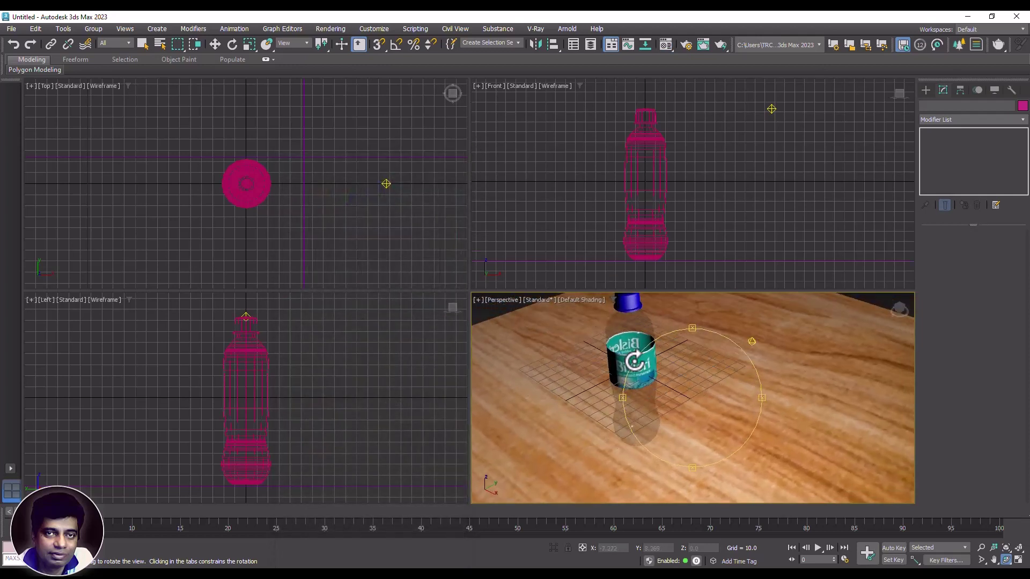
left_click(994, 560)
mouse_move(736, 416)
left_mouse_down()
mouse_move(738, 433)
mouse_move(727, 419)
left_mouse_up()
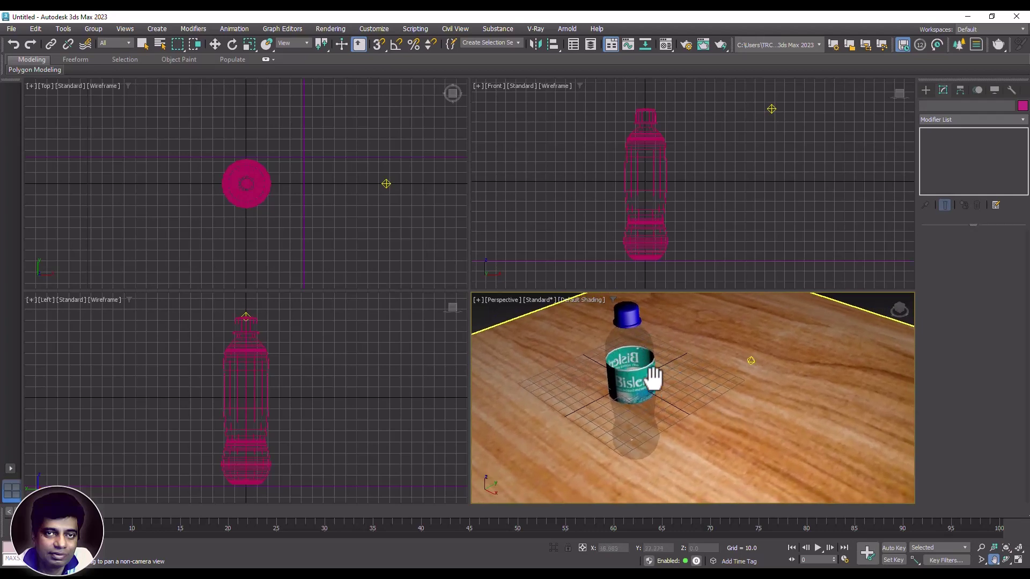
left_click(1006, 560)
left_click_drag(655, 409, 698, 423)
left_click(994, 560)
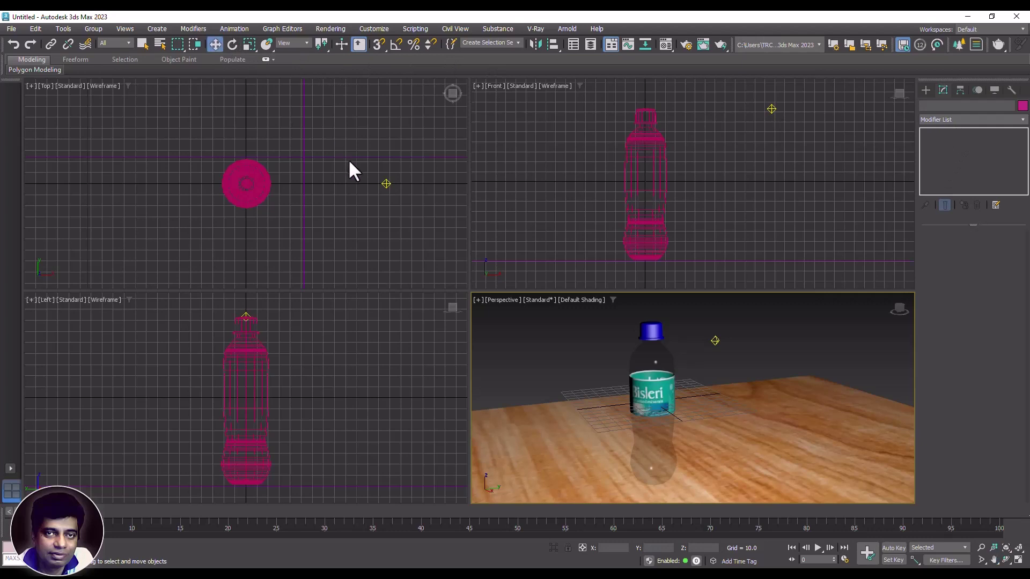
Step: Clone the omni light as an independent copy, place it low on the opposite side of the bottle, and shift the original slightly outward
left_click(386, 184)
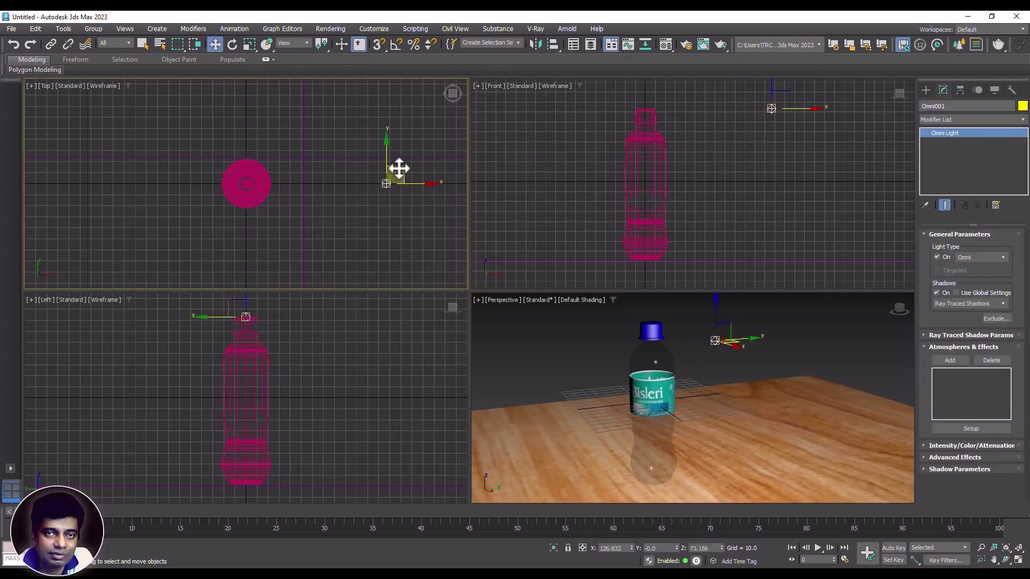
mouse_move(399, 169)
left_mouse_down("shift")
mouse_move(214, 182)
mouse_move(191, 122)
mouse_move(155, 107)
left_mouse_up("shift")
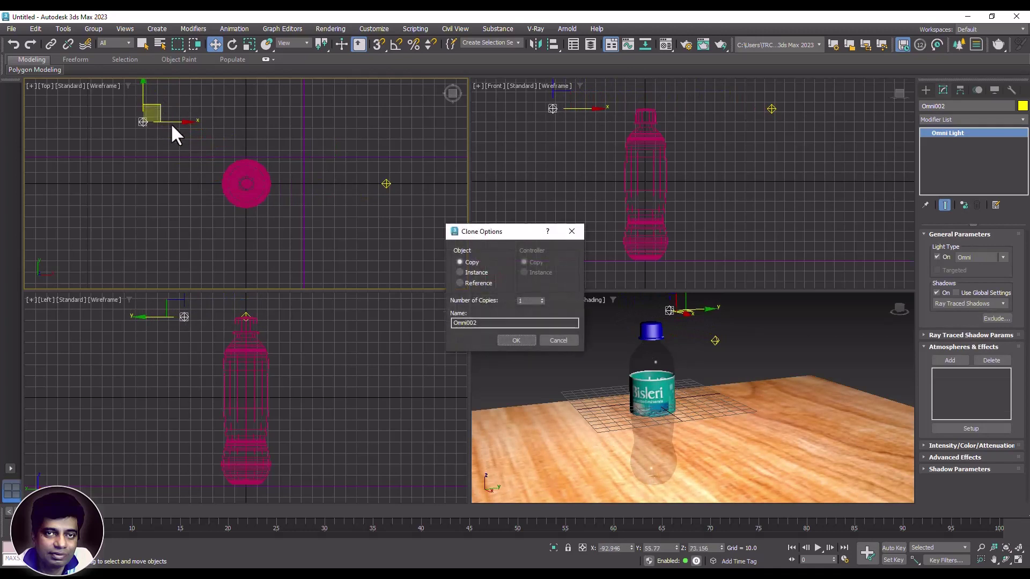
left_click(517, 338)
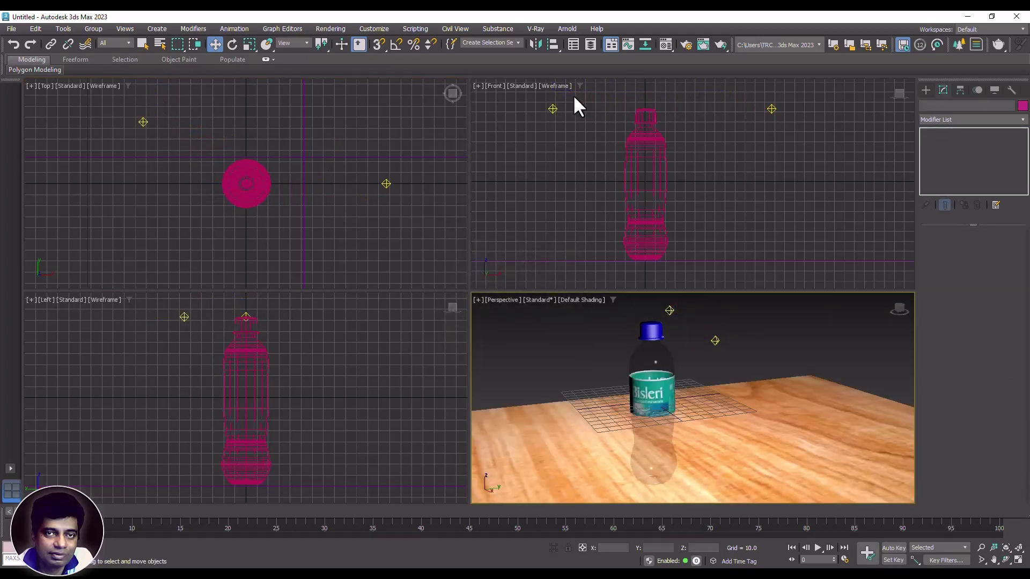
left_click_drag(552, 107, 512, 191)
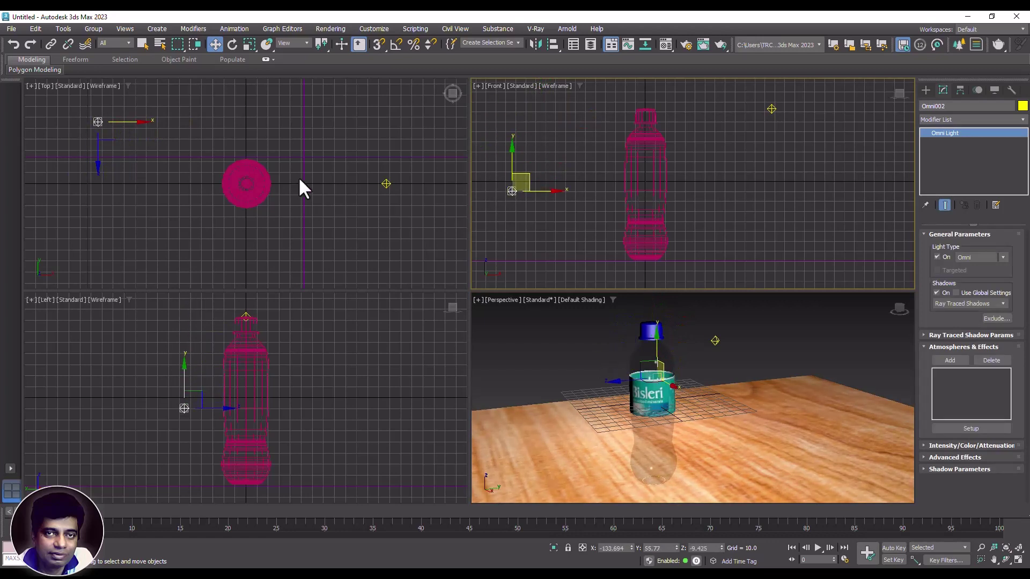
left_click_drag(387, 184, 403, 197)
Step: Create a Physical camera in the Top view aimed at the bottle, and switch the Perspective view to PhysCamera001
left_click(924, 89)
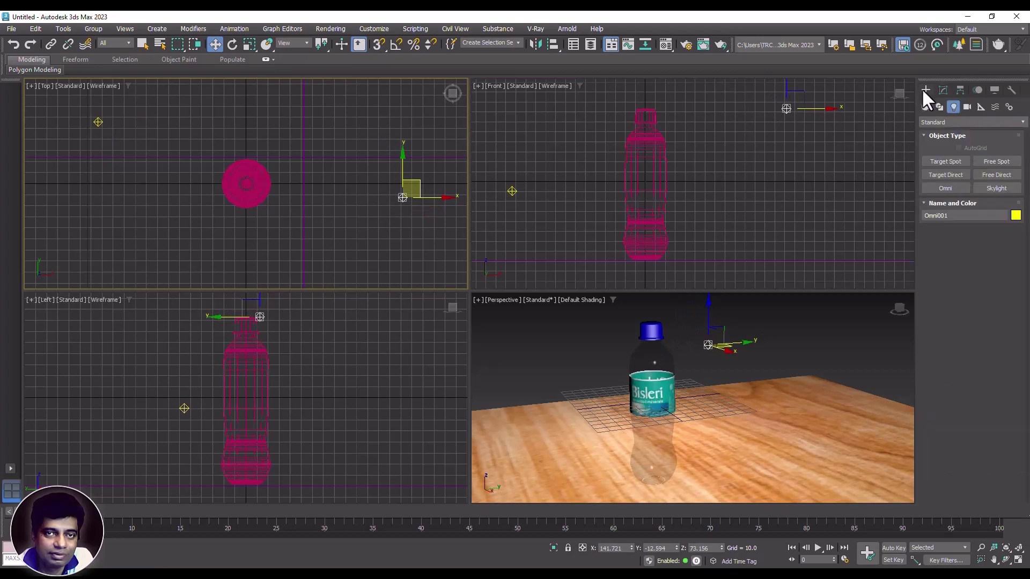
left_click(967, 106)
left_click(952, 157)
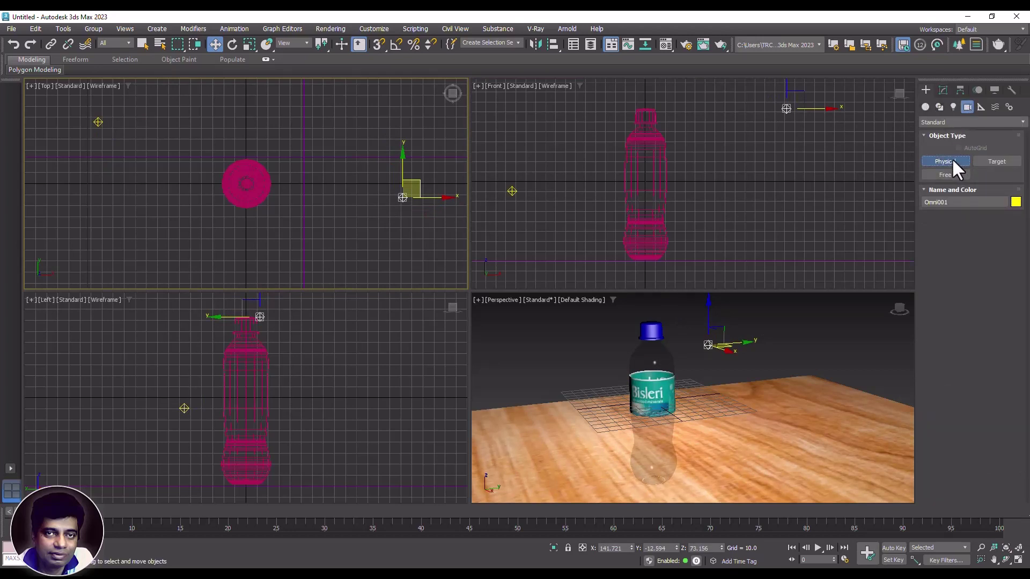
left_click_drag(395, 263, 248, 186)
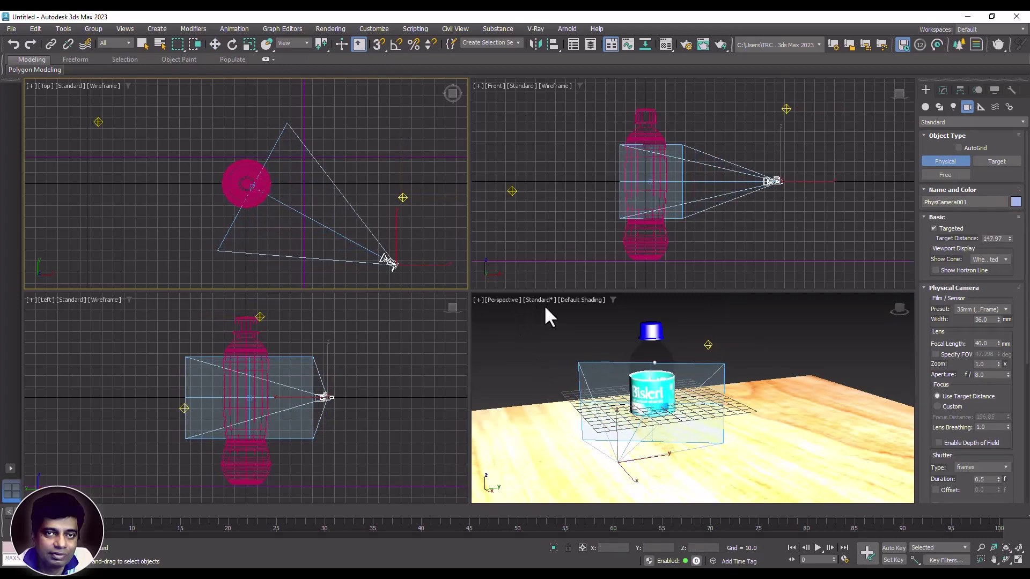
left_click(503, 300)
mouse_move(517, 311)
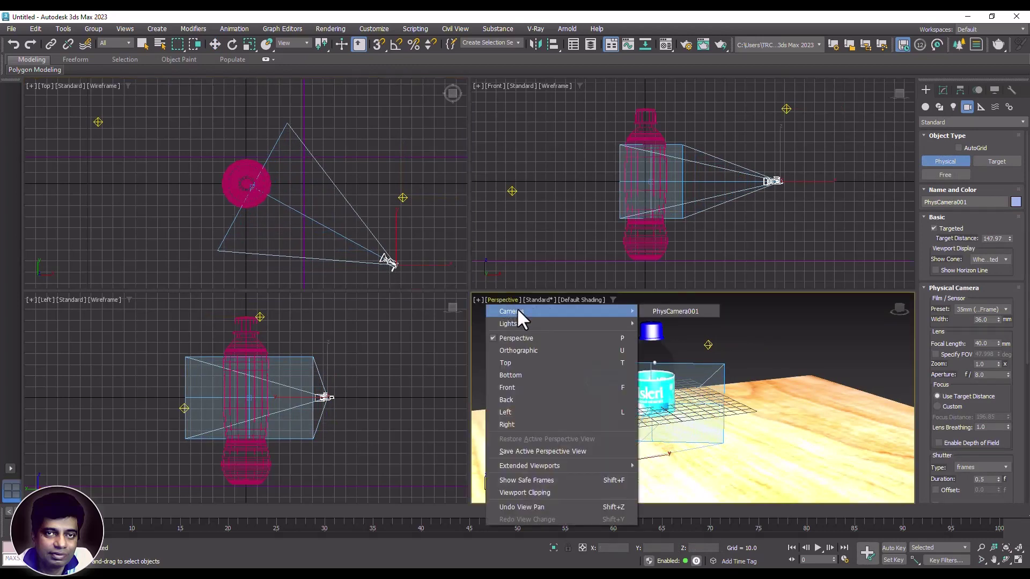
left_click(694, 310)
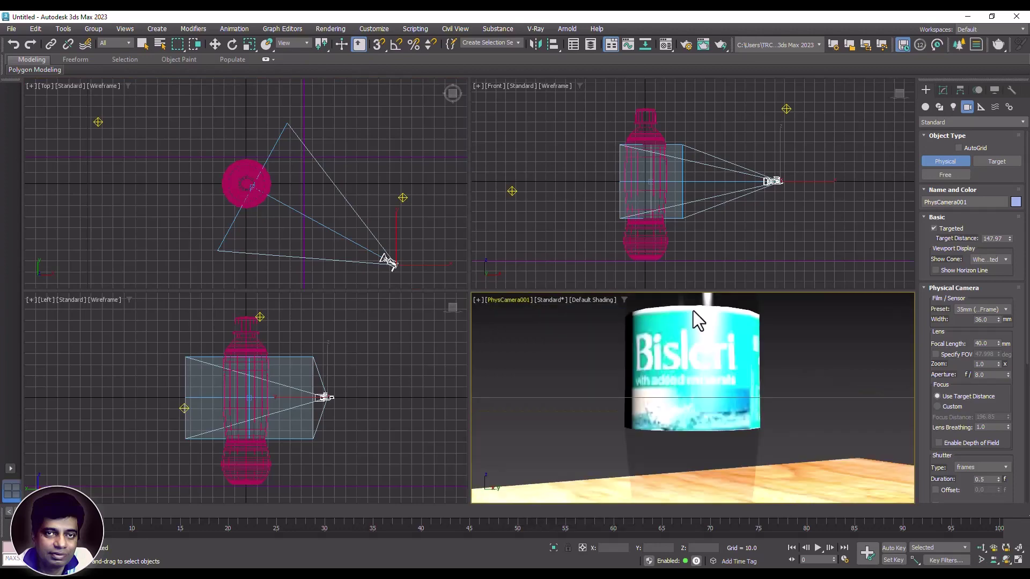
Step: Move the camera farther out and up to about X 293, Y -278, Z 230 so it frames the bottle diagonally from above
left_click(215, 45)
left_click_drag(325, 400, 617, 142)
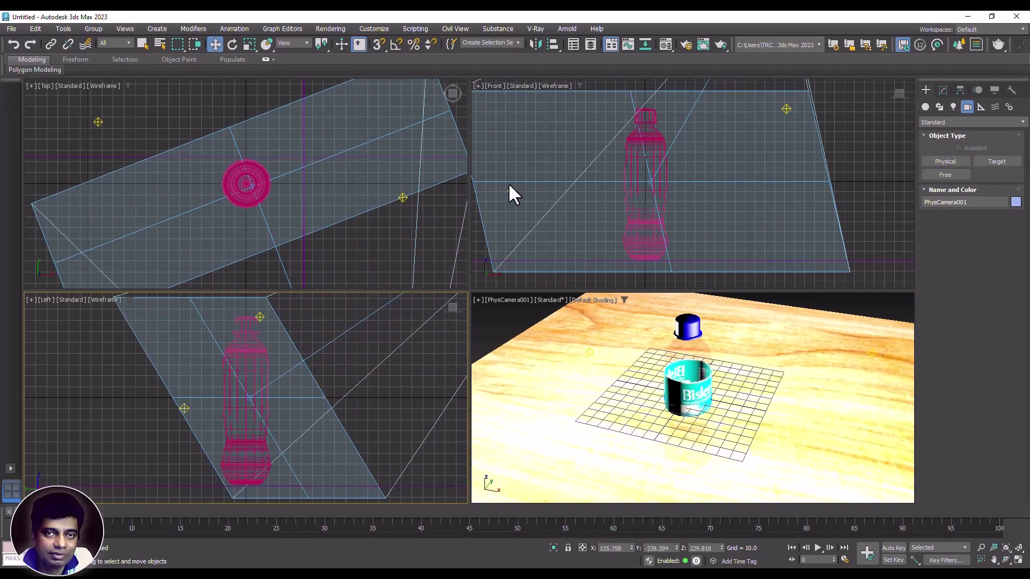
left_click(75, 153)
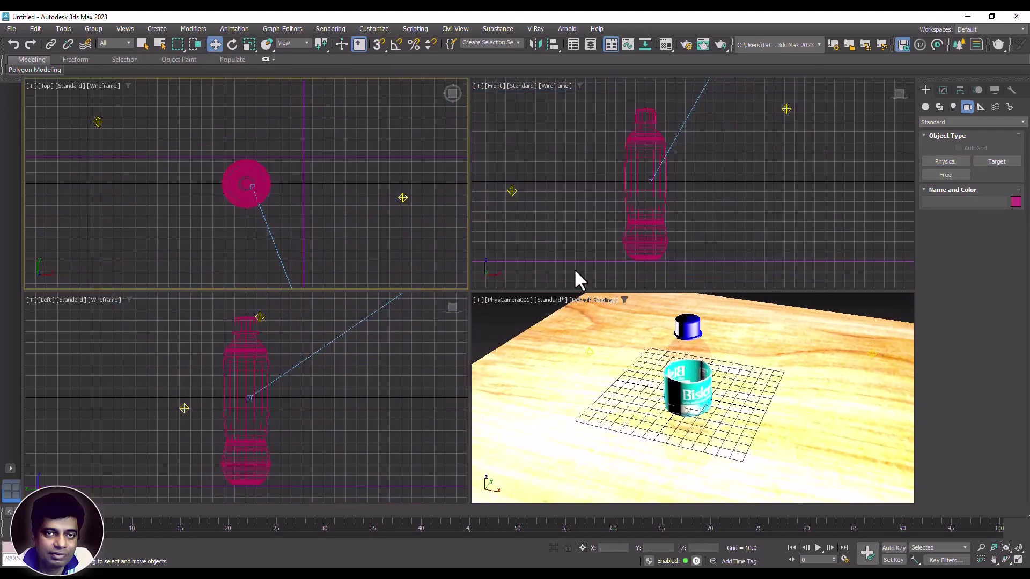
left_click(1006, 548)
left_click_drag(264, 259, 299, 247)
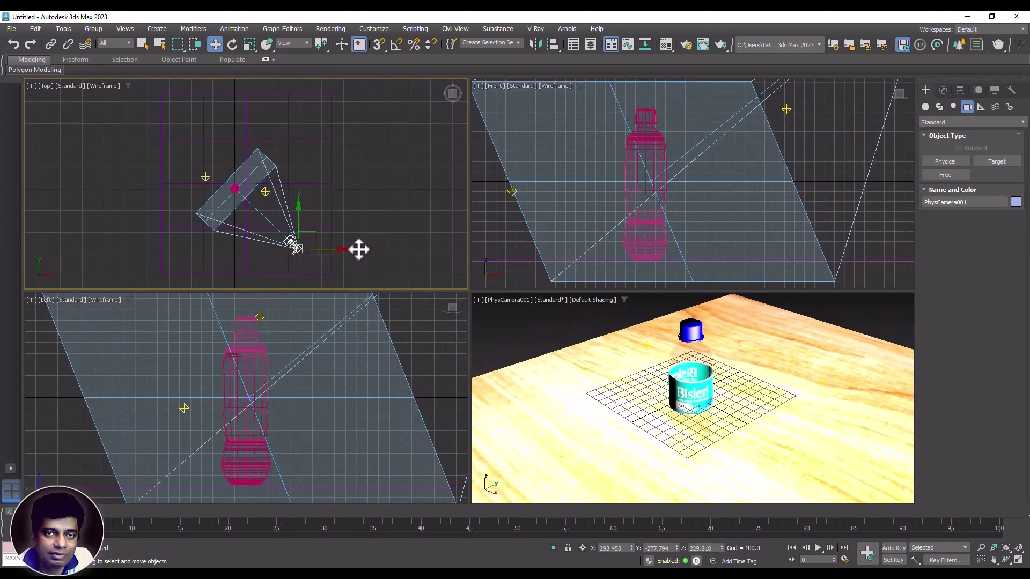
left_click(536, 337)
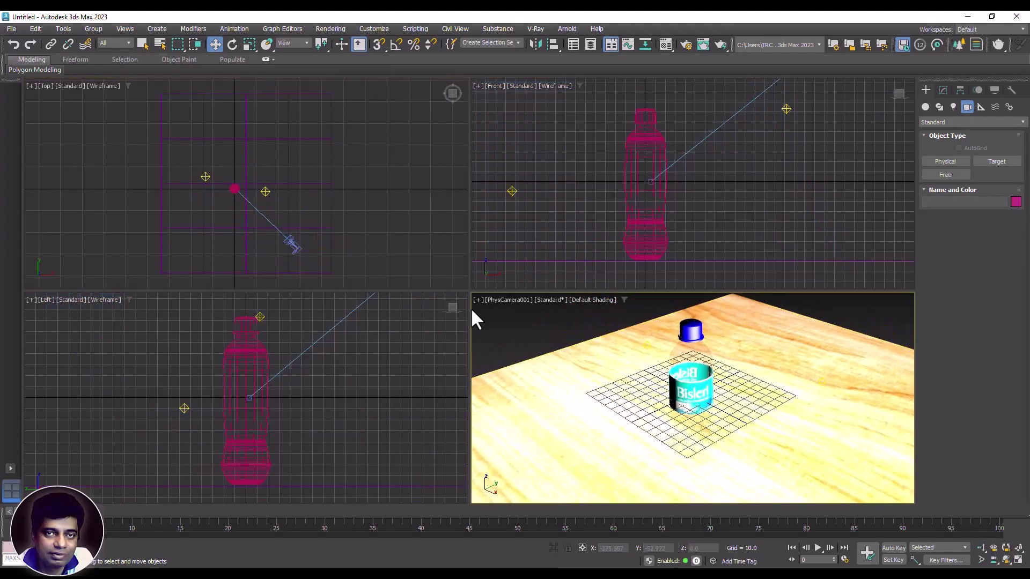
Step: Render the PhysCamera001 view to check its brightness, and close the rendered frame window
left_click(331, 28)
left_click(341, 40)
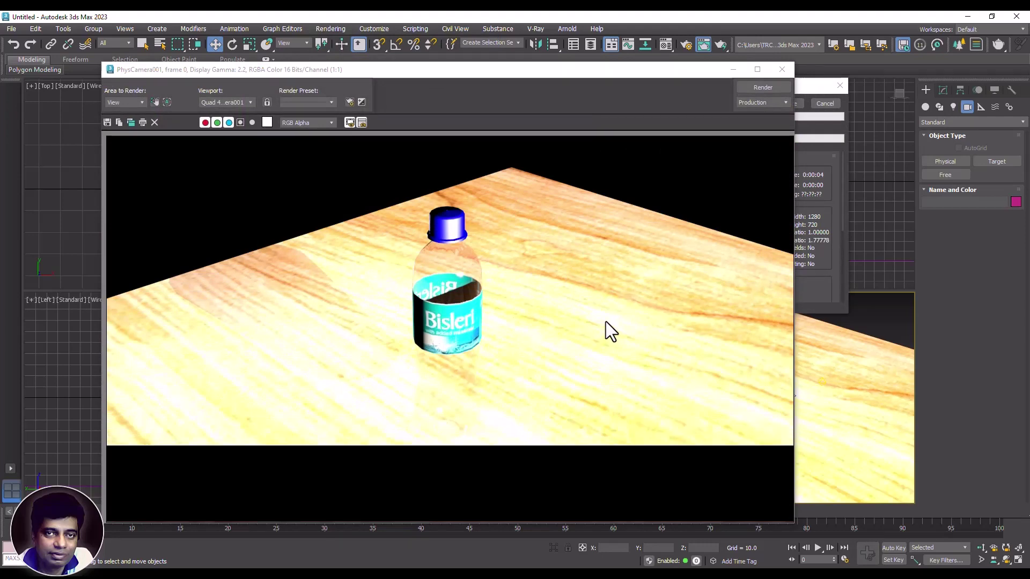
left_click(781, 69)
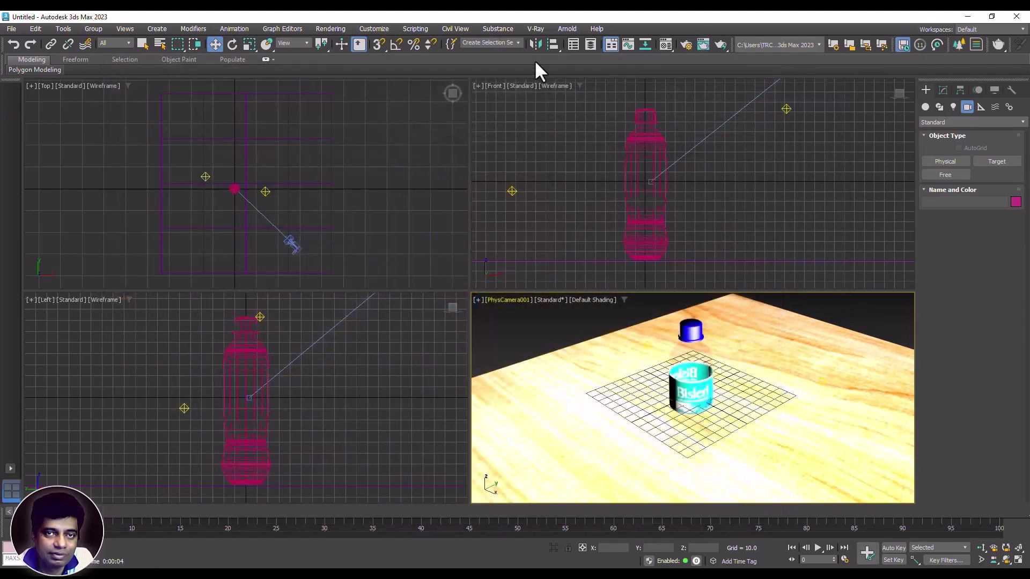
Step: Set the scene's exposure control to <no exposure control> and close the environment settings
left_click(334, 28)
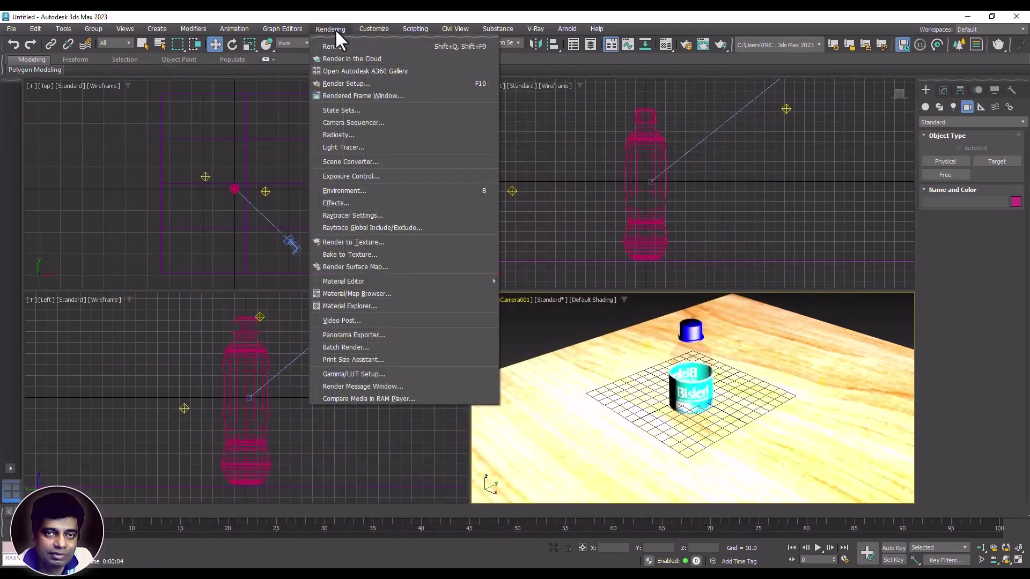
left_click(357, 176)
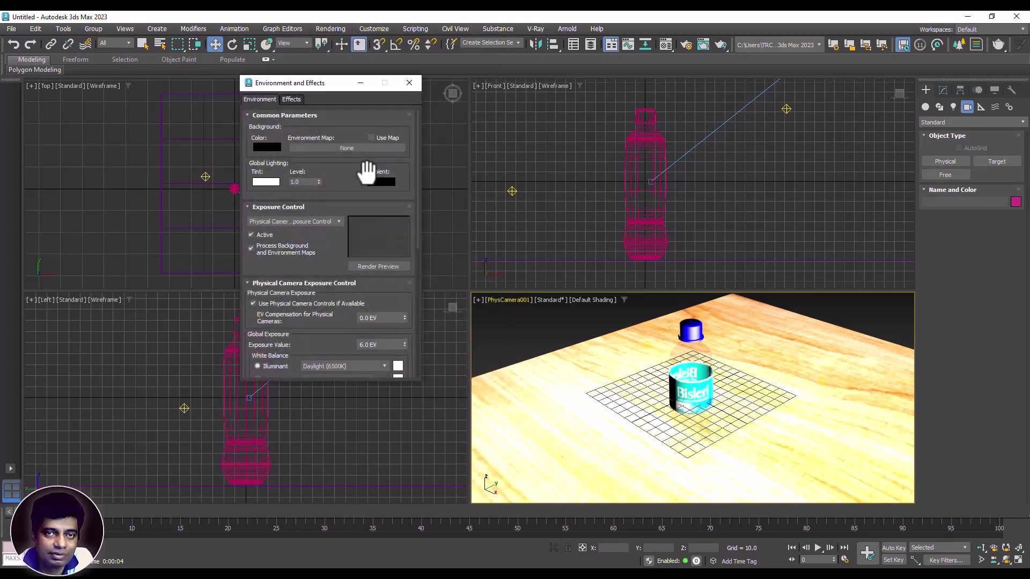
left_click(338, 220)
left_click(292, 230)
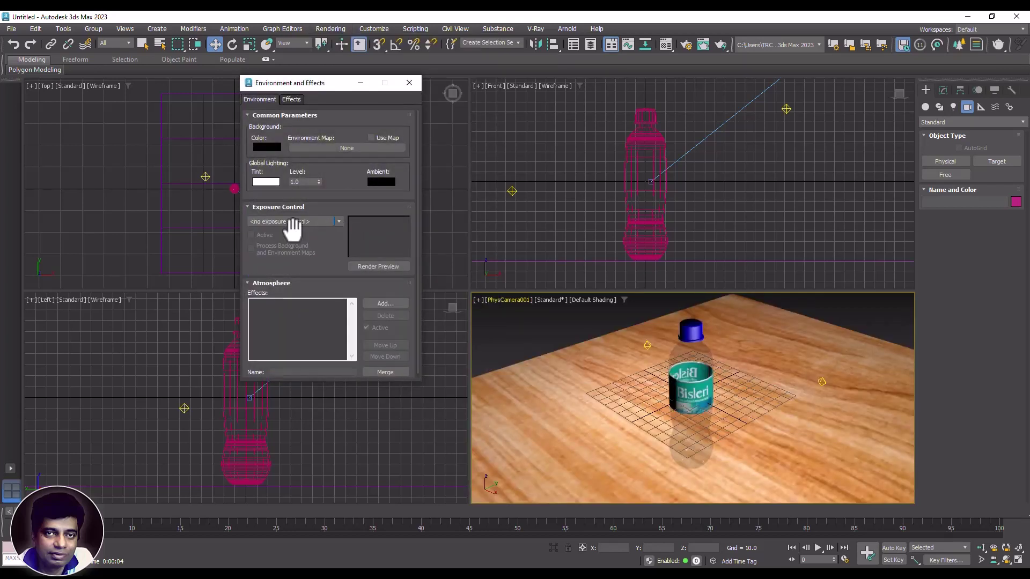
left_click(409, 83)
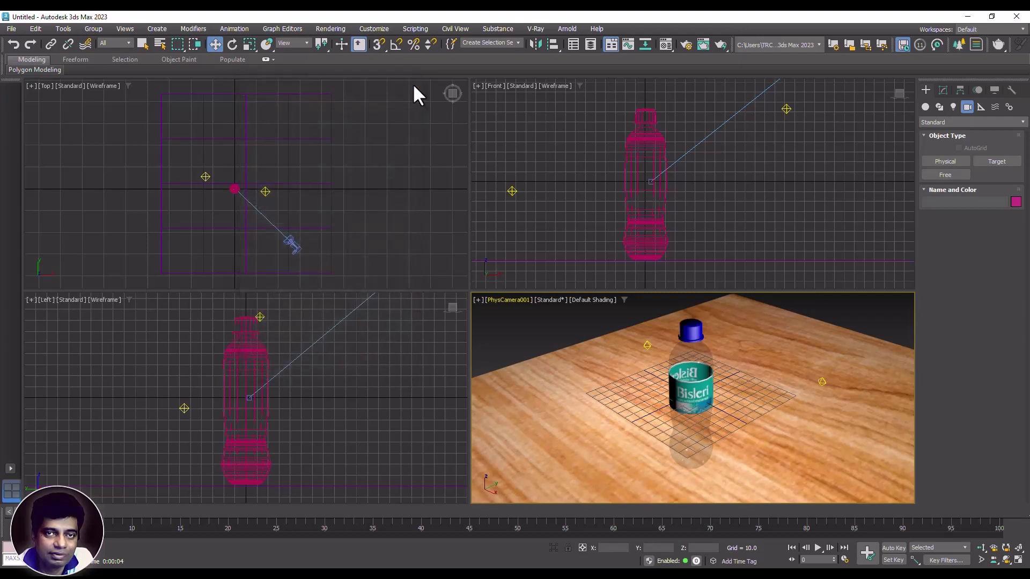
Step: Render the camera view without exposure control to inspect the bottle's label and shadow, and close the rendered frame window
left_click(327, 28)
left_click(333, 44)
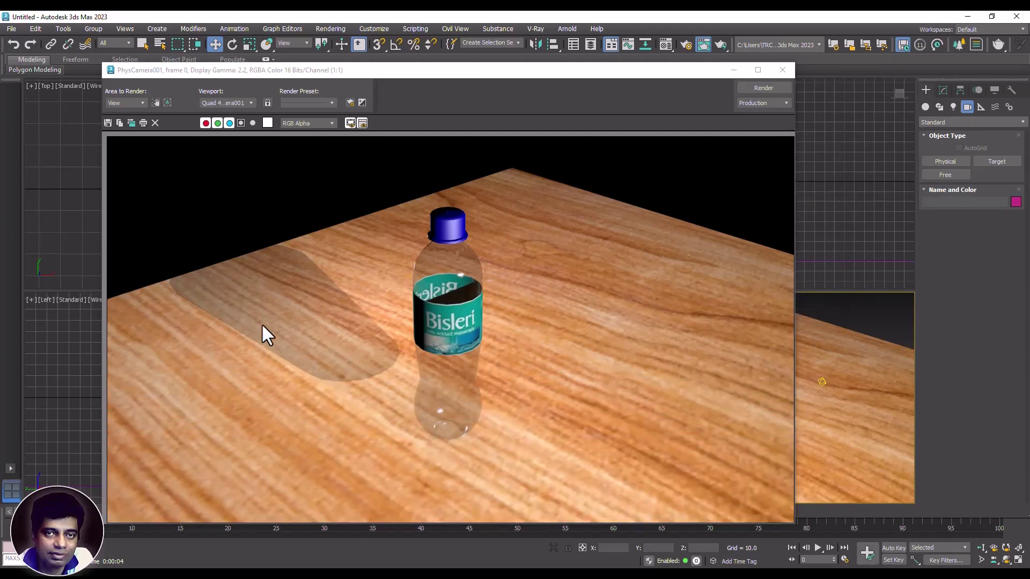
left_click(782, 70)
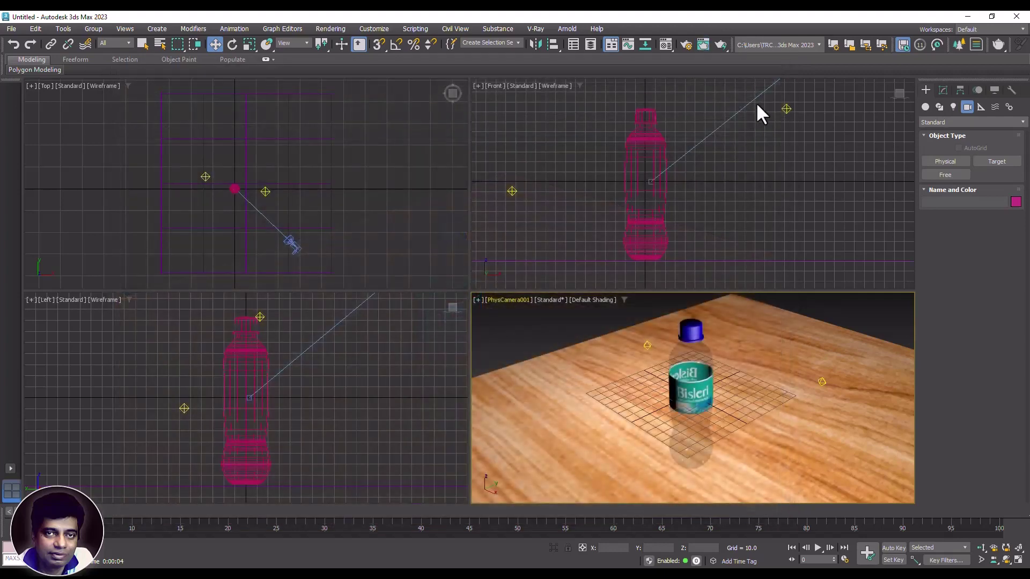
Step: Shift the camera slightly toward the bottle in the Front view, and raise the original omni light to a height of about 123
left_click(746, 124)
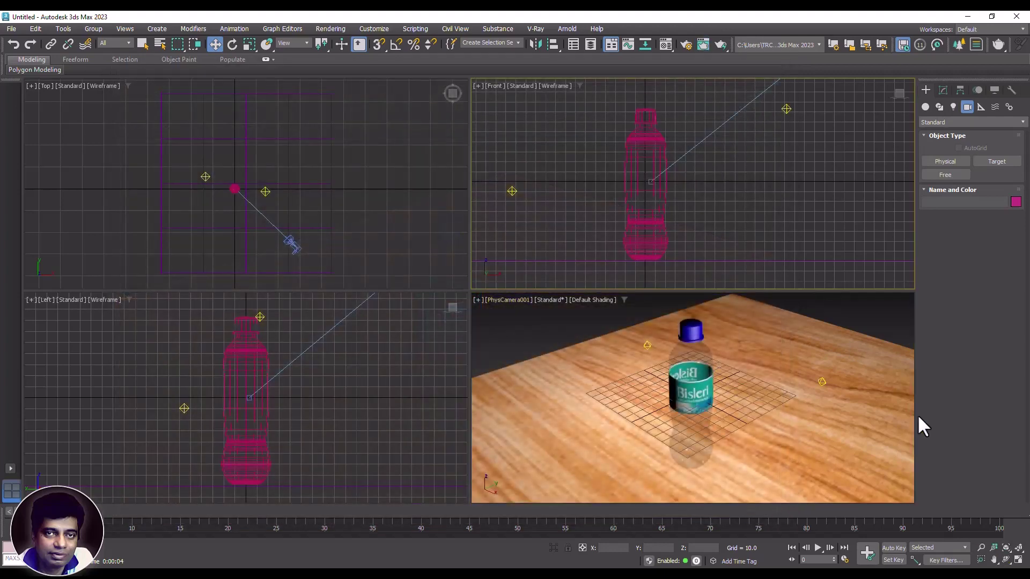
left_click(1008, 548)
left_click_drag(807, 117, 780, 110)
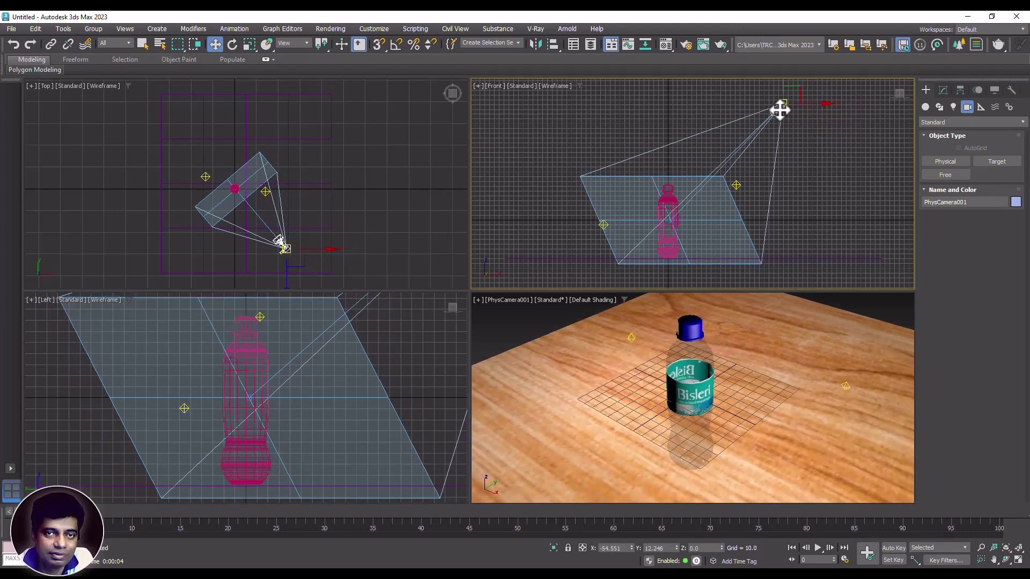
left_click(736, 185)
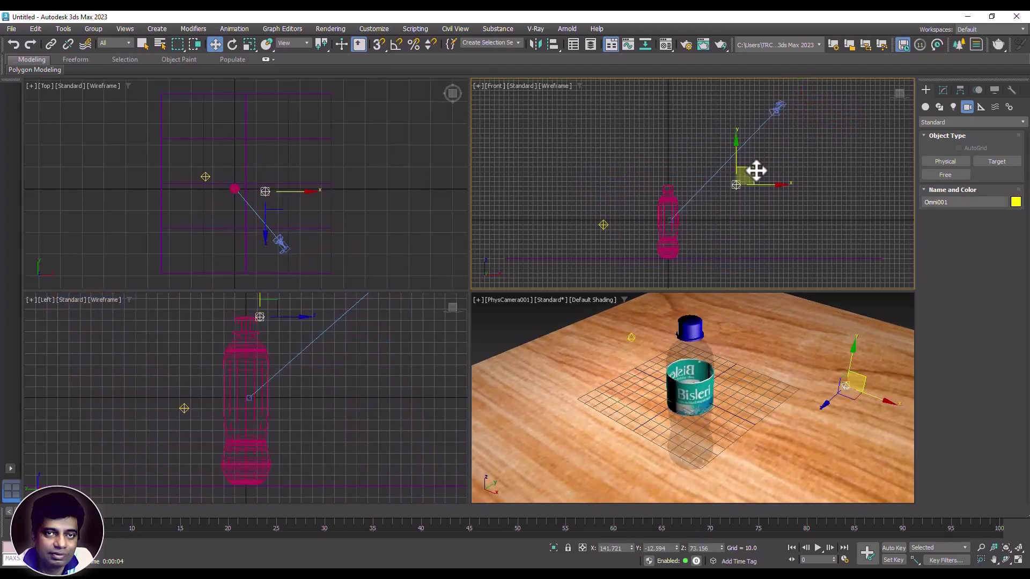
left_click_drag(756, 171, 753, 147)
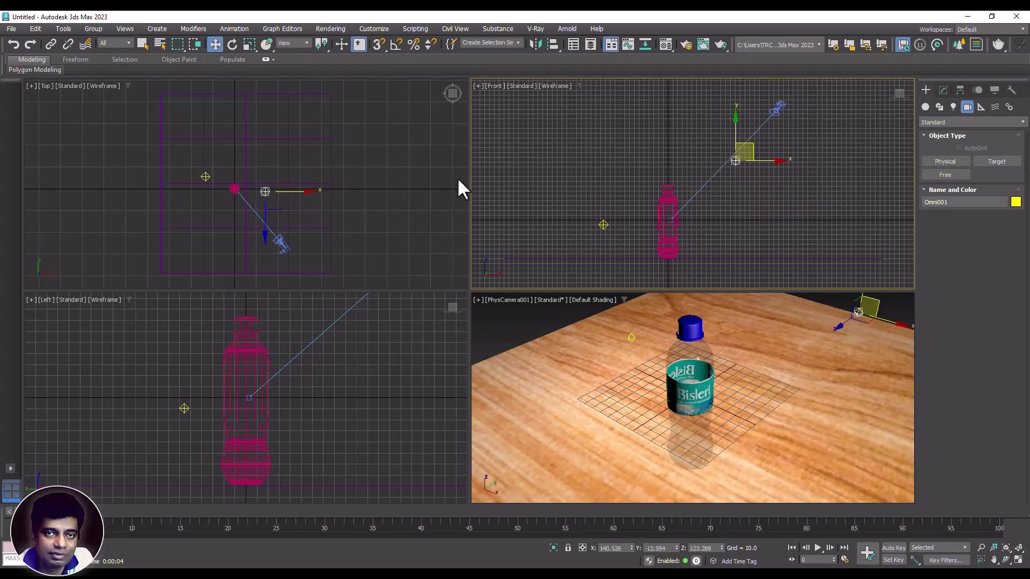
Step: Move the copied omni light in front of the bottle and raise it to about X -69, Y -107, Z 65
left_click(205, 177)
left_click_drag(202, 184, 216, 214)
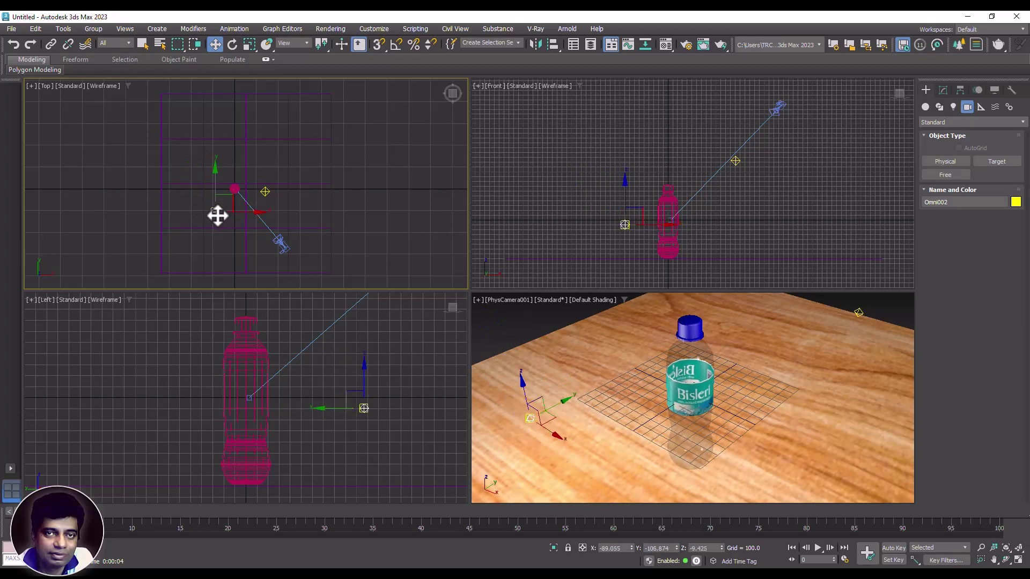
left_click_drag(622, 227, 632, 191)
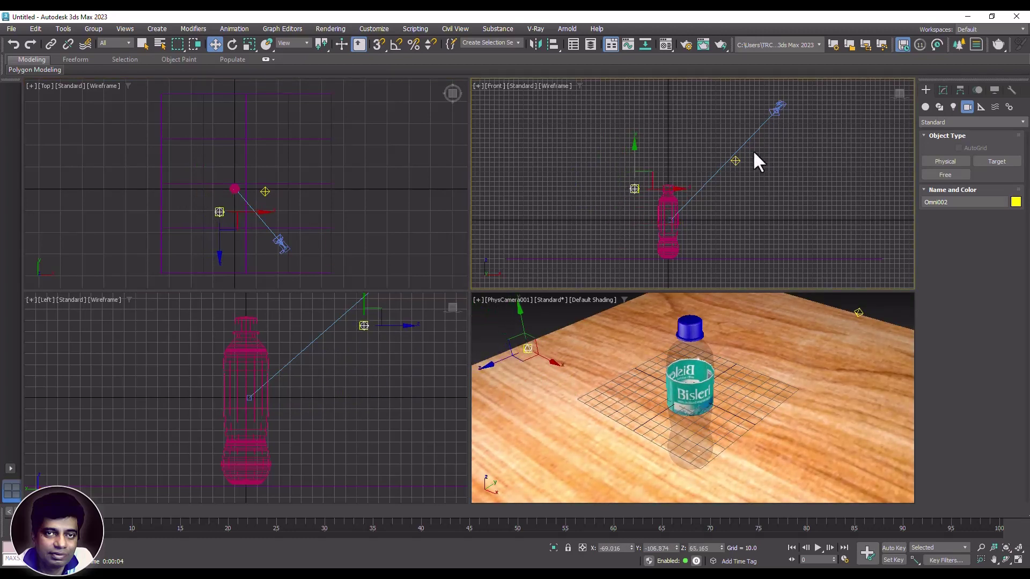
Step: Select the copied omni light, Omni002, and turn off its shadows
left_click(736, 162)
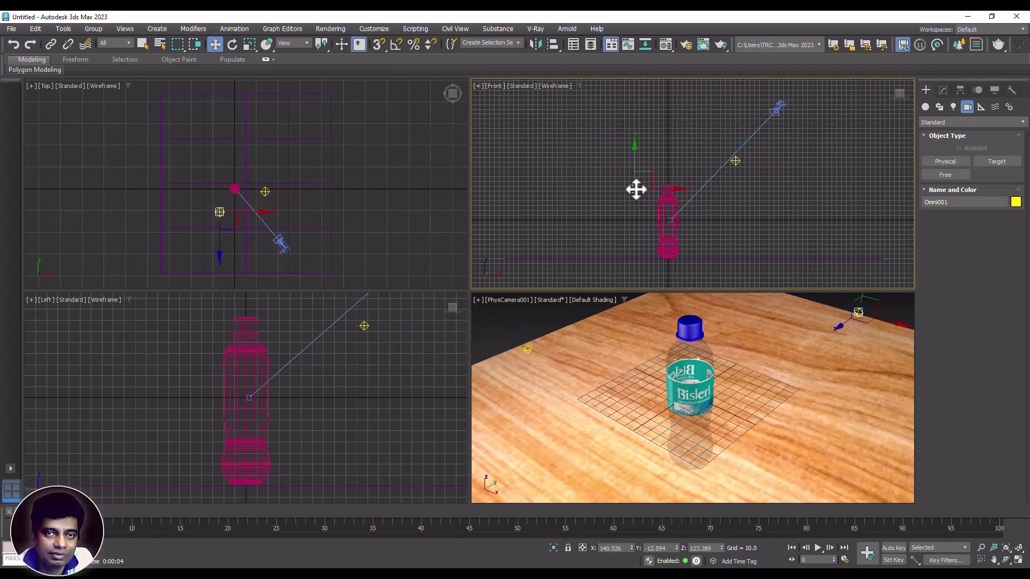
left_click(636, 189)
left_click(942, 89)
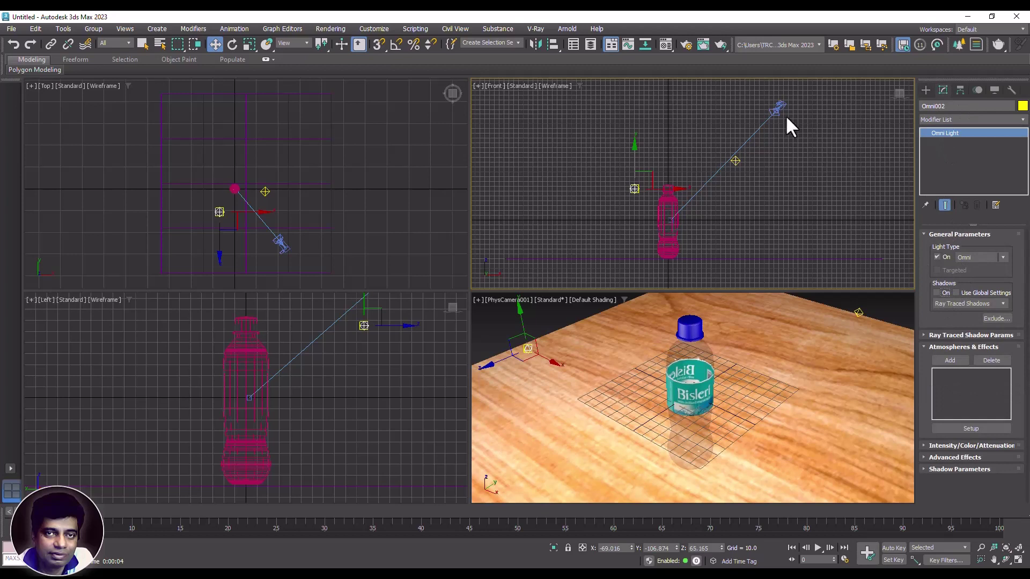
Step: Render the camera view with only the original omni light casting shadows, inspect the shadow, and close the rendered frame window
left_click(738, 161)
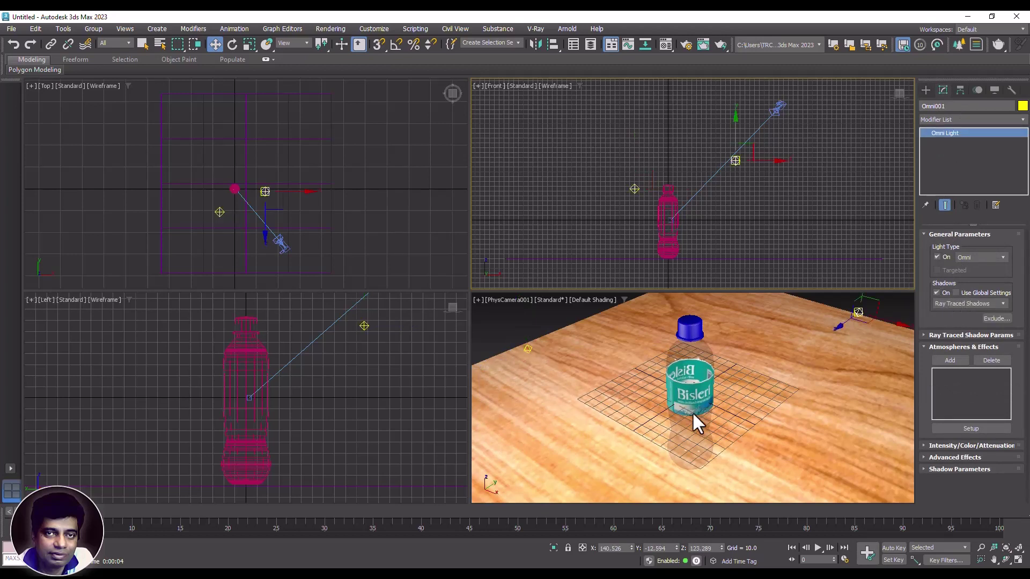
left_click(504, 337)
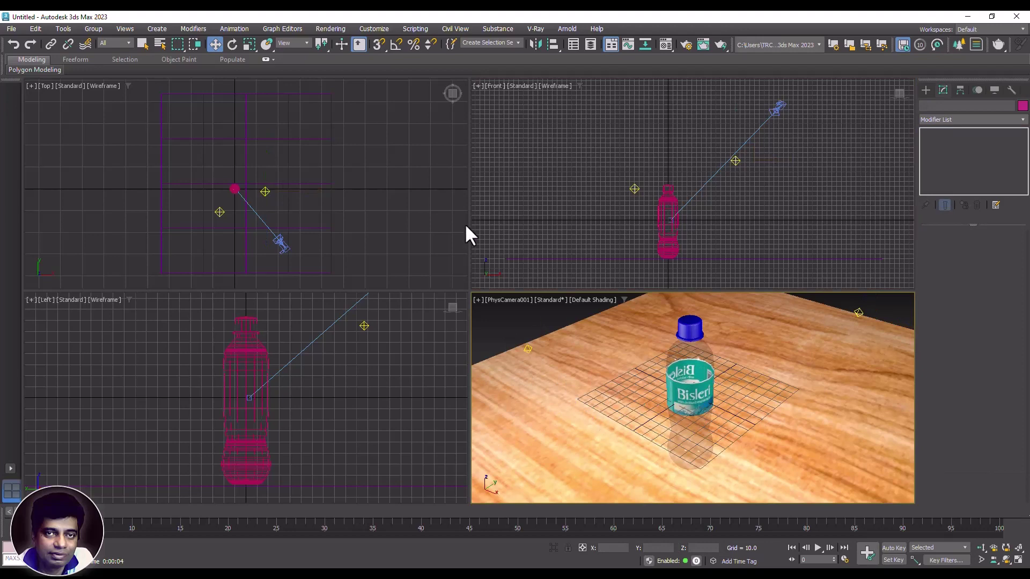
left_click(330, 27)
left_click(337, 45)
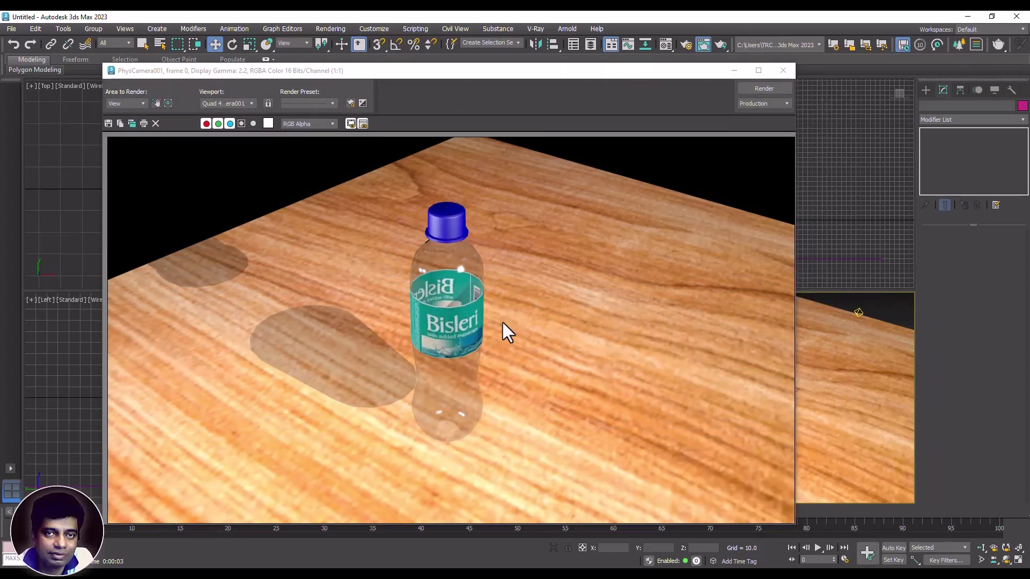
left_click(779, 72)
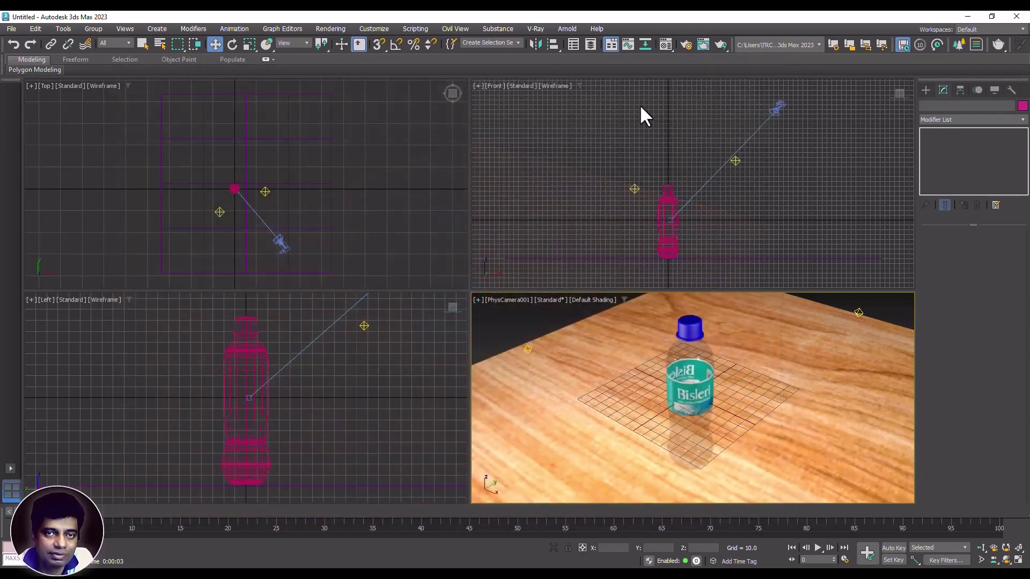
Step: Change the shadow type of the original omni light, Omni001, to Area Shadows
left_click(587, 158)
left_click(735, 160)
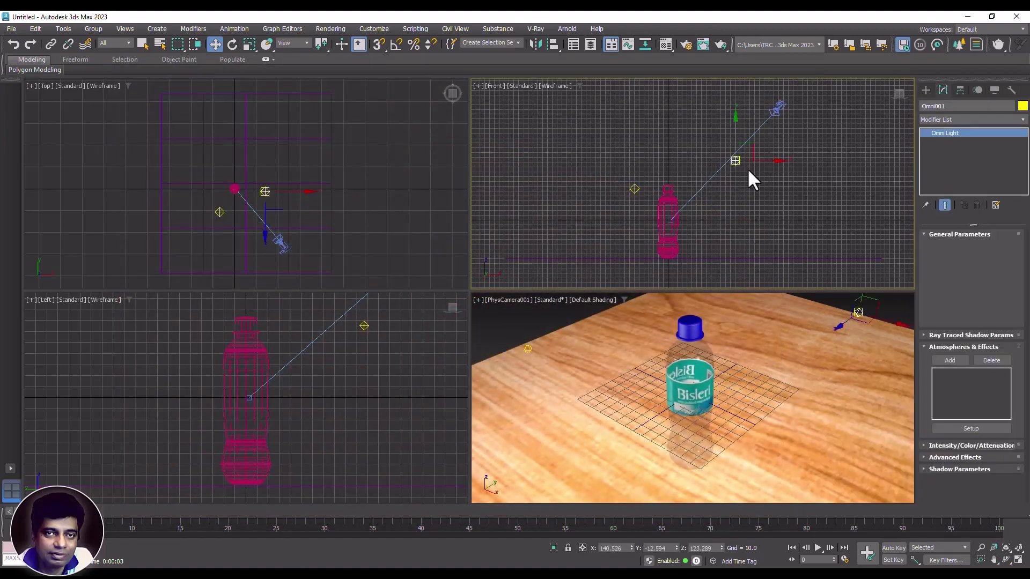
left_click(956, 304)
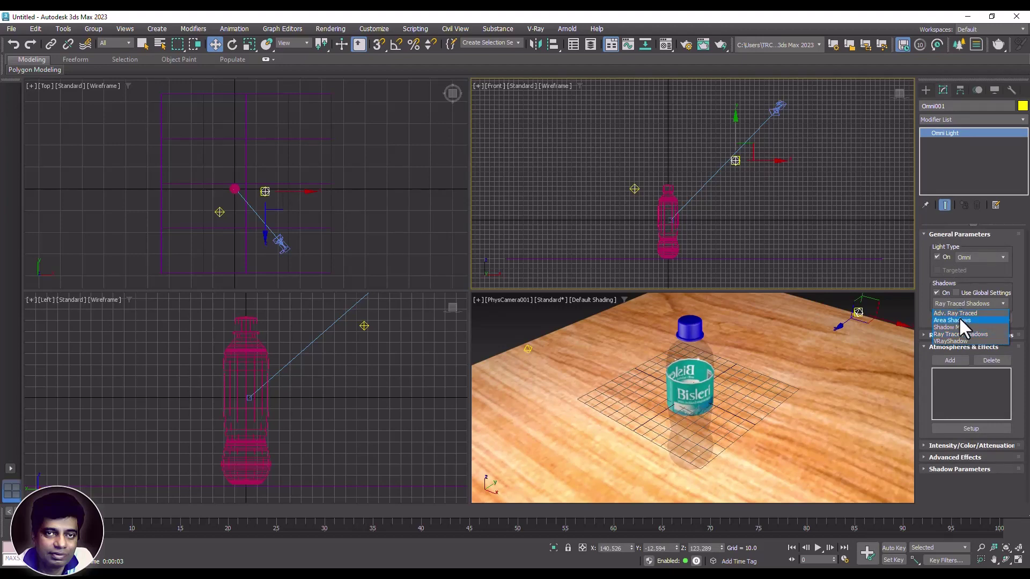
left_click(960, 320)
Step: Render the camera view with Area Shadows to inspect the bottle's shadow, and close the rendered frame window
left_click(540, 330)
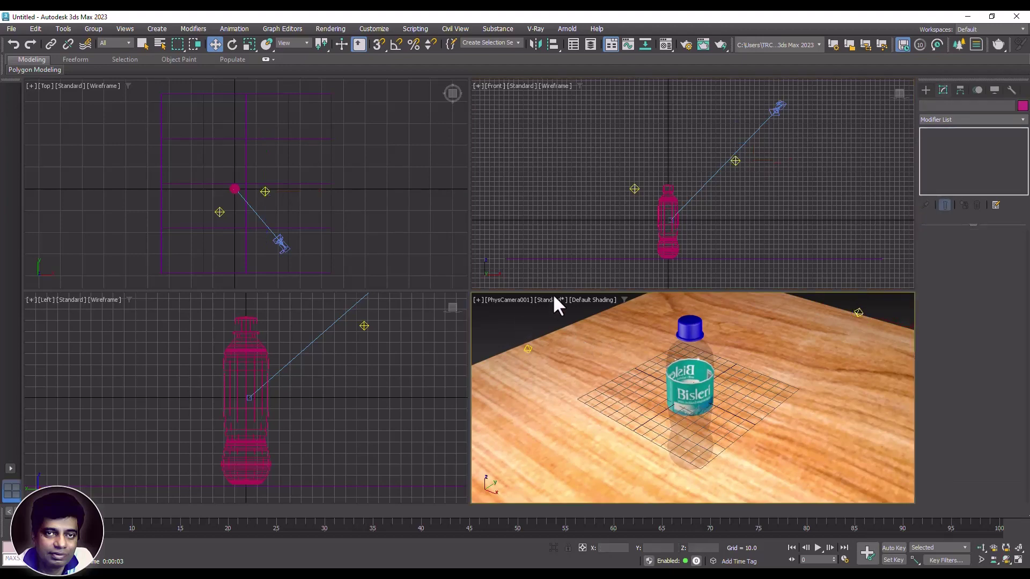
left_click(331, 29)
left_click(340, 41)
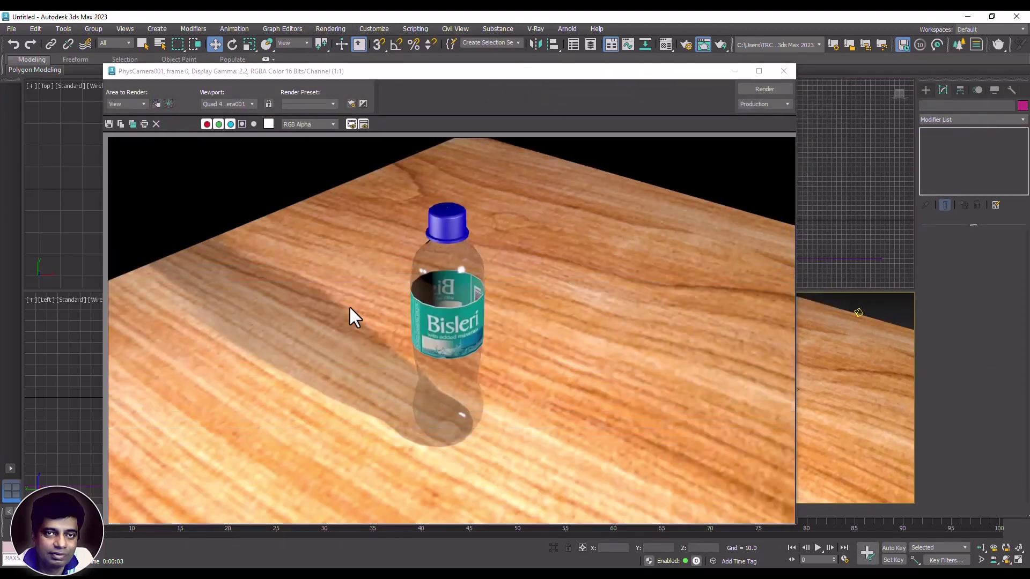
left_click(783, 72)
Step: Move Omni001 to about X 107, Z 235 in the Front view, and render the camera view to check the bottle's shadow
left_click(736, 159)
left_click_drag(737, 159, 735, 98)
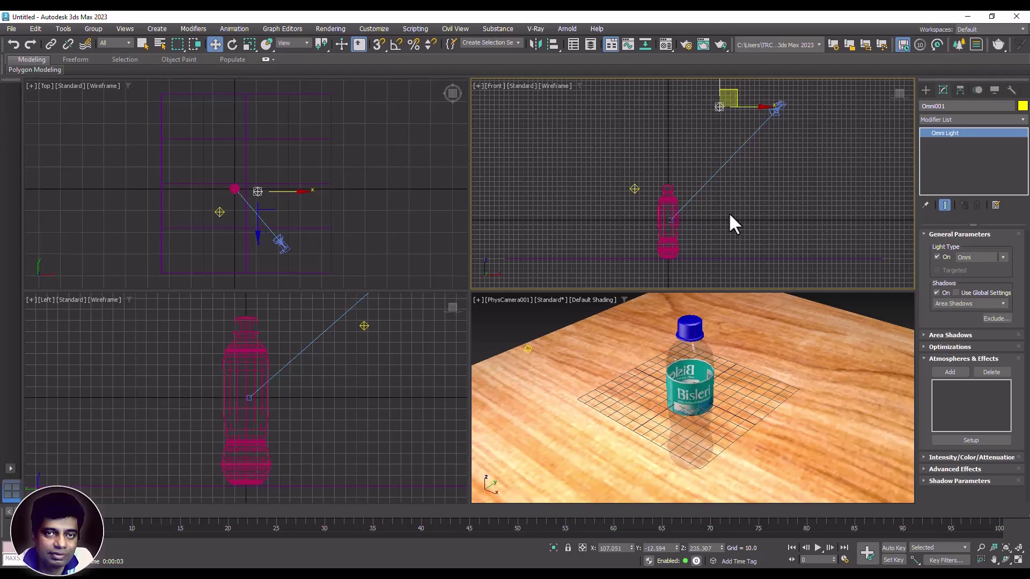
left_click(534, 321)
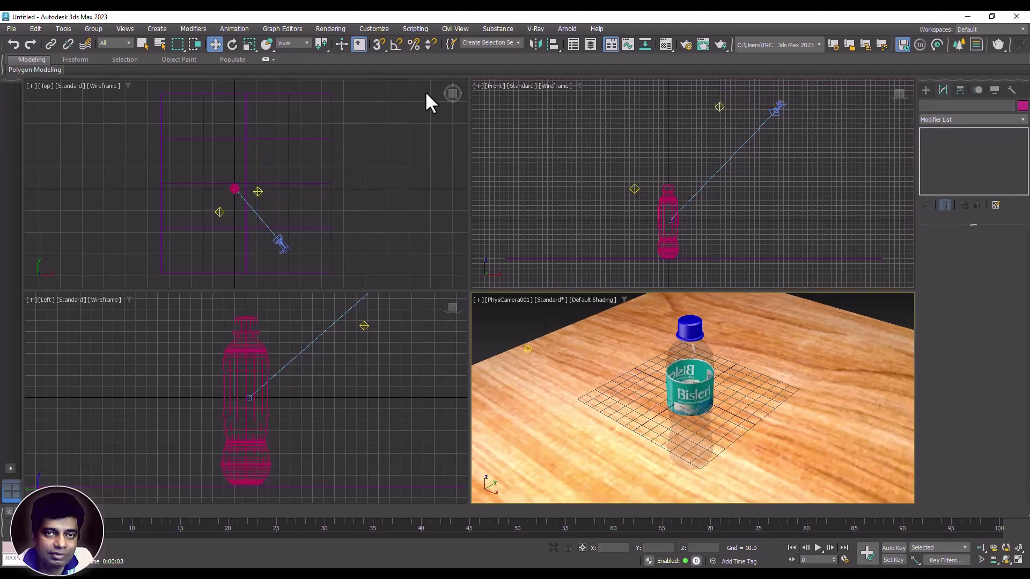
left_click(330, 25)
left_click(338, 44)
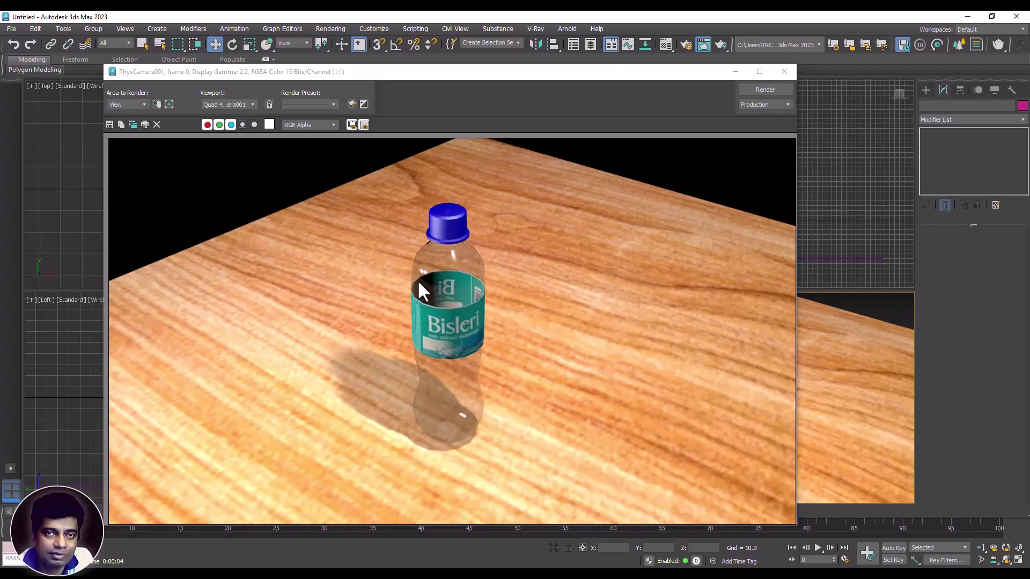
left_click(783, 72)
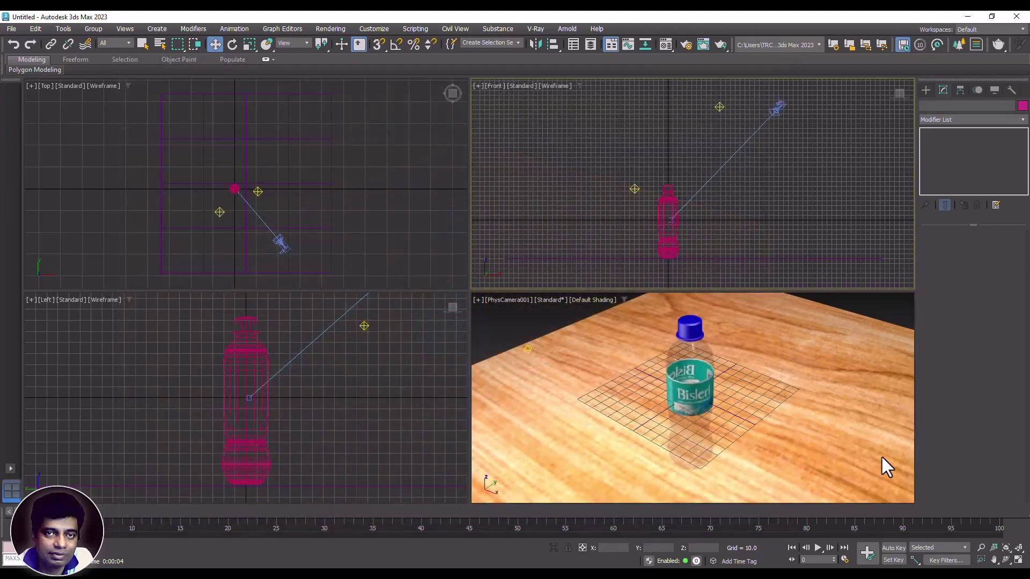
Step: Convert the bottle, Line001, to an Editable Mesh to collapse its UVW Map modifier, and deselect it
left_click(981, 560)
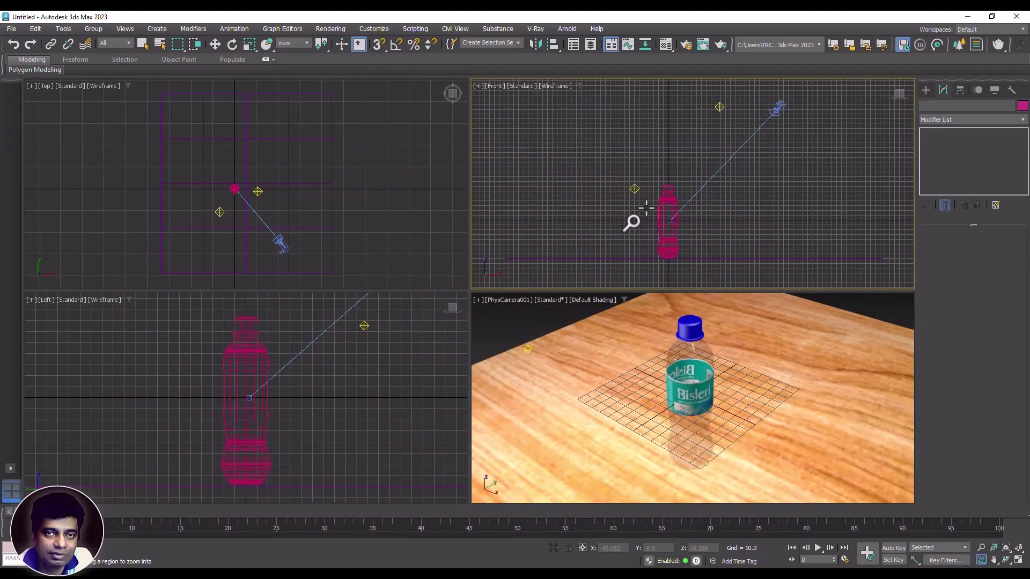
left_click_drag(646, 208, 697, 259)
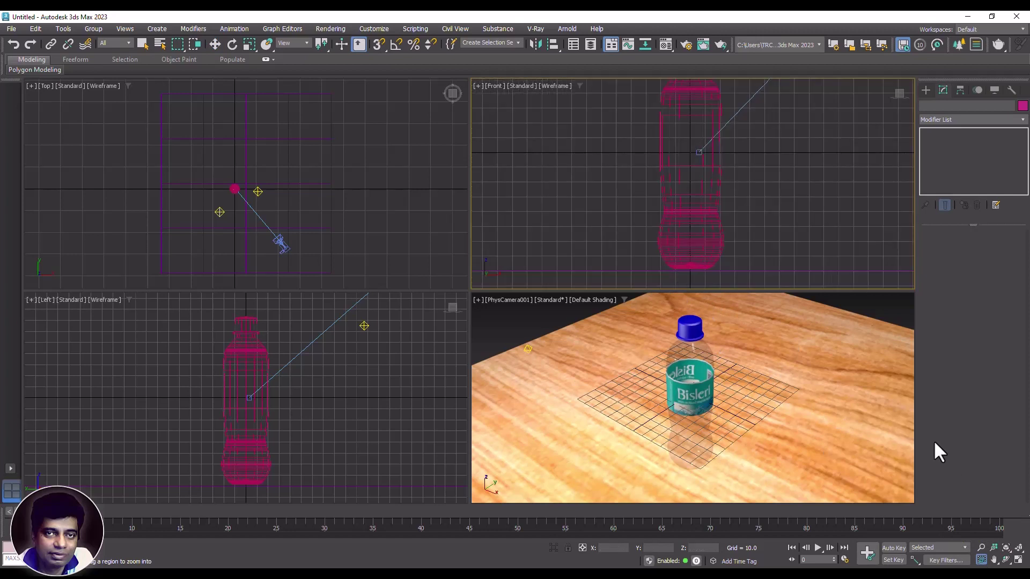
left_click(1018, 560)
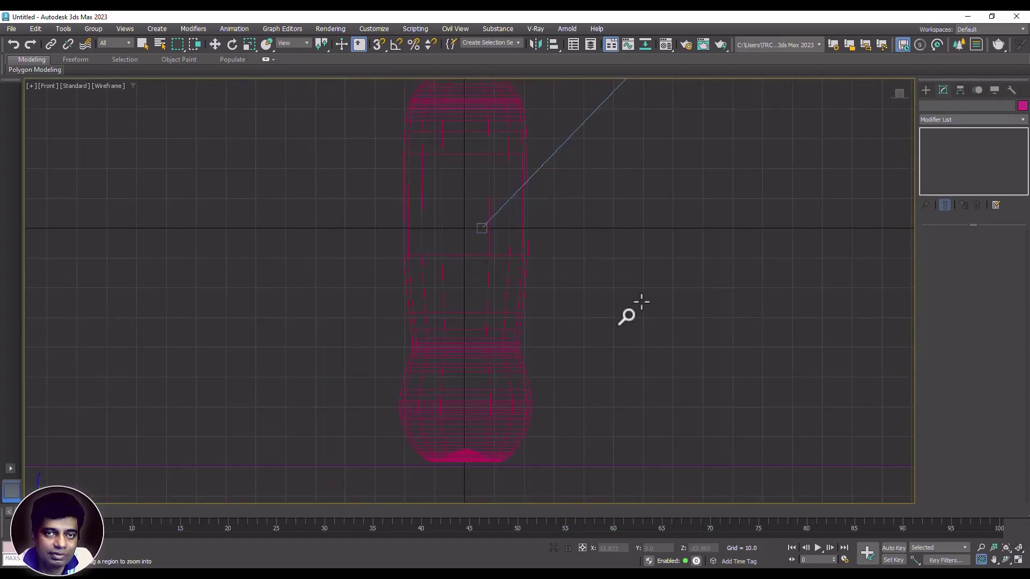
left_click(216, 40)
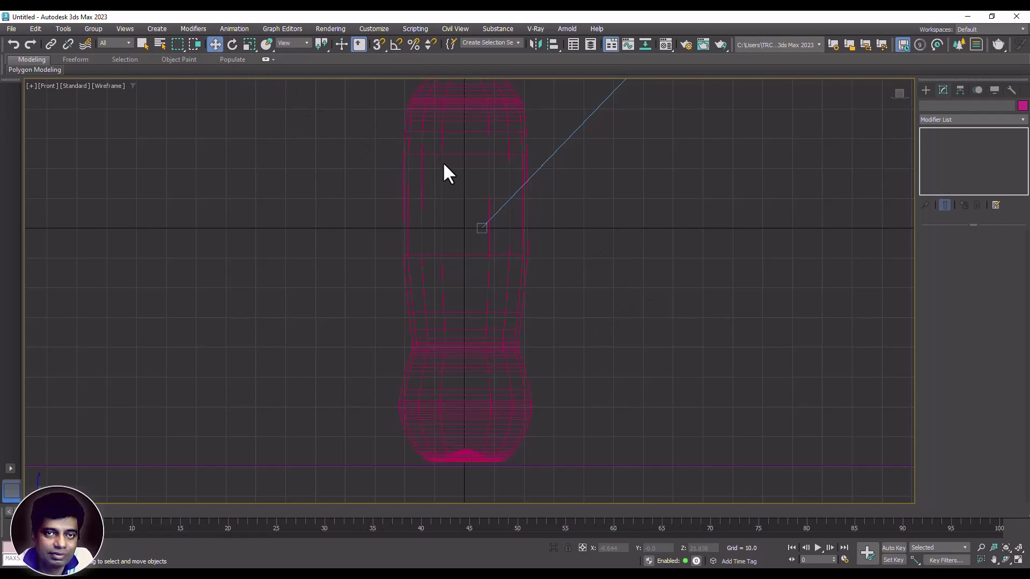
left_click(443, 162)
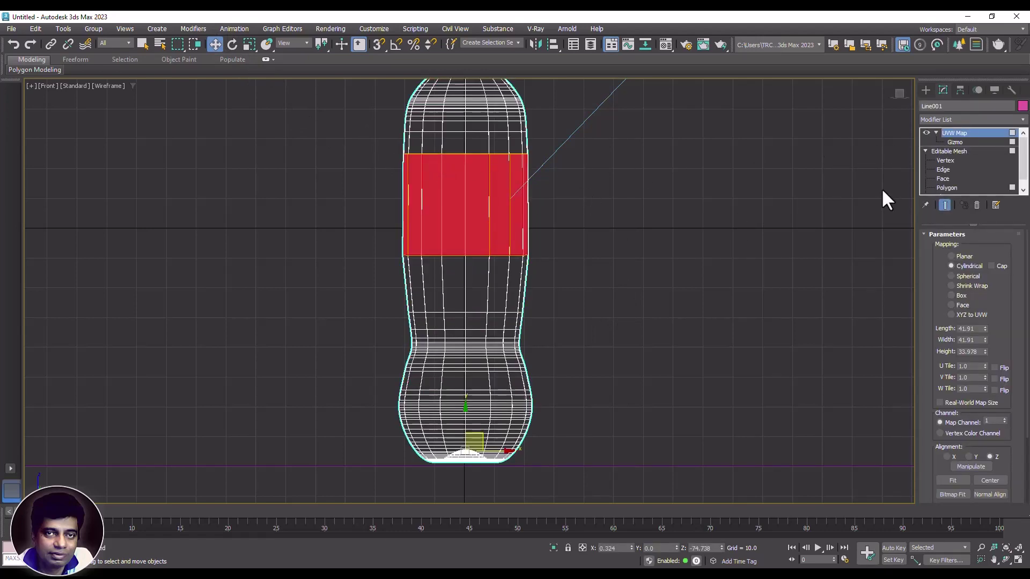
right_click(495, 244)
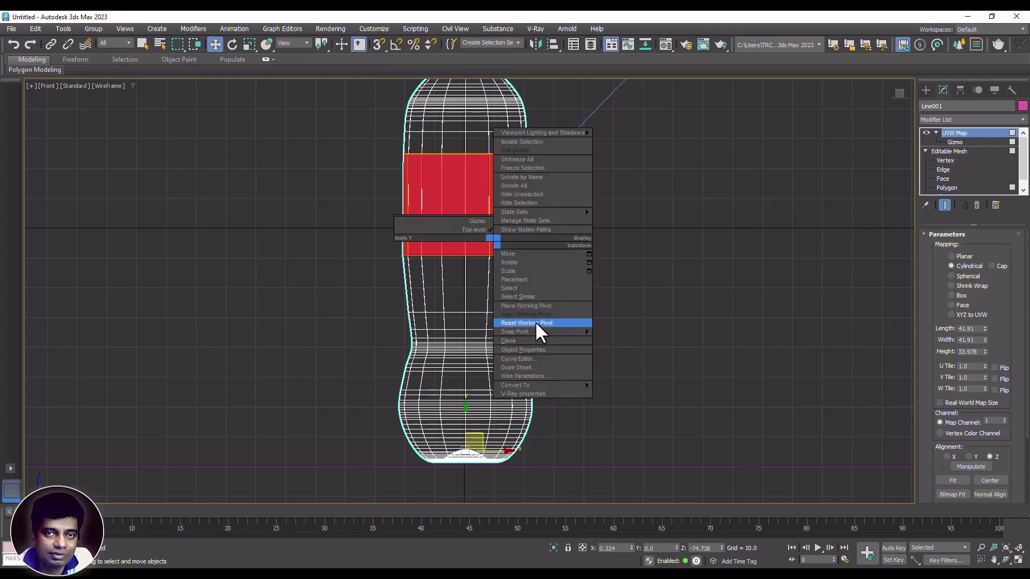
mouse_move(533, 385)
left_click(602, 387)
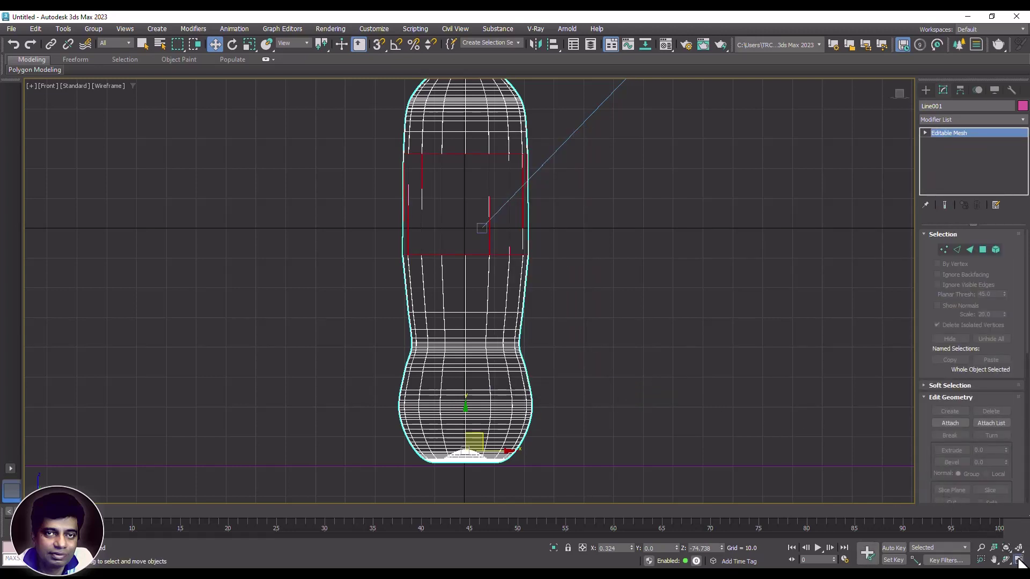
left_click(1018, 559)
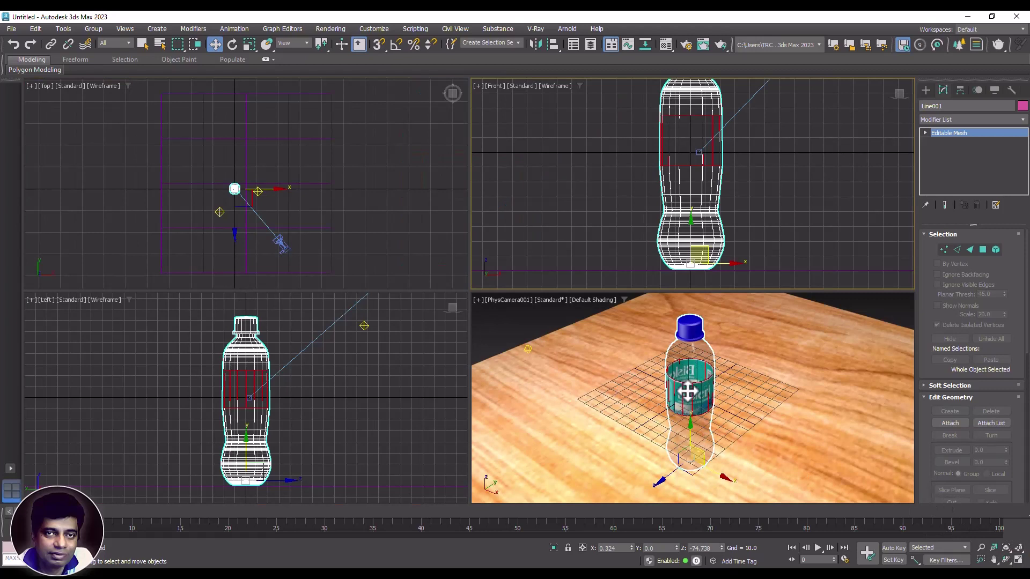
left_click(633, 234)
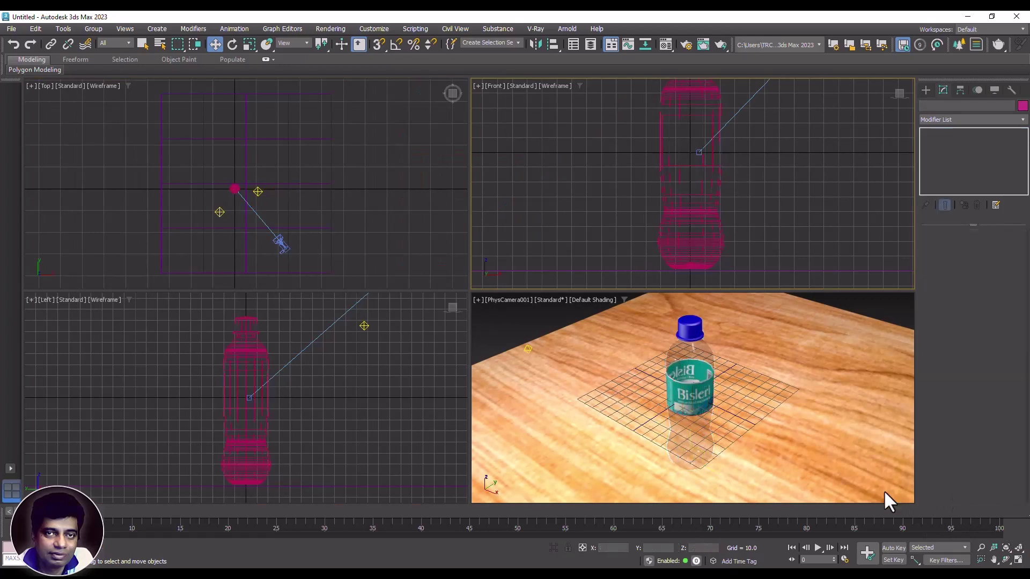
Step: Start a Line spline in the Front view from the bottle's centre axis below the shoulder, out to the wall and down along the body
left_click(981, 559)
left_click_drag(637, 111, 783, 244)
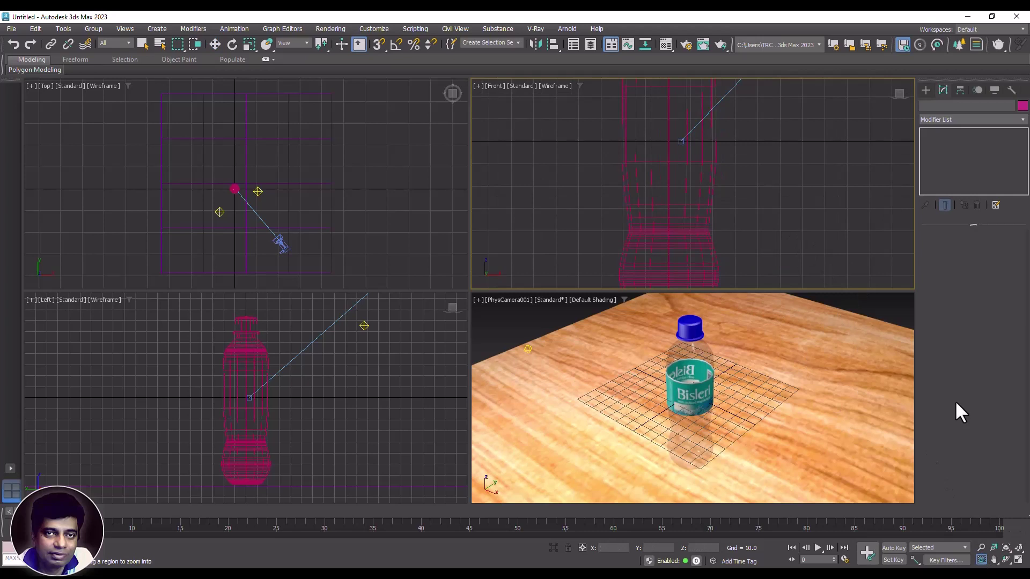
left_click(1019, 560)
left_click(994, 559)
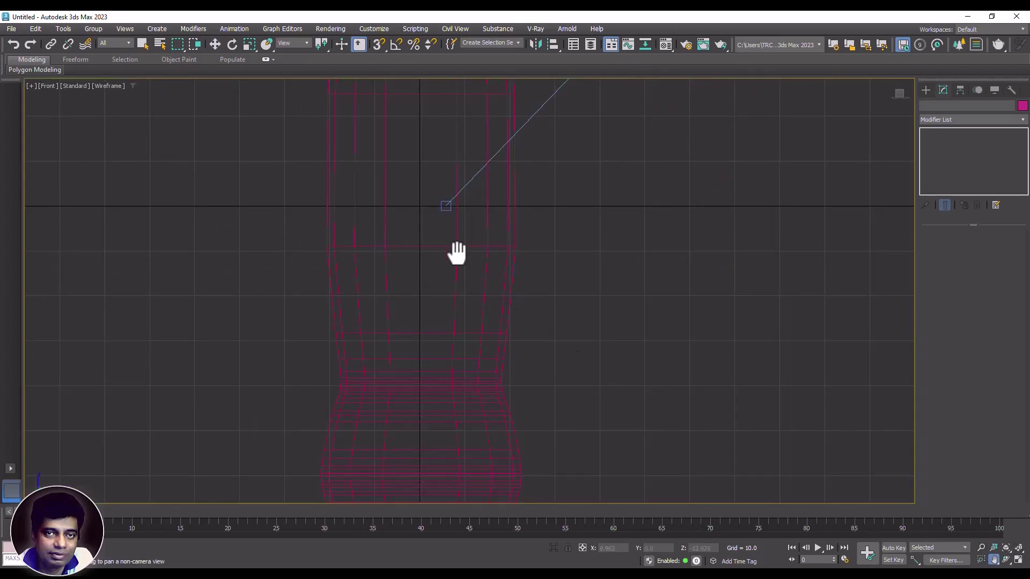
left_click_drag(458, 253, 482, 336)
scroll(483, 336, "down", 5)
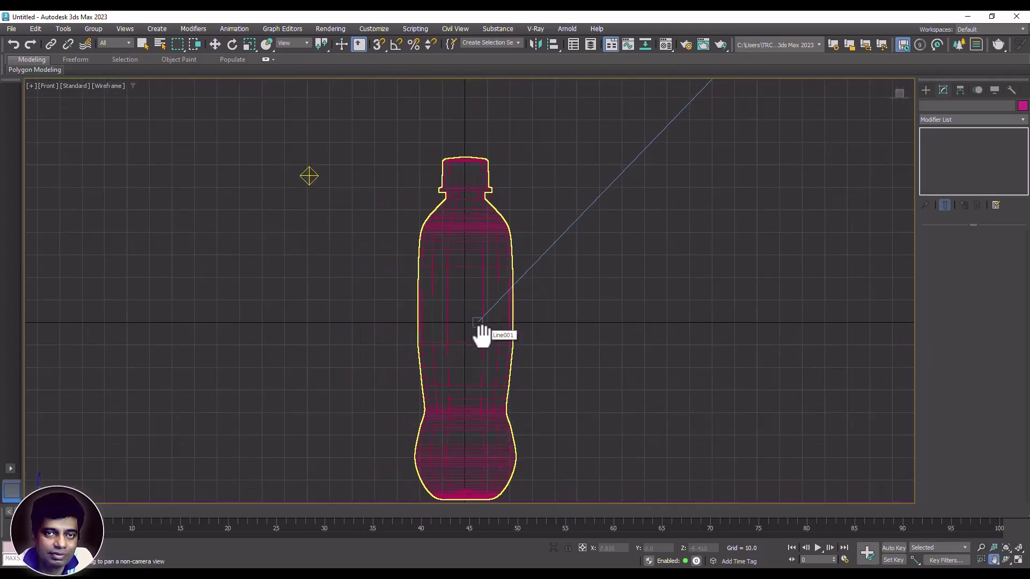
left_click(926, 90)
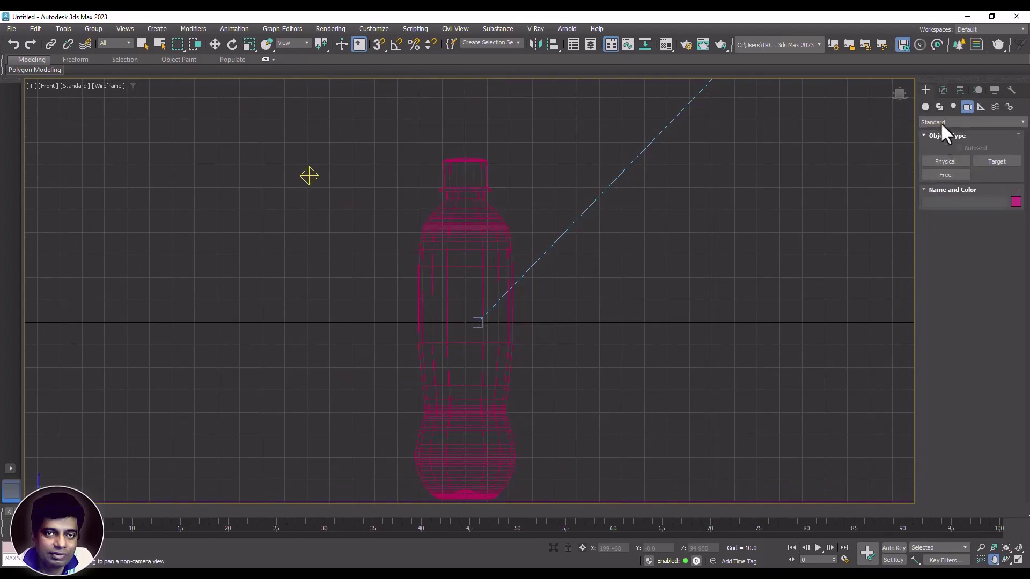
left_click(940, 107)
left_click(945, 175)
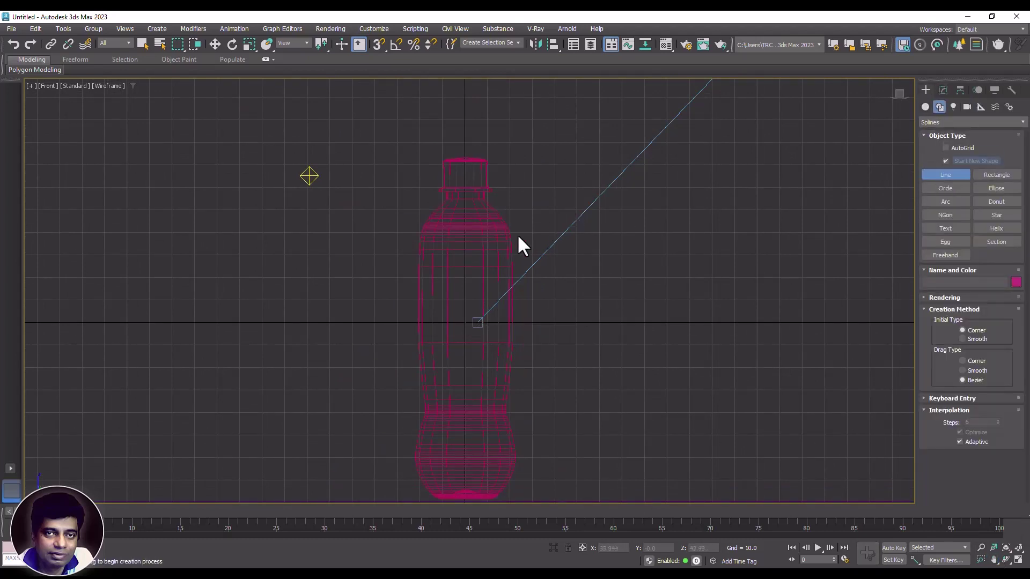
left_click(465, 250)
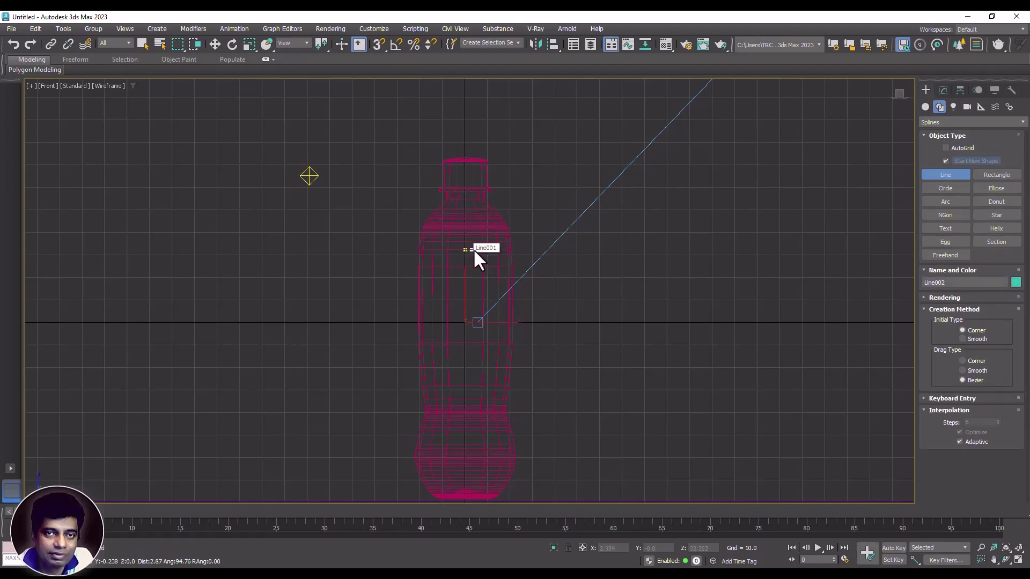
left_click(510, 250)
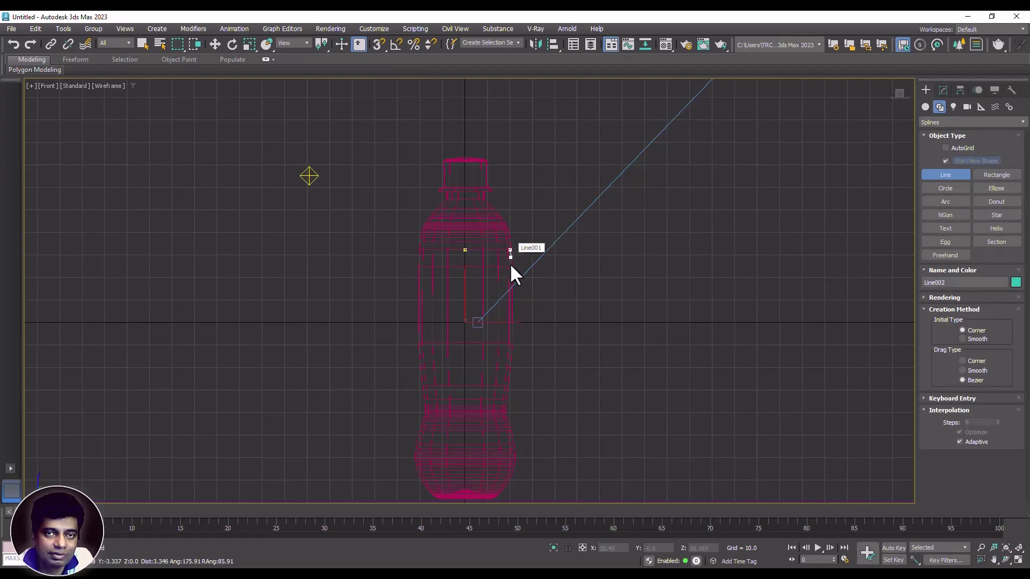
left_click(511, 326)
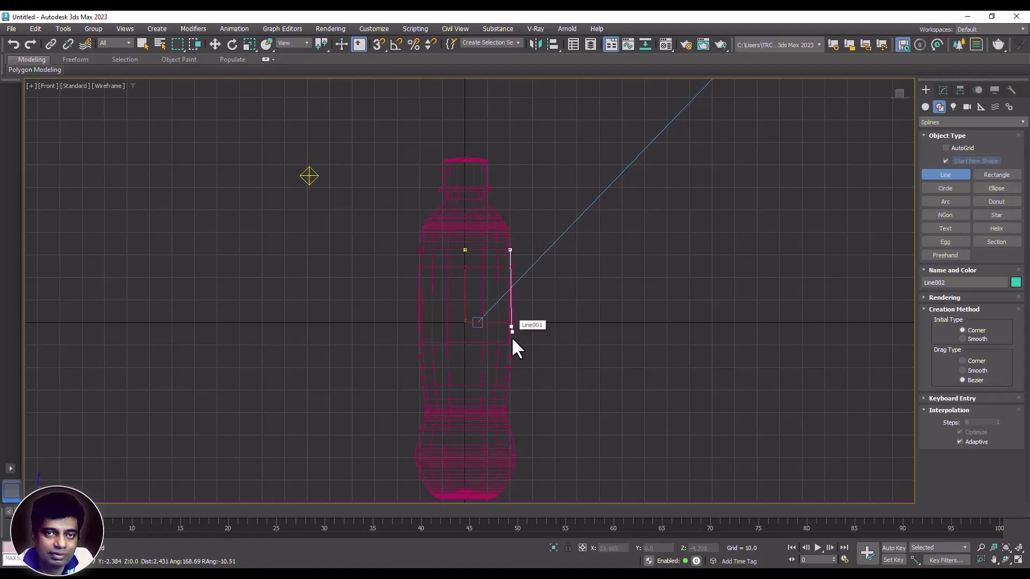
left_click(507, 375)
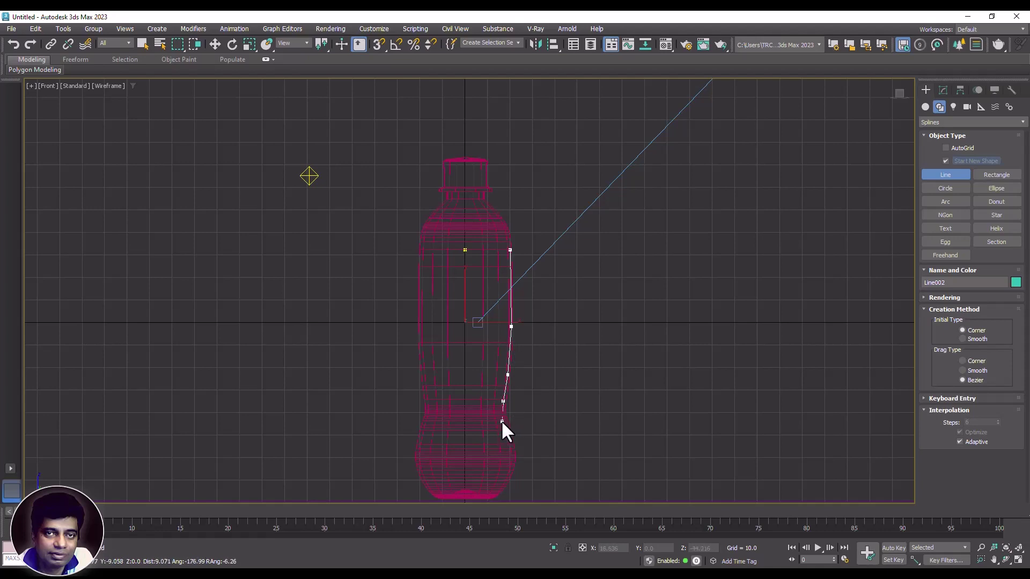
Step: Continue the spline around the waist and lower bulge to the centre of the base, then close it along the centre axis
left_click(502, 418)
left_click(510, 451)
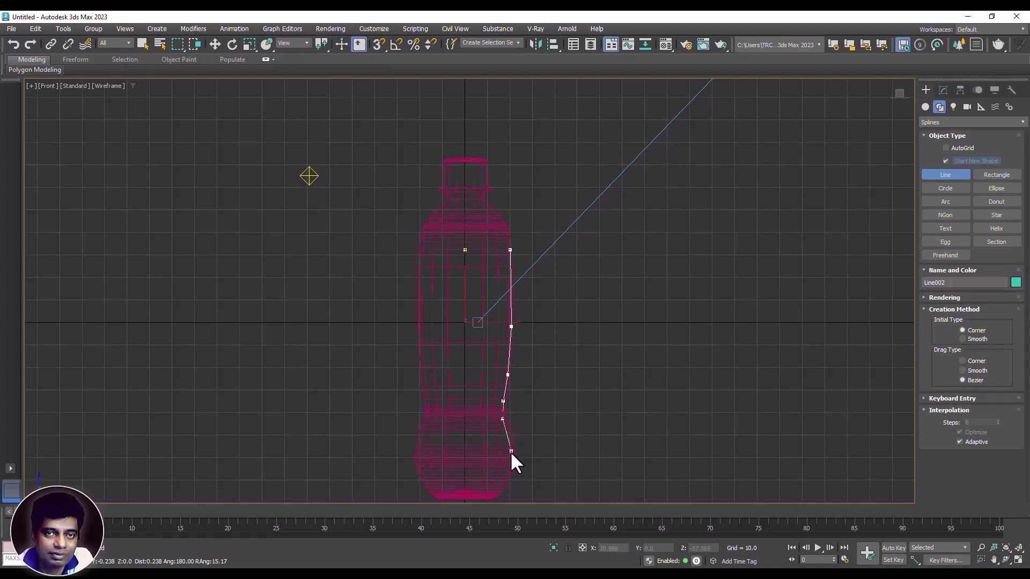
left_click(511, 470)
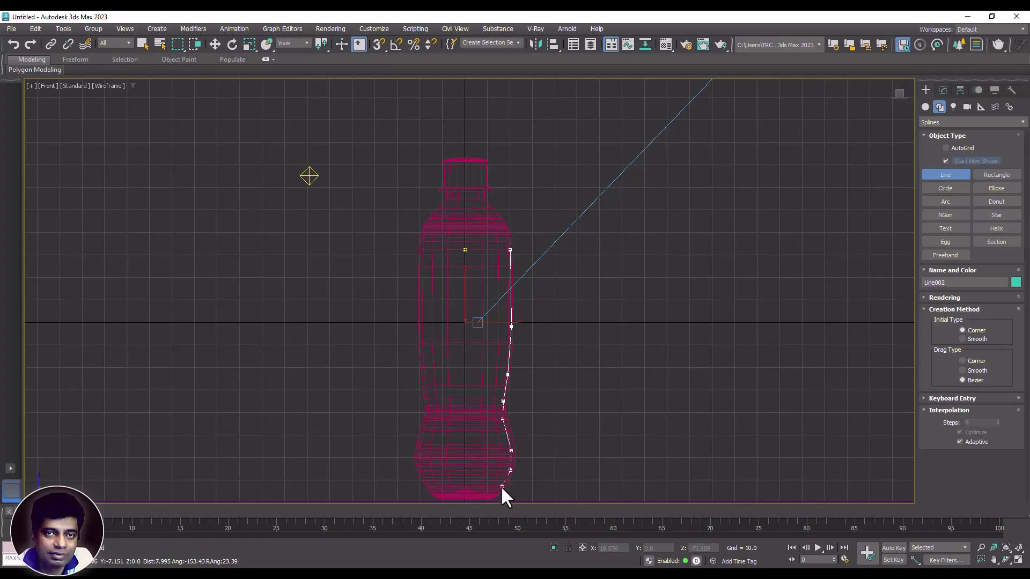
left_click(494, 491)
left_click(465, 486)
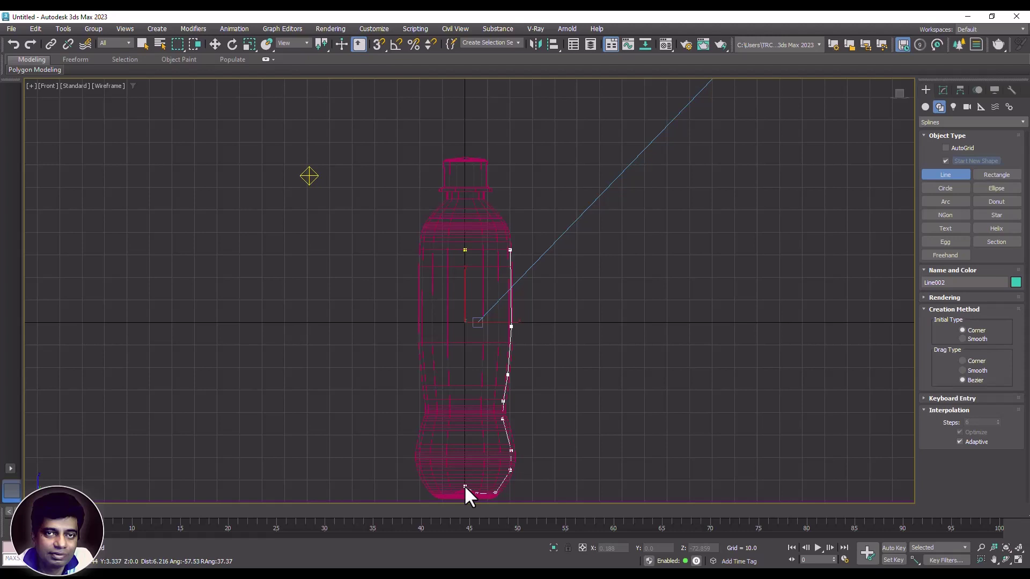
left_click(465, 250)
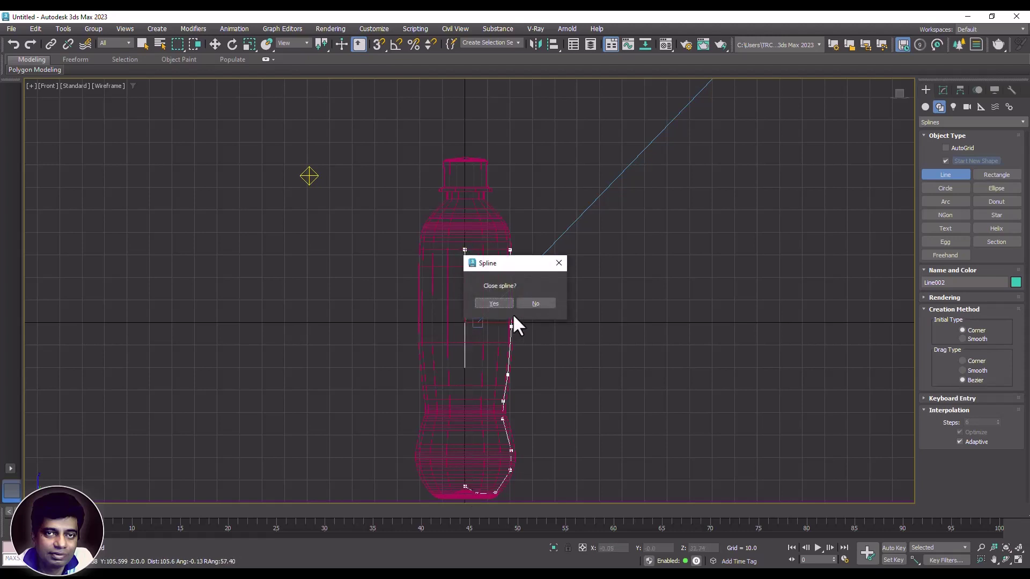
left_click(496, 304)
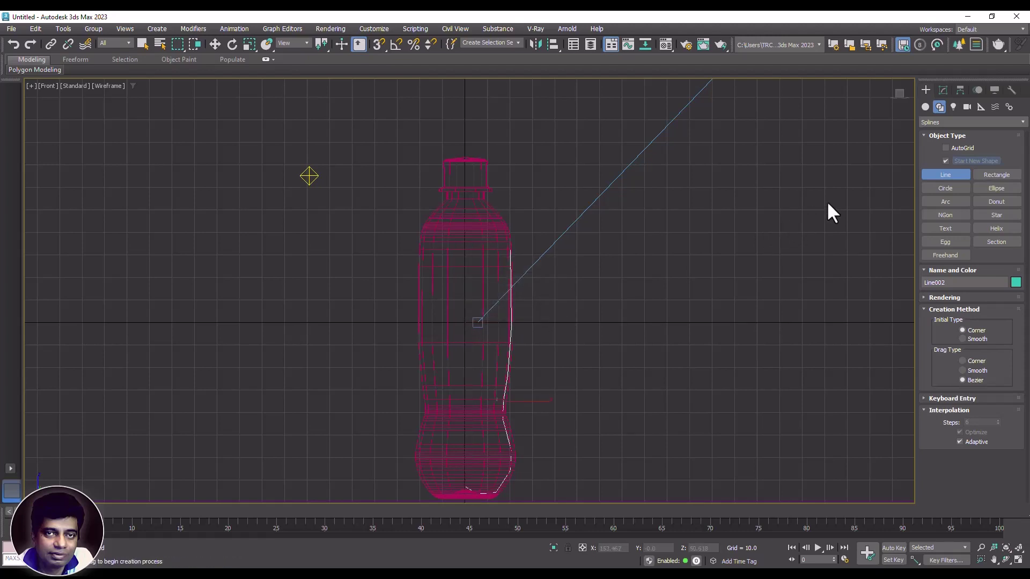
Step: Move only Line002's pivot along X onto the bottle's centre axis, at about X 0.09
left_click(943, 89)
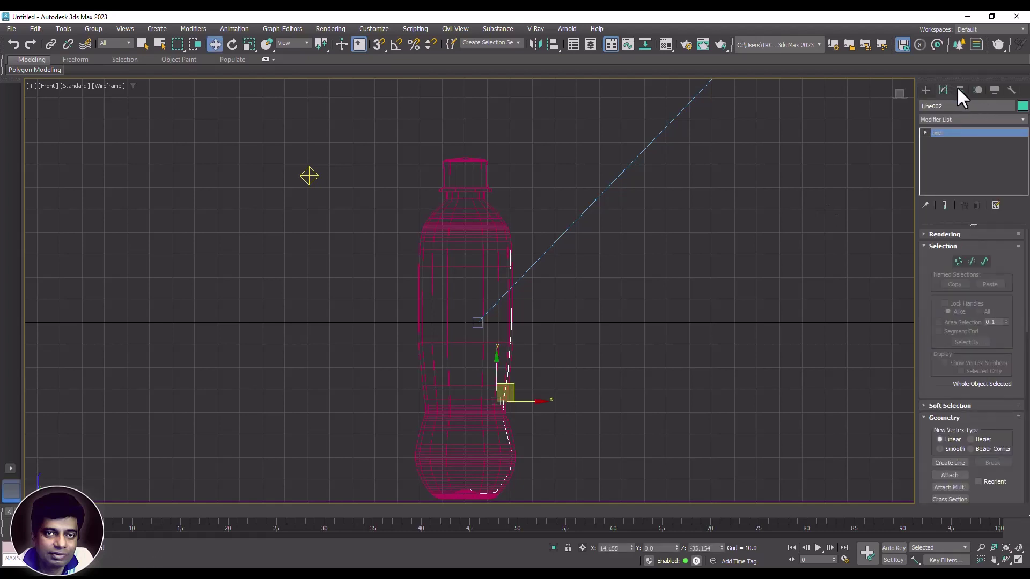
left_click(960, 89)
left_click(965, 164)
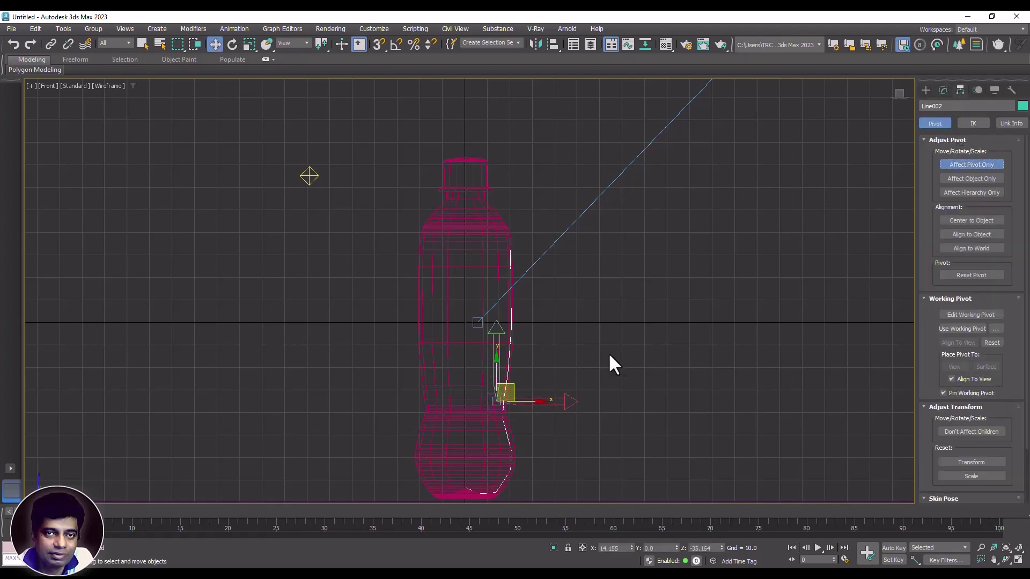
left_click_drag(538, 404, 508, 405)
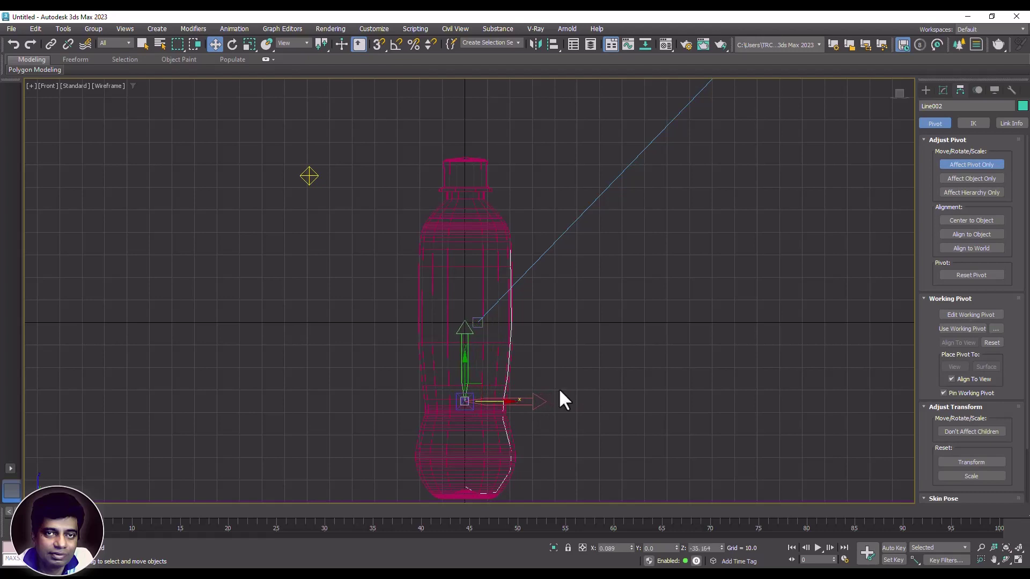
left_click(945, 163)
Step: Apply a Lathe modifier to Line002 and set it to 26 segments
left_click(942, 90)
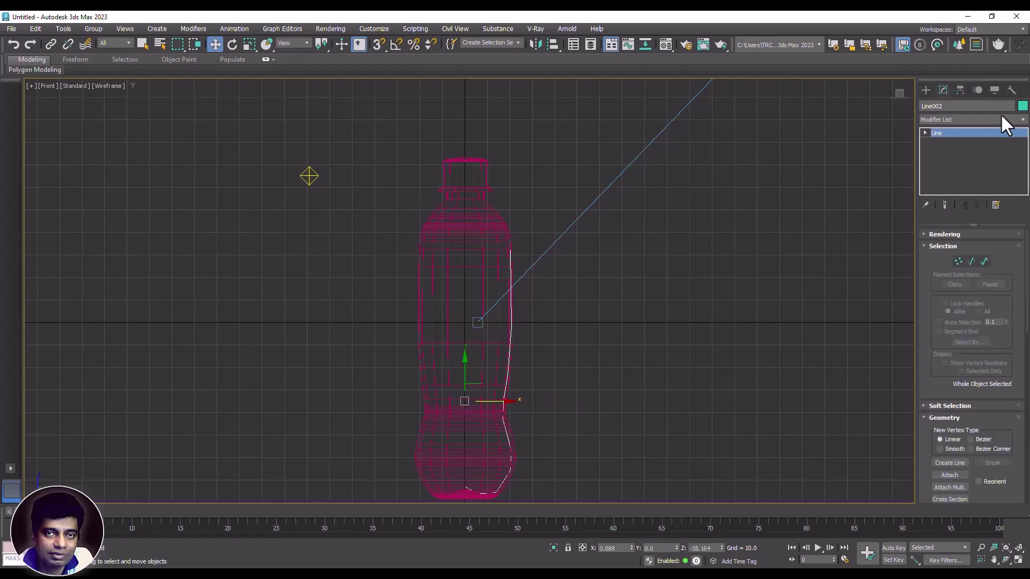
left_click(1023, 119)
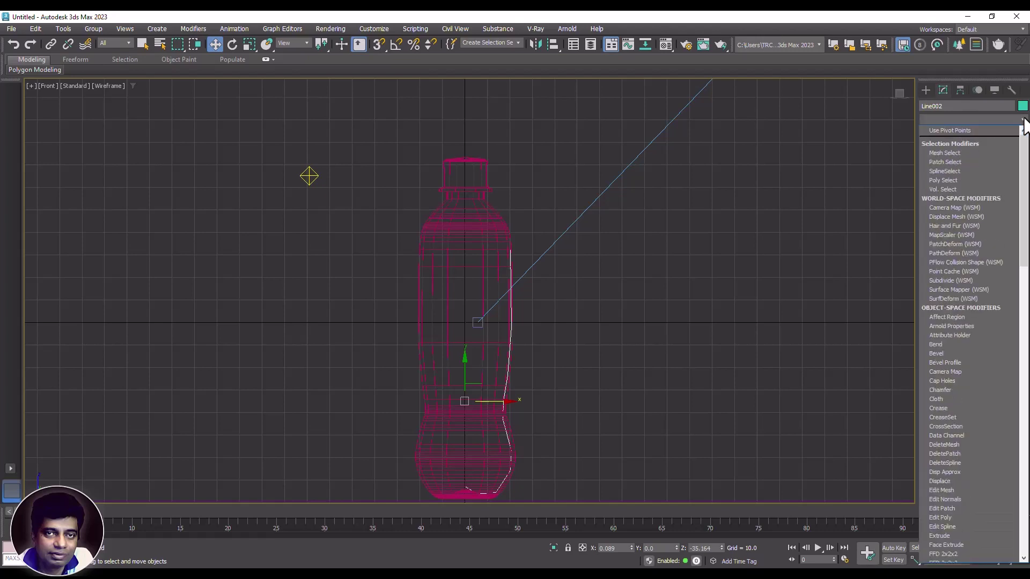
key("l")
left_click(971, 126)
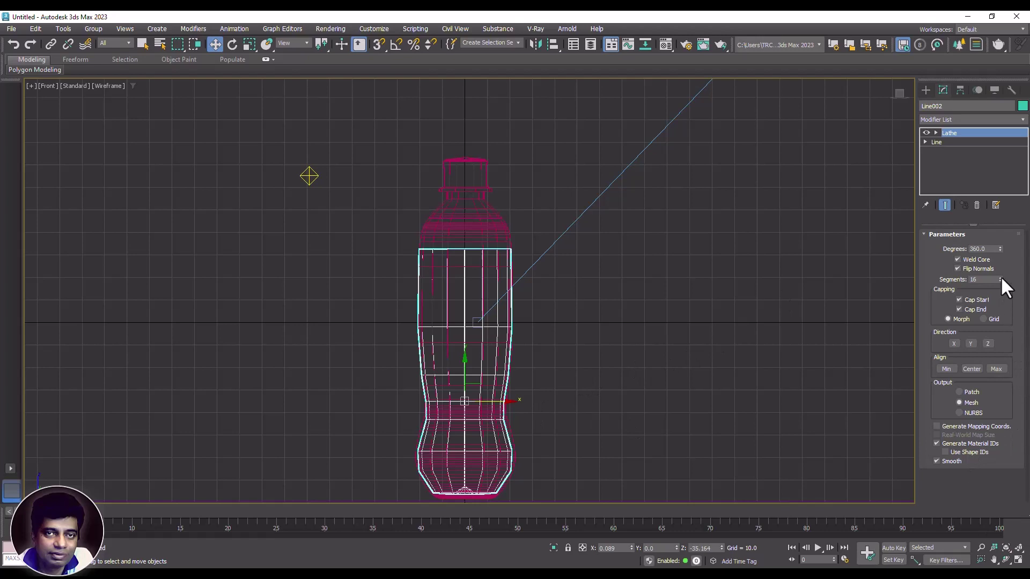
left_click_drag(1000, 278, 1001, 267)
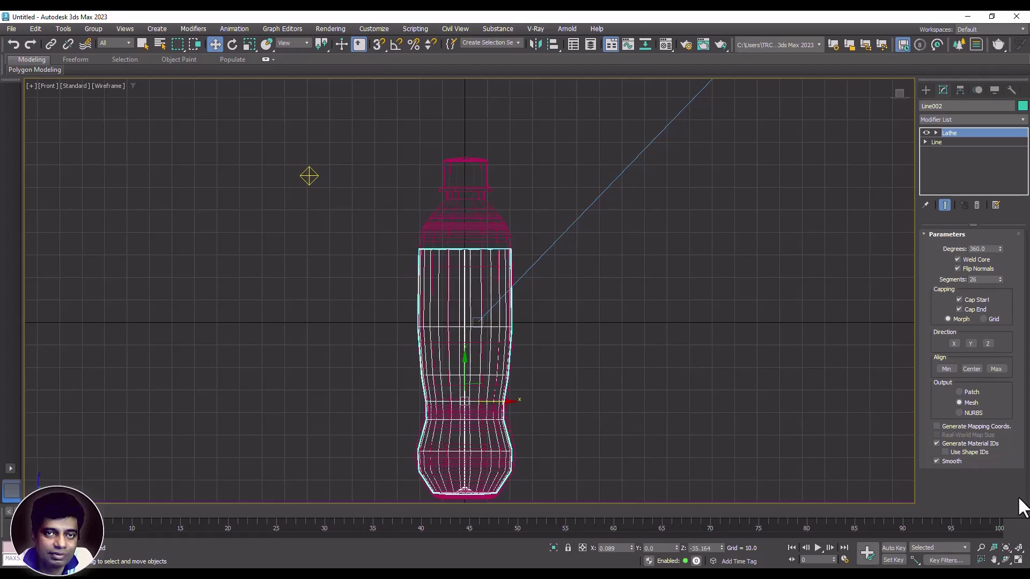
Step: Adjust the Lathe axis along X at the bottle's centre in the four-view layout, and turn off Flip Normals
left_click(1019, 559)
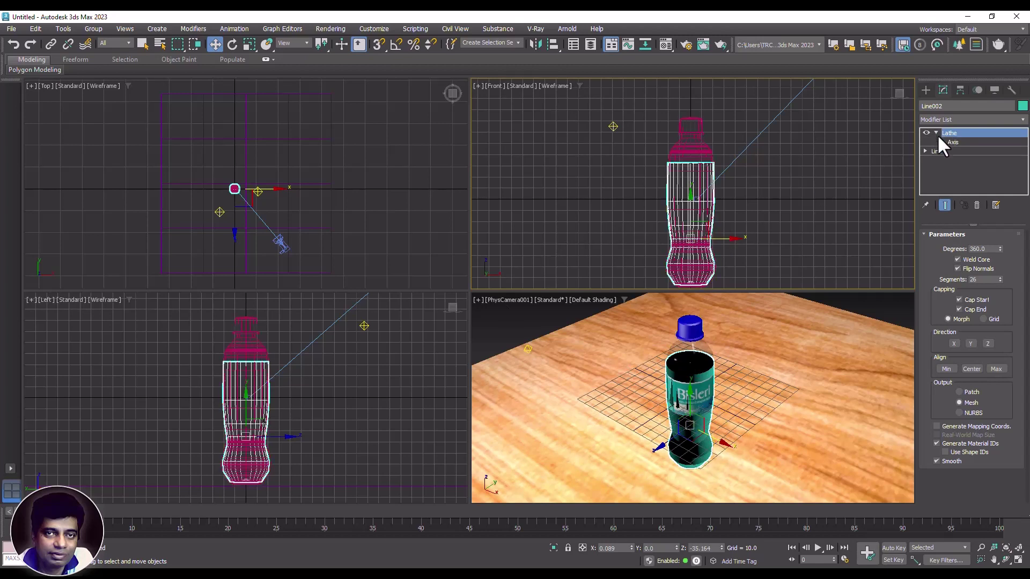
left_click(947, 143)
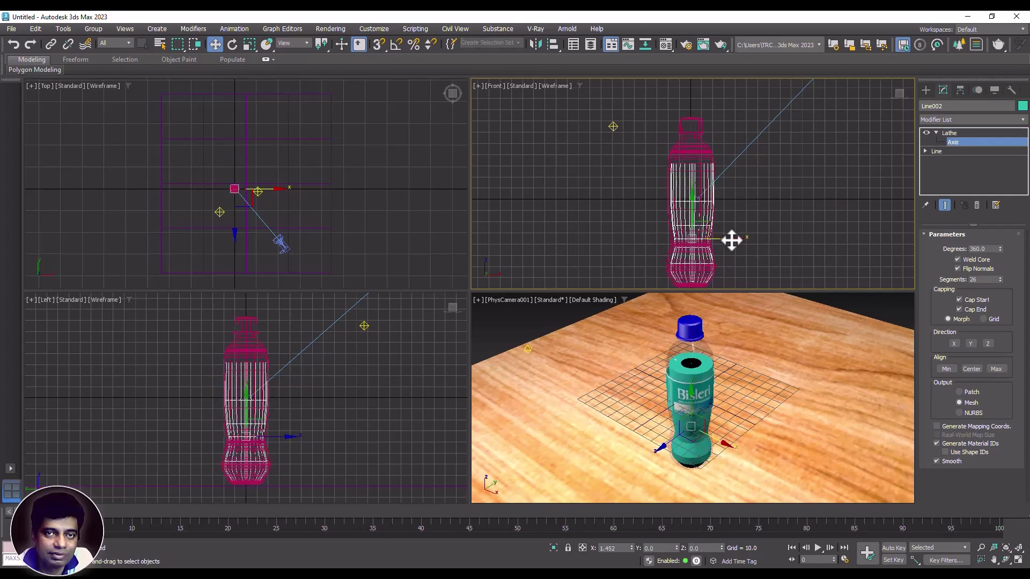
left_click_drag(732, 240, 729, 242)
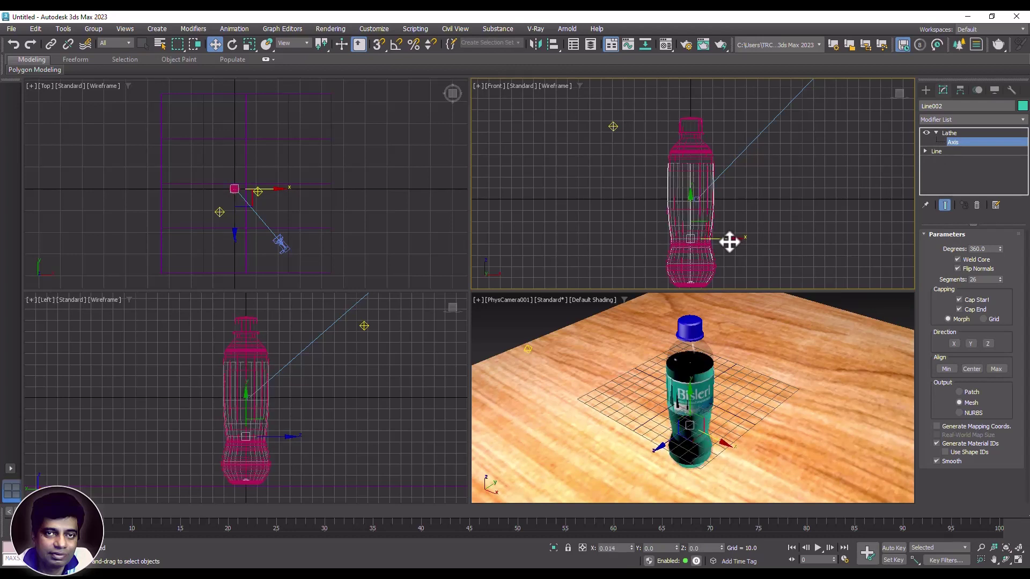
left_click(957, 269)
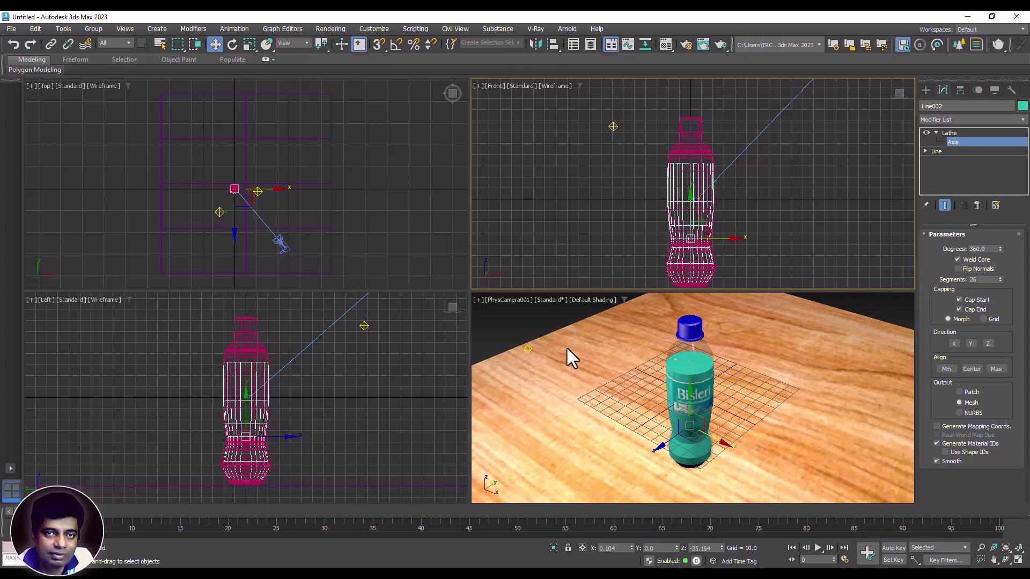
Step: Copy the GlassClear material to the free sample slot below it and assign it to Line002, renamed as GlassClear1
left_click(543, 333)
key("m")
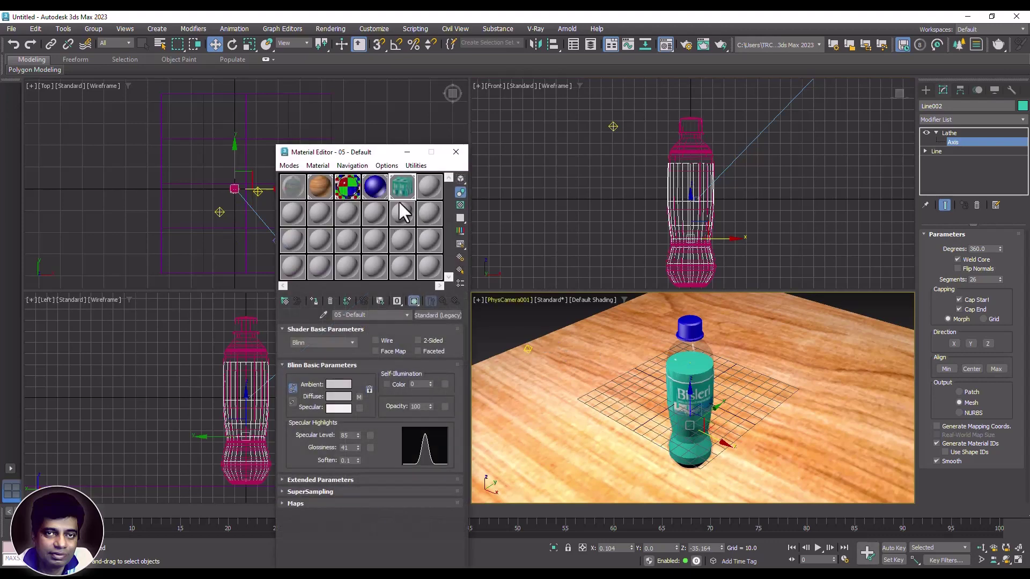
left_click(347, 192)
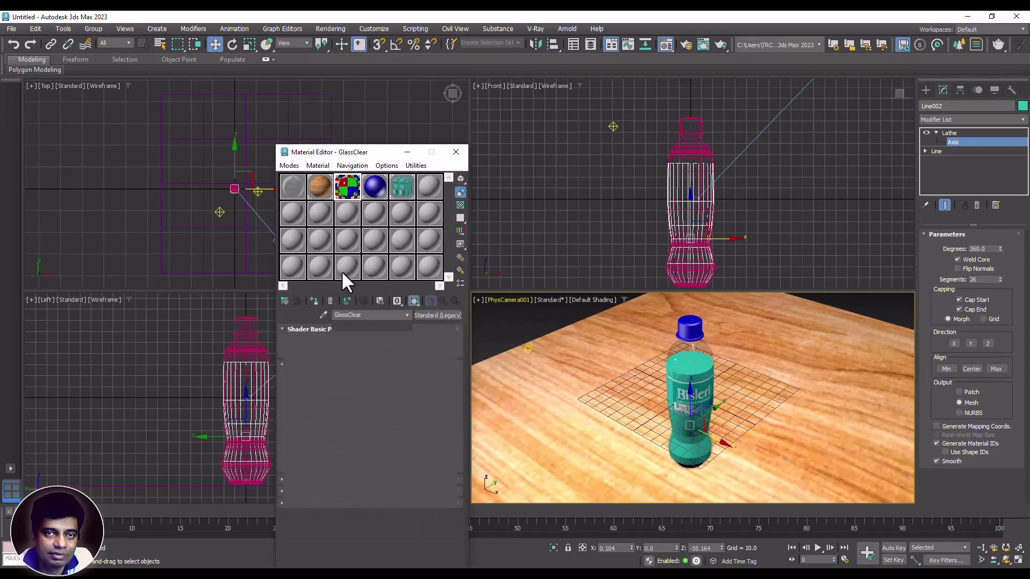
left_click(350, 215)
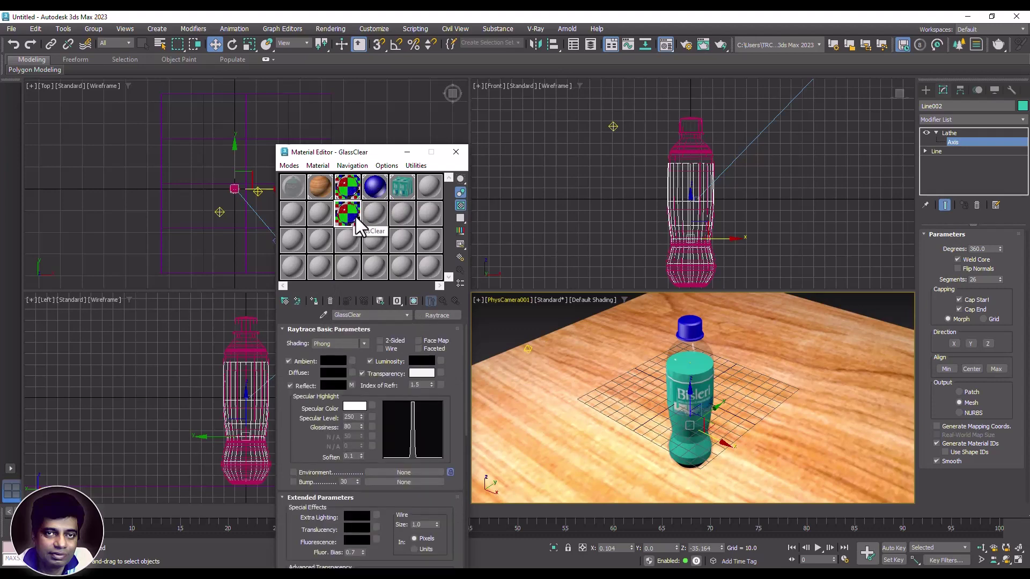
left_click(314, 298)
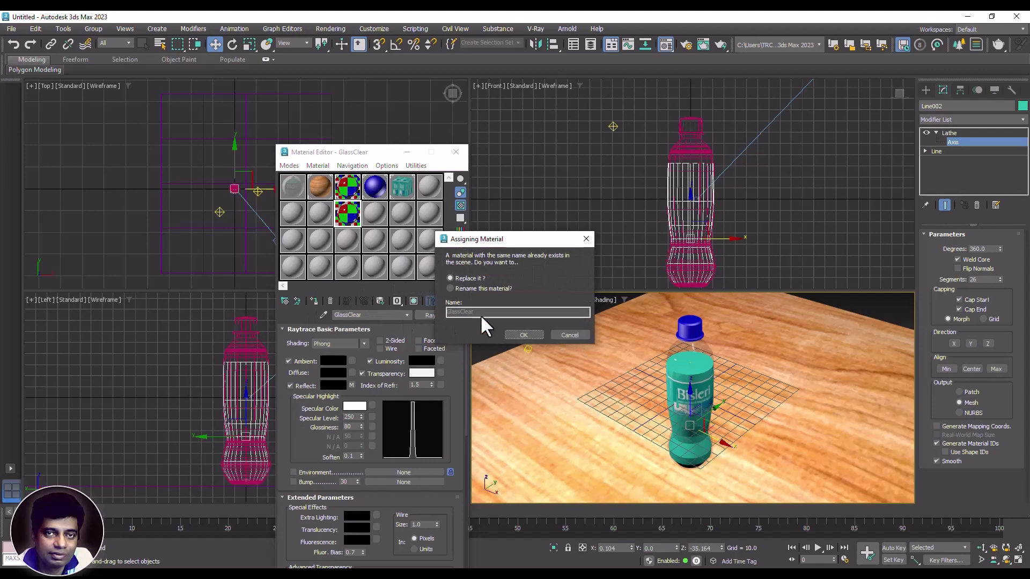
left_click(451, 289)
left_click(488, 313)
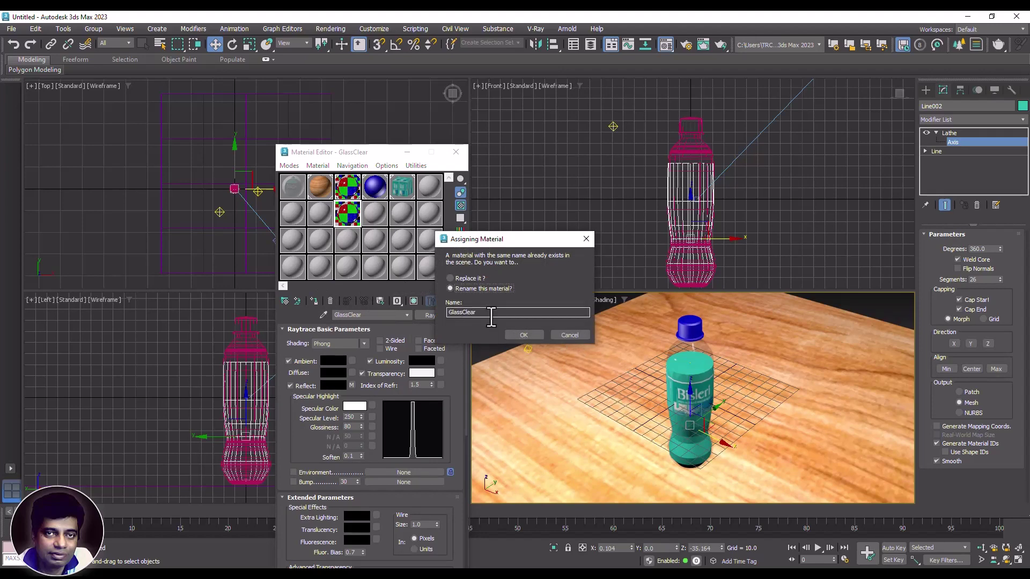
left_click(525, 337)
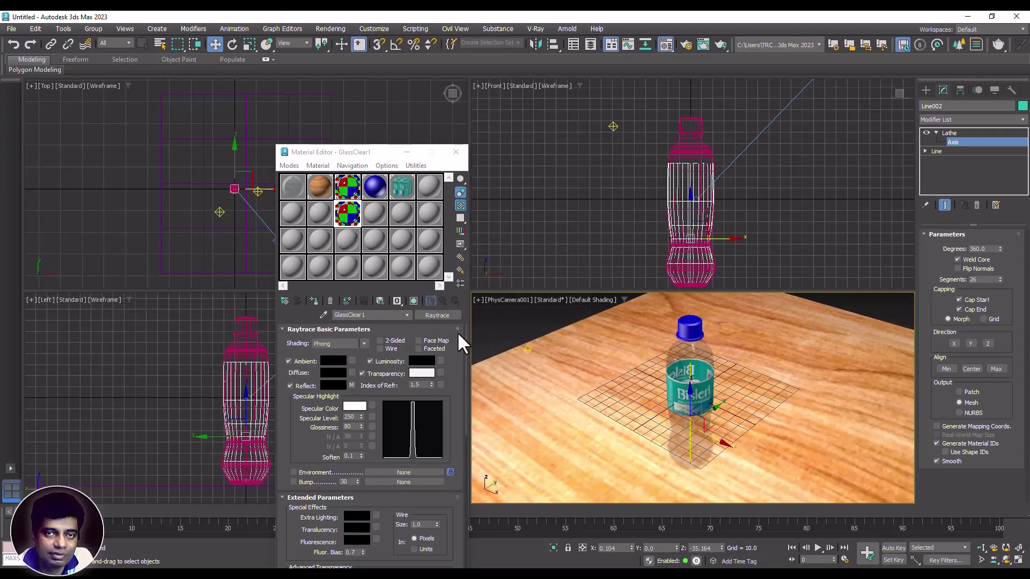
Step: Try a green specular color on GlassClear1, about RGB 20, 119, 25
left_click(352, 407)
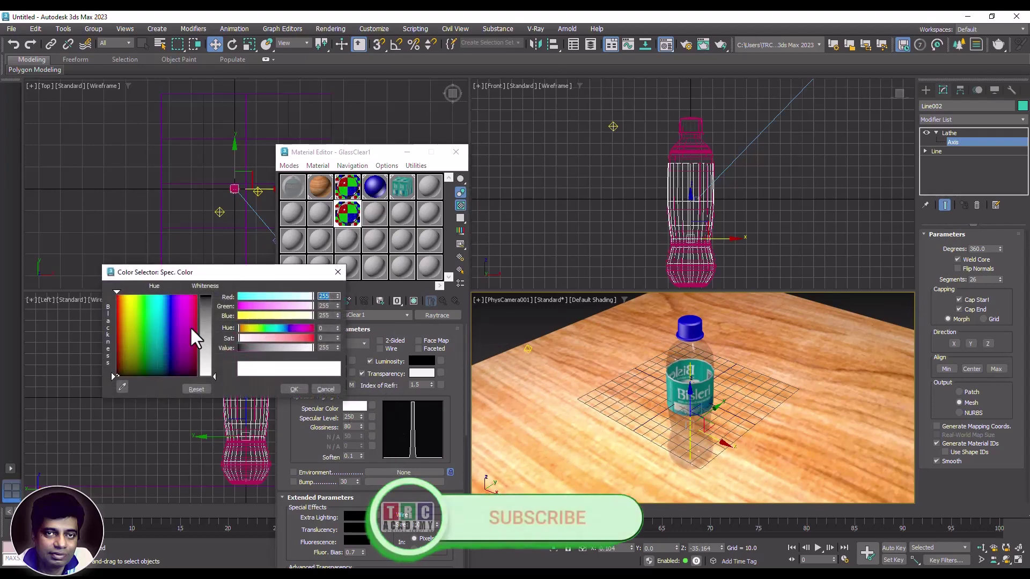
left_click(144, 342)
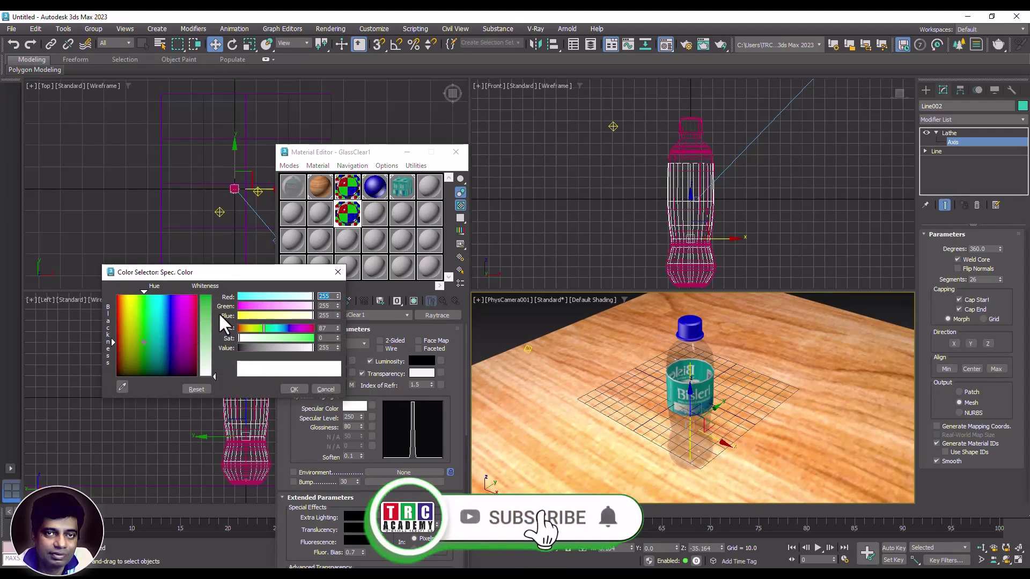
left_click_drag(206, 311, 207, 306)
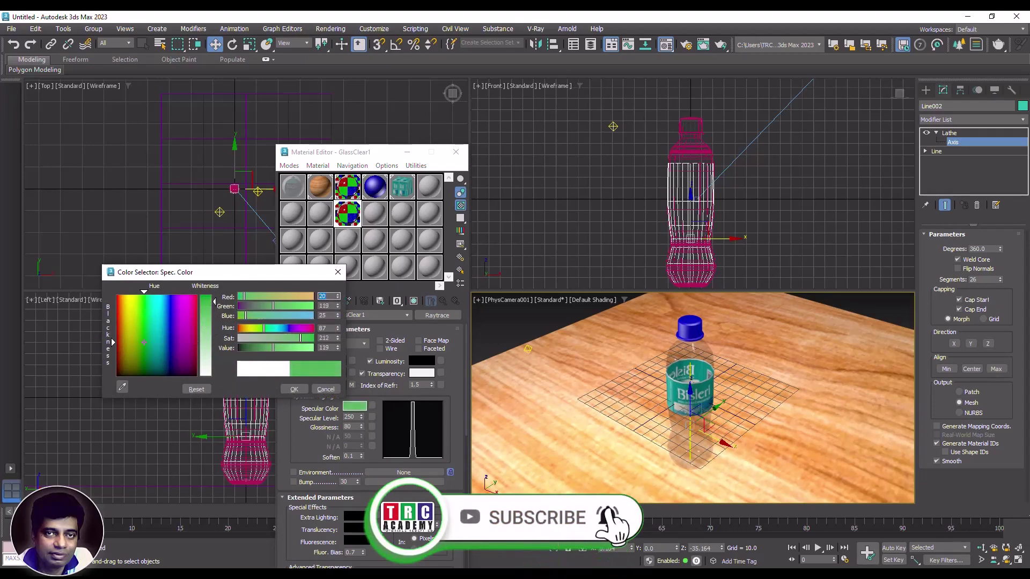
left_click(294, 388)
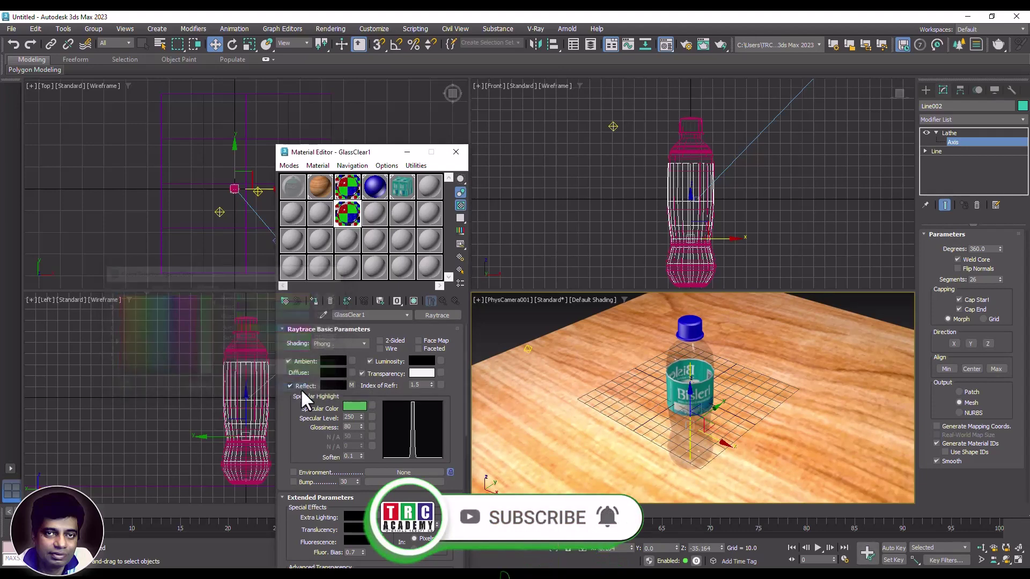
Step: Set GlassClear1's transparency color to blue, about RGB 30, 43, 211
left_click(421, 374)
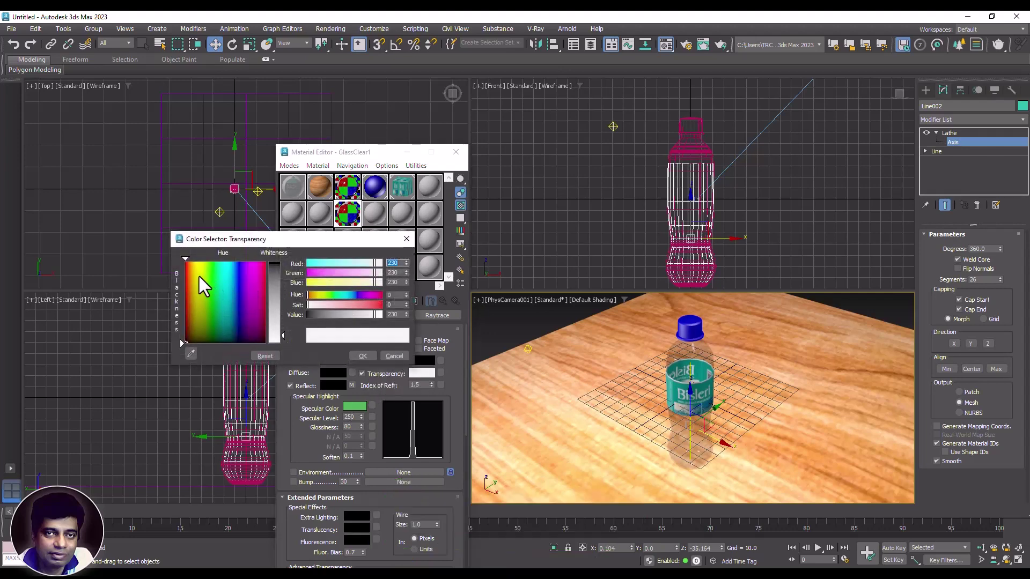
left_click(213, 276)
left_click(272, 269)
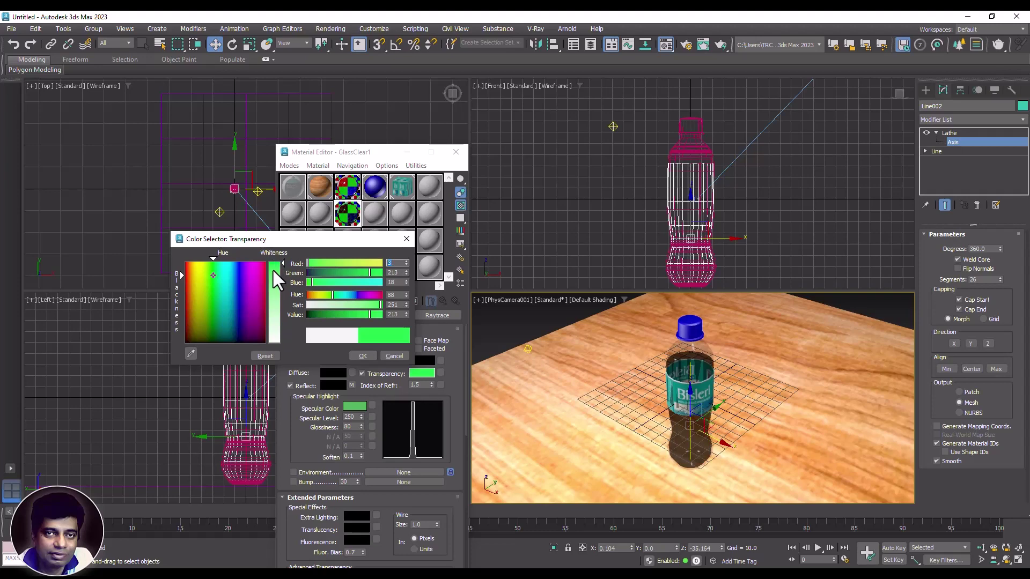
left_click(273, 273)
left_click(237, 275)
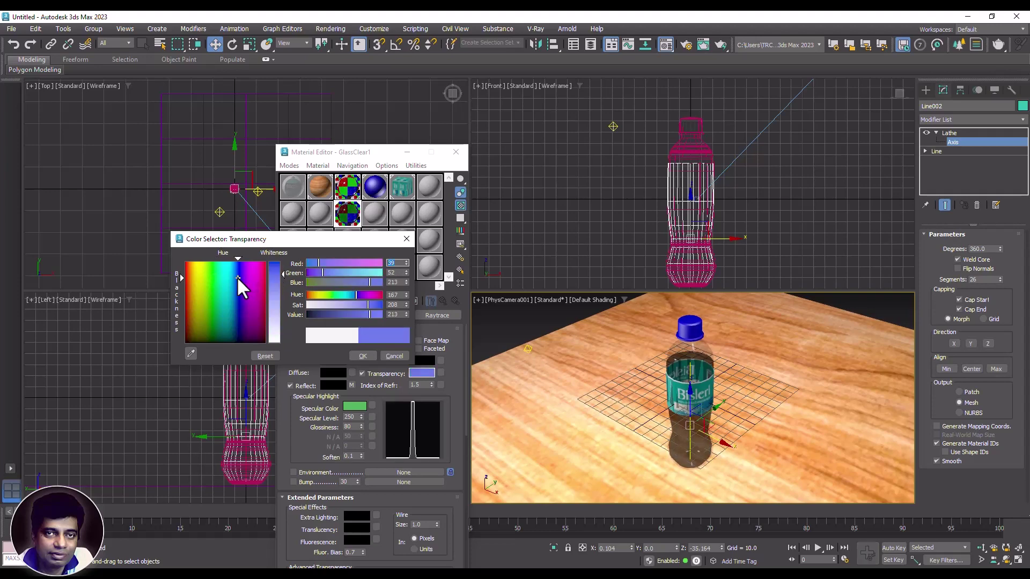
left_click(274, 270)
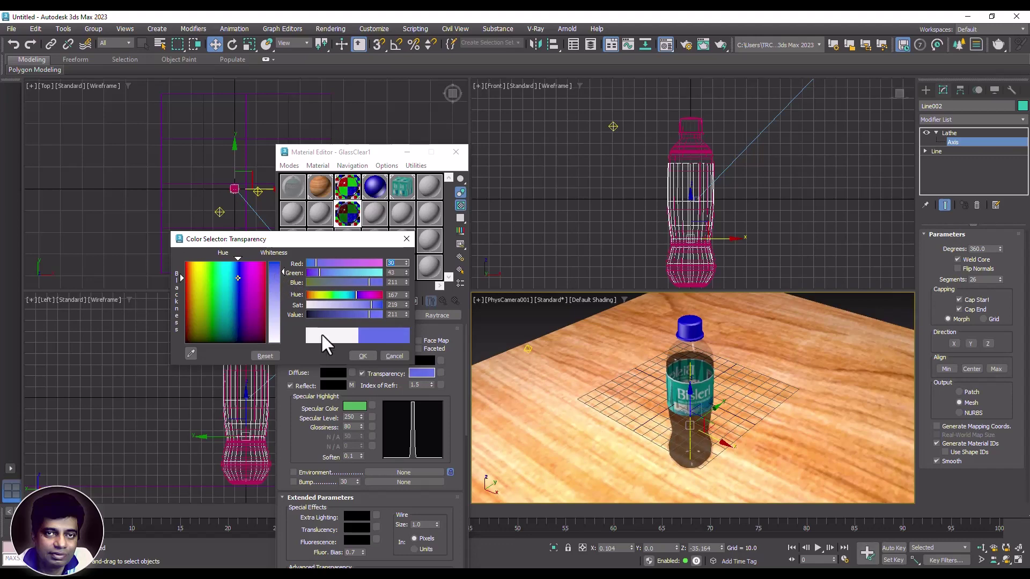
left_click(361, 357)
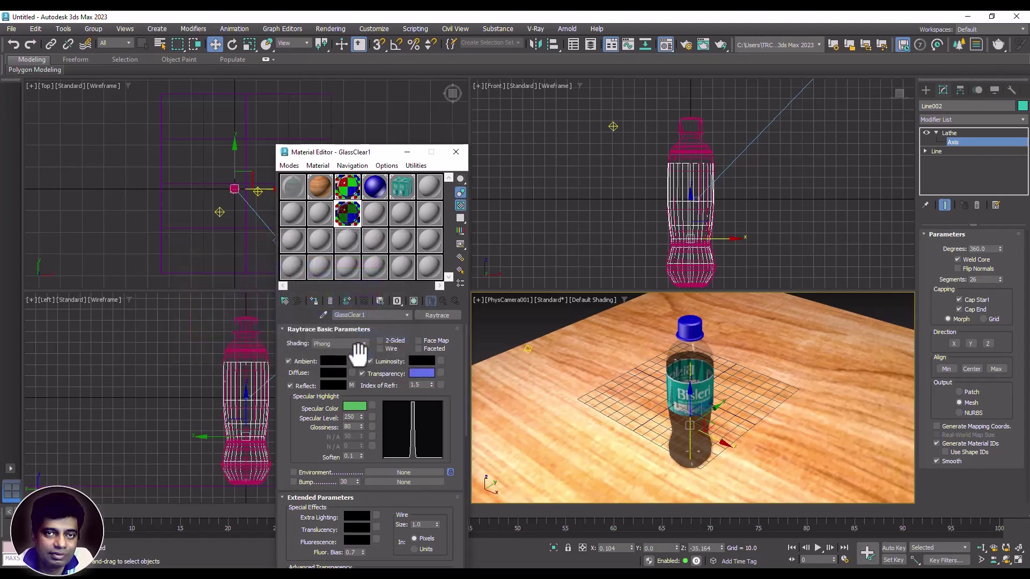
Step: Set GlassClear1's specular color back to white, RGB 255, 255, 255
left_click(354, 407)
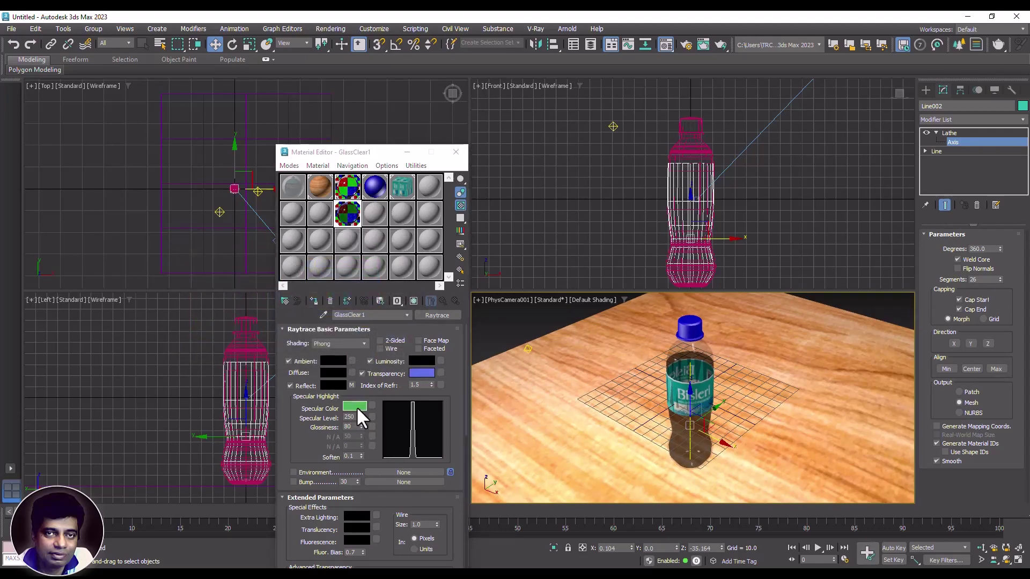
left_click_drag(206, 354, 209, 379)
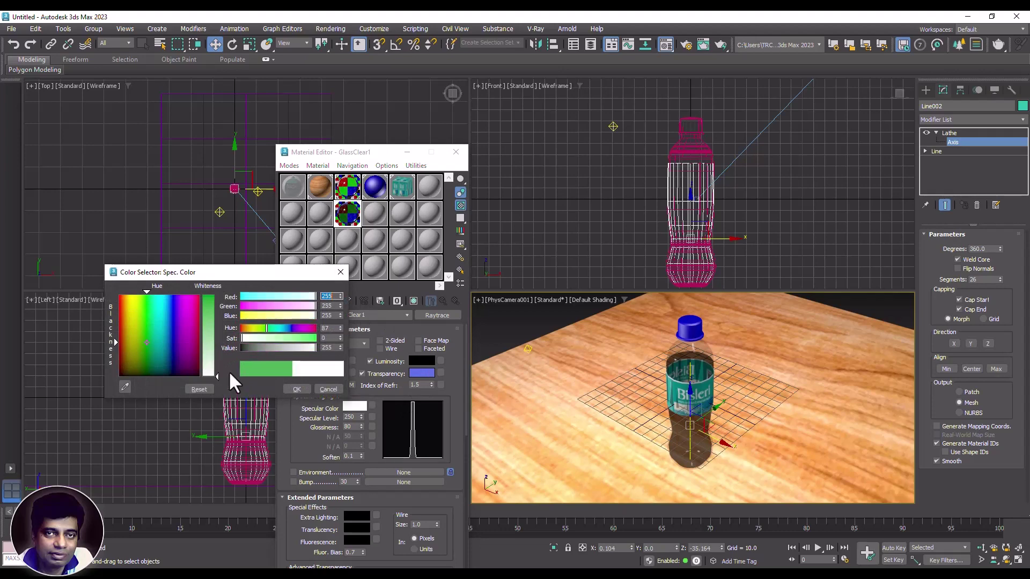
left_click(295, 389)
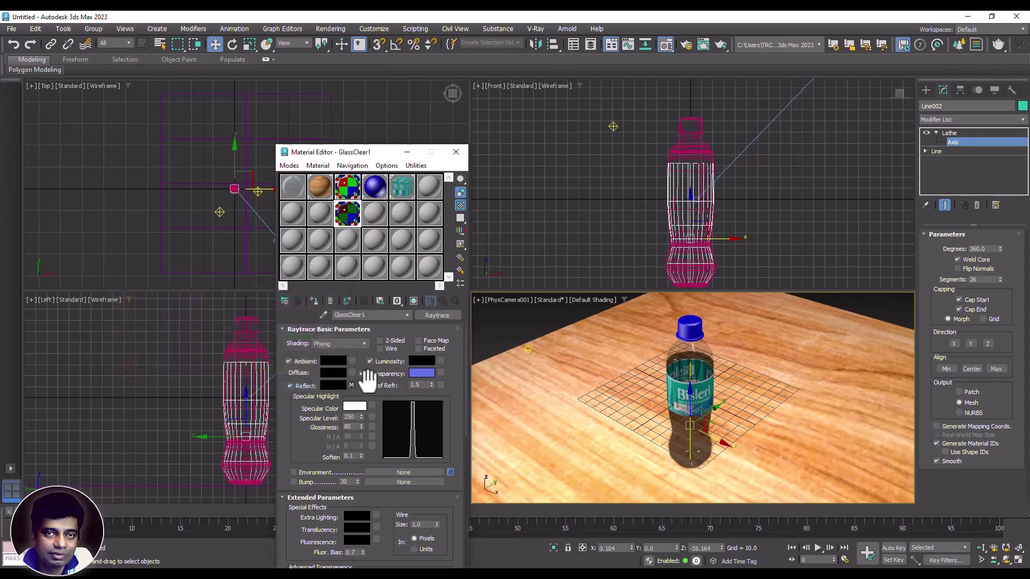
Step: Lighten GlassClear1's transparency color to a pale blue, about RGB 163, 168, 237, and close the Material Editor
left_click(422, 372)
mouse_move(265, 295)
left_mouse_down()
mouse_move(269, 326)
mouse_move(270, 313)
left_mouse_up()
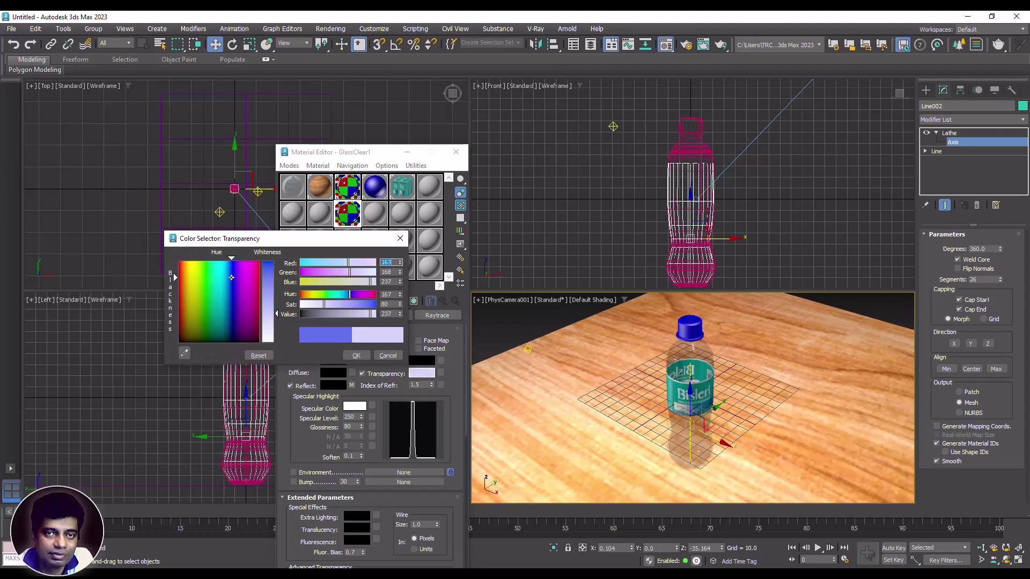
left_click(356, 355)
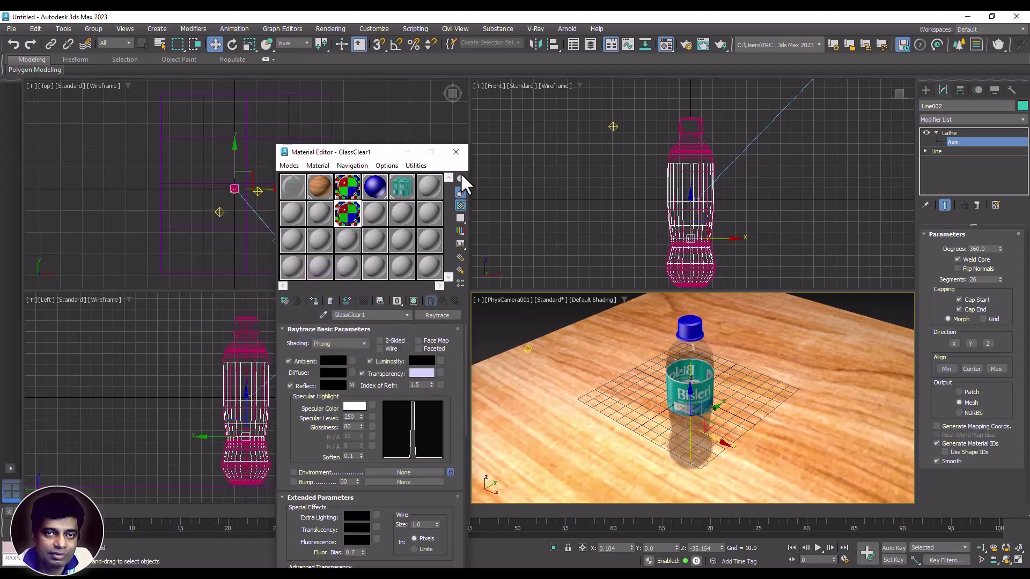
left_click(456, 152)
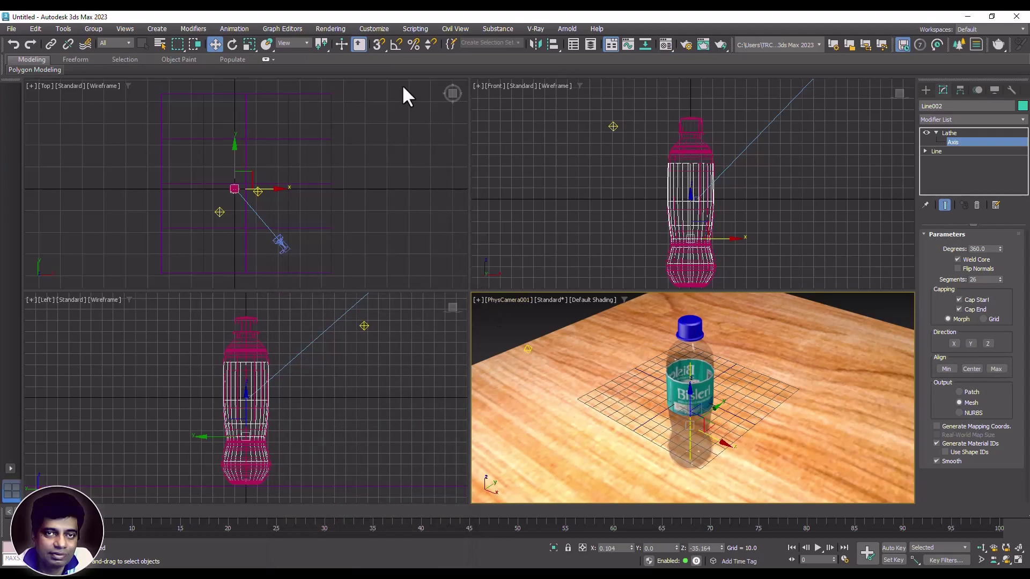
Step: Render the PhysCamera001 view to check the liquid inside the bottle, and close the rendered frame
left_click(331, 29)
left_click(334, 45)
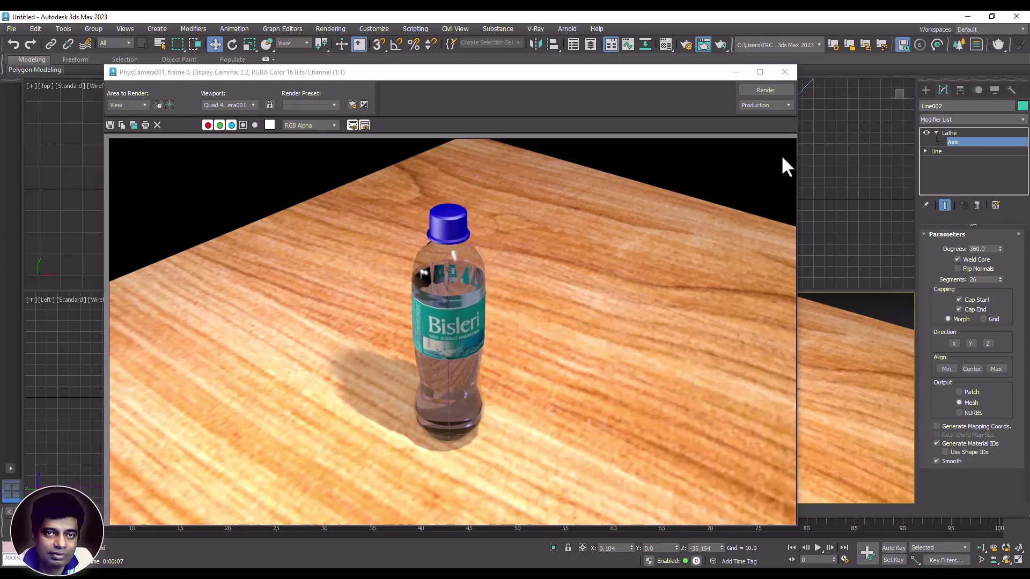
left_click(792, 72)
Step: Make the Front view active and switch to Photoshop with the blank Untitled-1 document
left_click(610, 184)
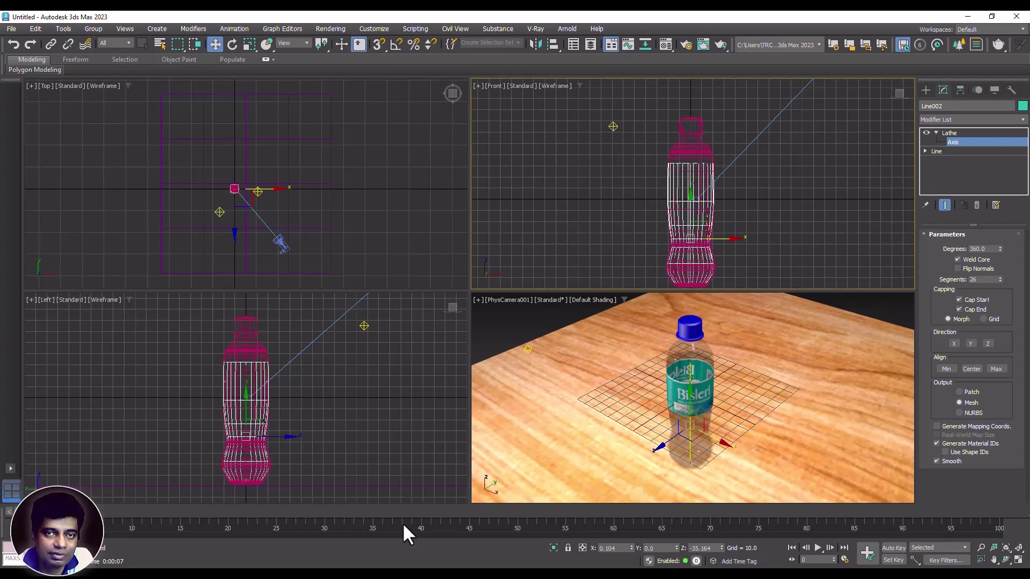
left_click(399, 566)
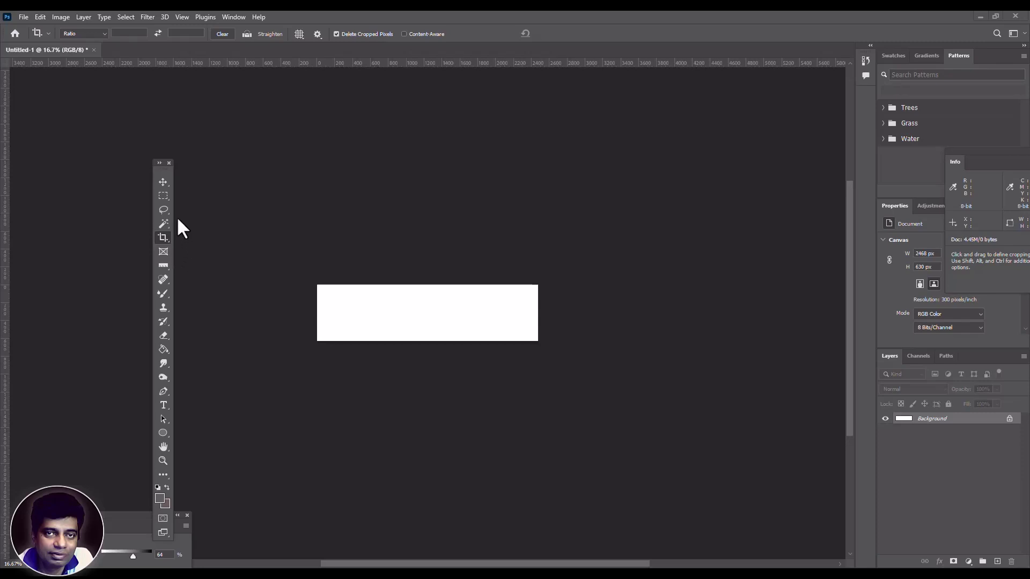
Step: Add a new layer and make a narrow vertical rectangular selection, about 55 × 589 px, near the canvas's left edge
left_click(998, 562)
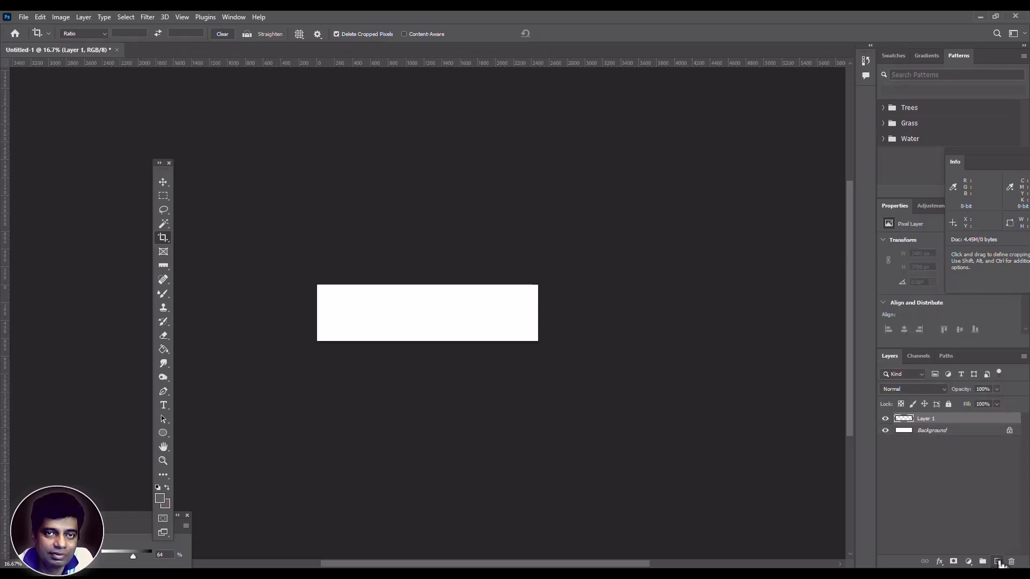
left_click(163, 196)
left_click_drag(322, 286, 327, 340)
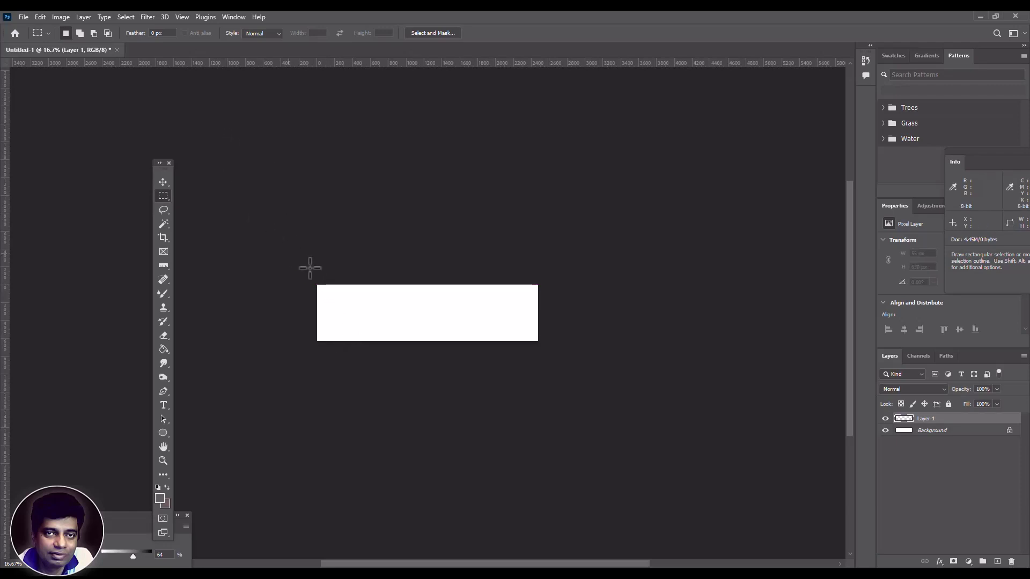
left_click_drag(324, 287, 329, 339)
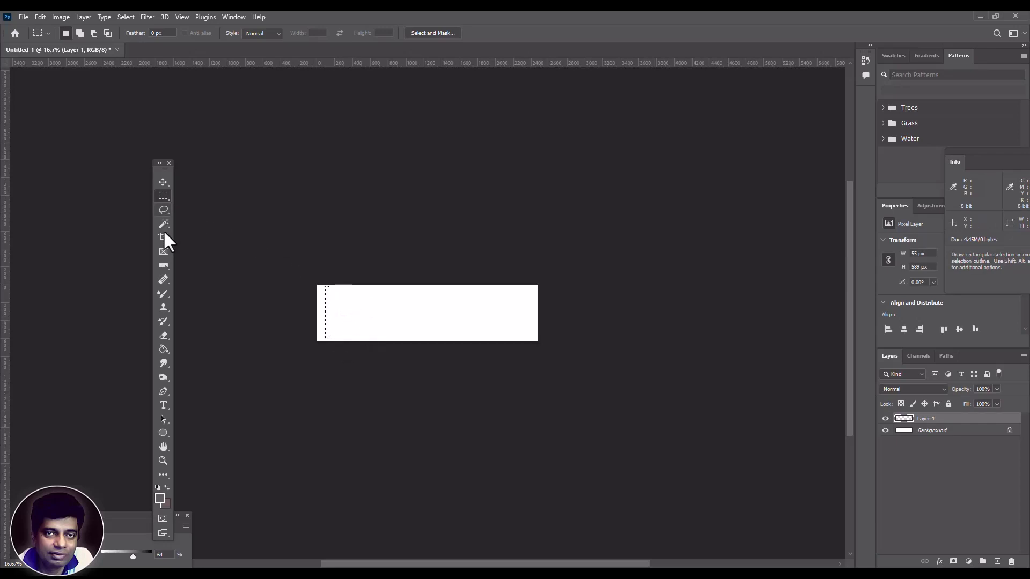
Step: Set the foreground color to near-black 1e1d19, fill the narrow selection with it using the Paint Bucket, and deselect
left_click(160, 498)
left_click(659, 278)
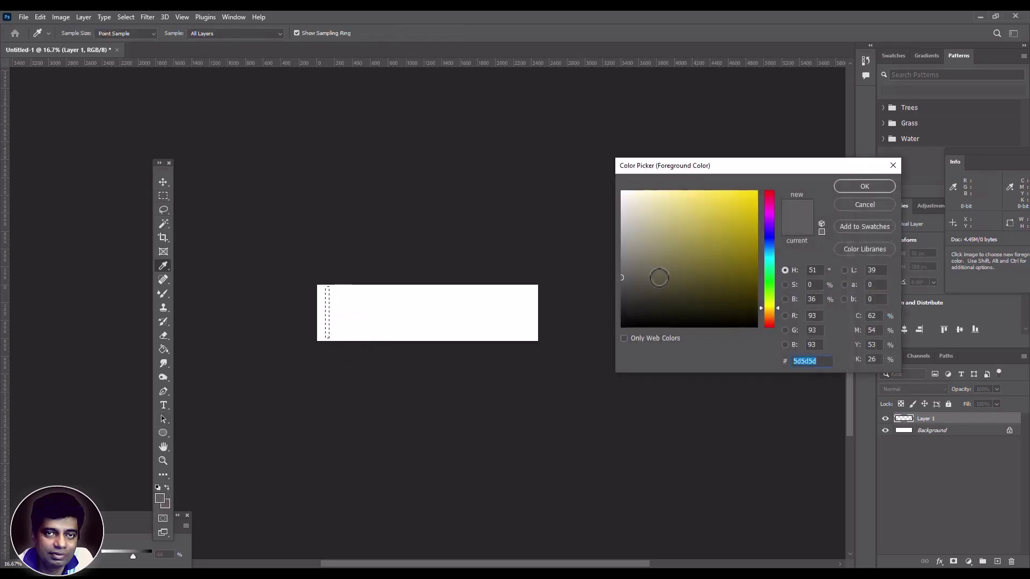
left_click(649, 303)
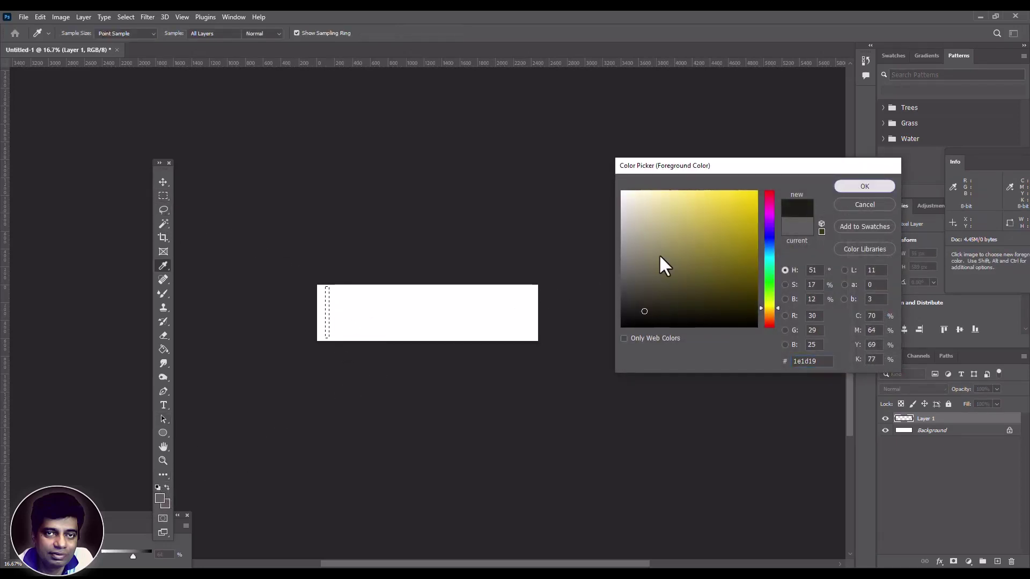
key("Return")
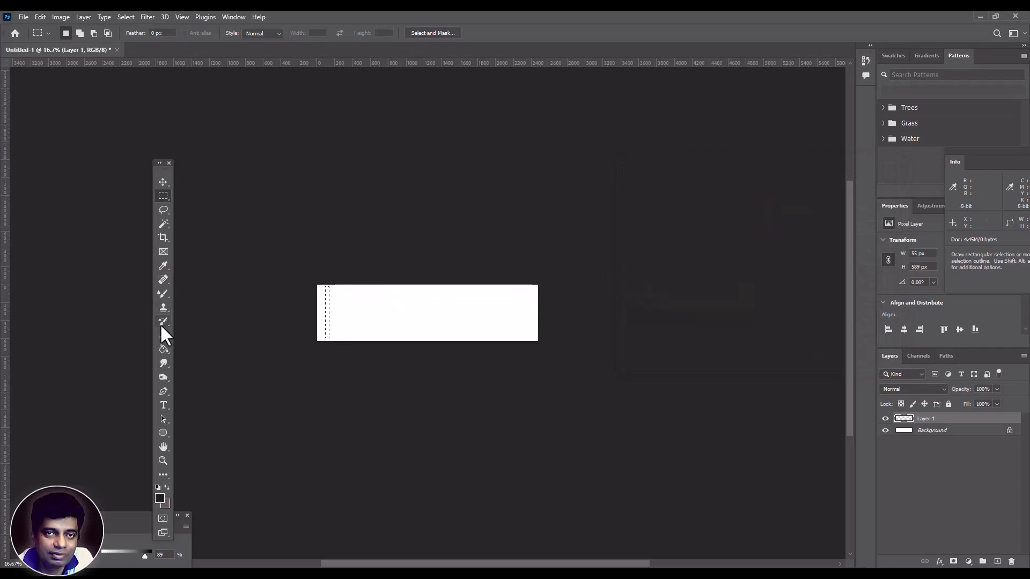
left_click(162, 349)
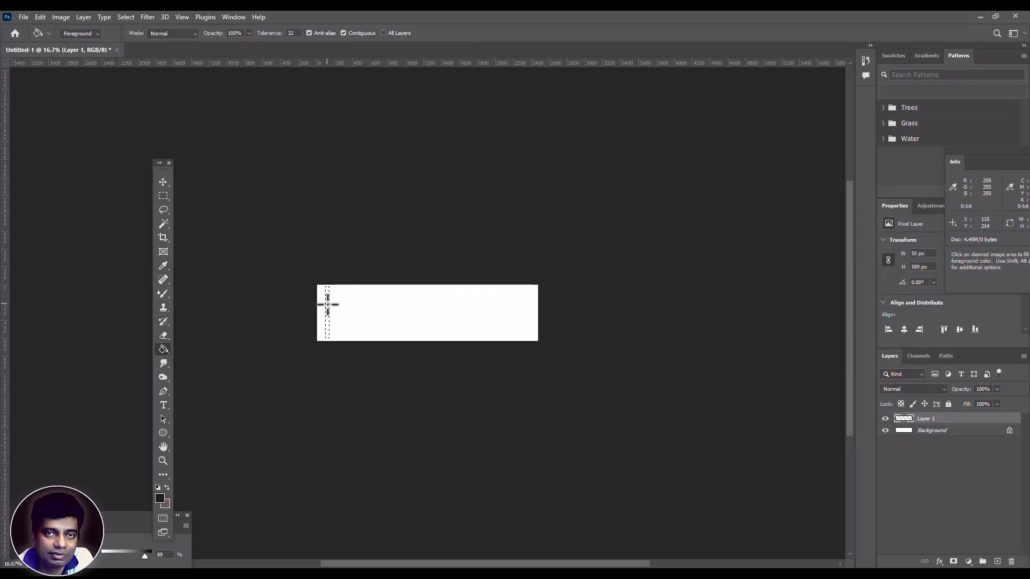
left_click(327, 304)
left_click(164, 210)
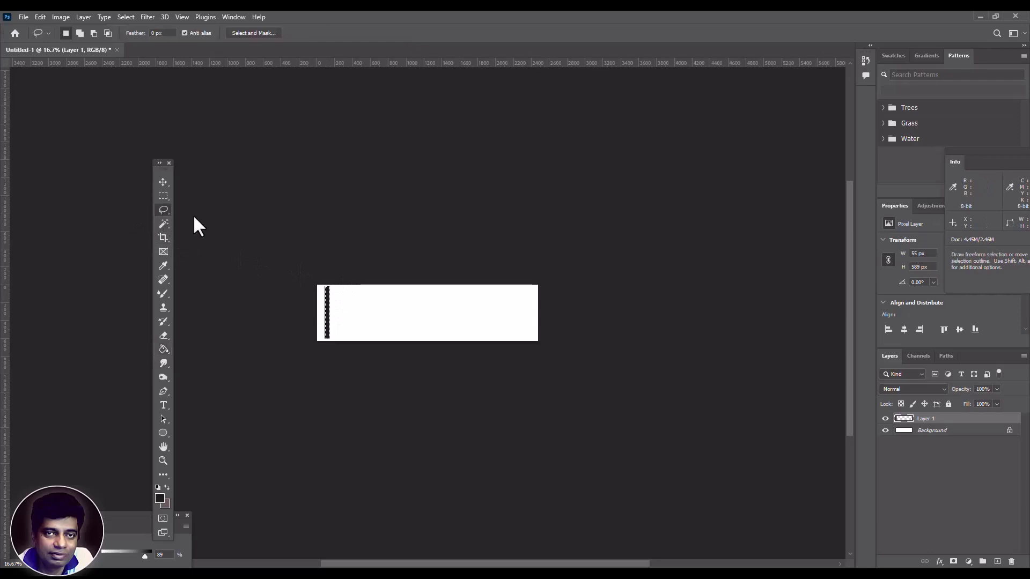
key("ctrl+d")
Step: Transform the black bar to about 33 × 655 px so it spans the full canvas height, and move it closer to the left edge
key("ctrl+plus")
key("ctrl+plus")
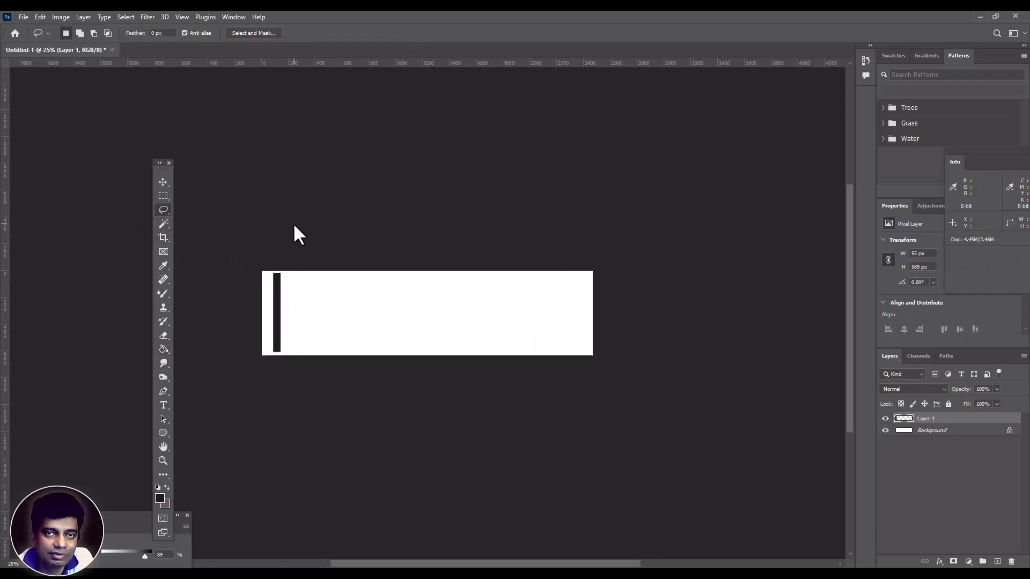
left_click(163, 183)
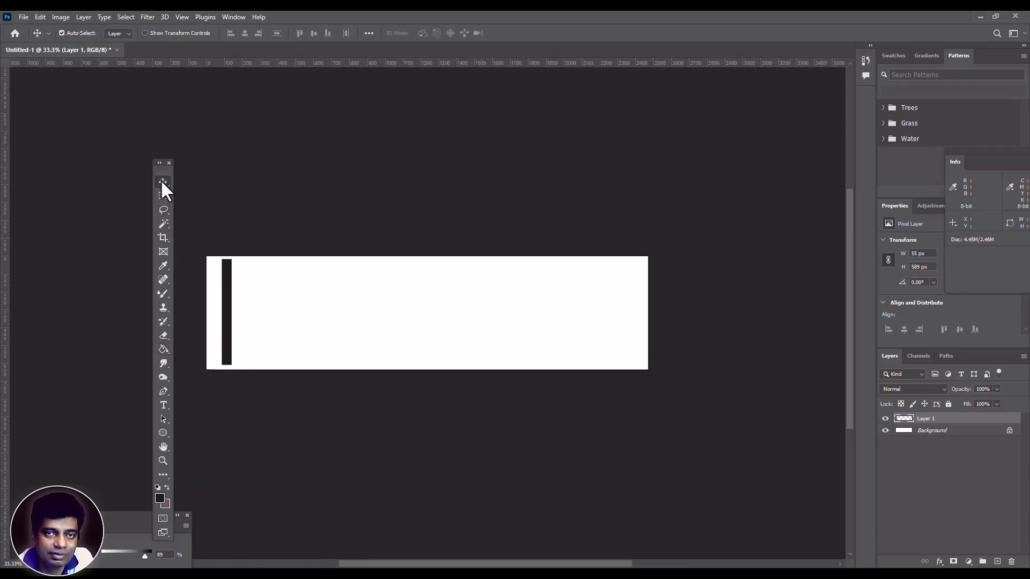
key("ctrl+t")
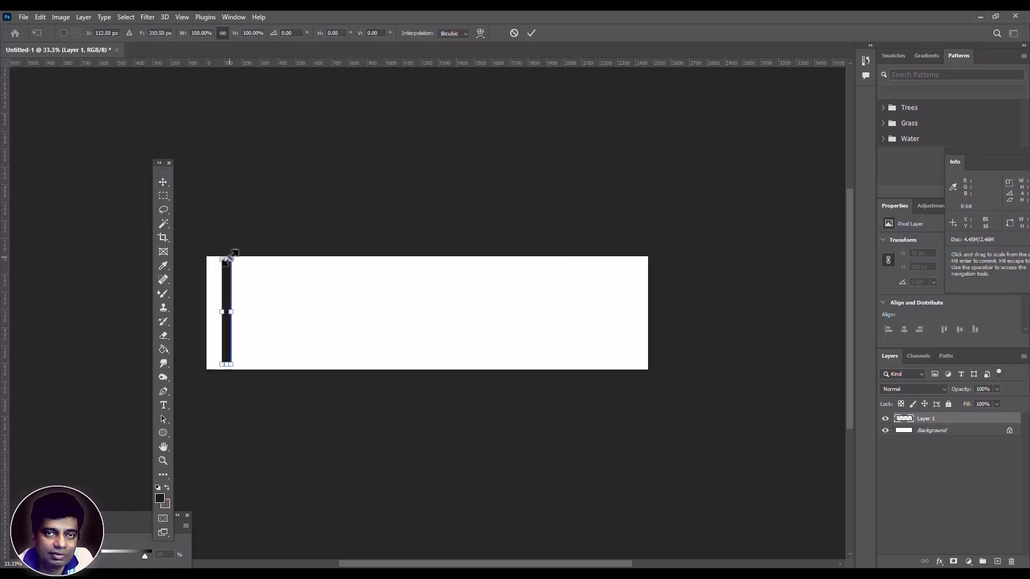
left_click_drag(229, 252, 228, 247)
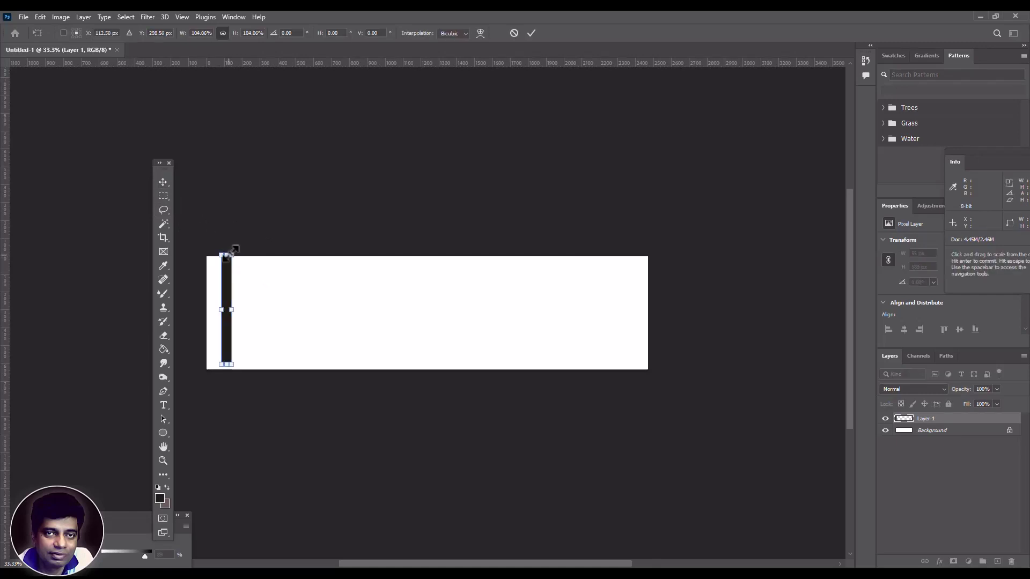
left_click_drag(231, 307, 229, 310)
left_click_drag(225, 365, 225, 374)
key("Return")
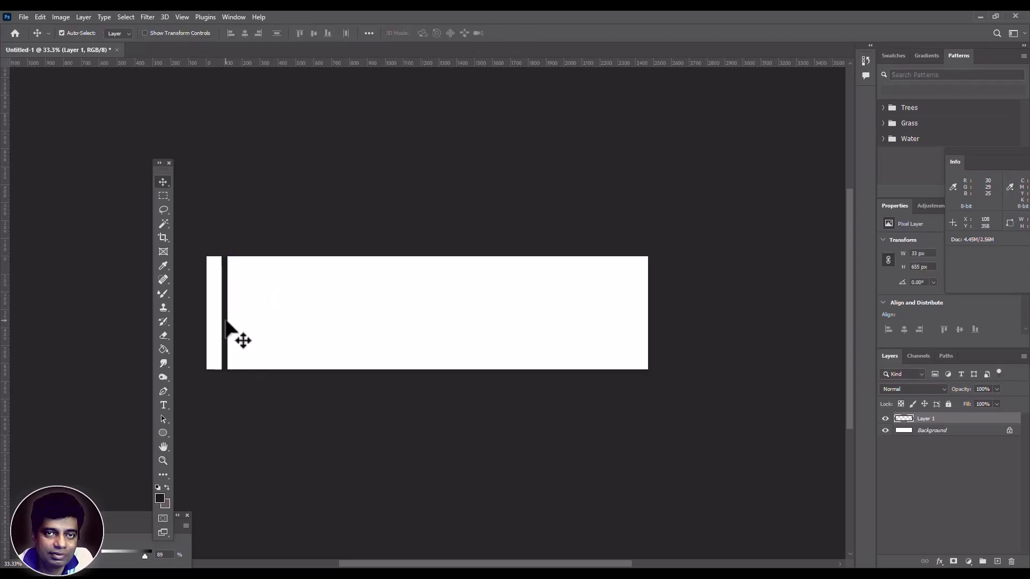
left_click_drag(225, 321, 216, 322)
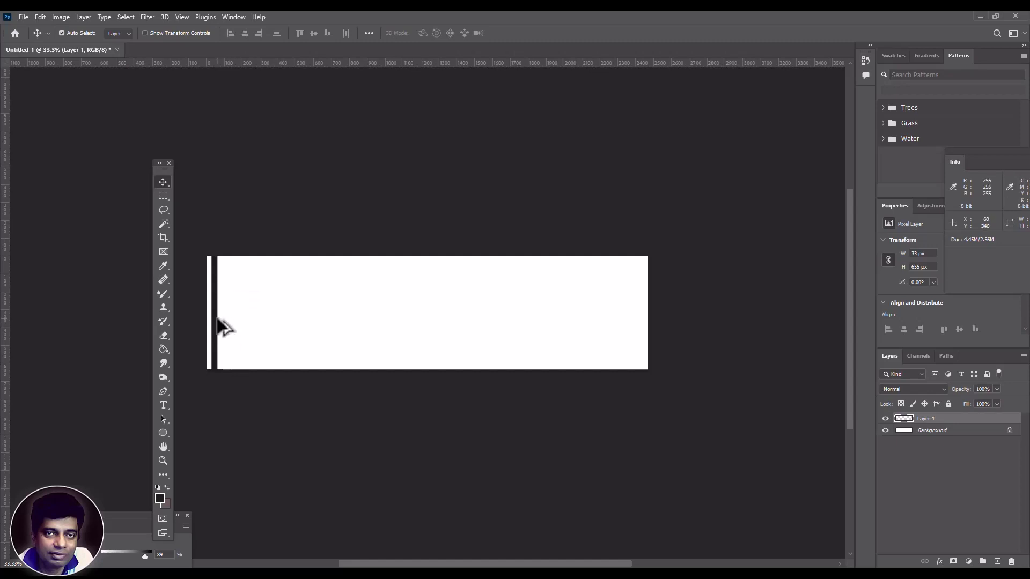
Step: Duplicate the black bar three times to the right, making four evenly spaced vertical stripes, and select all four stripe layers
left_click_drag(217, 320, 226, 320)
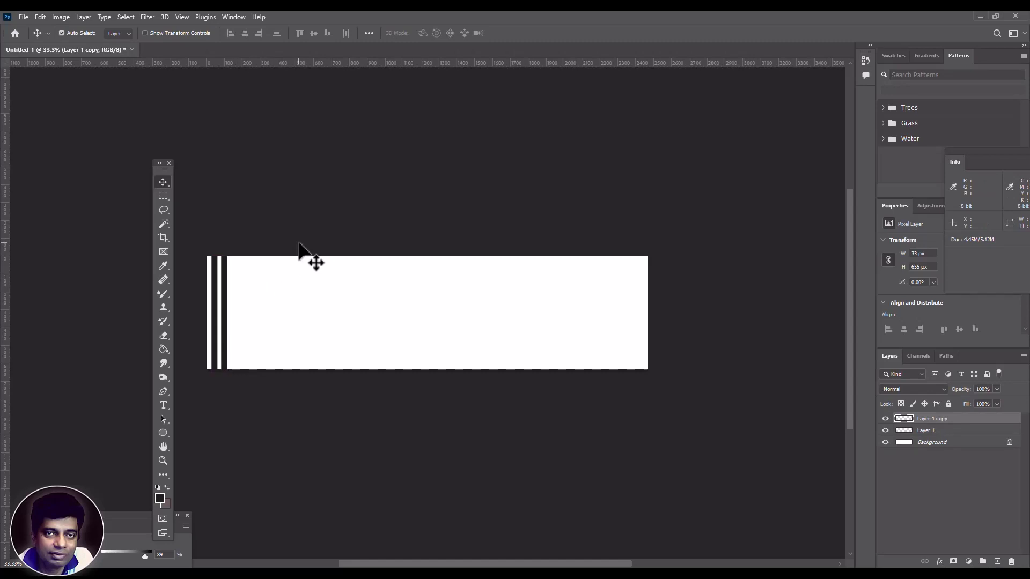
key("alt+d")
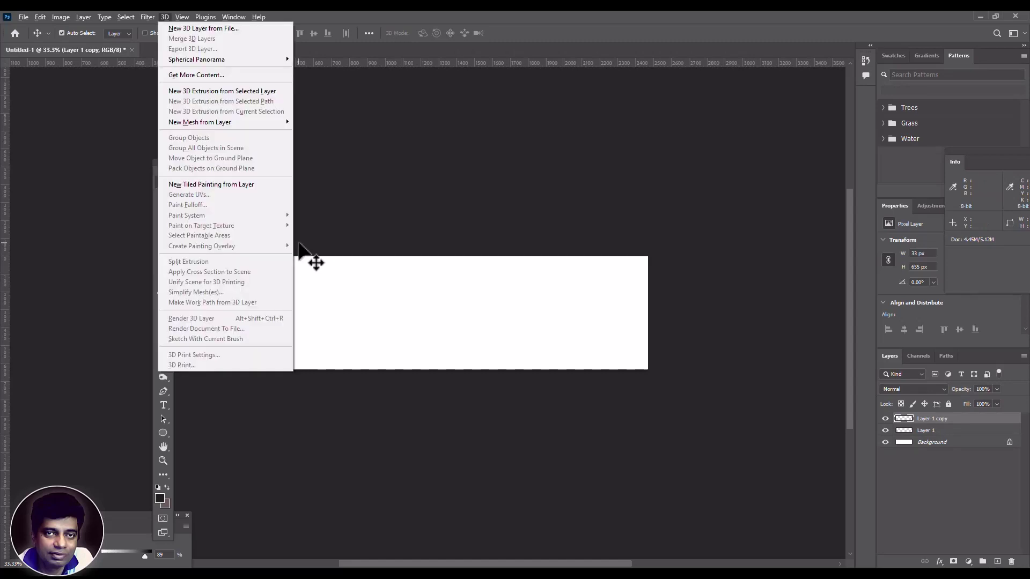
left_click(299, 244)
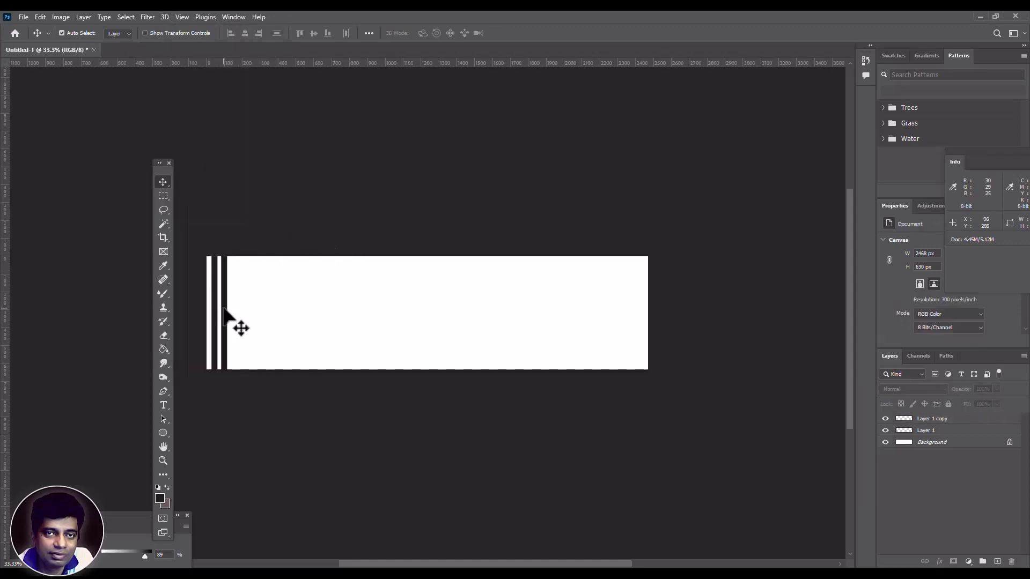
key("alt+d")
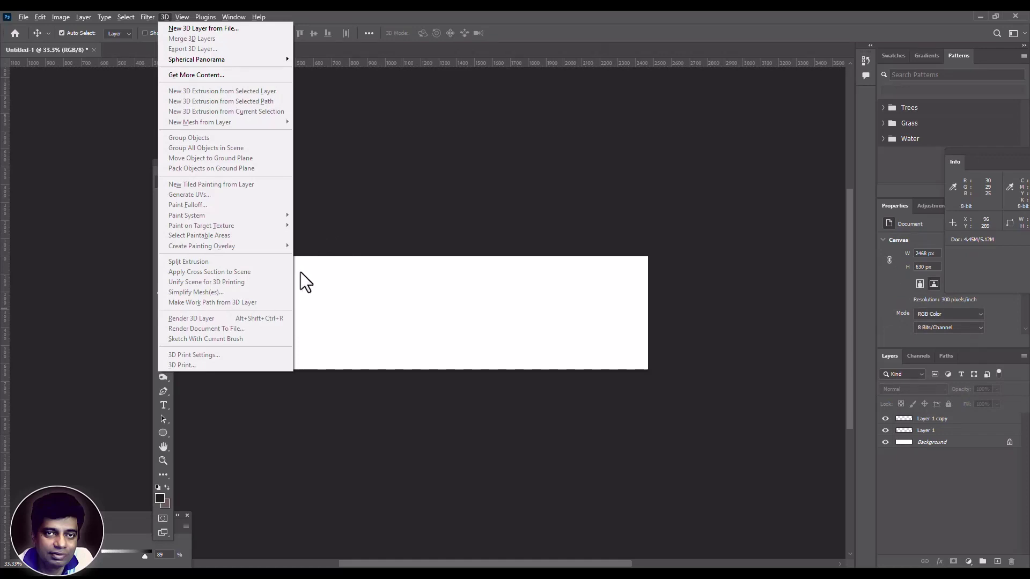
left_click(297, 251)
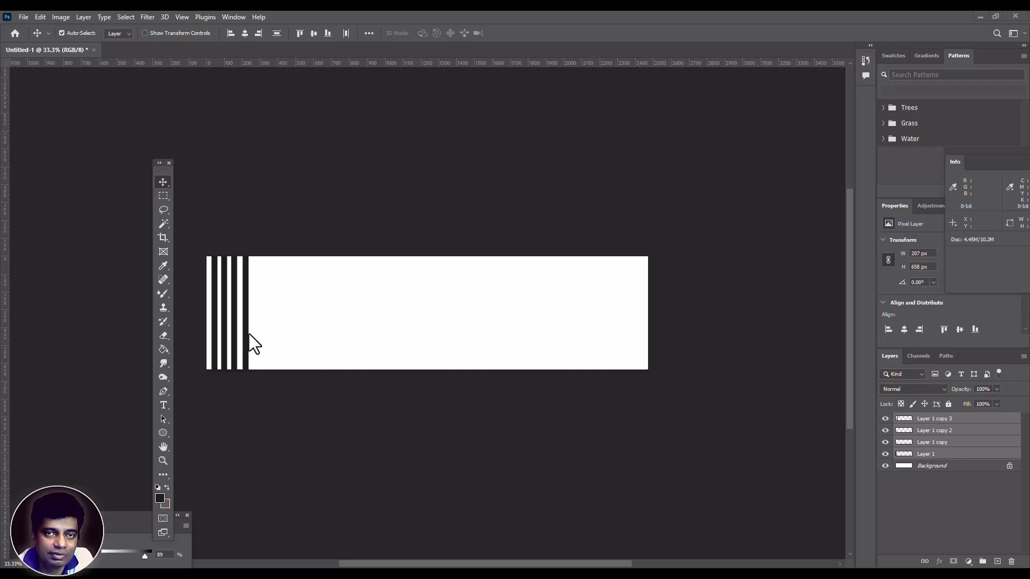
Step: Duplicate the set of four stripes three times to the right for sixteen stripes, undoing a stray copy of a single bar
left_click_drag(249, 334, 369, 333)
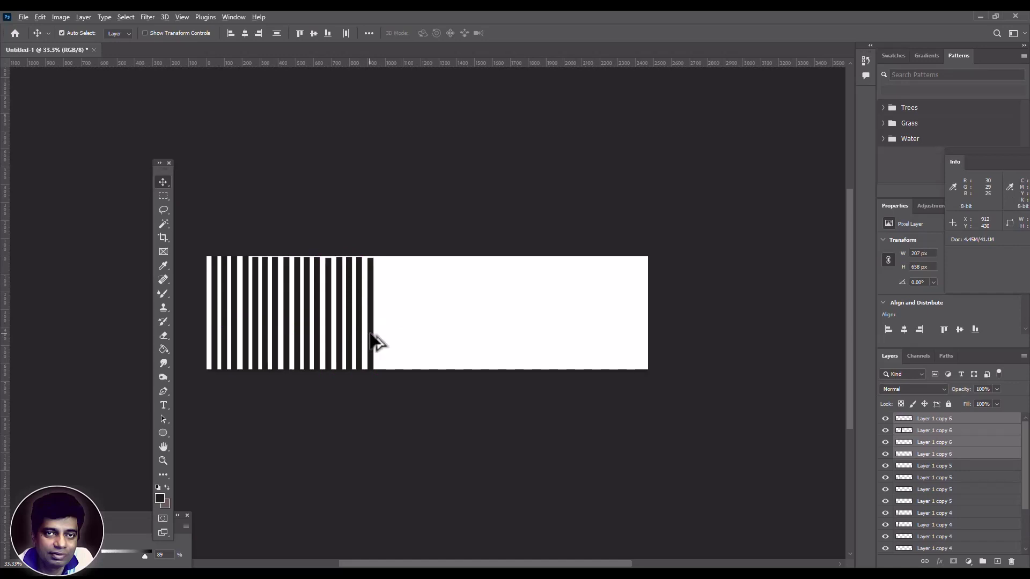
left_click_drag(374, 333, 402, 334, "alt")
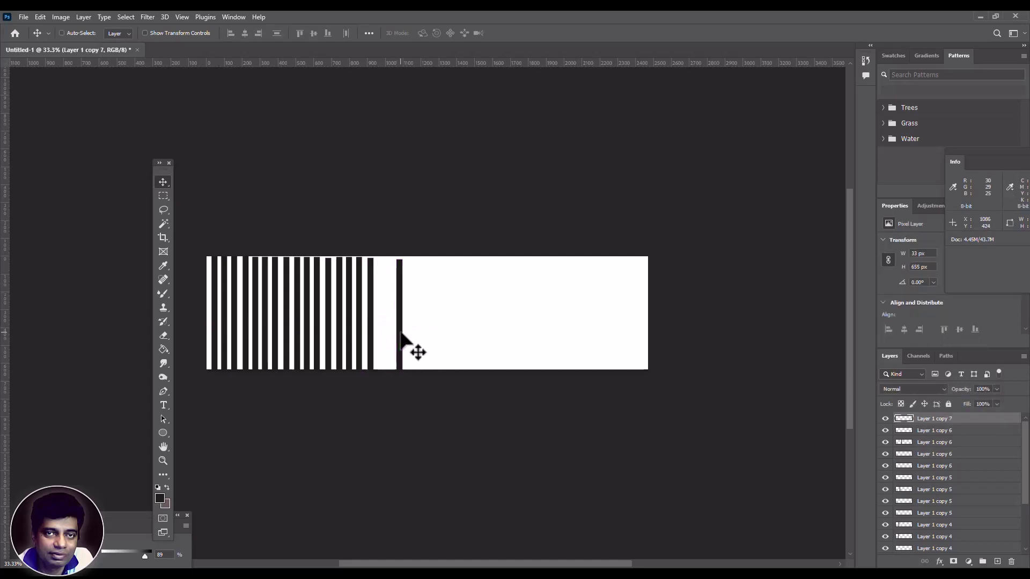
key("ctrl+z")
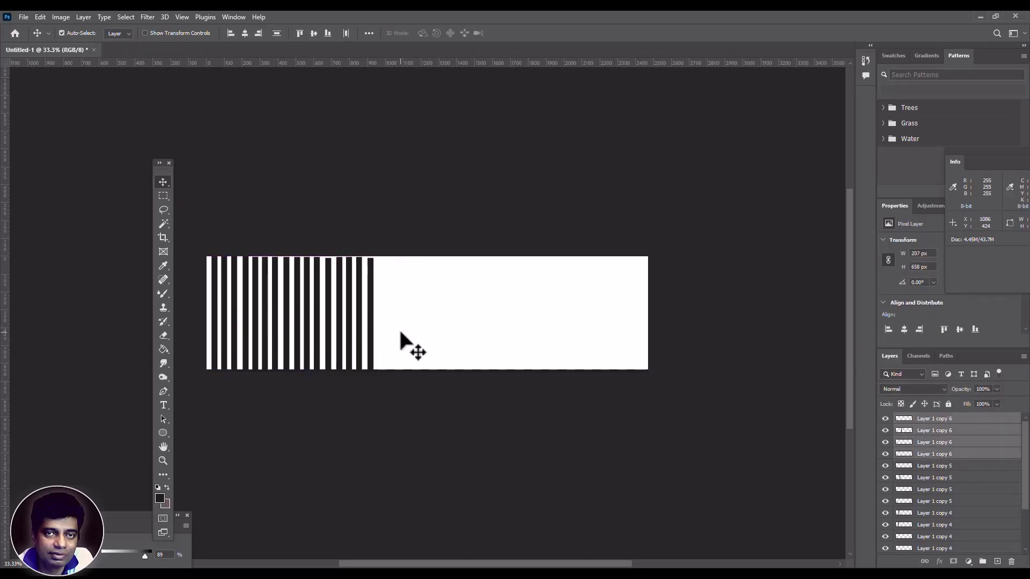
Step: Select all the stripe layers from Layer 1 up to the topmost copy and merge them into one layer
left_click(389, 400)
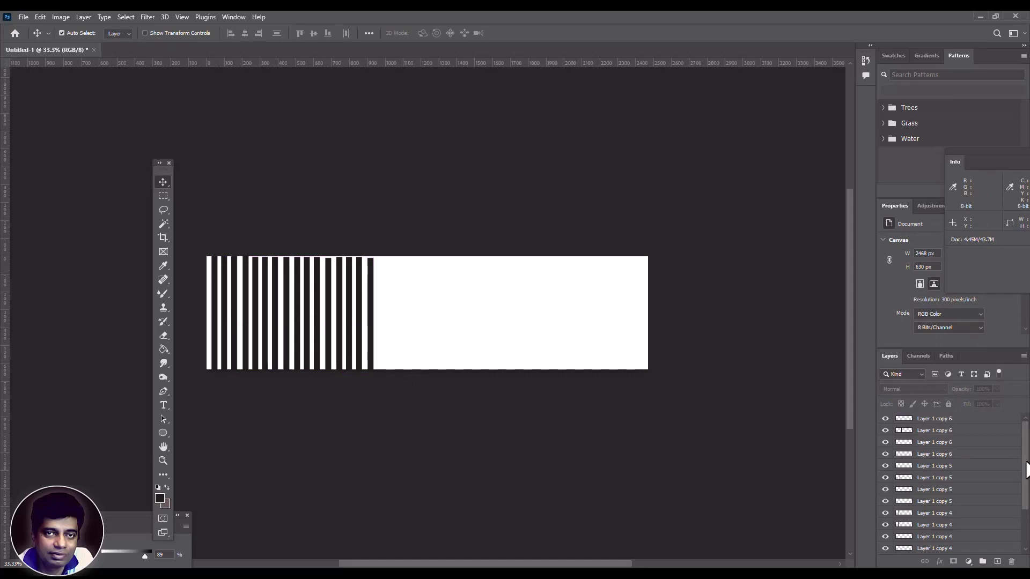
left_click_drag(1025, 473, 1027, 514)
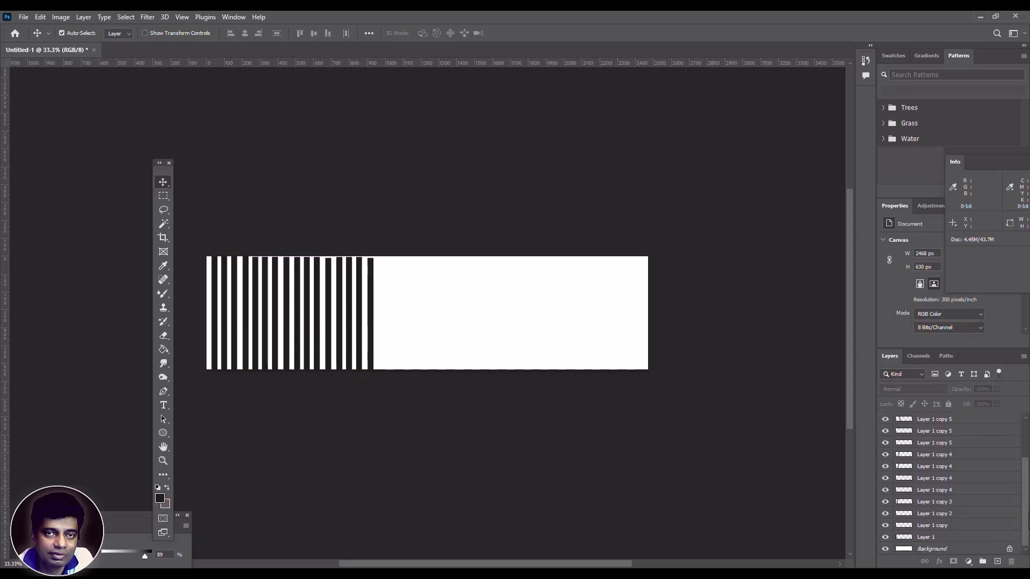
left_click(944, 537)
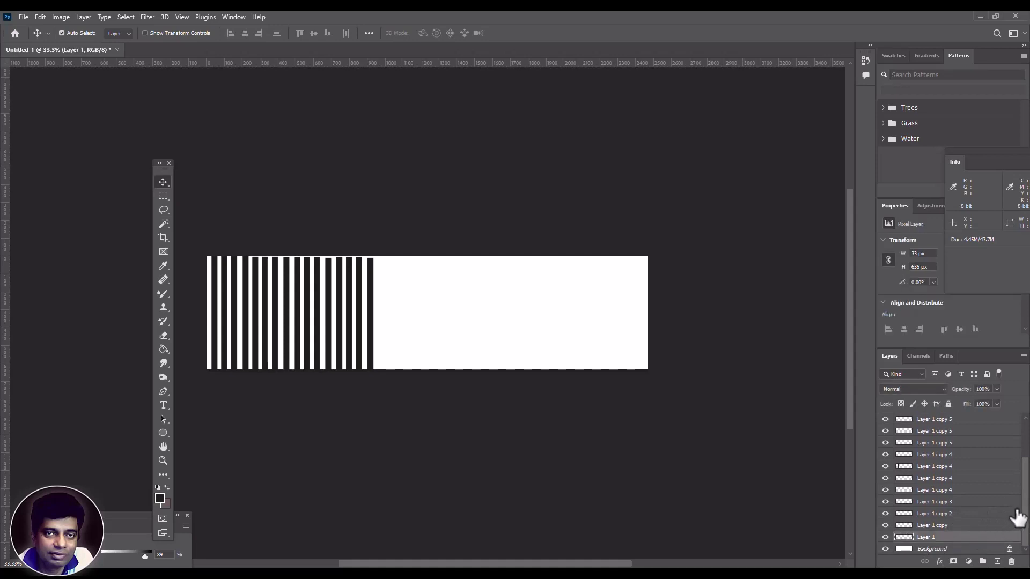
scroll(1014, 483, "up", 5)
key("ctrl+alt+a")
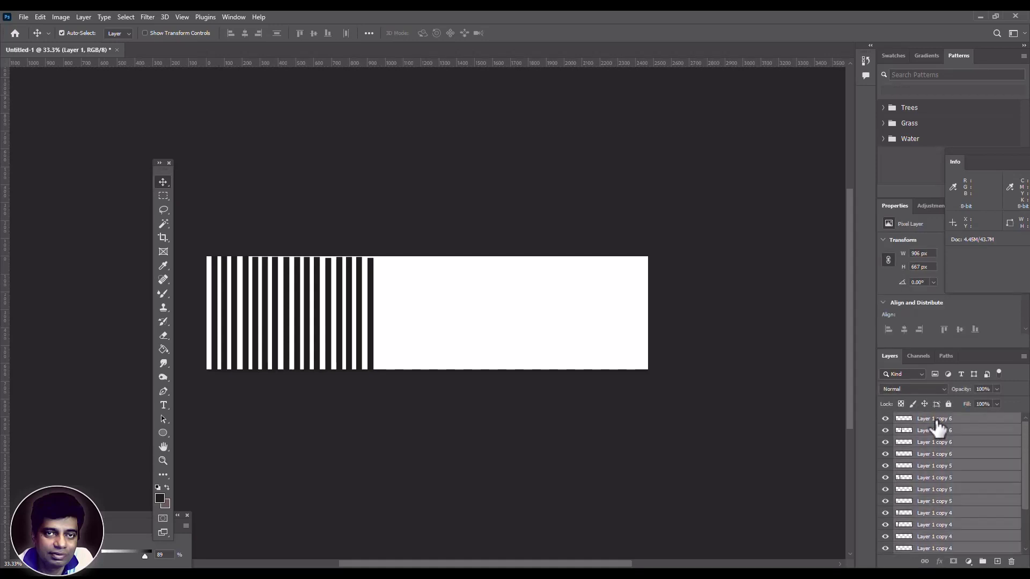
key("ctrl+e")
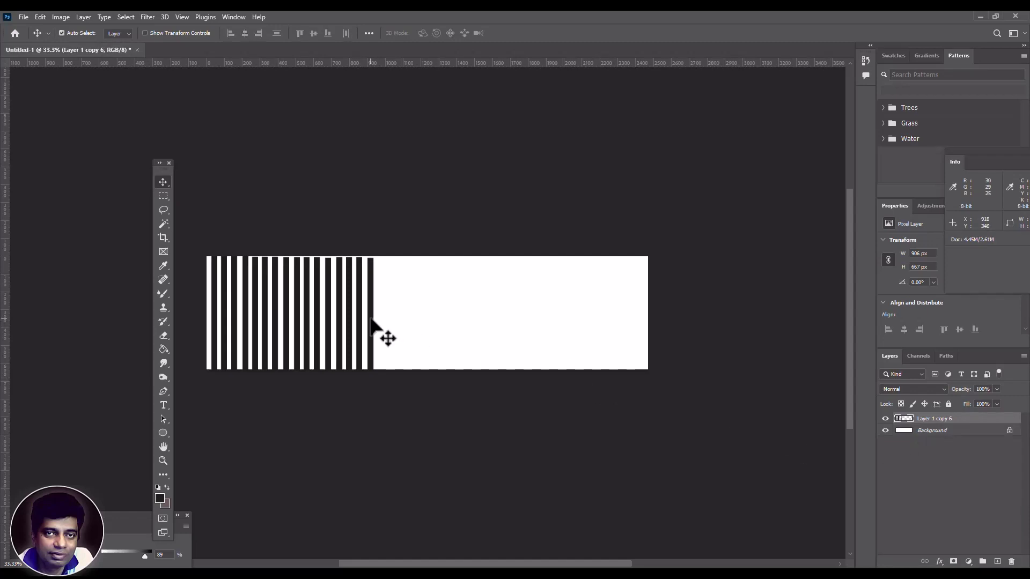
Step: Duplicate the merged stripes to the right so the pattern continues evenly, and merge the two stripe layers
left_click_drag(371, 319, 541, 324, "alt")
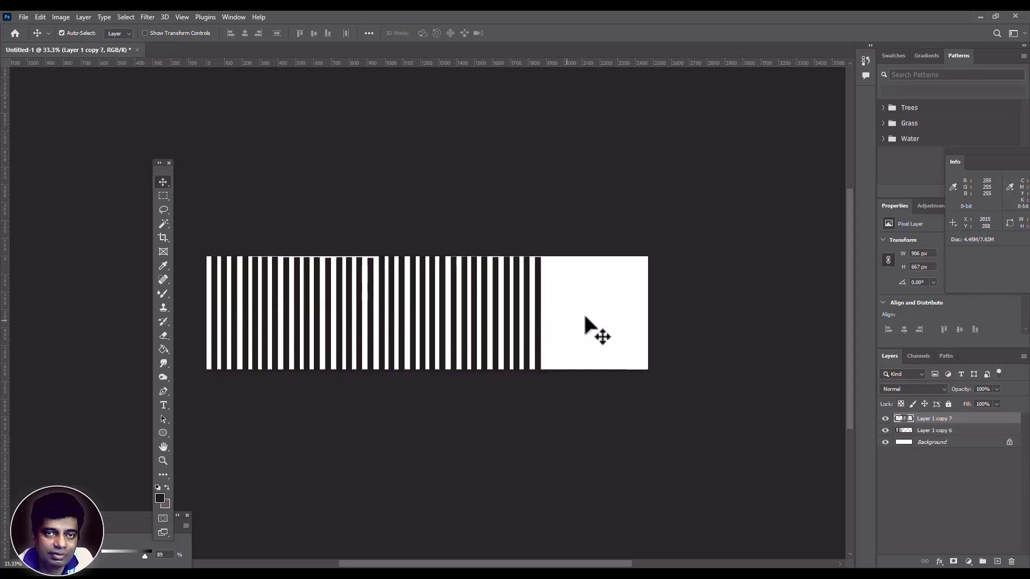
left_click(935, 431, "shift")
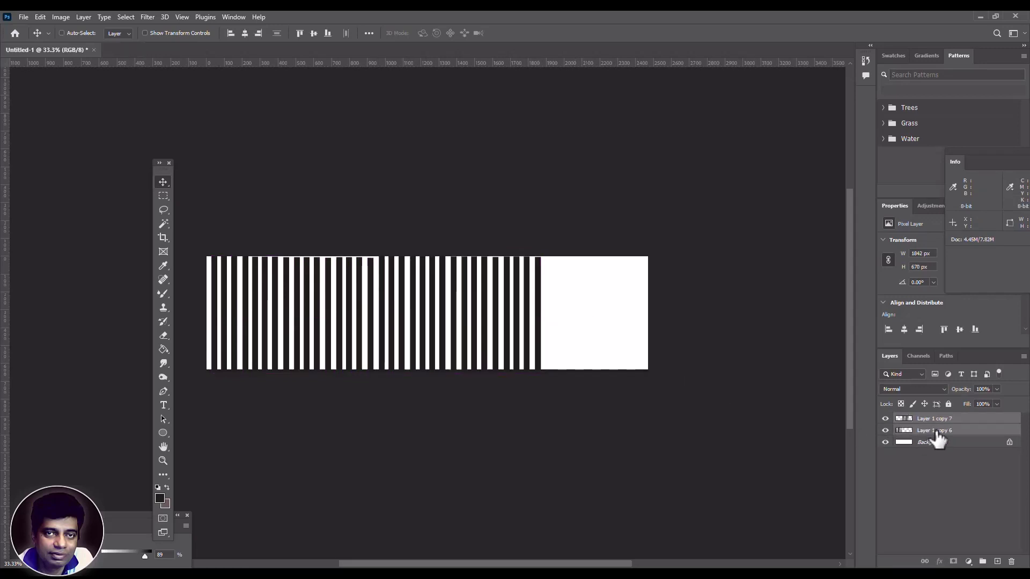
key("ctrl+e")
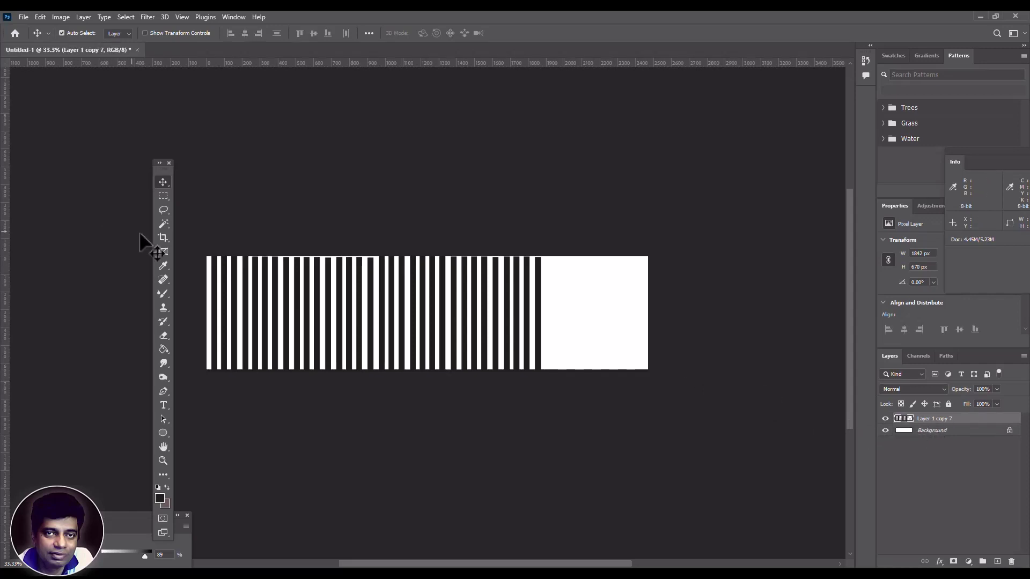
Step: Crop the canvas to the striped area, trimming the uneven upper and lower edges to about 540 px high and removing the blank right part
left_click(163, 237)
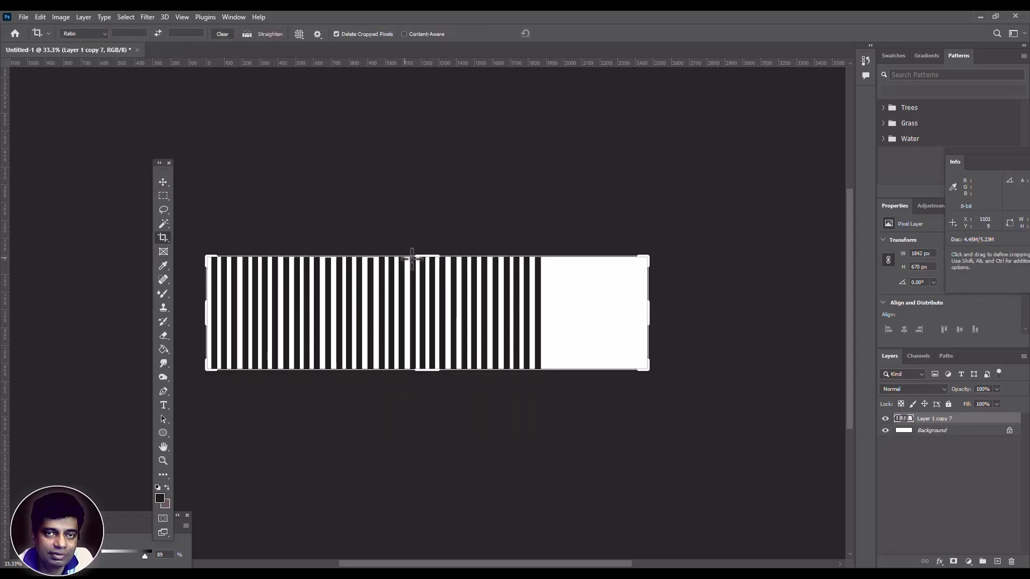
left_click_drag(431, 256, 431, 265)
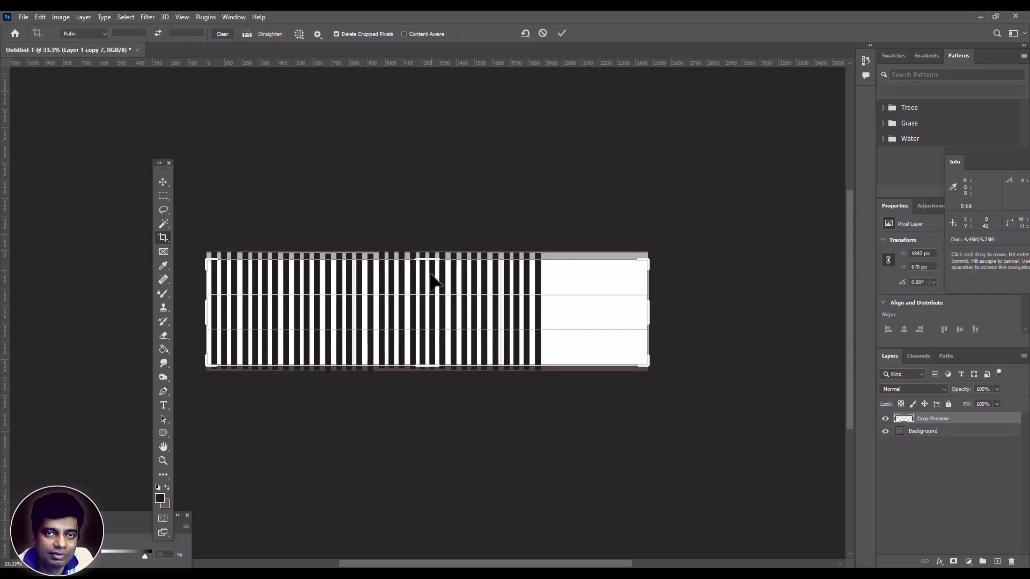
left_click_drag(426, 361, 427, 355)
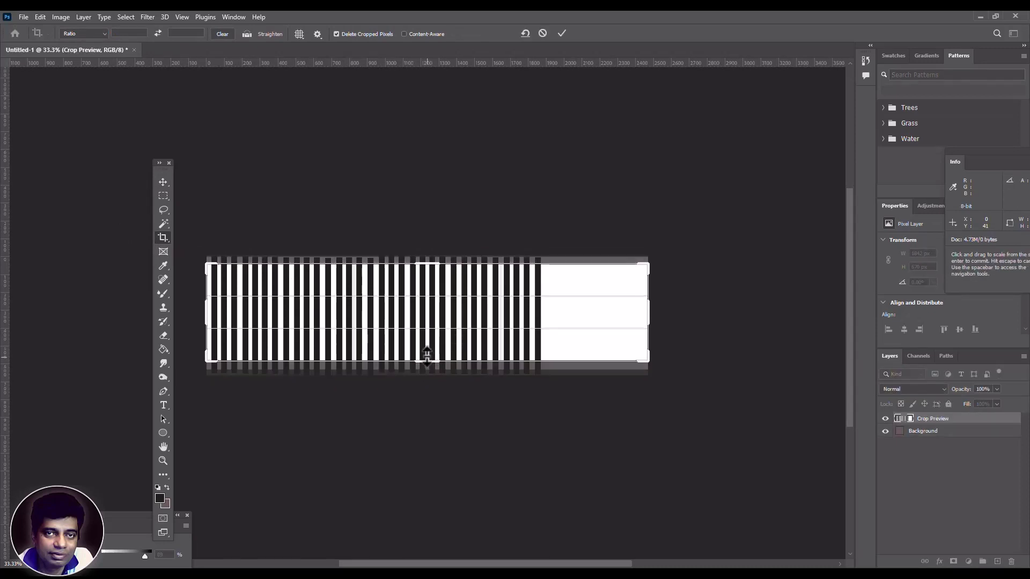
left_click_drag(206, 312, 207, 312)
left_click_drag(648, 313, 596, 325)
left_click(561, 33)
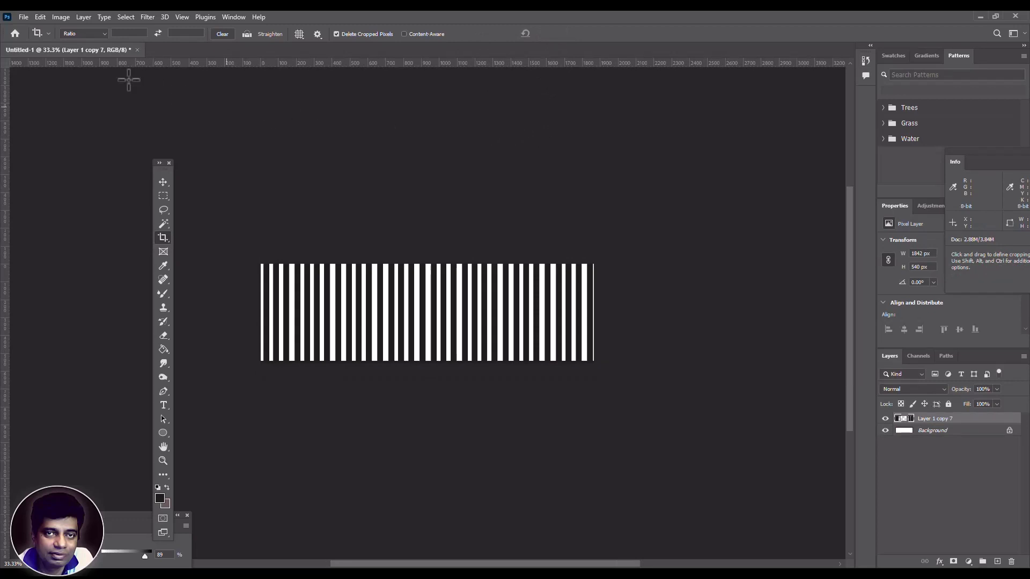
Step: Save a copy of the stripe image as a JPEG named BOTTLE GROVE in the desktop's New folder, at maximum quality 12
left_click(24, 17)
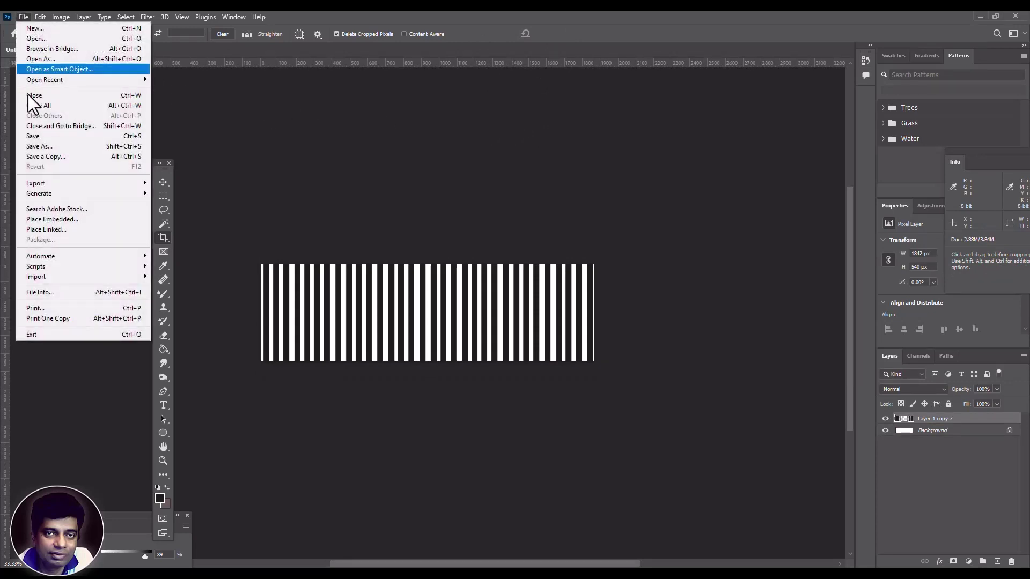
left_click(47, 154)
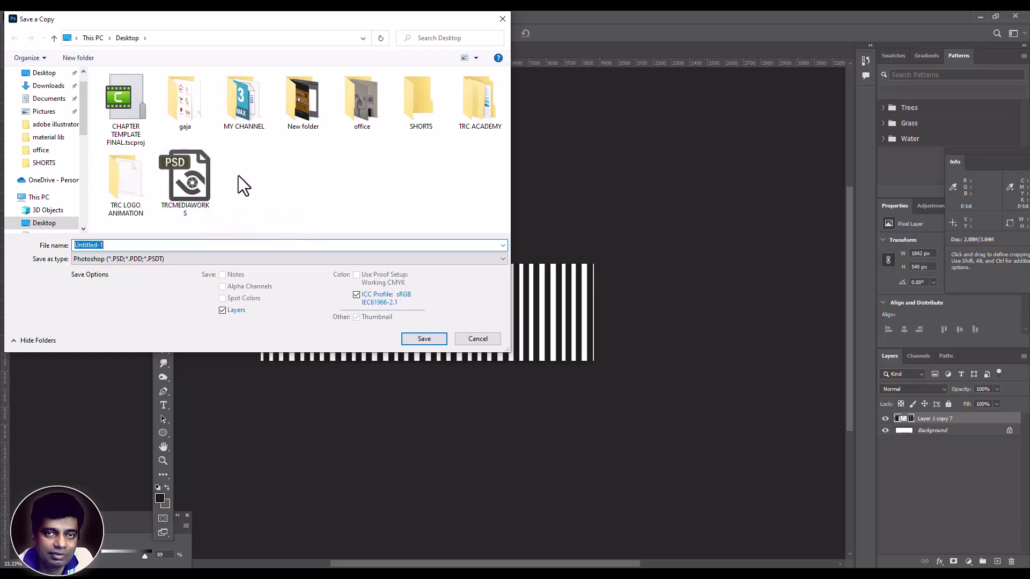
left_click(131, 259)
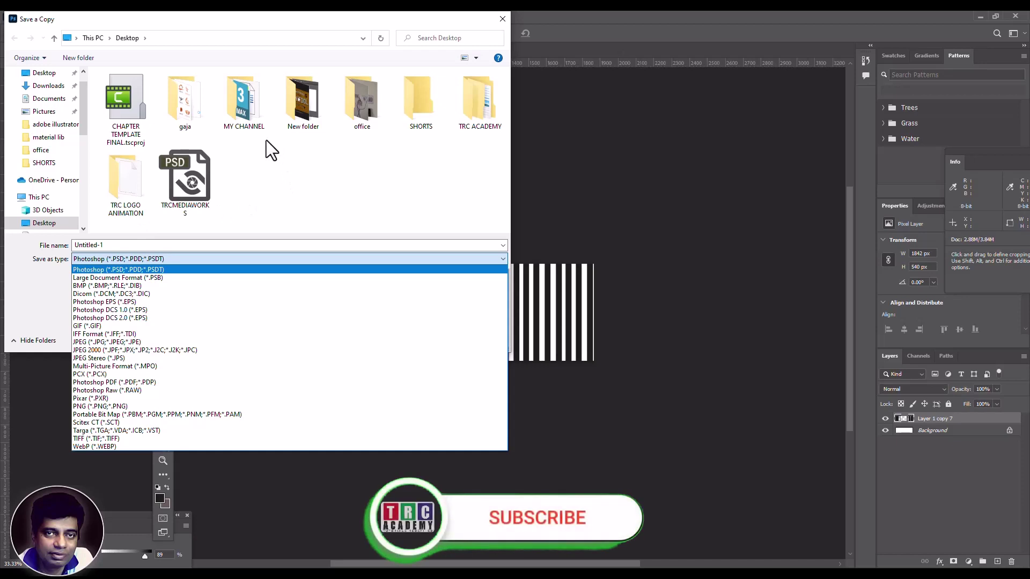
left_click(308, 106)
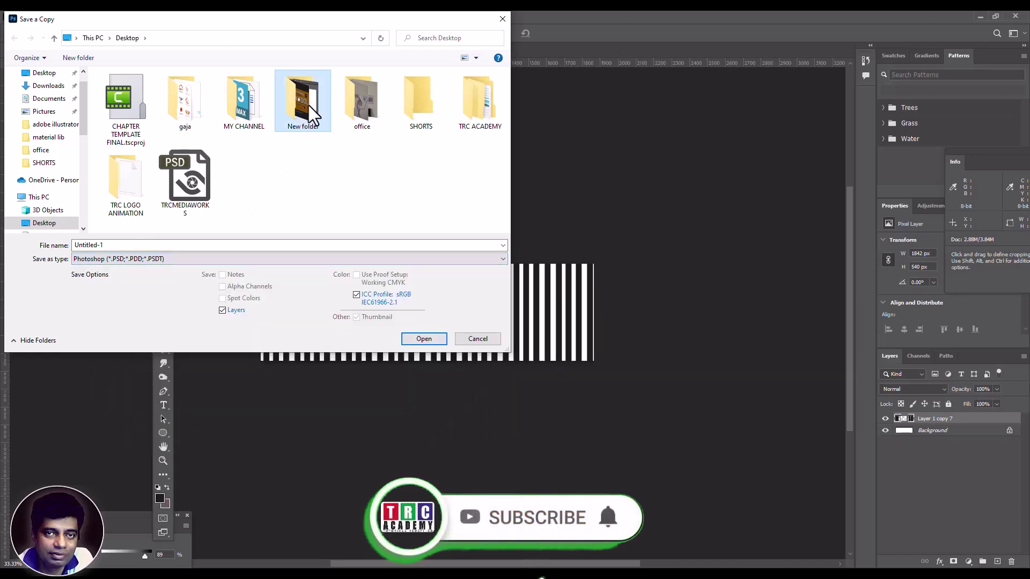
double_click(308, 107)
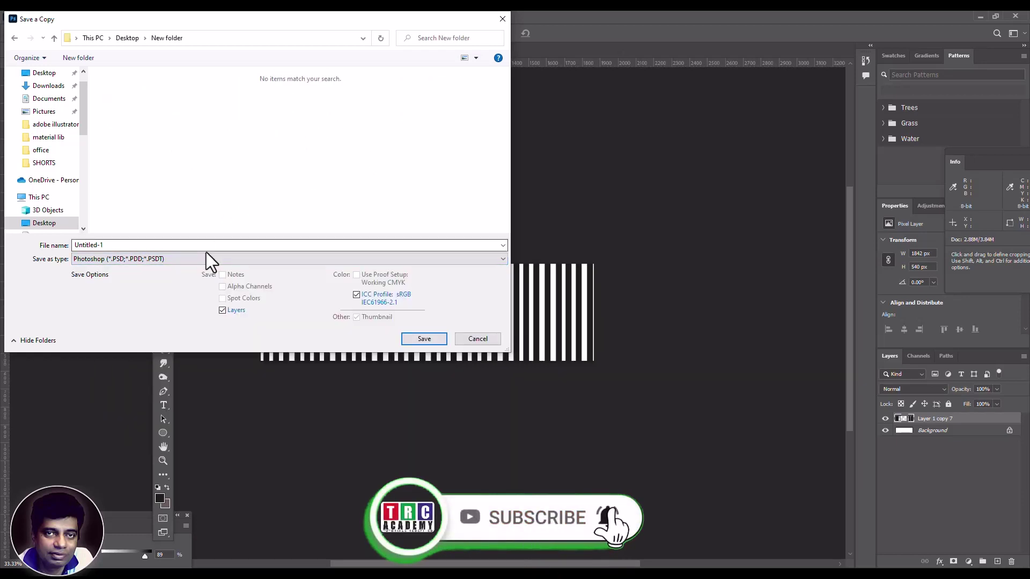
left_click(197, 259)
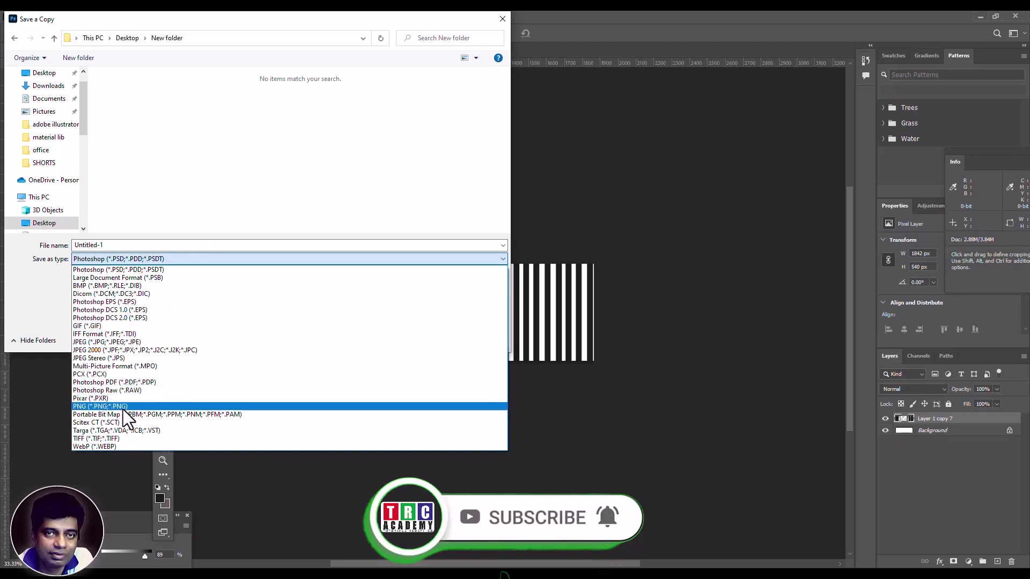
left_click(124, 343)
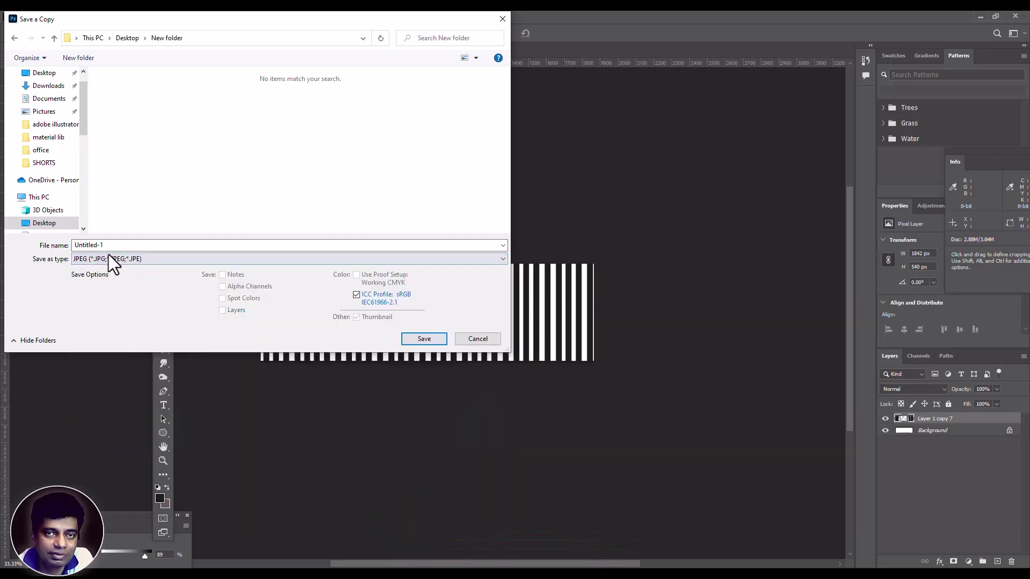
left_click(114, 245)
type("BOTTLE GROVE")
left_click(424, 339)
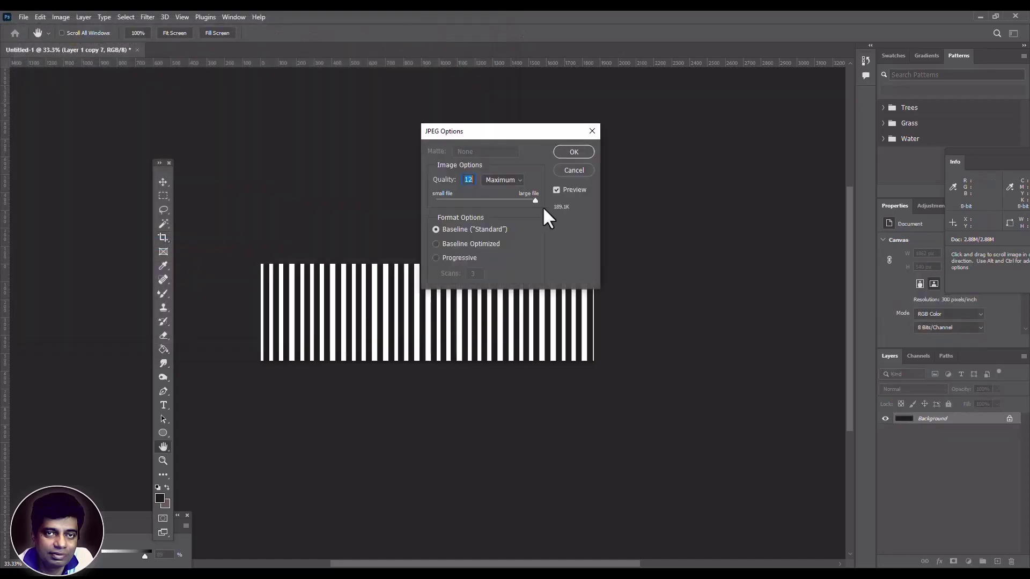
left_click(572, 153)
Step: Switch to 3ds Max, select the bottle mesh, and select the cap's polygons in the enlarged Front view
key("c")
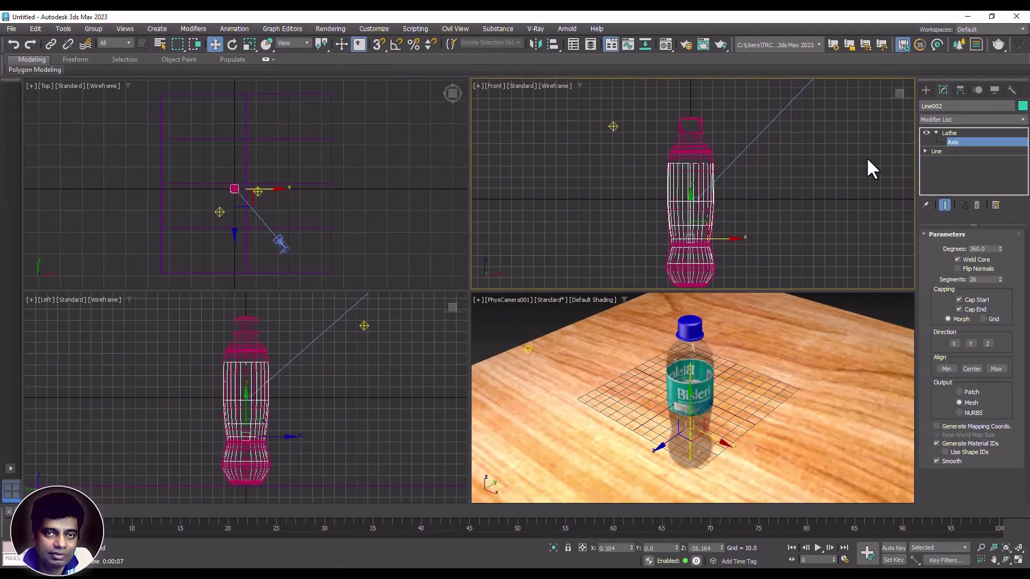
left_click(947, 133)
left_click(776, 189)
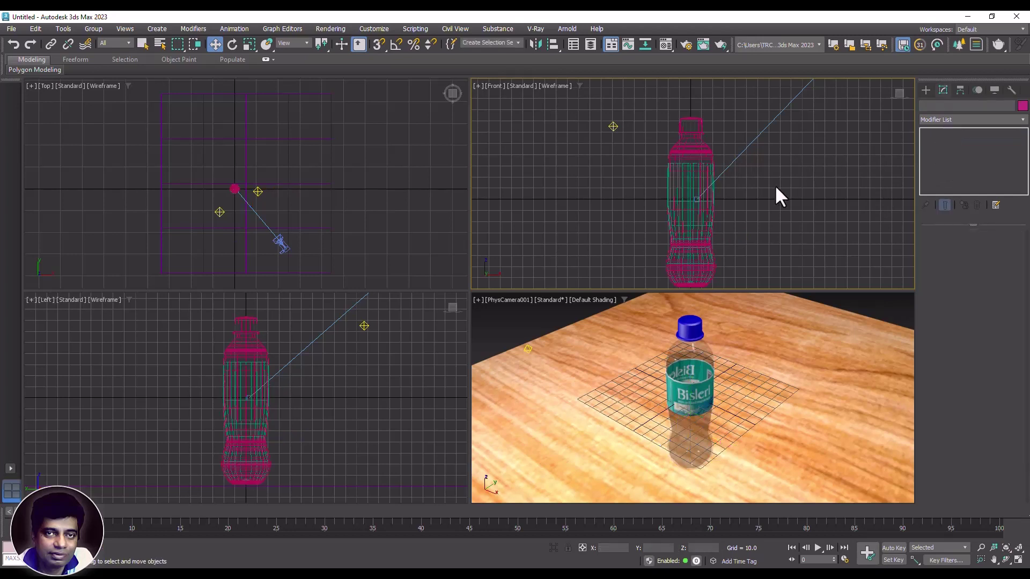
left_click(693, 132)
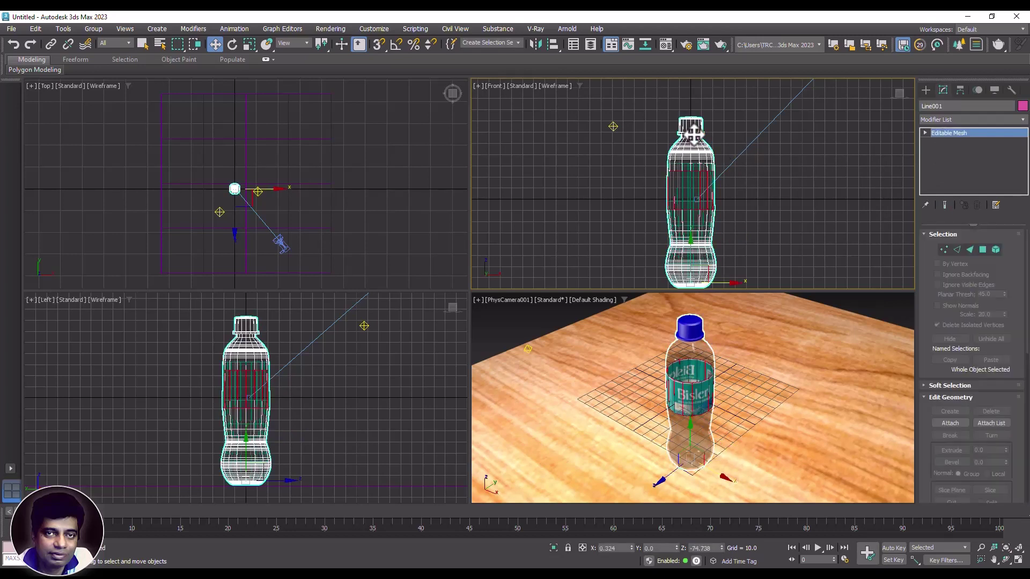
left_click(983, 249)
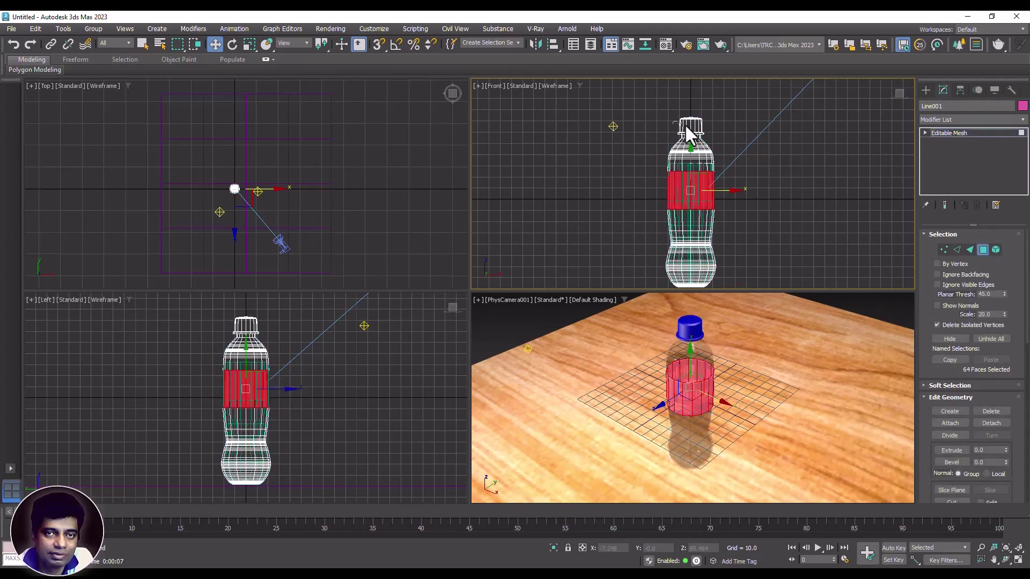
left_click(706, 128)
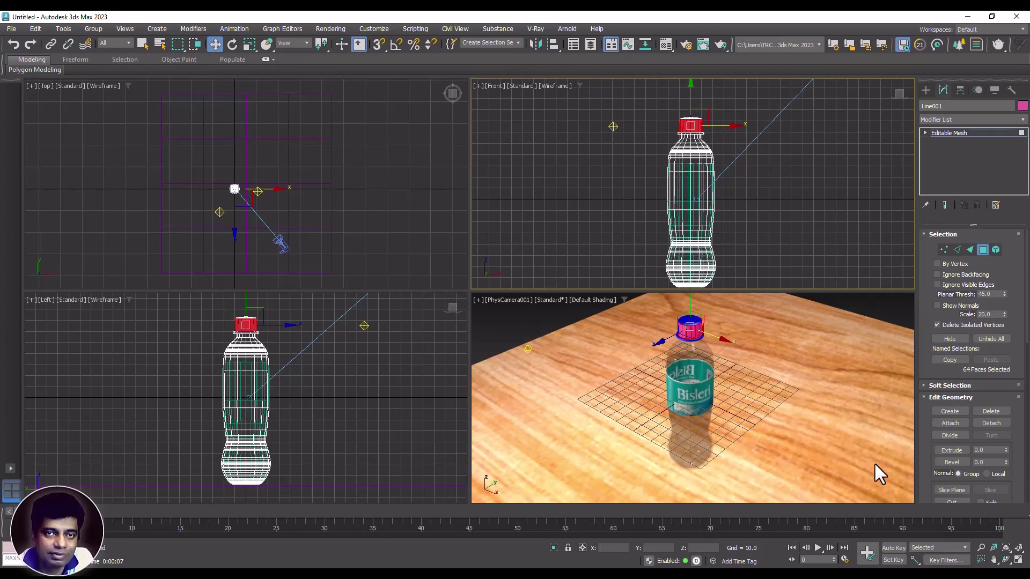
left_click(1019, 559)
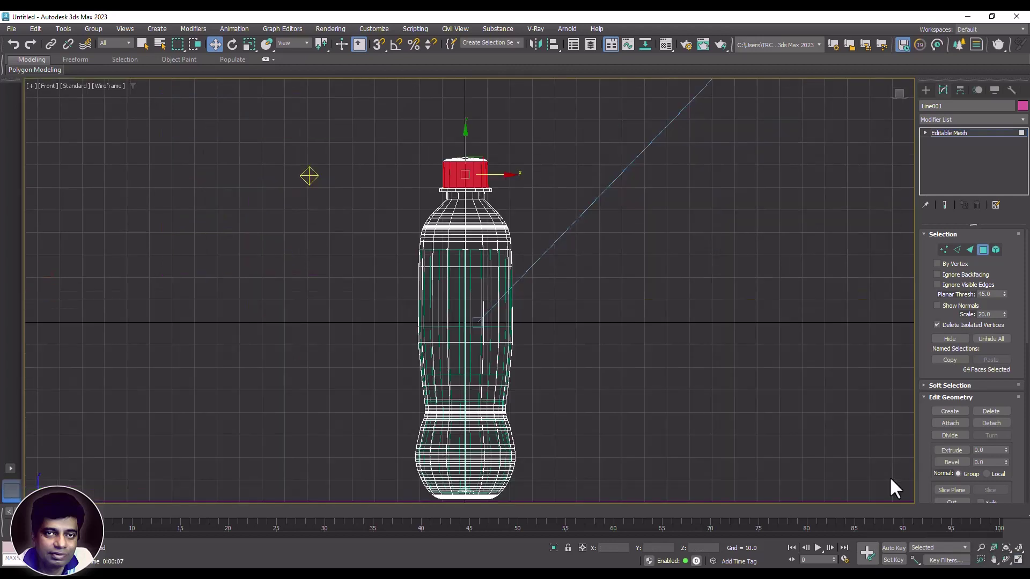
Step: Copy the blue cap material to the empty sample slot below it and rename the copy GROVE
key("m")
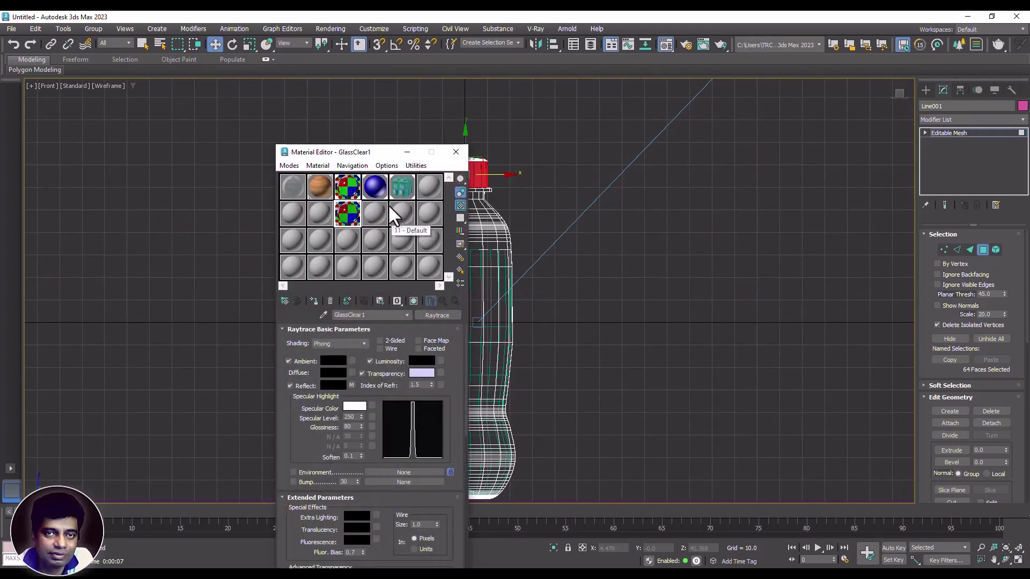
left_click_drag(377, 150, 251, 113)
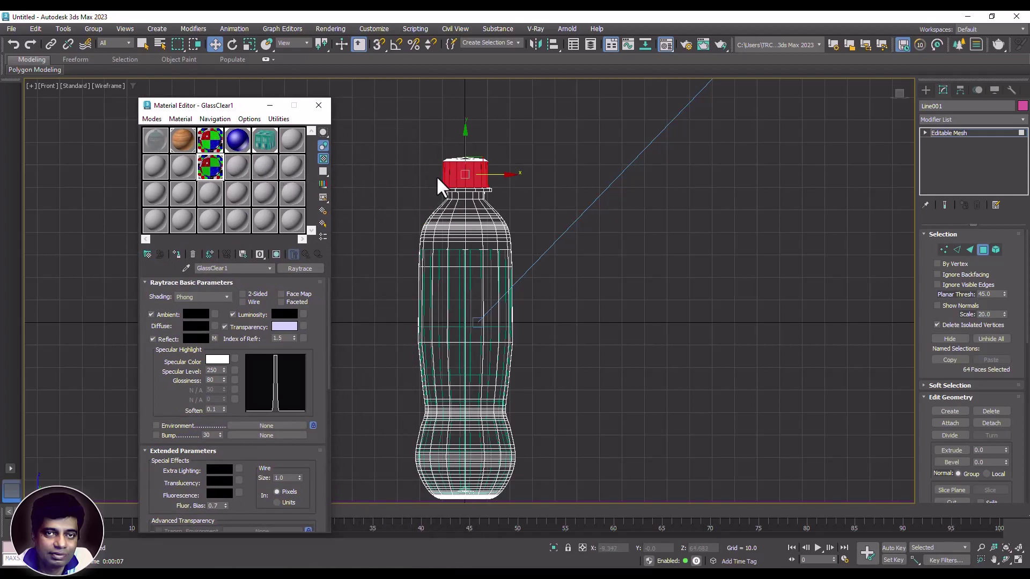
left_click(239, 138)
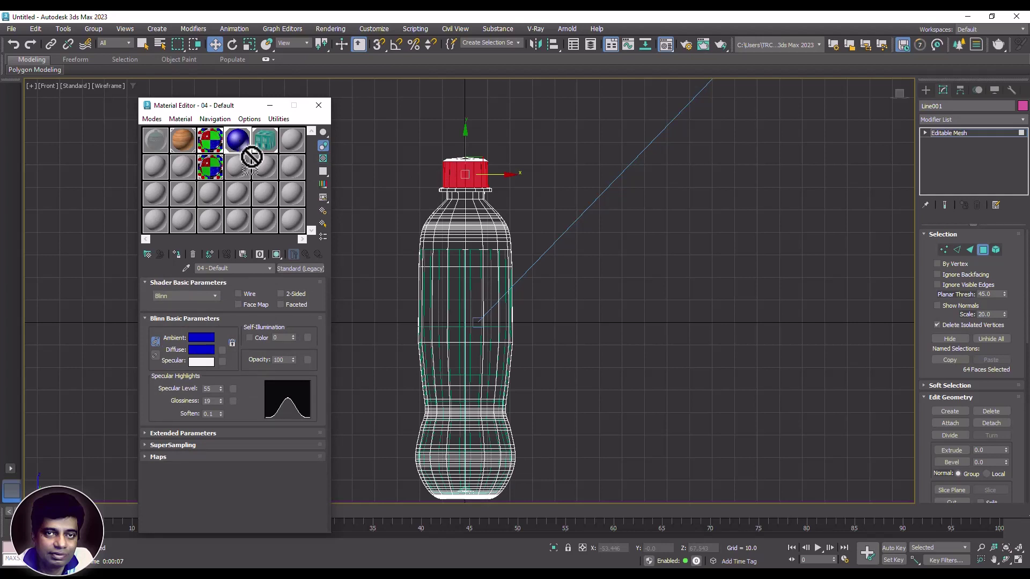
left_click(239, 166)
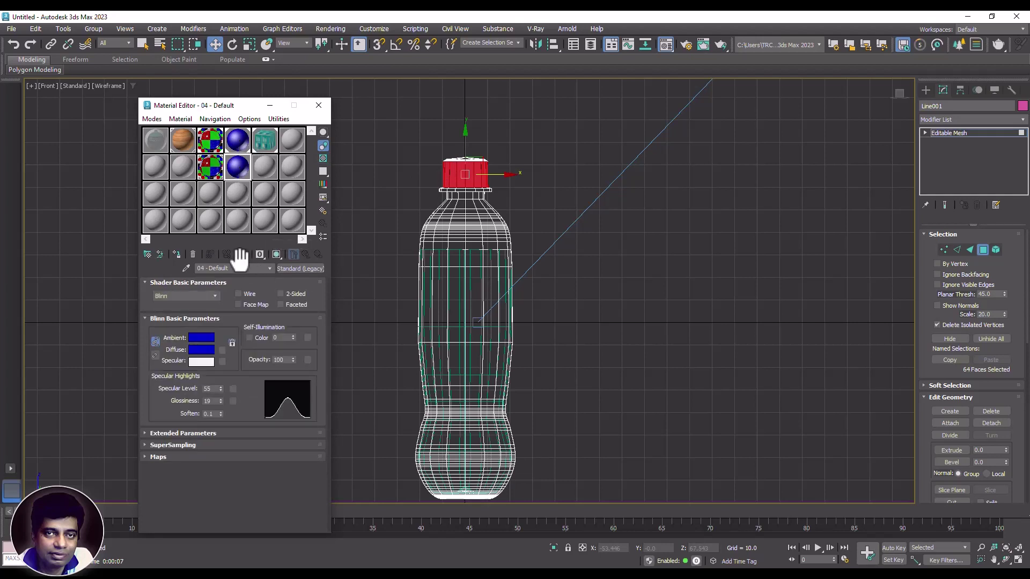
left_click_drag(236, 268, 181, 266)
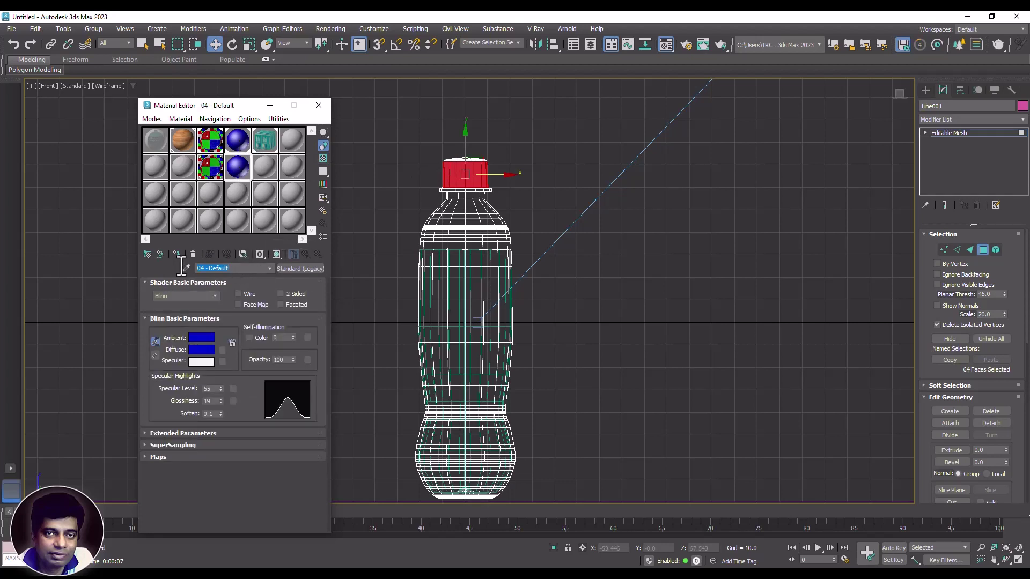
type("GROVE")
left_click(349, 237)
left_click(455, 179)
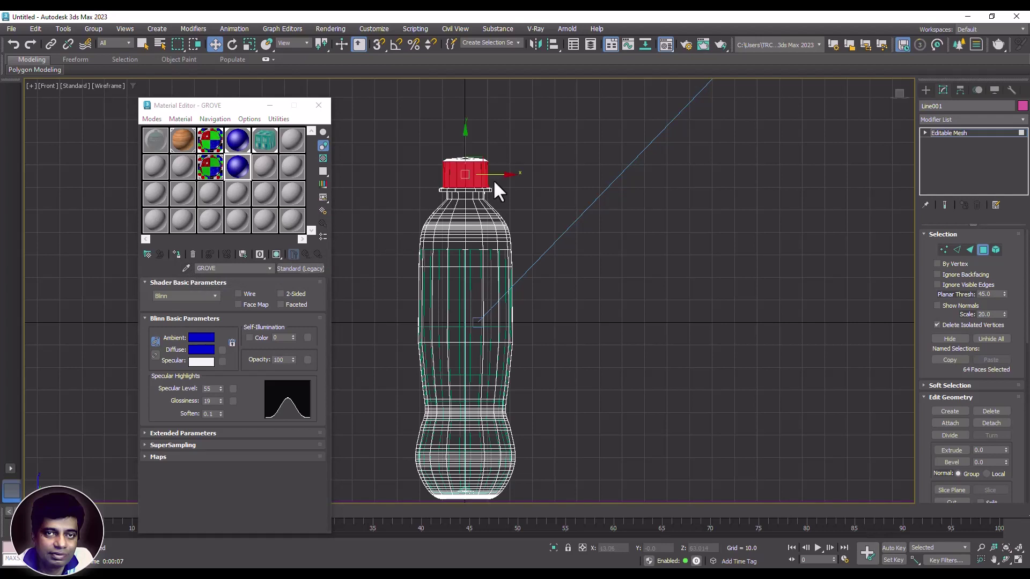
Step: Show an enlarged preview of the GROVE material beside the bottle and change its sample shape to a cylinder
double_click(238, 166)
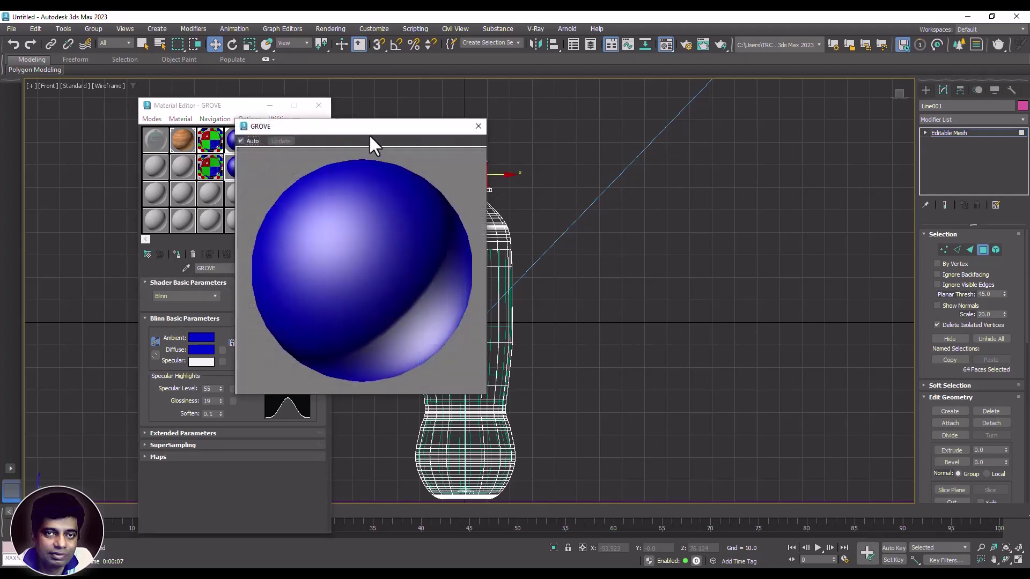
left_click_drag(369, 134, 738, 152)
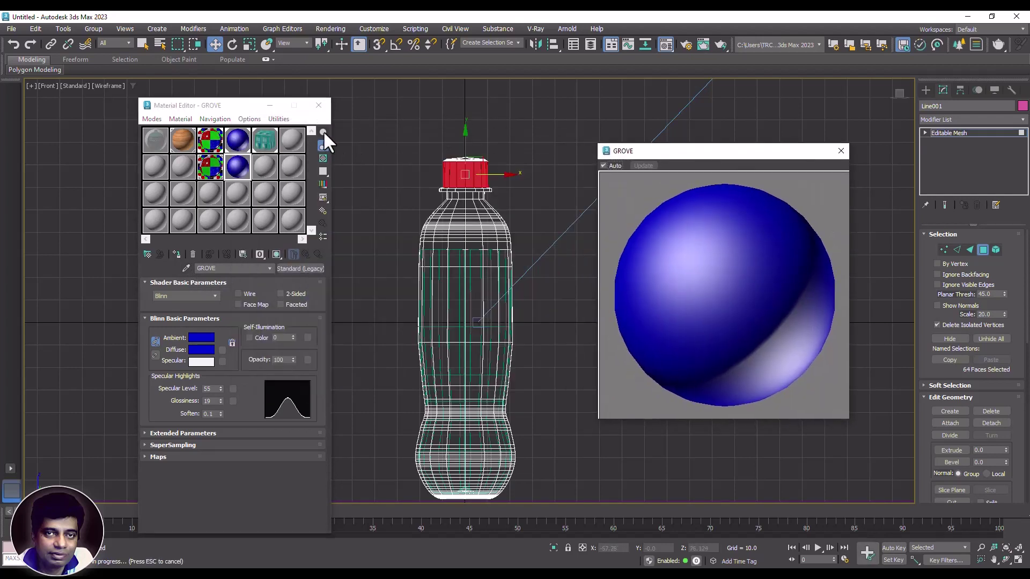
left_click_drag(325, 132, 348, 135)
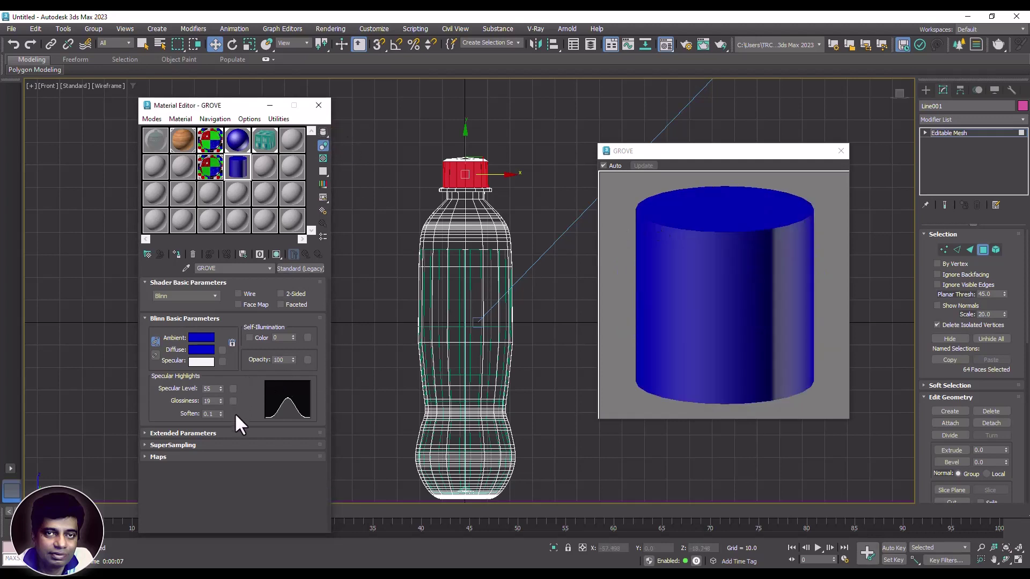
Step: Load BOTTLE GROVE.jpg from the desktop's New folder as a bitmap in the GROVE material's Bump map
left_click(233, 454)
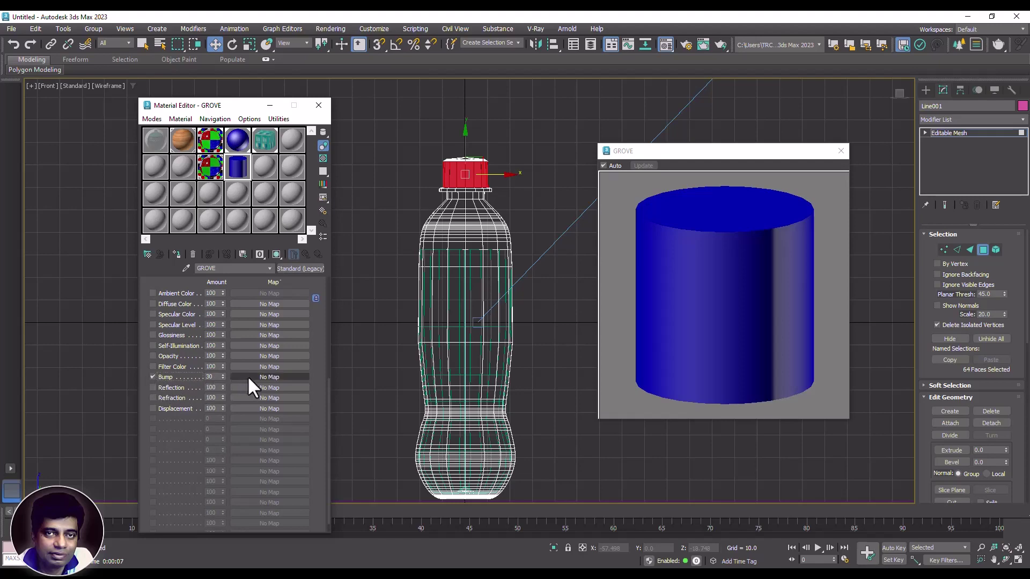
left_click(274, 377)
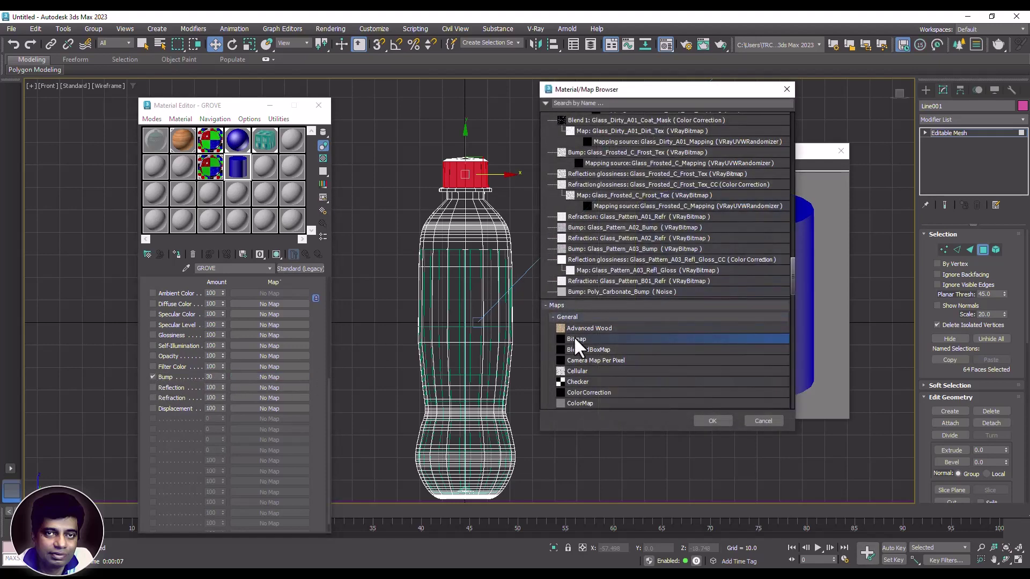
double_click(574, 336)
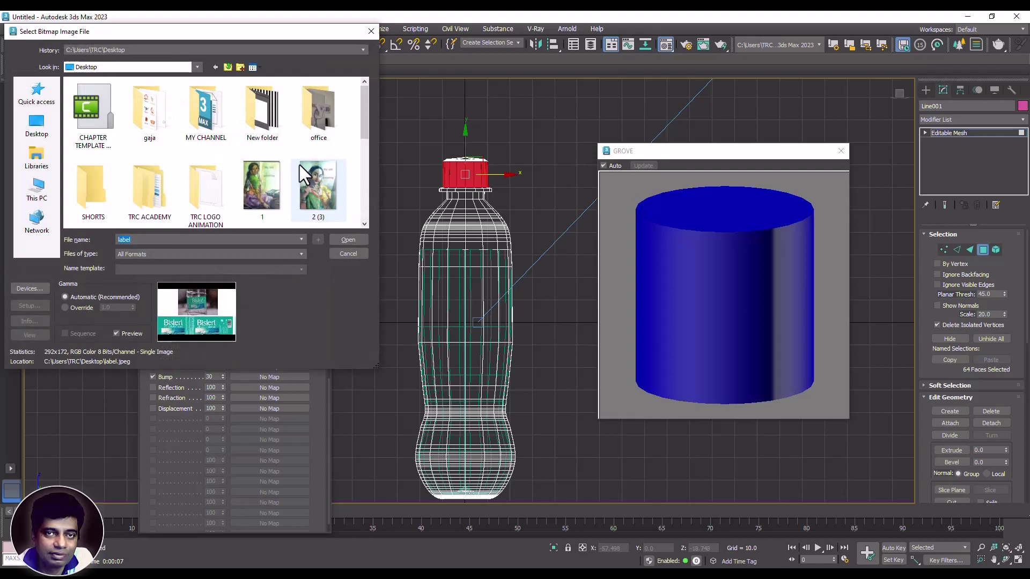
double_click(264, 115)
left_click(114, 133)
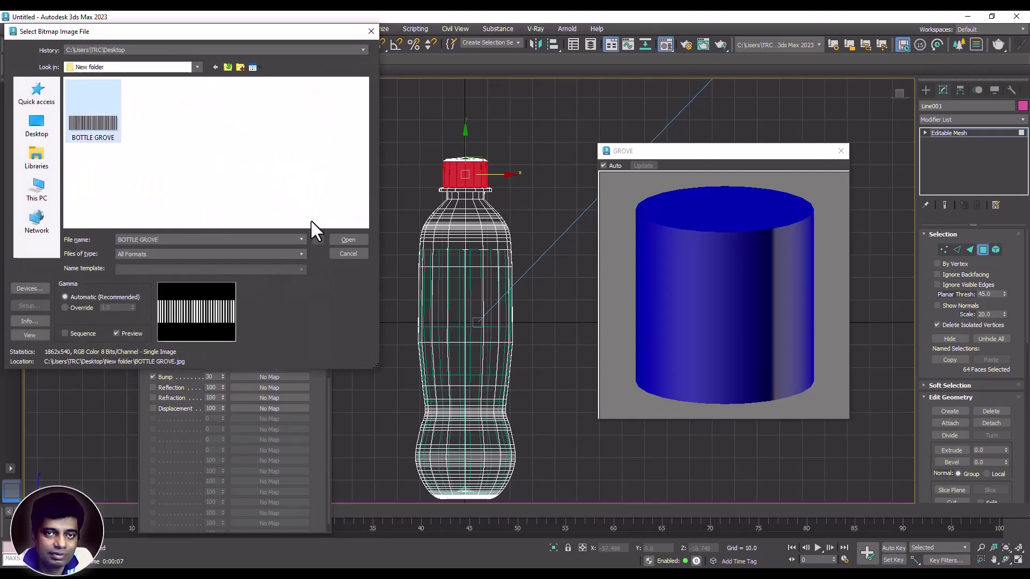
left_click(347, 239)
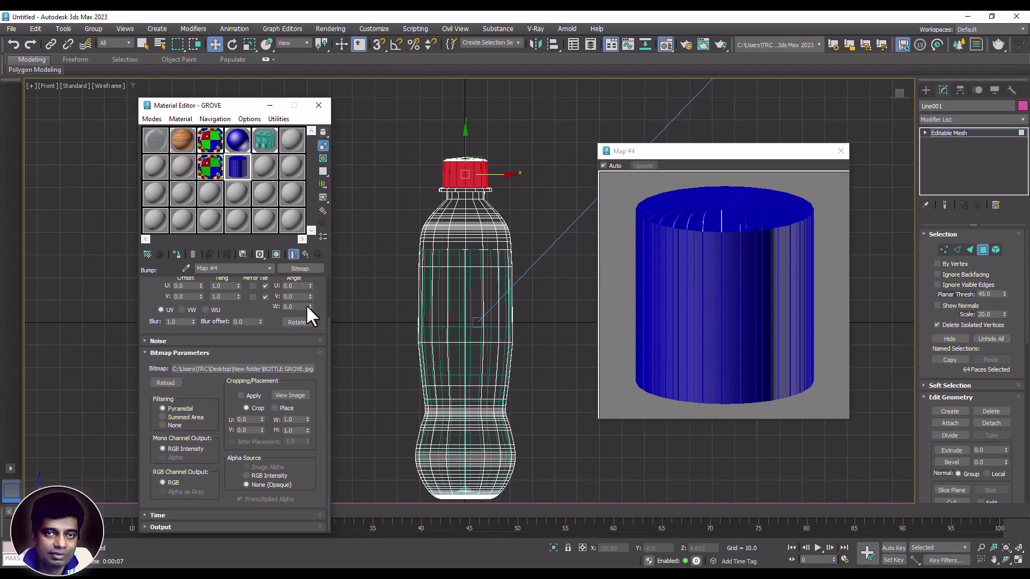
Step: Return to the GROVE material's main level and set its Bump amount to -37
left_click(304, 252)
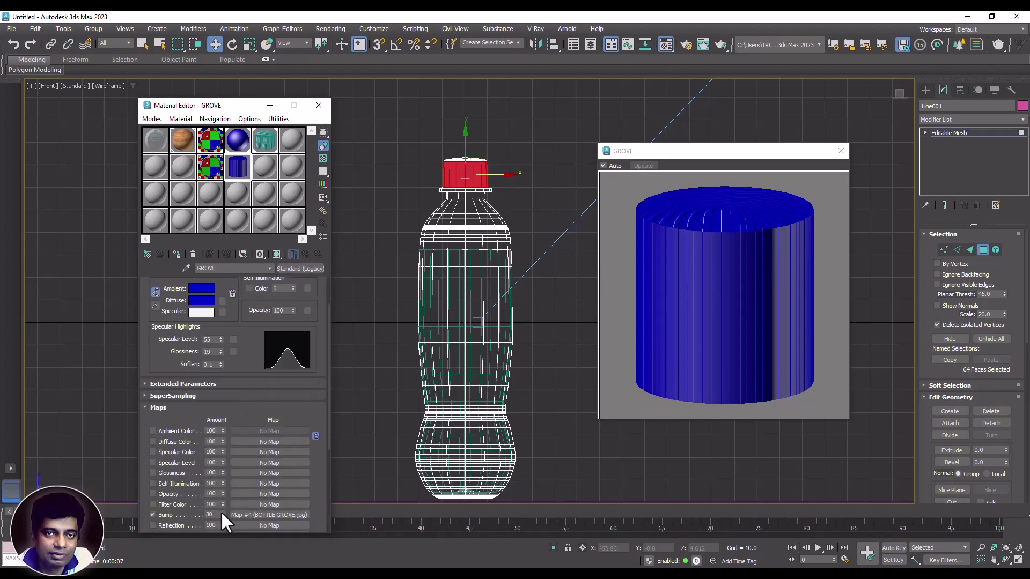
left_click_drag(222, 515, 249, 20)
left_click(250, 21)
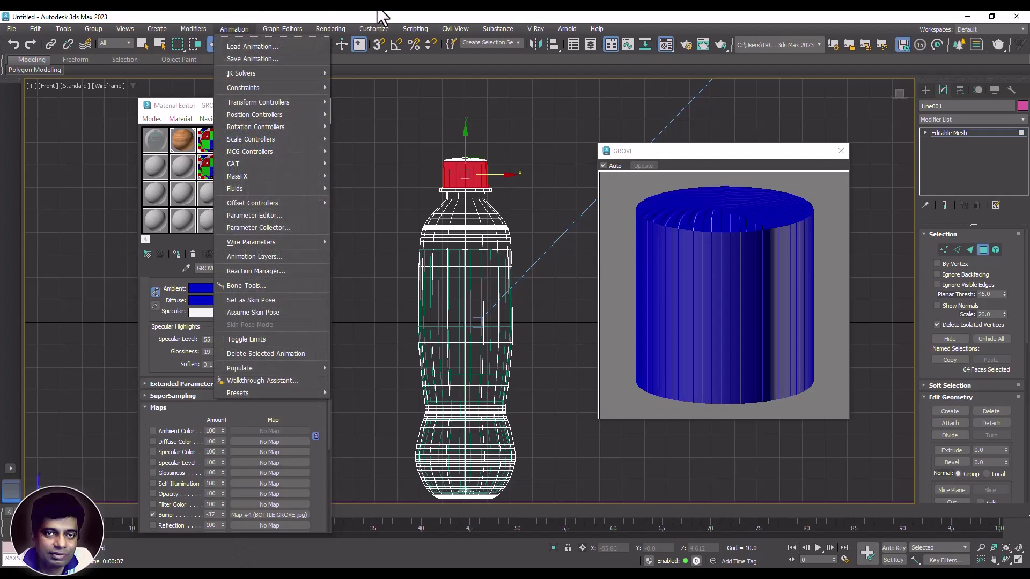
mouse_move(403, 28)
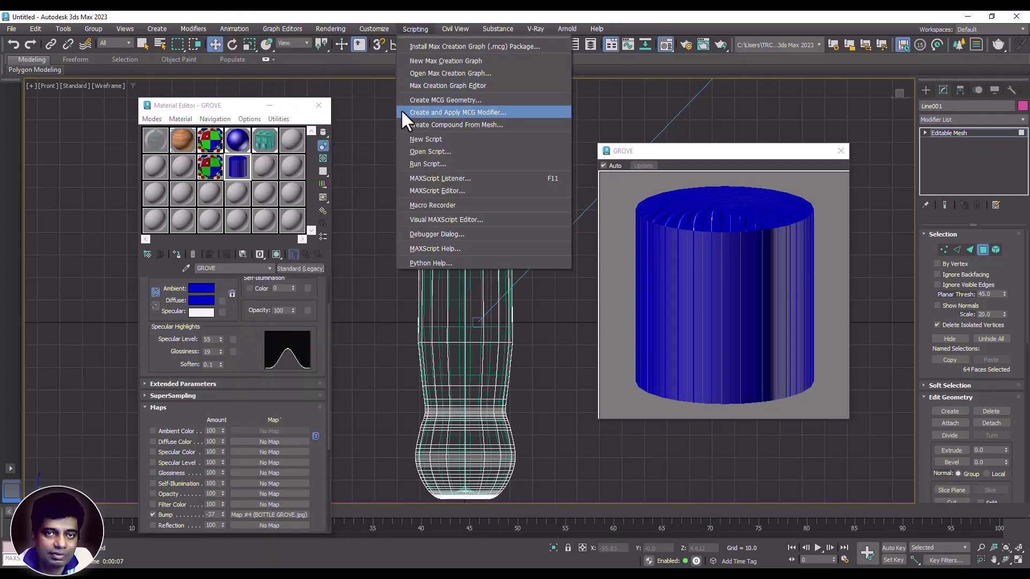
left_click(358, 141)
Step: Assign the GROVE material to the selected cap polygons and close the preview and the Material Editor
left_click(178, 252)
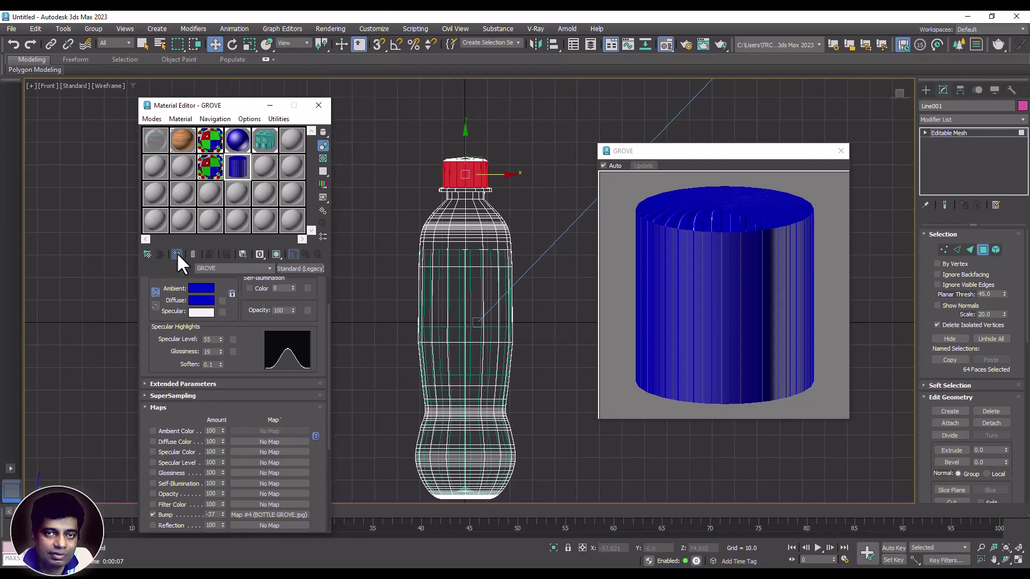
left_click(841, 151)
left_click(318, 105)
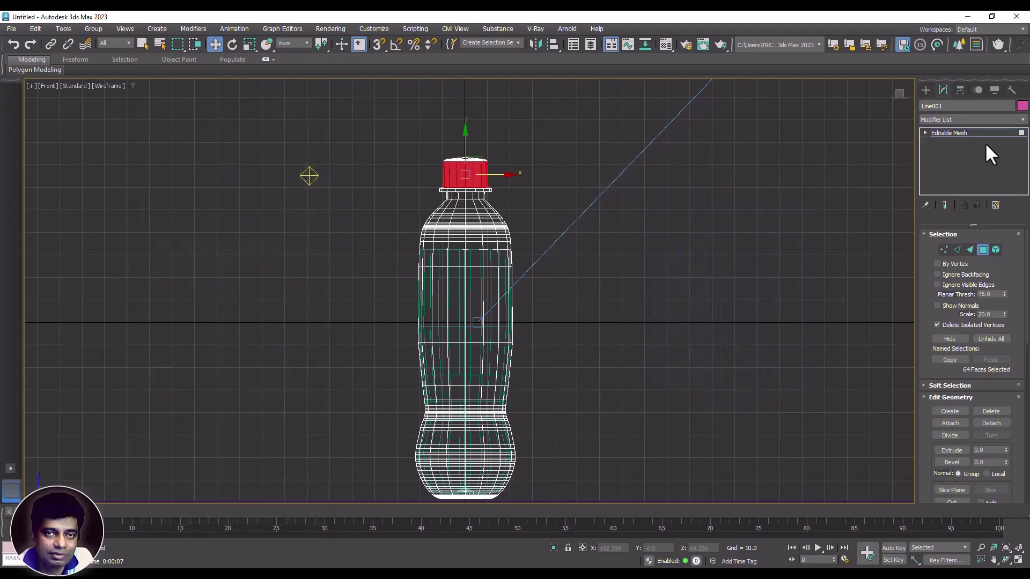
Step: Add a UVW Map modifier to the selected cap polygons and set its mapping to Cylindrical
left_click(1023, 121)
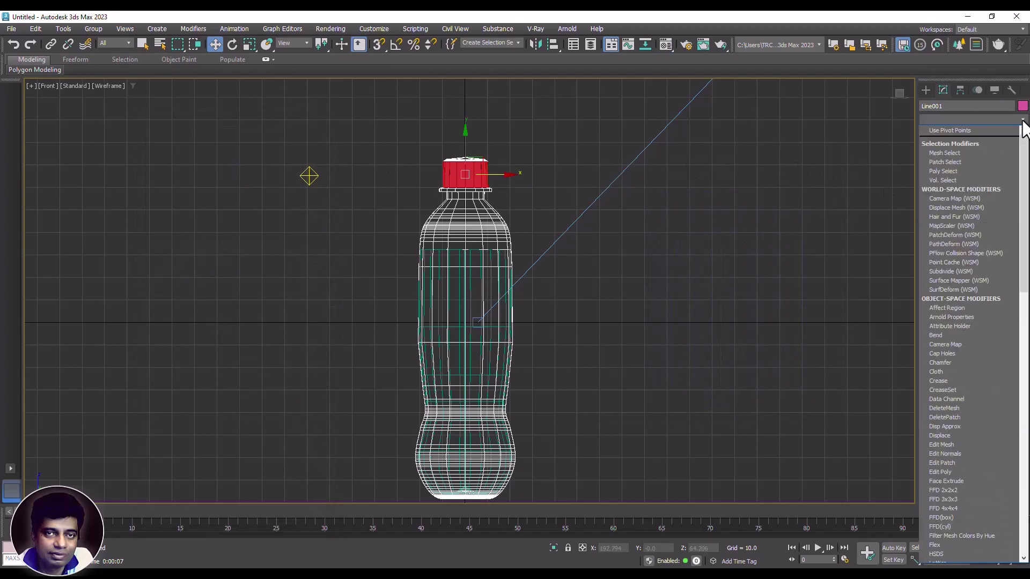
key("u")
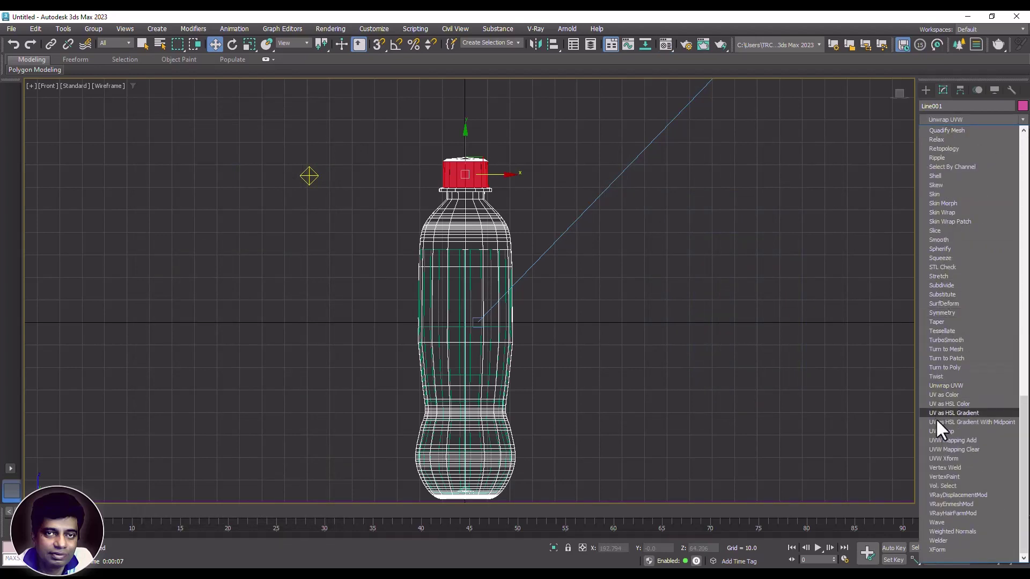
left_click(940, 431)
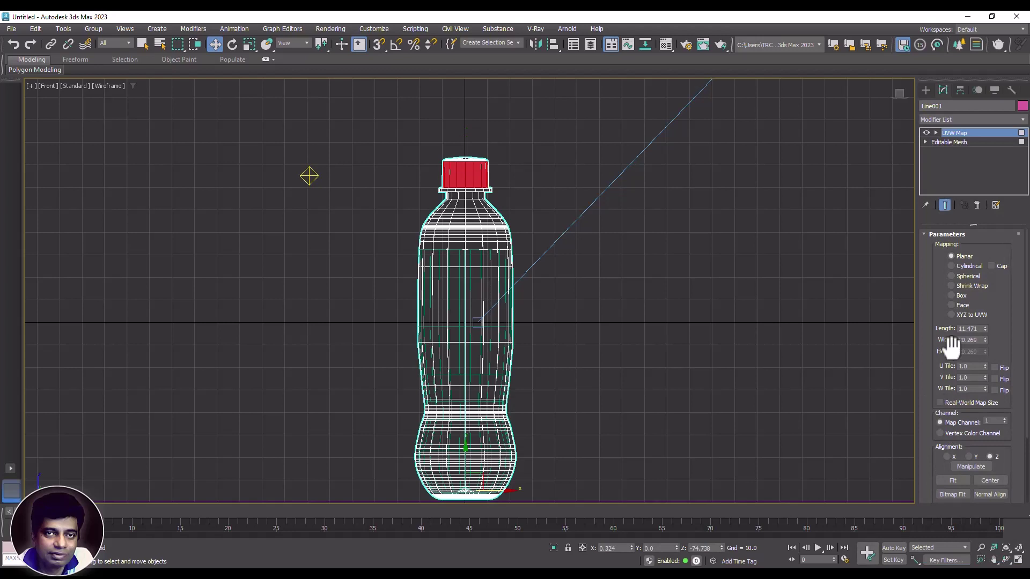
left_click(936, 133)
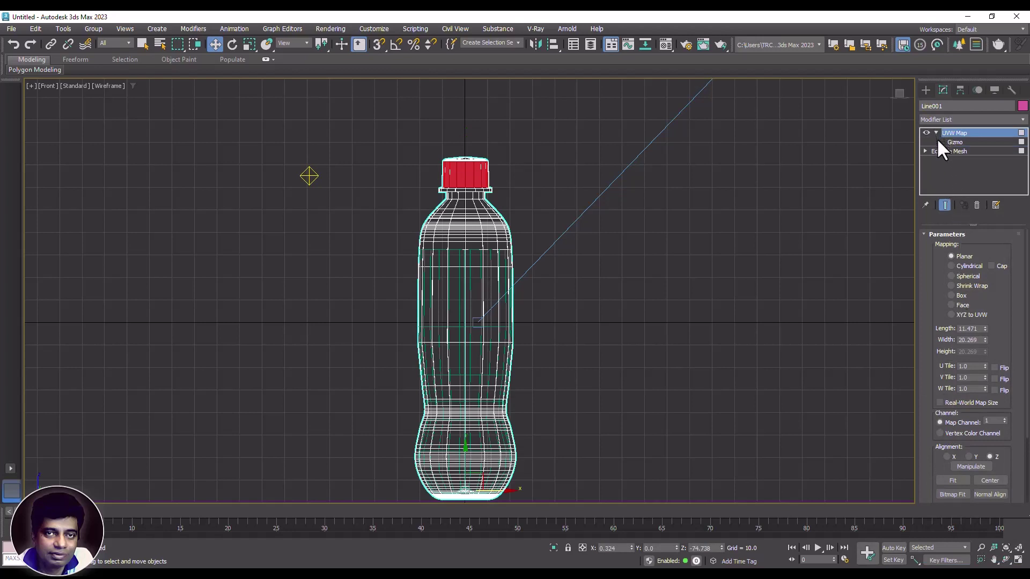
left_click(956, 265)
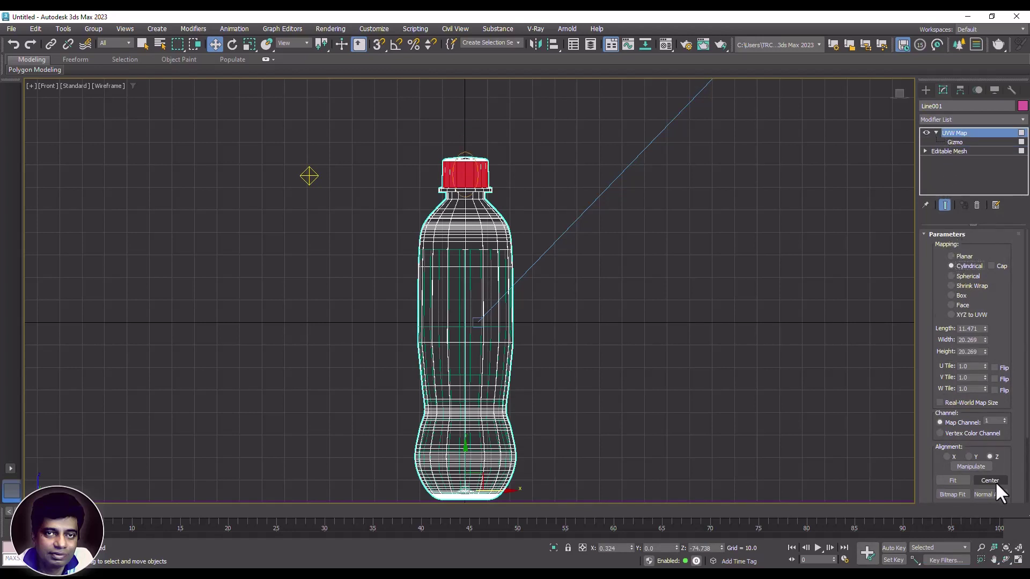
Step: Rotate the UVW Map gizmo in the Left view so its cylinder stands upright around the cap, fit it to the polygons, and leave gizmo editing
left_click(1017, 560)
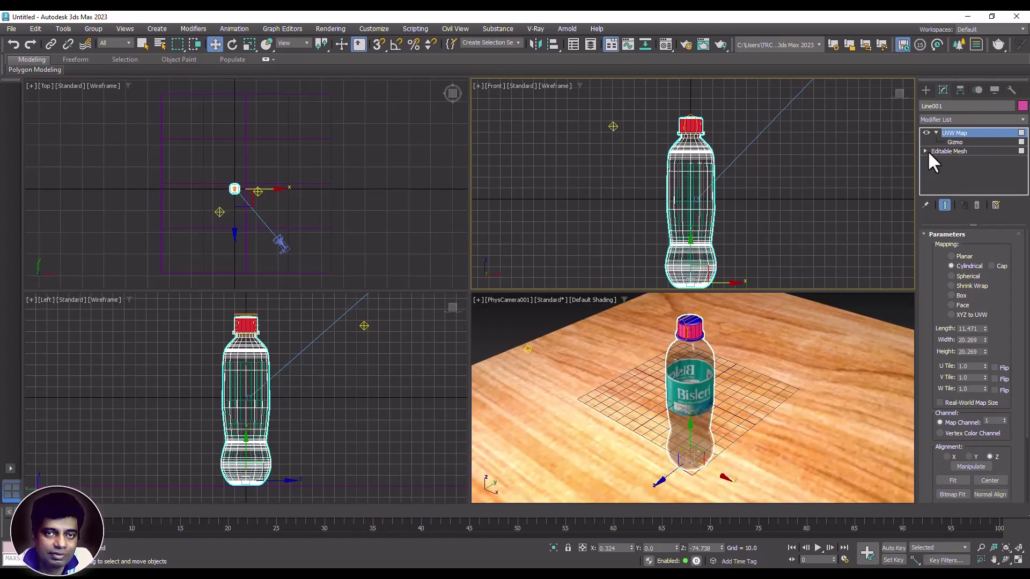
left_click(951, 141)
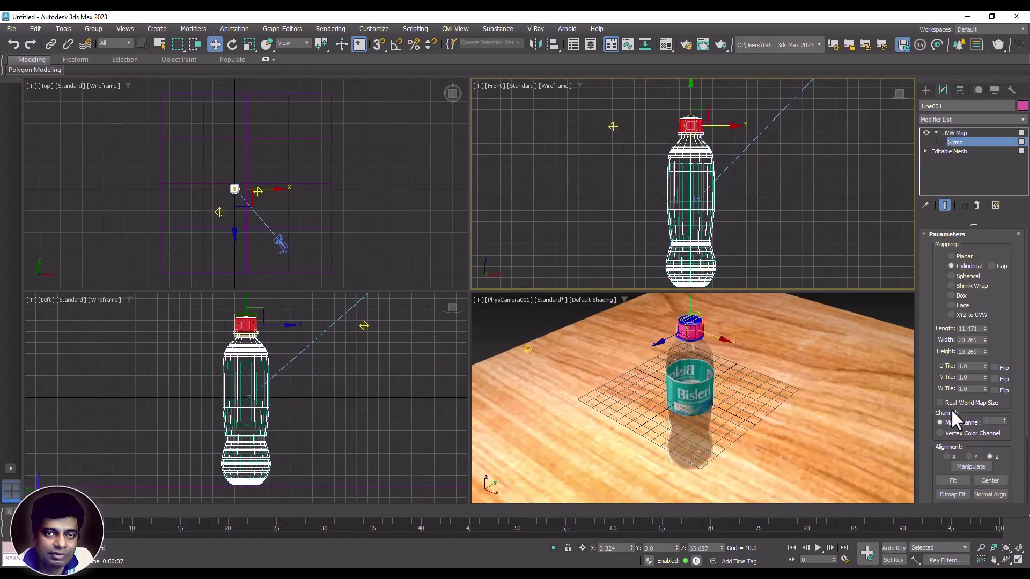
left_click(981, 560)
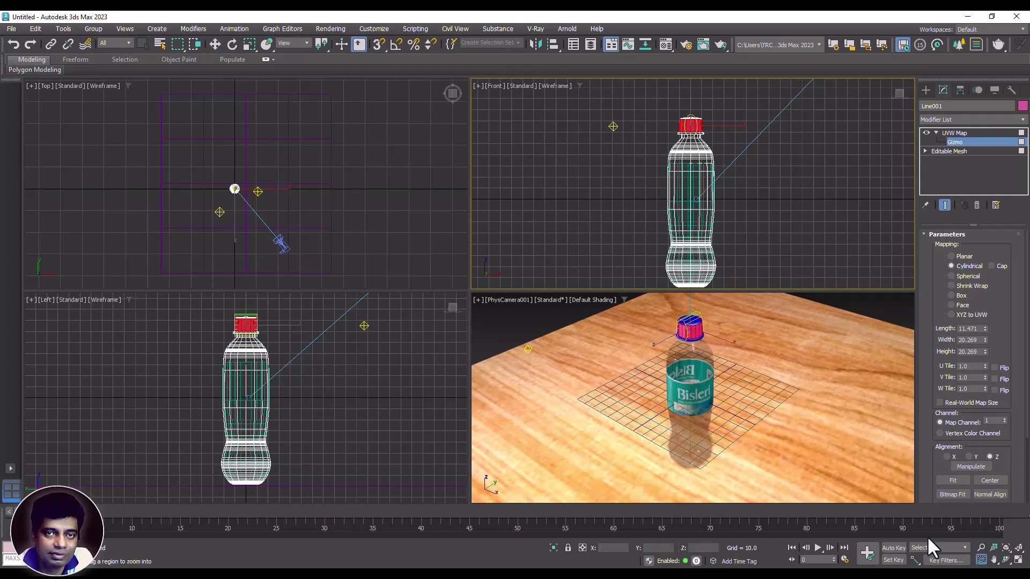
left_click_drag(217, 302, 287, 351)
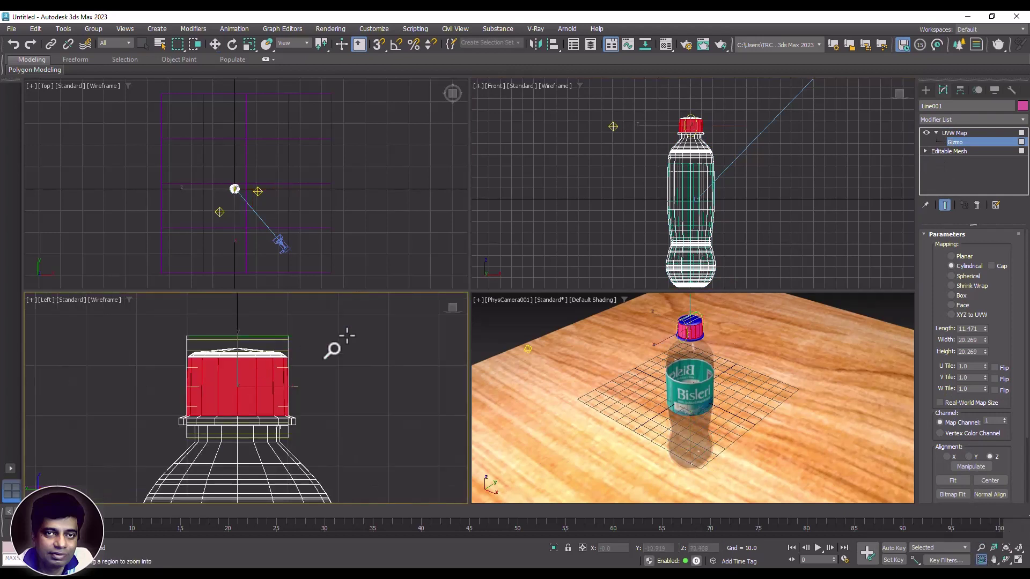
left_click(233, 44)
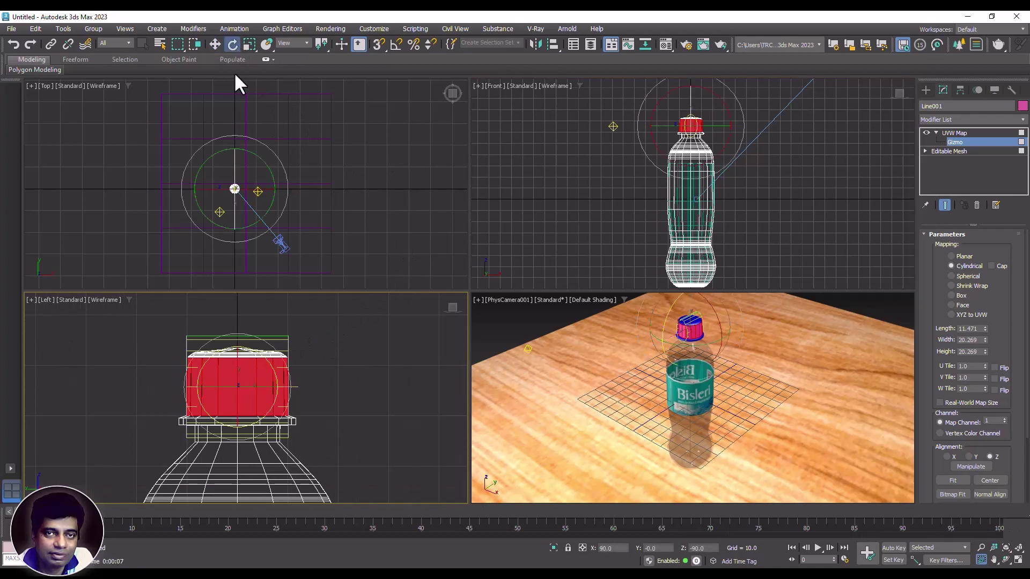
left_click_drag(189, 355, 277, 520)
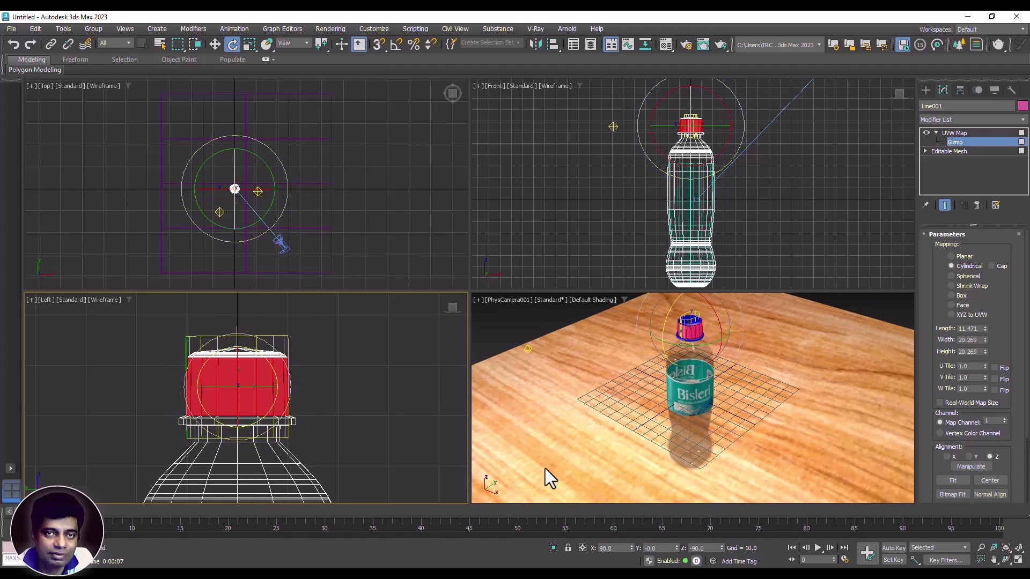
left_click(953, 481)
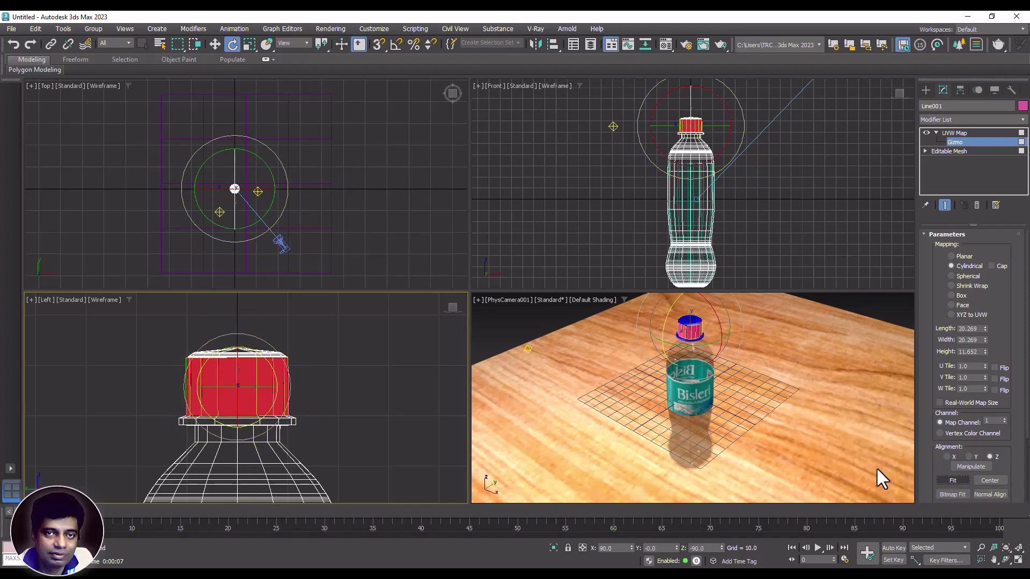
left_click(511, 337)
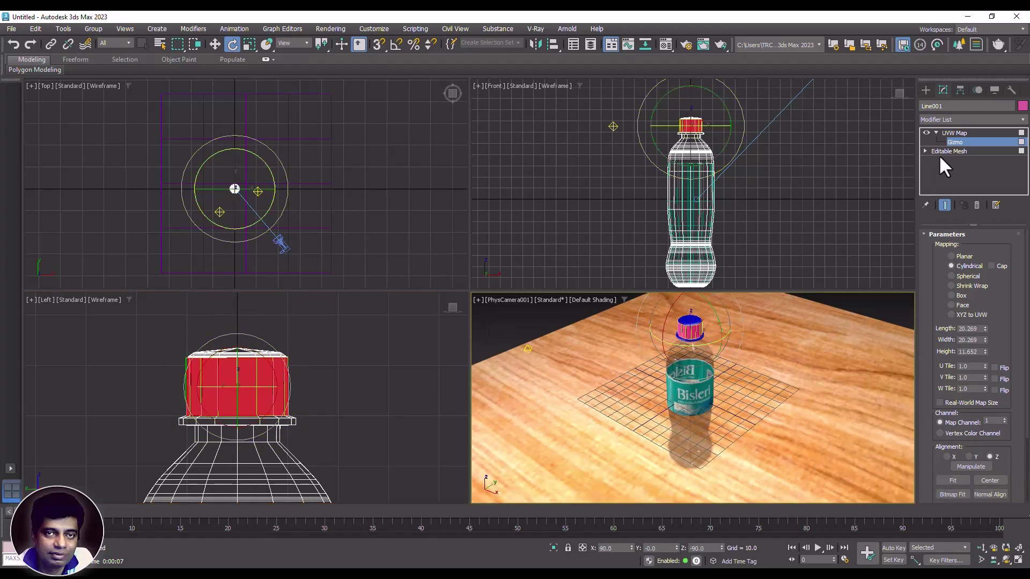
left_click(947, 133)
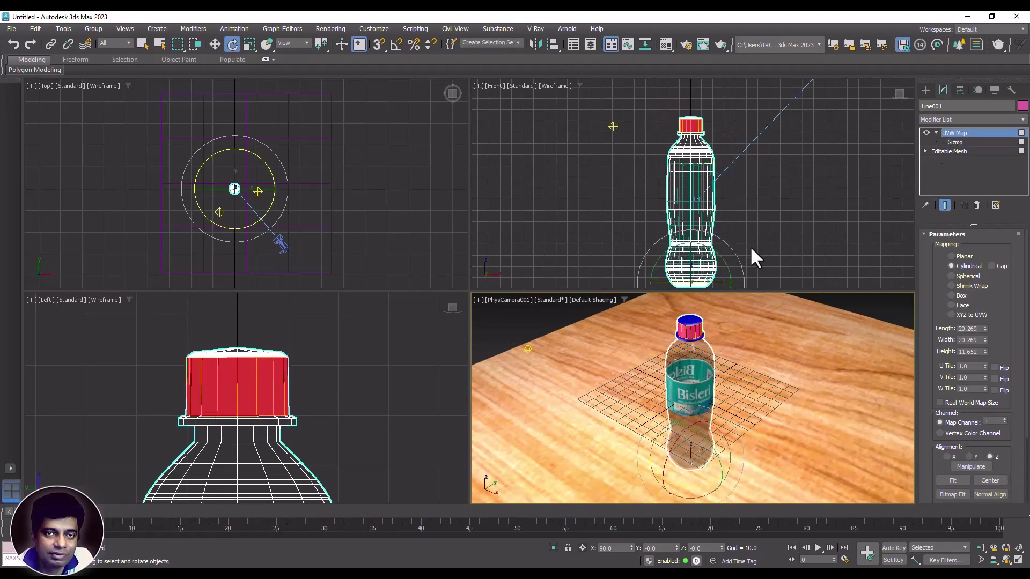
Step: Deselect the bottle, enlarge the PhysCamera001 view and render it to check the cap's grooves
left_click(544, 321)
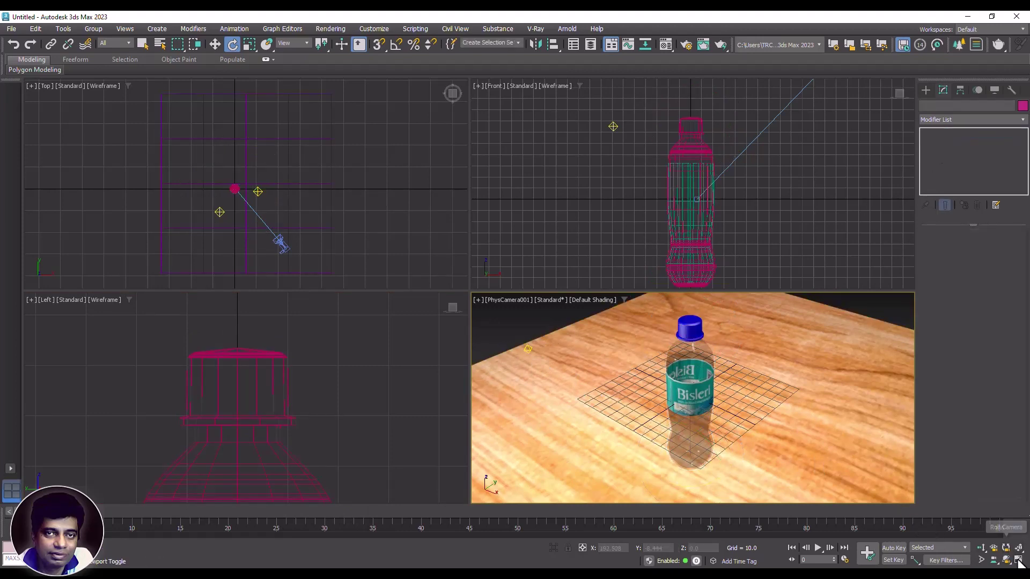
left_click(1018, 560)
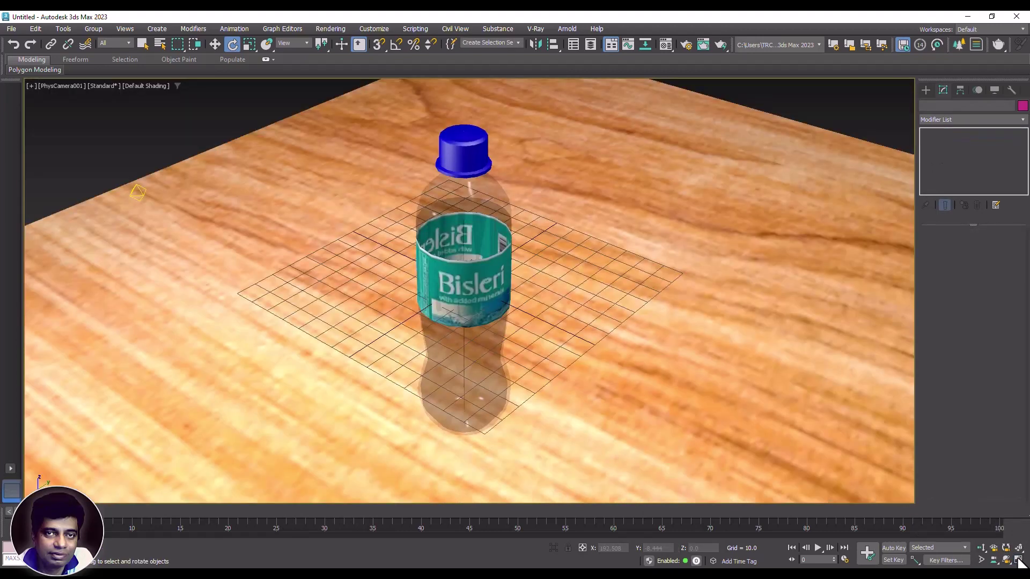
left_click(336, 29)
left_click(339, 46)
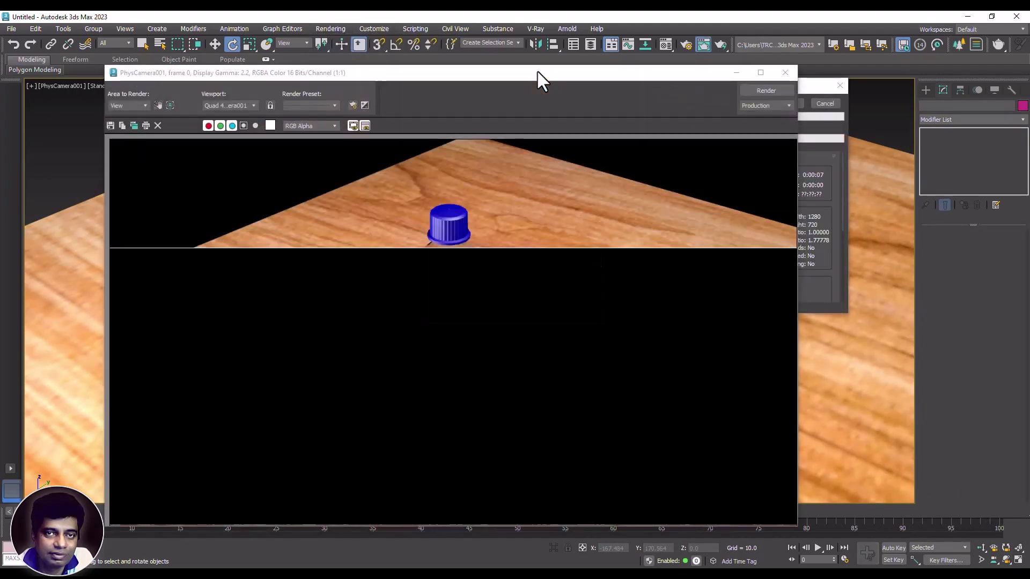